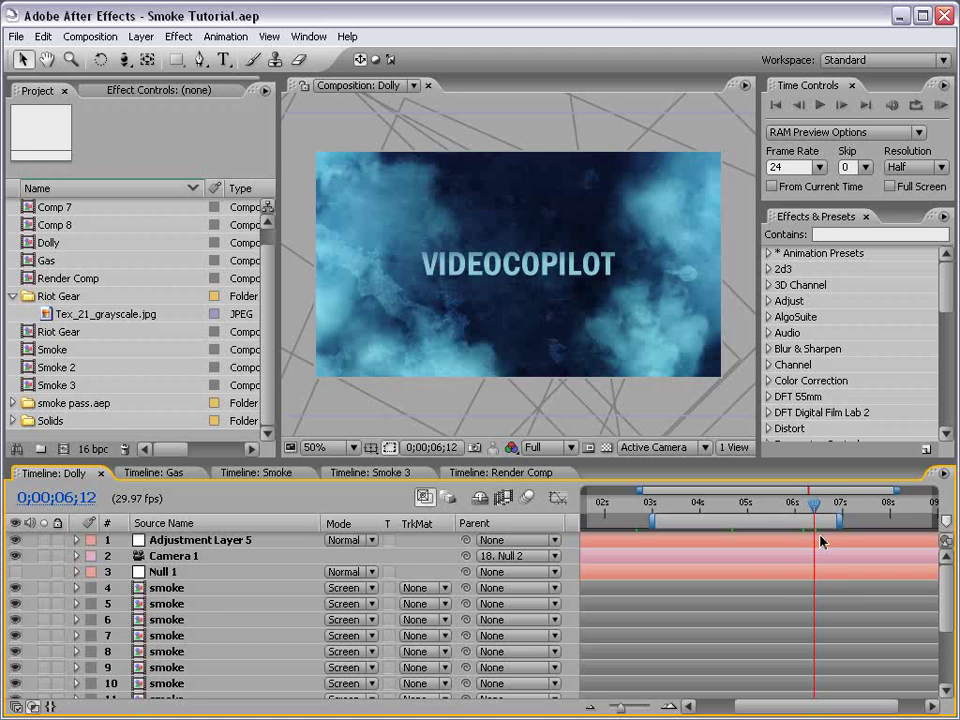
- Preview the Dolly comp, then preview the Gas comp from 0;00;07;15
{"action": "key", "text": "KP_0"}
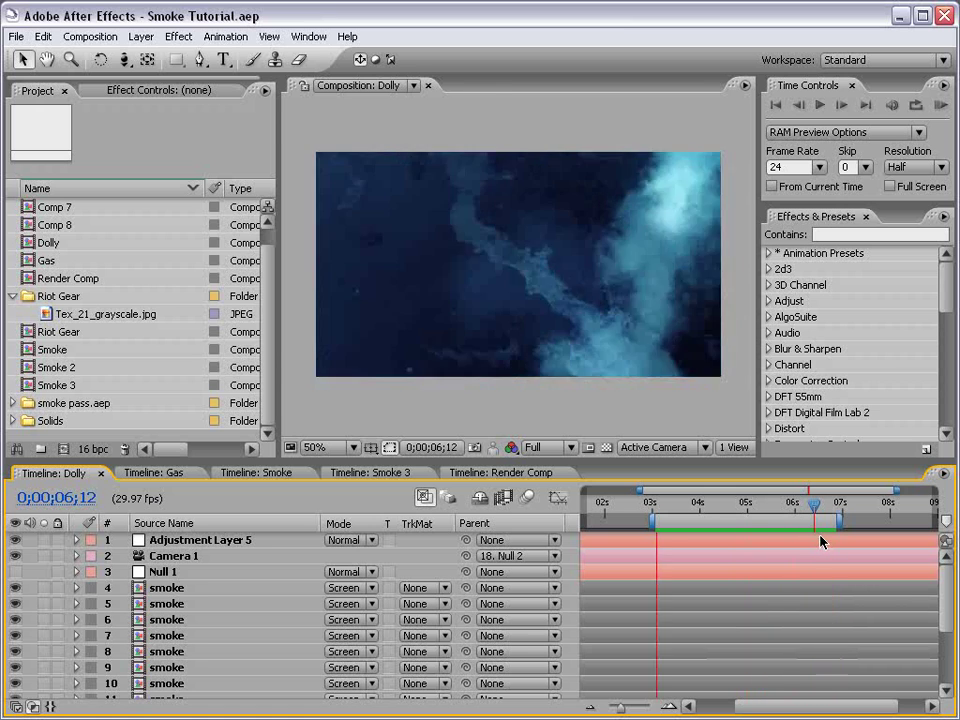
{"action": "left_click", "coordinate": [800, 503]}
{"action": "left_click", "coordinate": [130, 473]}
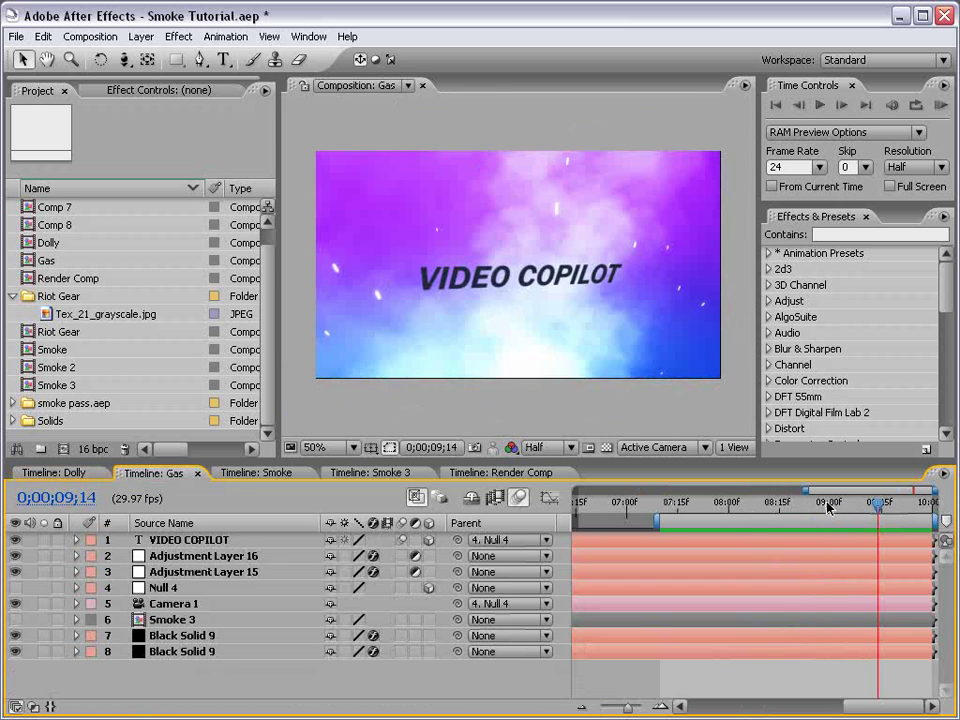
{"action": "left_click_drag", "start_coordinate": [681, 505], "coordinate": [677, 507]}
{"action": "key", "text": "KP_0"}
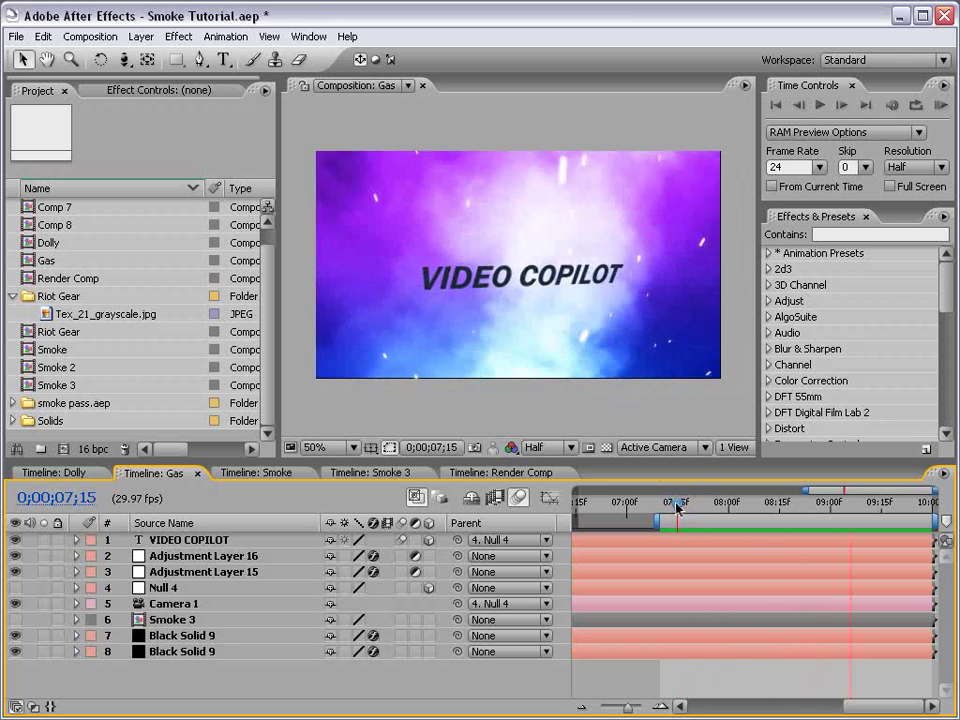
{"action": "key", "text": "space"}
- Hide the VIDEO COPILOT title layer in Gas, scrub ahead, and return to Dolly
{"action": "left_click", "coordinate": [200, 541]}
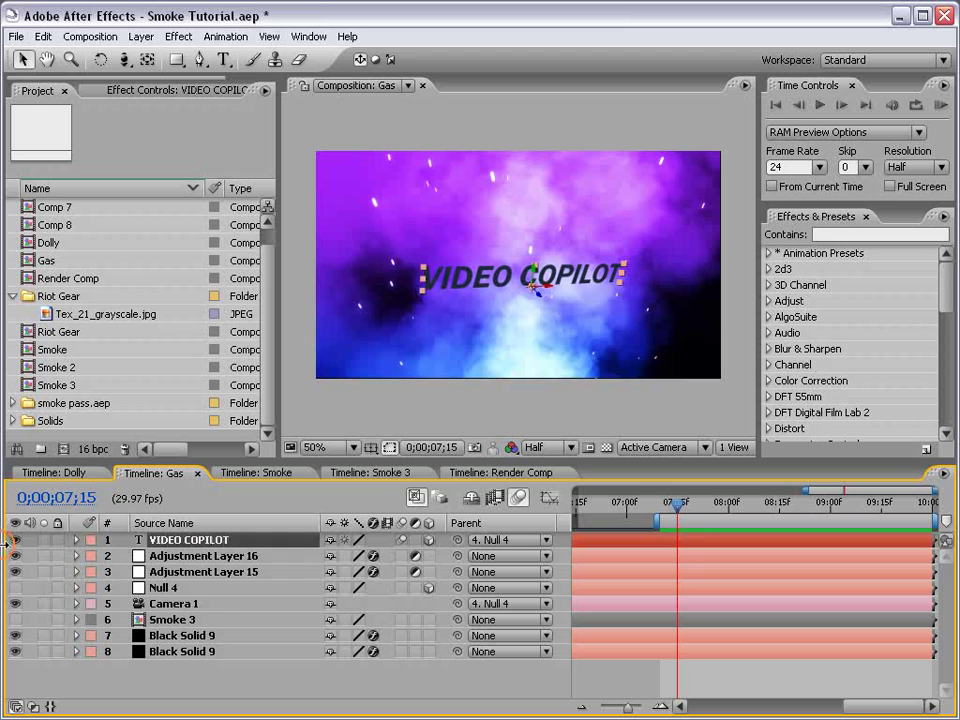
{"action": "left_click", "coordinate": [15, 540]}
{"action": "left_click", "coordinate": [647, 677]}
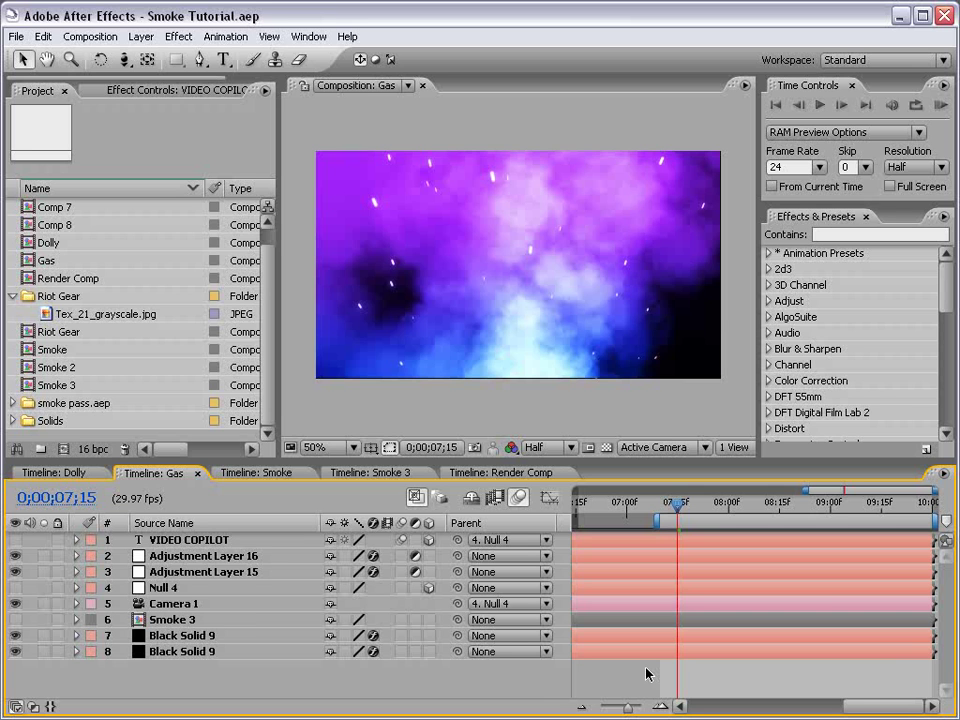
{"action": "mouse_move", "coordinate": [677, 503]}
{"action": "left_mouse_down"}
{"action": "mouse_move", "coordinate": [852, 502]}
{"action": "mouse_move", "coordinate": [705, 502]}
{"action": "left_mouse_up"}
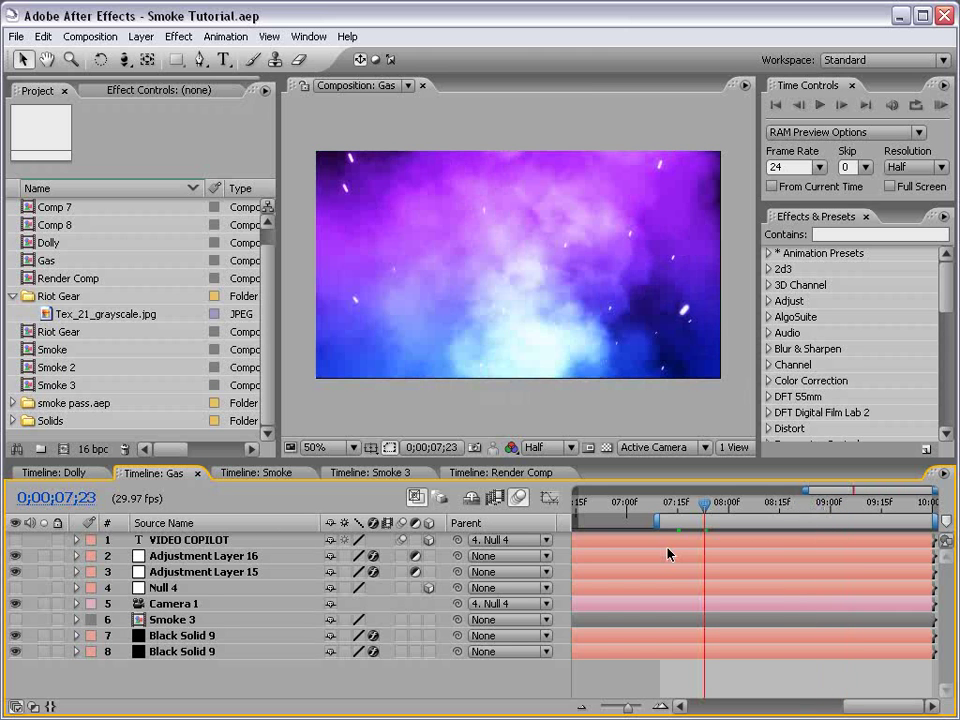
{"action": "left_click", "coordinate": [62, 474]}
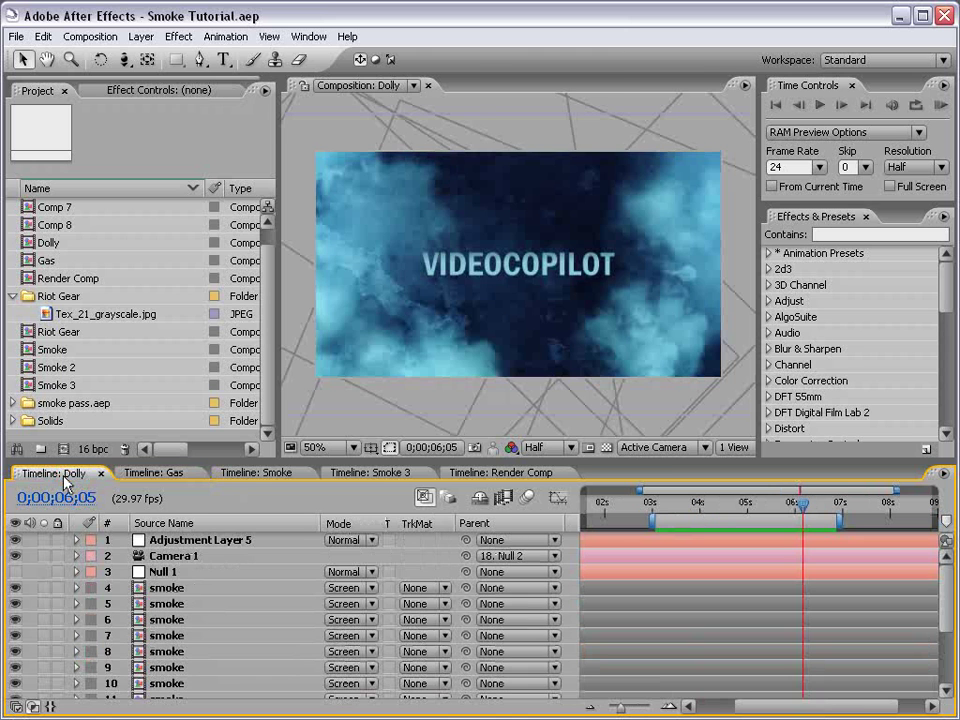
- Glance at the Smoke comp, then scrub Dolly's camera move around 0;00;04;22
{"action": "left_click", "coordinate": [242, 474]}
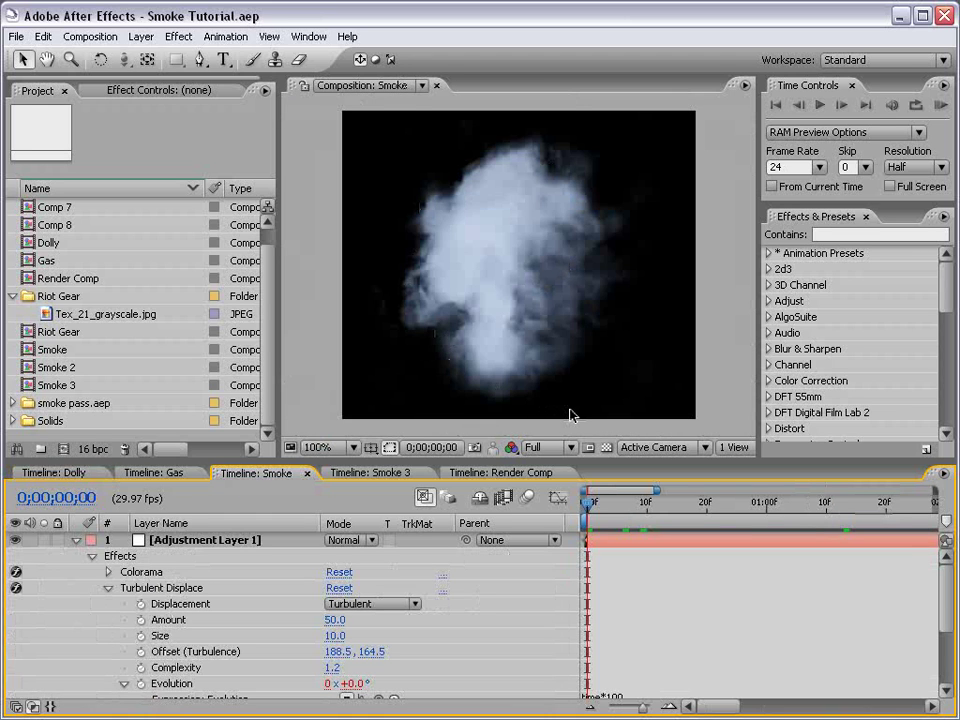
{"action": "left_click", "coordinate": [56, 474]}
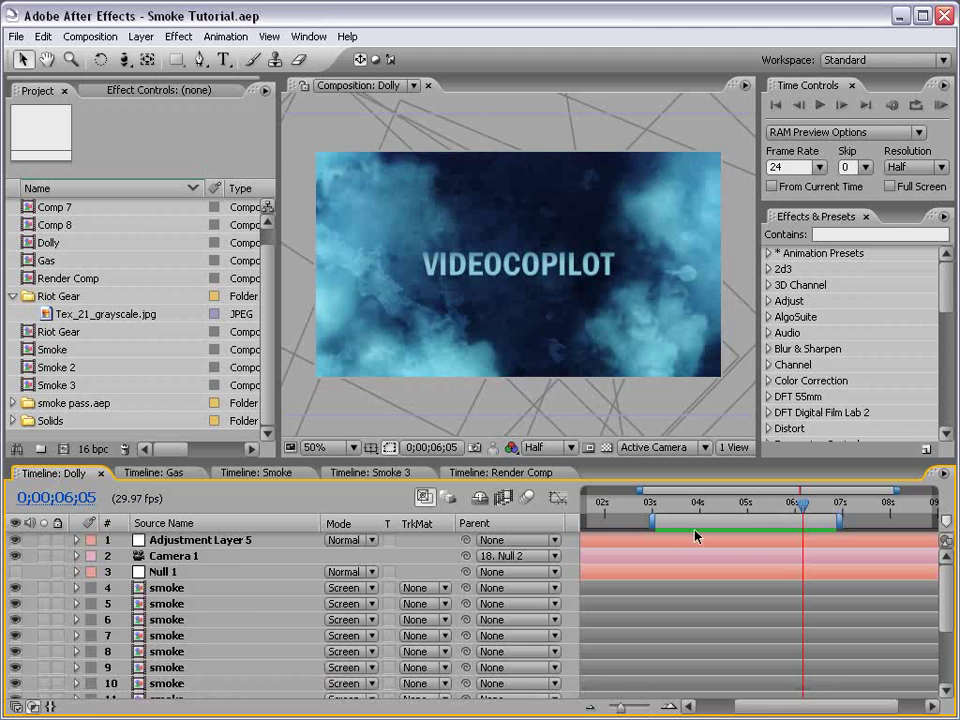
{"action": "left_click", "coordinate": [713, 507]}
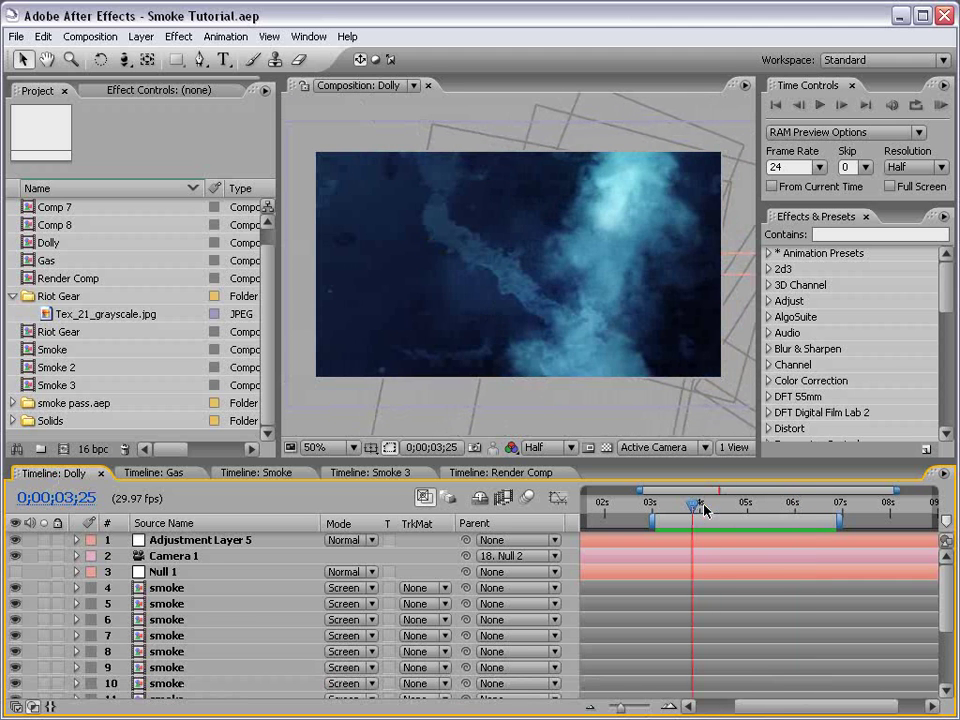
{"action": "left_click", "coordinate": [735, 503]}
{"action": "left_click_drag", "start_coordinate": [735, 503], "coordinate": [681, 512]}
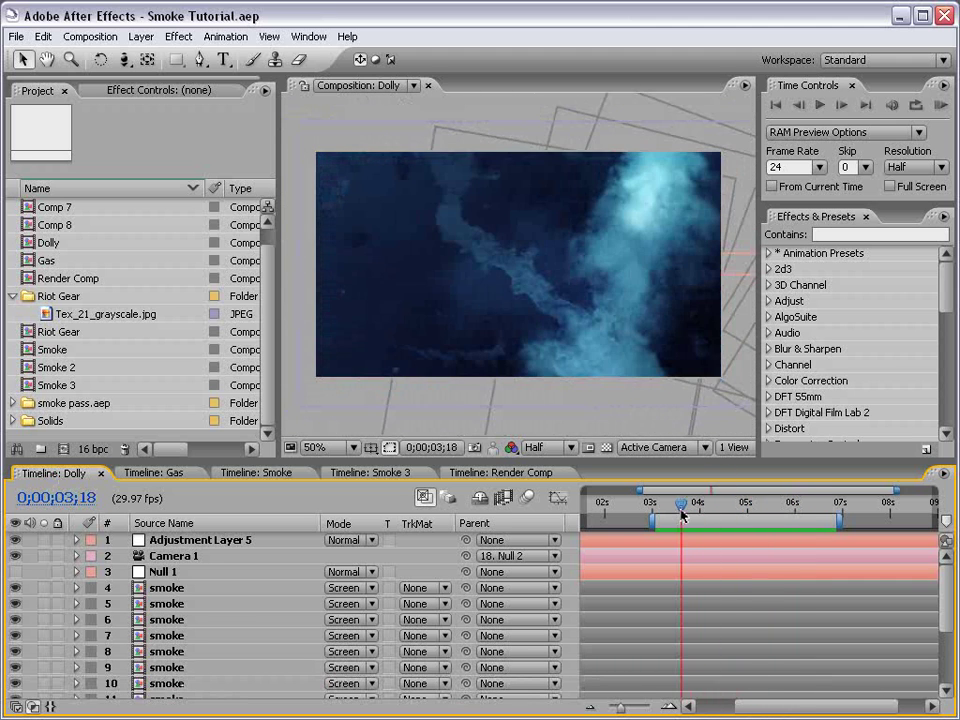
- Play and scrub the animated Smoke comp, scrub Gas from 7 to 8 seconds, then return to Dolly
{"action": "left_click", "coordinate": [154, 473]}
{"action": "left_click", "coordinate": [235, 473]}
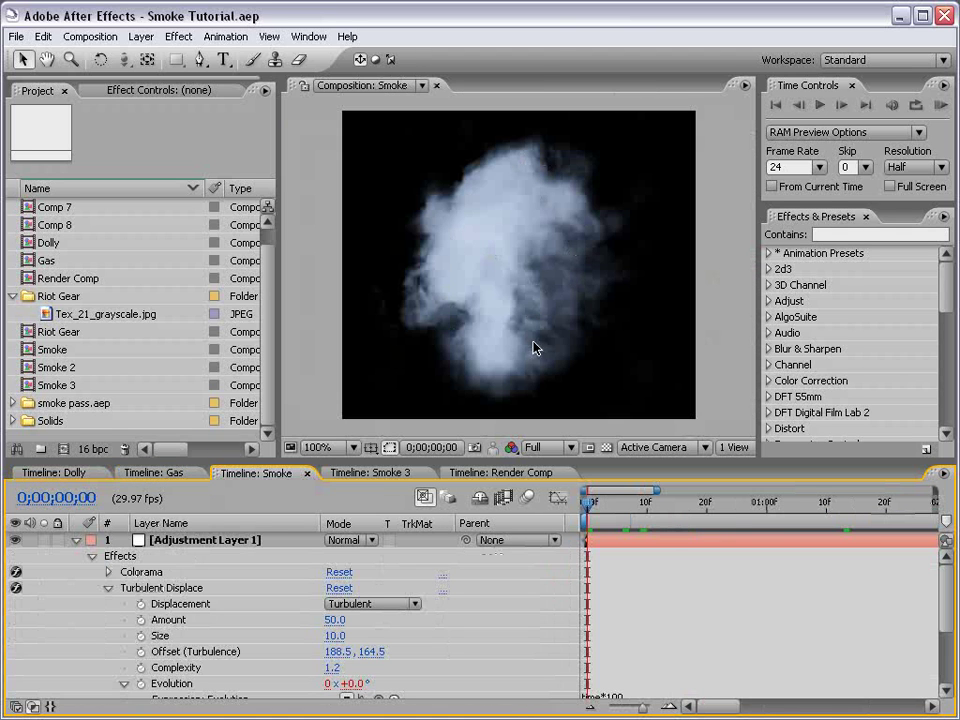
{"action": "key", "text": "space"}
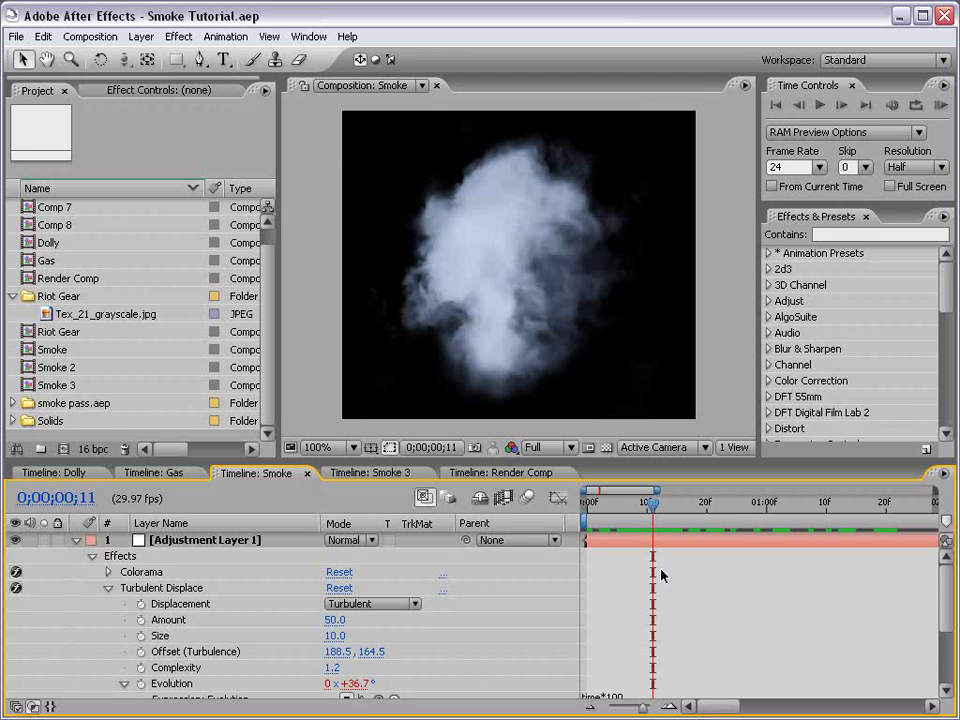
{"action": "left_click_drag", "start_coordinate": [593, 503], "coordinate": [827, 522]}
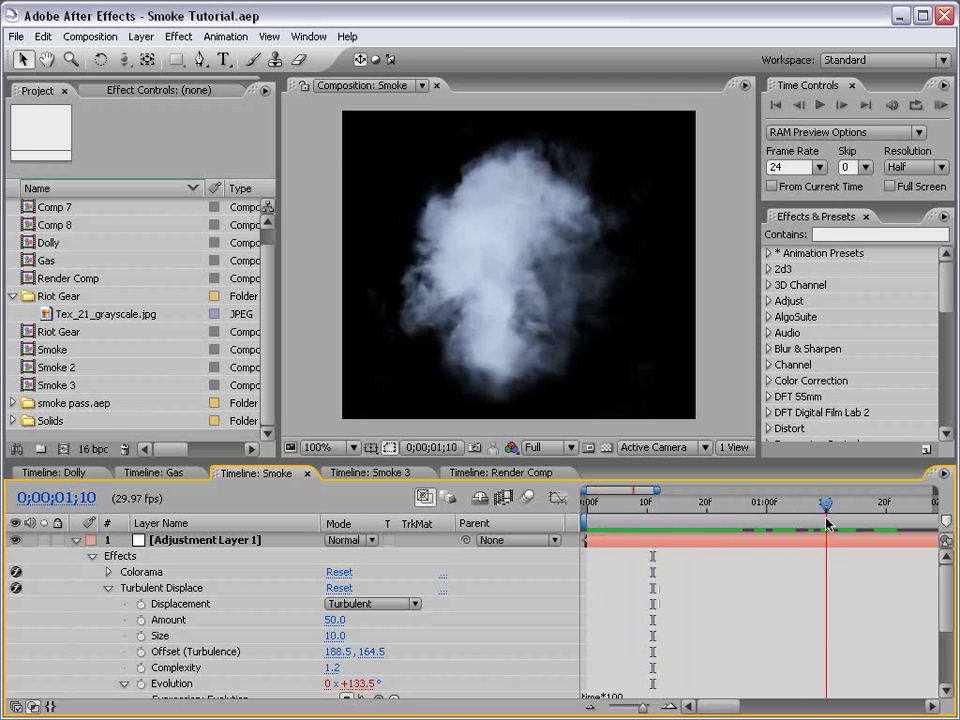
{"action": "left_click", "coordinate": [150, 472]}
{"action": "left_click_drag", "start_coordinate": [662, 503], "coordinate": [836, 505]}
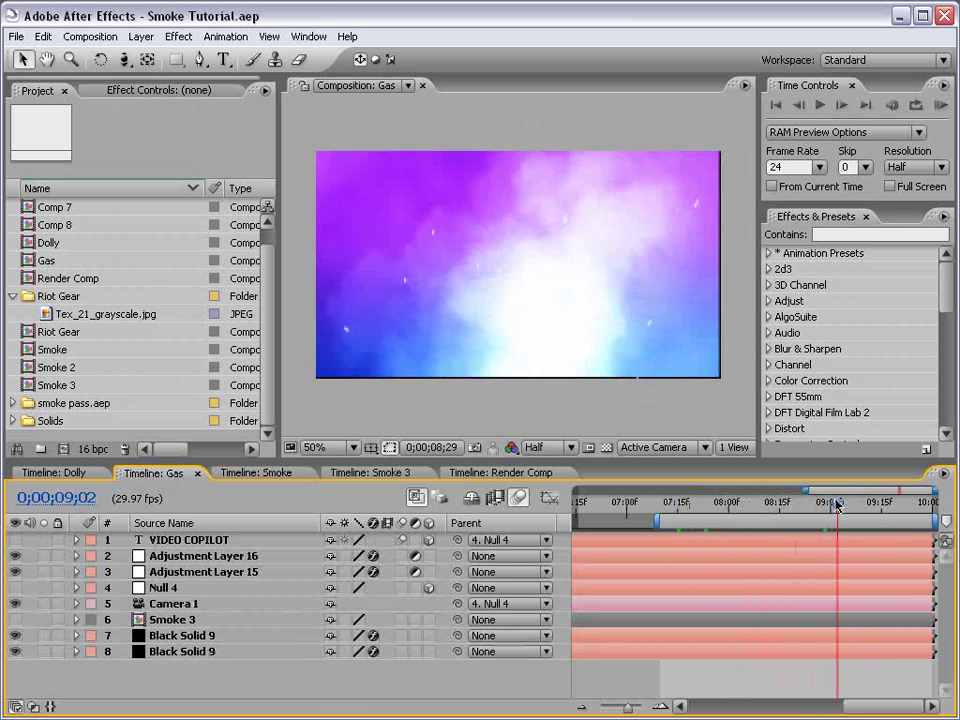
{"action": "left_click", "coordinate": [55, 472]}
- Scrub the Dolly timeline forward to 0;00;06;01 to reveal the VIDEOCOPILOT title
{"action": "mouse_move", "coordinate": [670, 519]}
{"action": "left_mouse_down"}
{"action": "mouse_move", "coordinate": [805, 515]}
{"action": "mouse_move", "coordinate": [705, 510]}
{"action": "mouse_move", "coordinate": [819, 506]}
{"action": "left_mouse_up"}
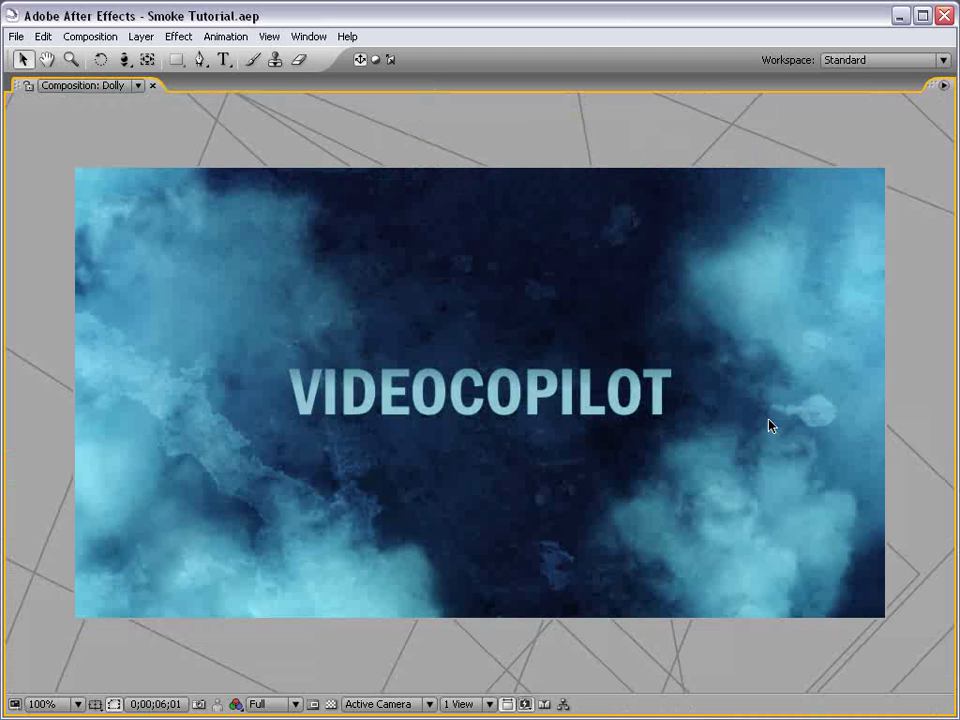
- Build the Smoke Element 2 comp from the Smoke Element image and view it at Full resolution
{"action": "key", "text": "grave"}
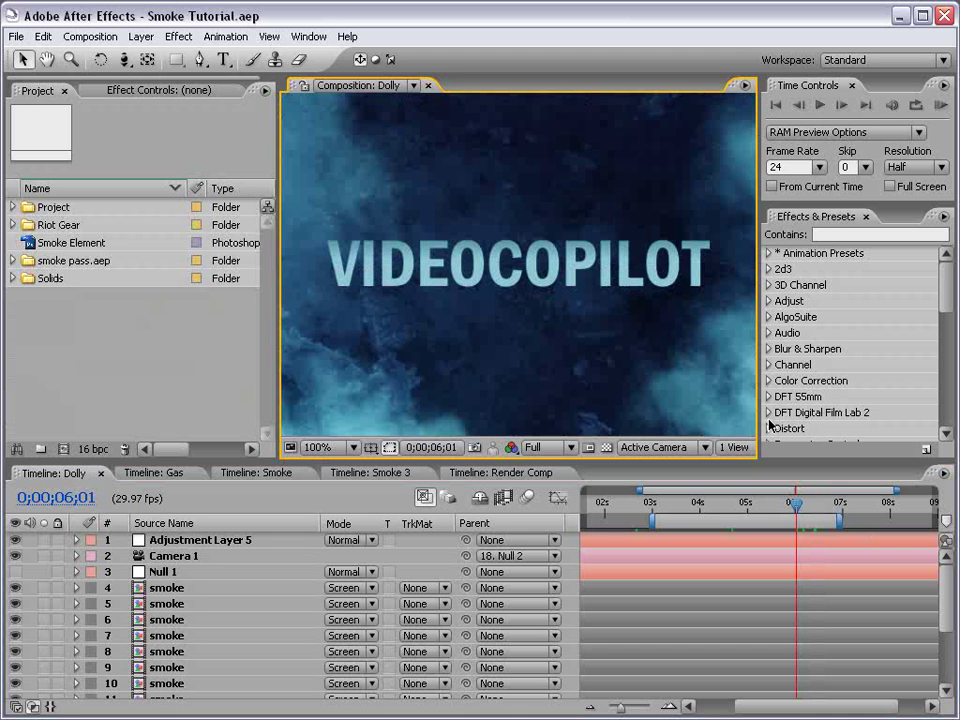
{"action": "left_click", "coordinate": [74, 244]}
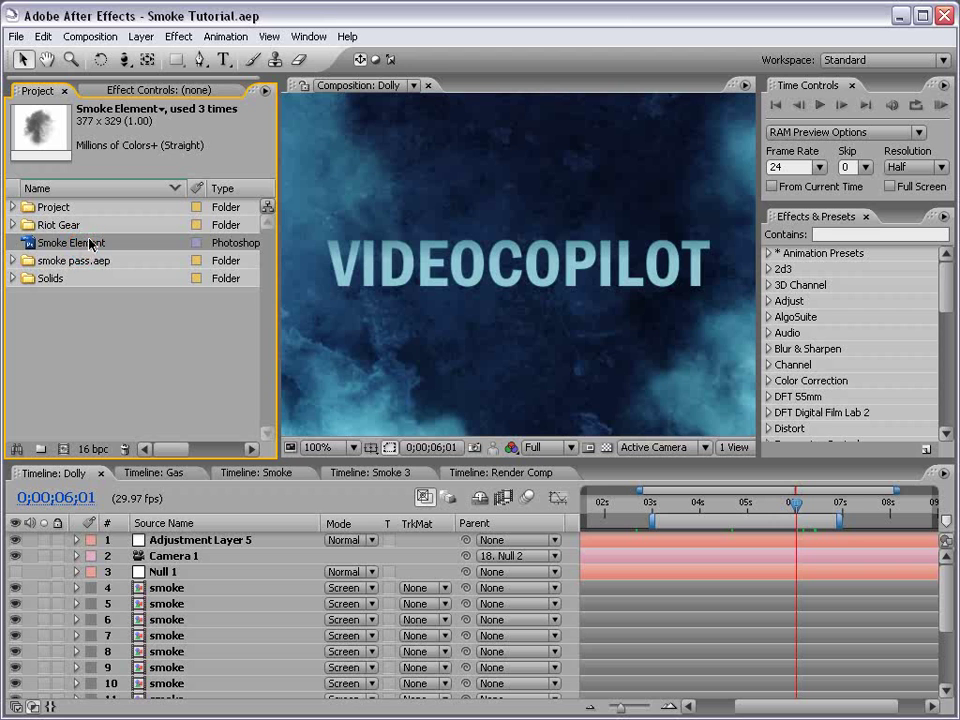
{"action": "left_click_drag", "start_coordinate": [66, 456], "coordinate": [63, 450]}
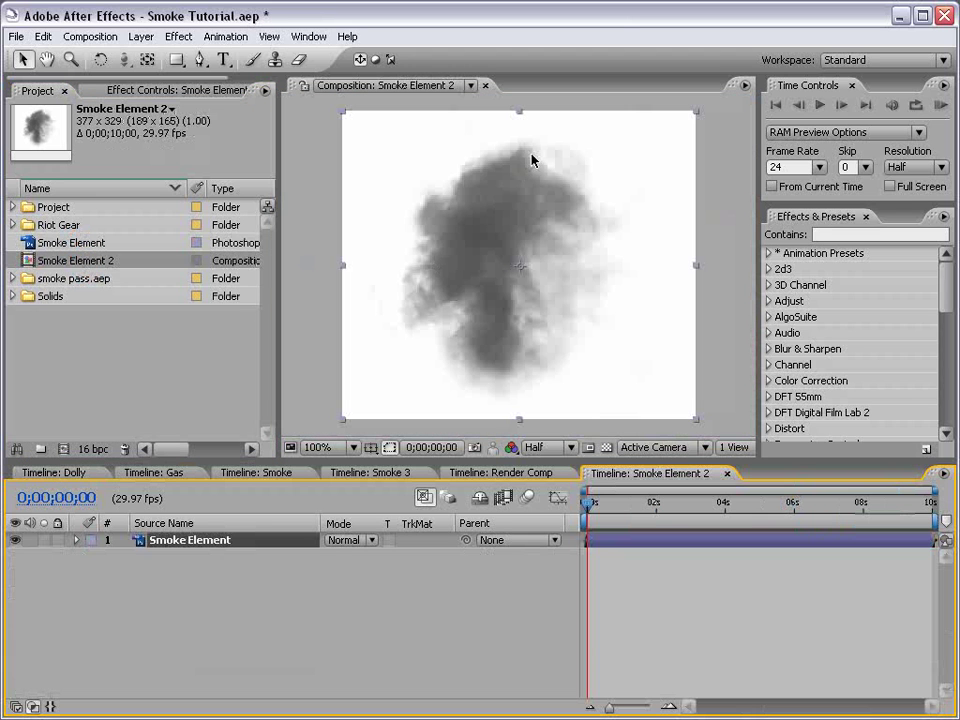
{"action": "left_click", "coordinate": [545, 447]}
{"action": "left_click", "coordinate": [553, 461]}
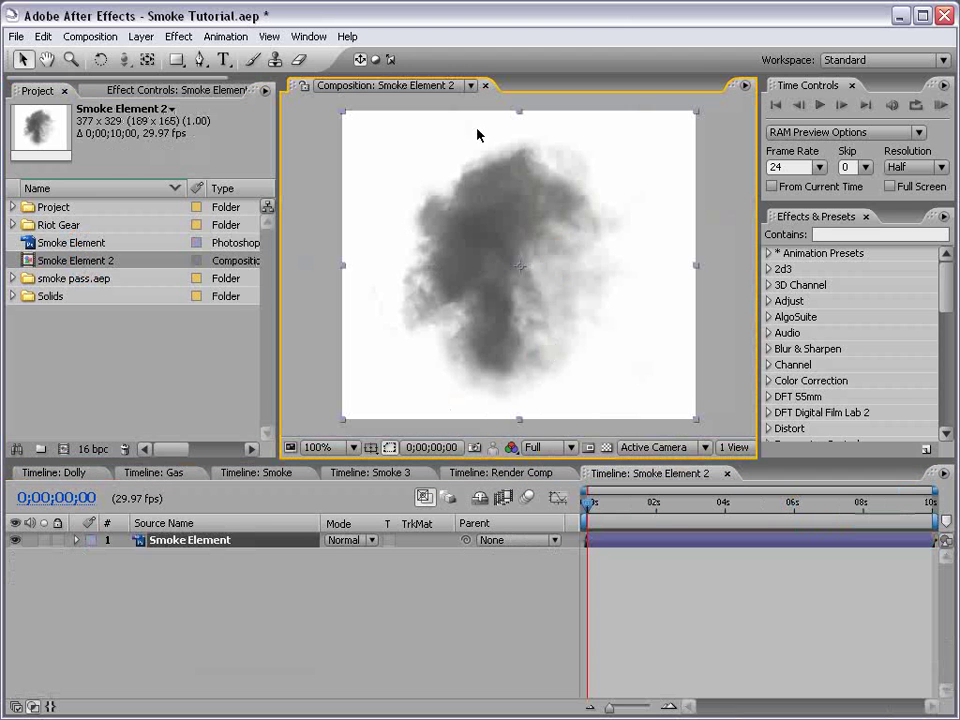
- Check the 377 × 329, 10-second Composition Settings and cancel without changes
{"action": "left_click", "coordinate": [90, 36]}
{"action": "left_click", "coordinate": [130, 80]}
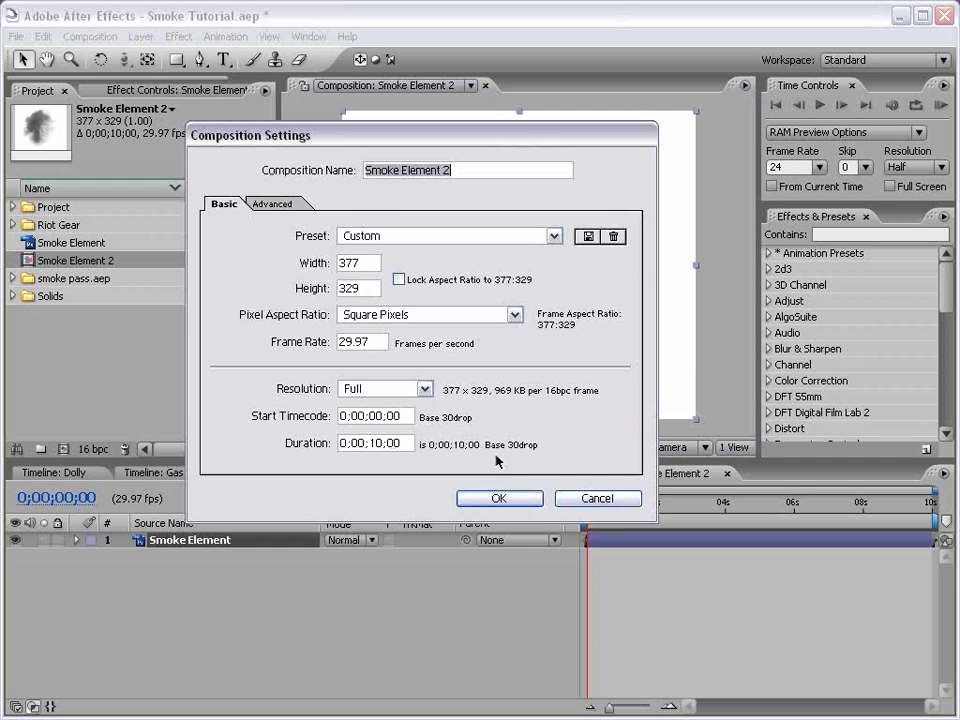
{"action": "left_click", "coordinate": [583, 500]}
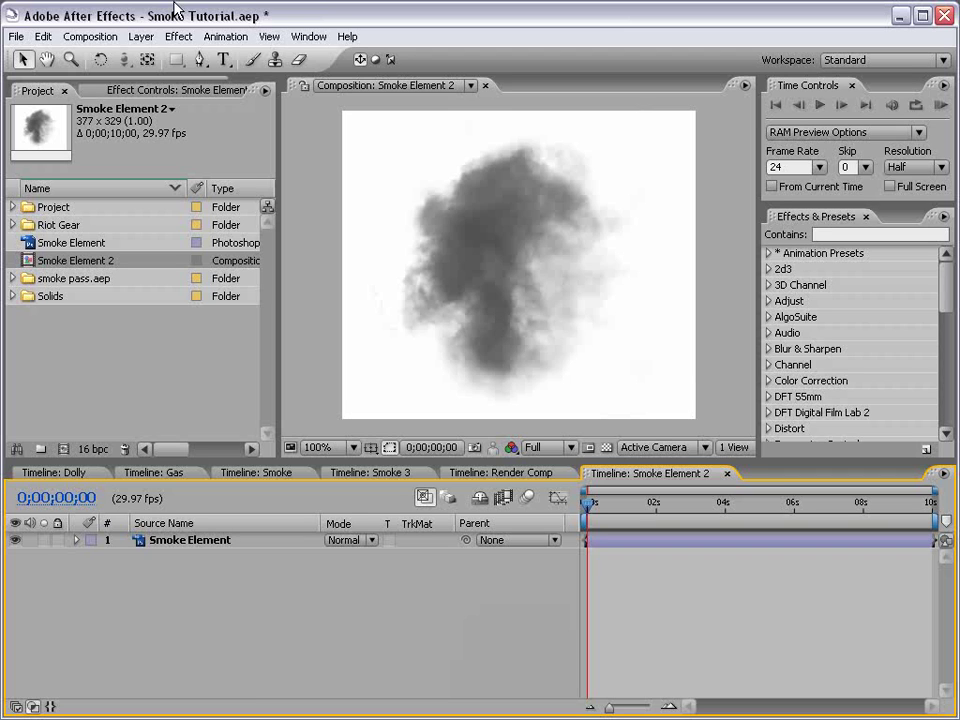
{"action": "left_click", "coordinate": [141, 36]}
- Create a new white solid layer in Smoke Element 2
{"action": "mouse_move", "coordinate": [152, 56]}
{"action": "left_click", "coordinate": [422, 72]}
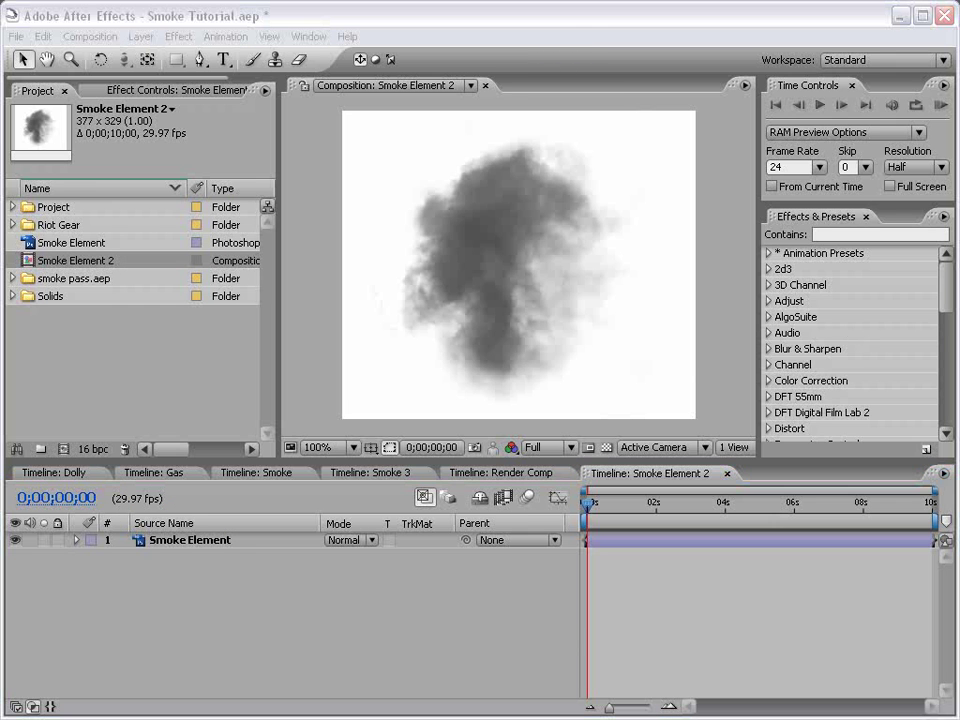
{"action": "left_click", "coordinate": [386, 469]}
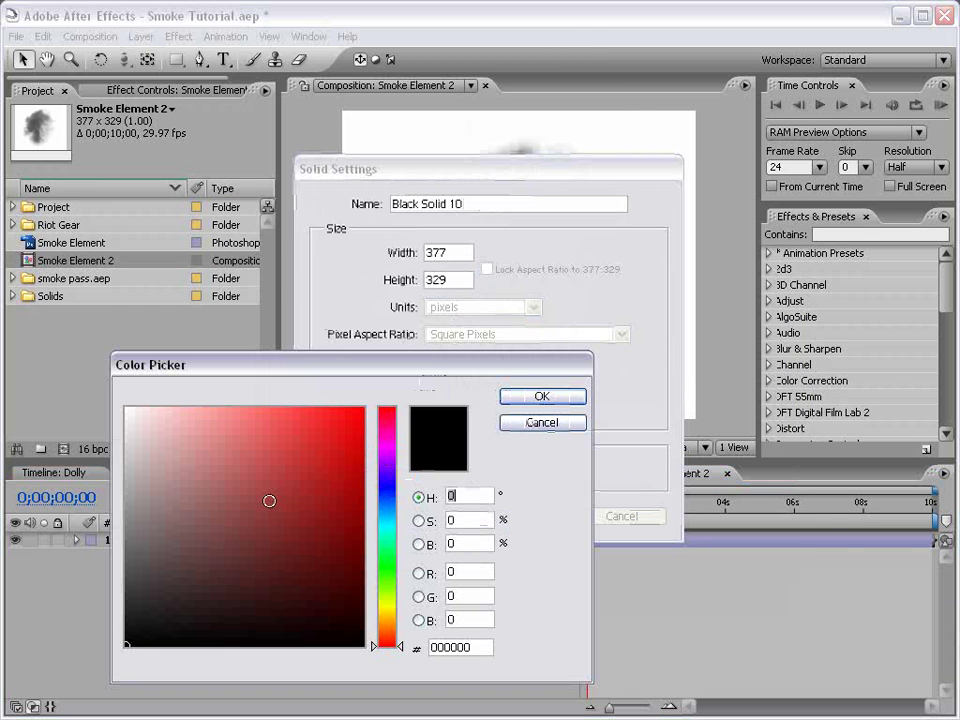
{"action": "left_click_drag", "start_coordinate": [268, 499], "coordinate": [60, 342]}
{"action": "left_click", "coordinate": [542, 396]}
{"action": "left_click", "coordinate": [508, 514]}
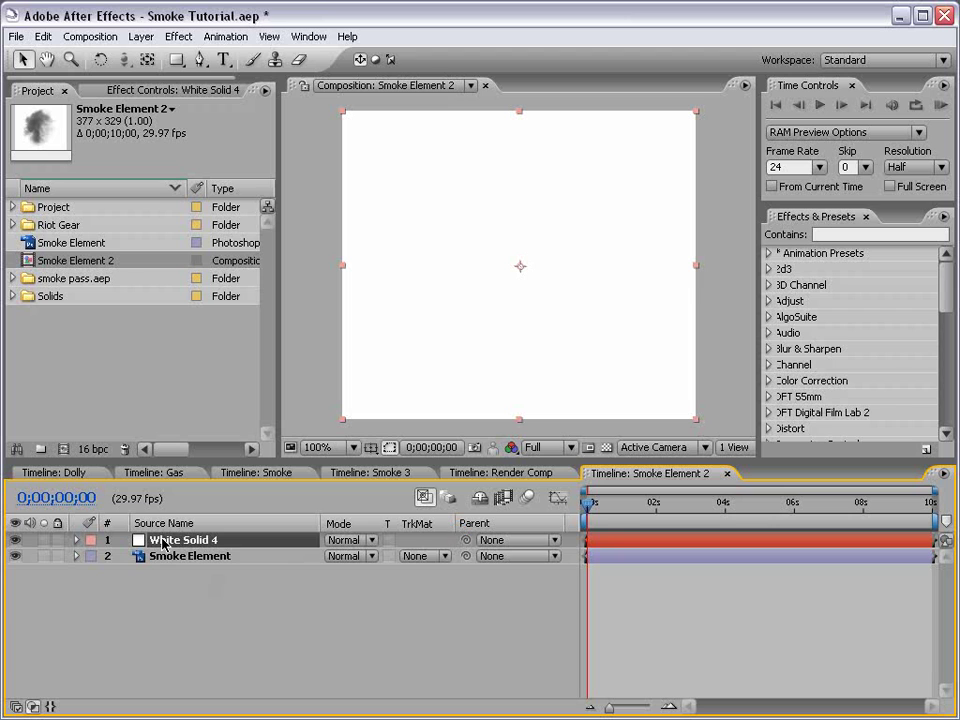
- Move Smoke Element above the white solid and set the solid's track matte to Luma Inverted
{"action": "left_click_drag", "start_coordinate": [168, 558], "coordinate": [168, 536]}
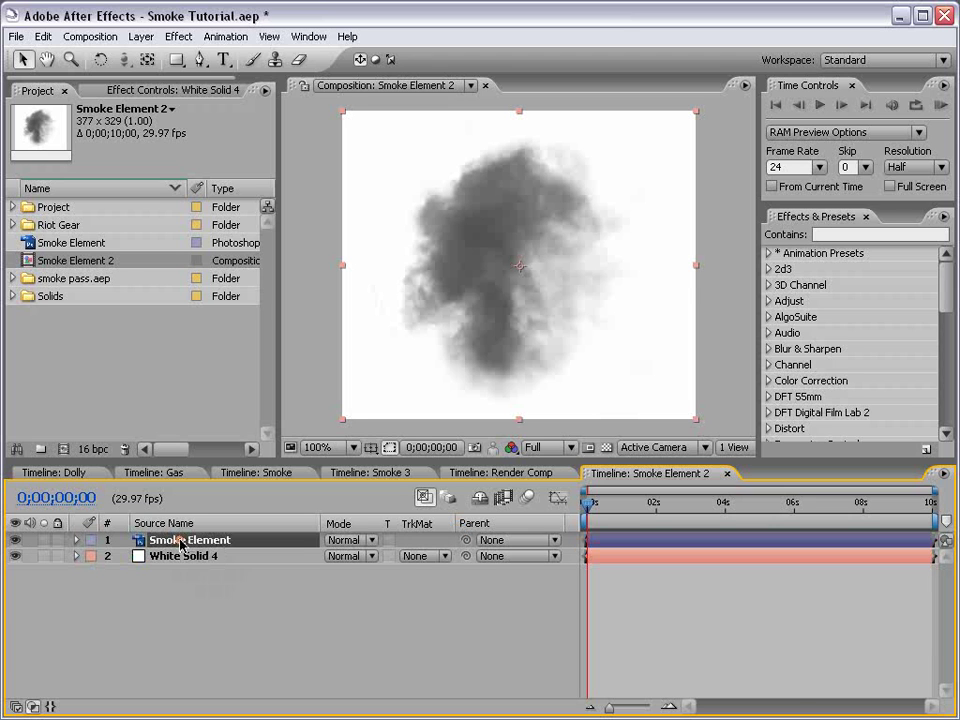
{"action": "left_click", "coordinate": [418, 560]}
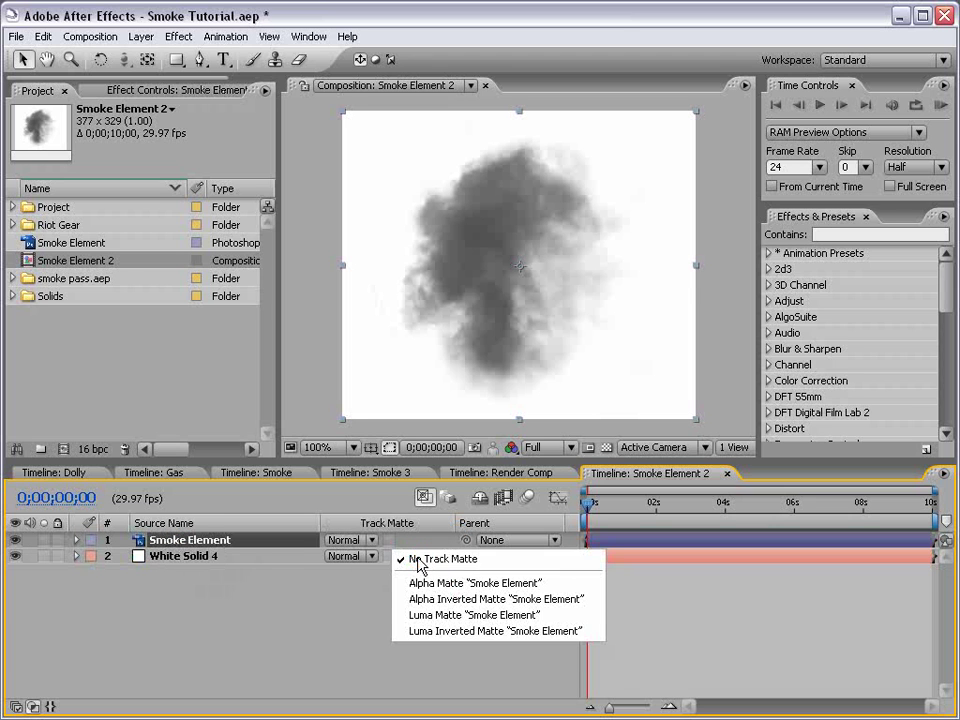
{"action": "left_click", "coordinate": [452, 631]}
{"action": "left_click", "coordinate": [607, 447]}
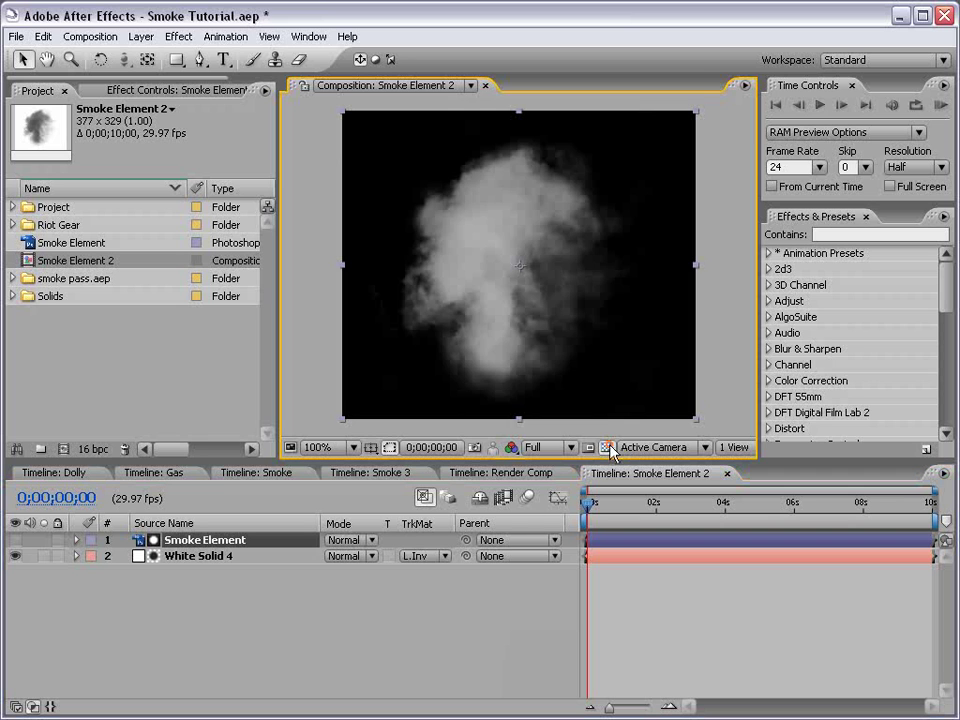
{"action": "left_click", "coordinate": [608, 449]}
{"action": "key", "text": "grave"}
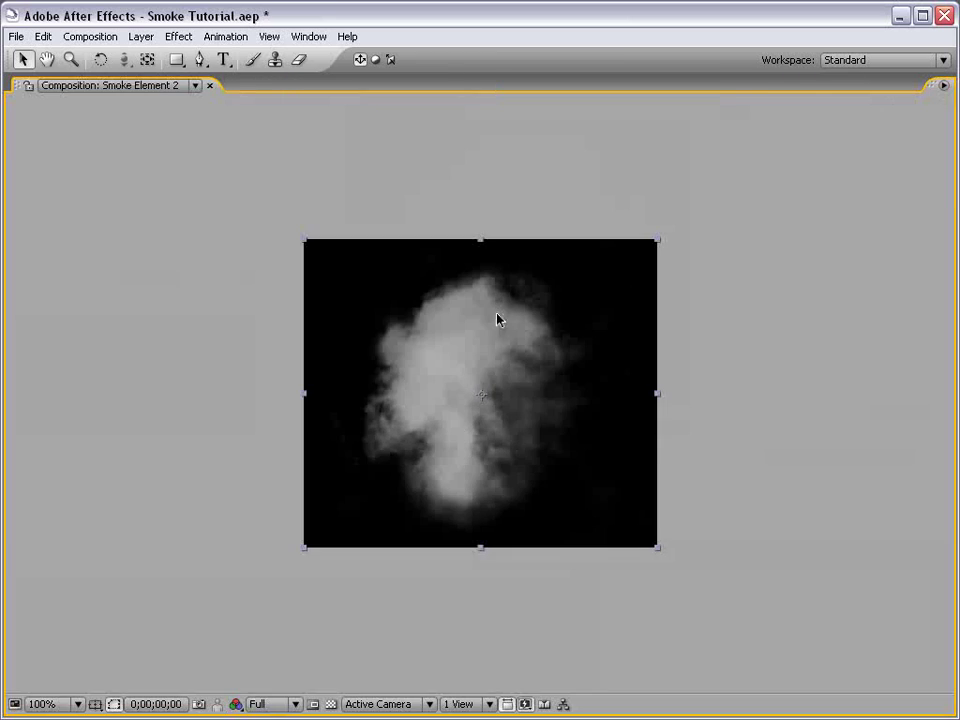
{"action": "key", "text": "grave"}
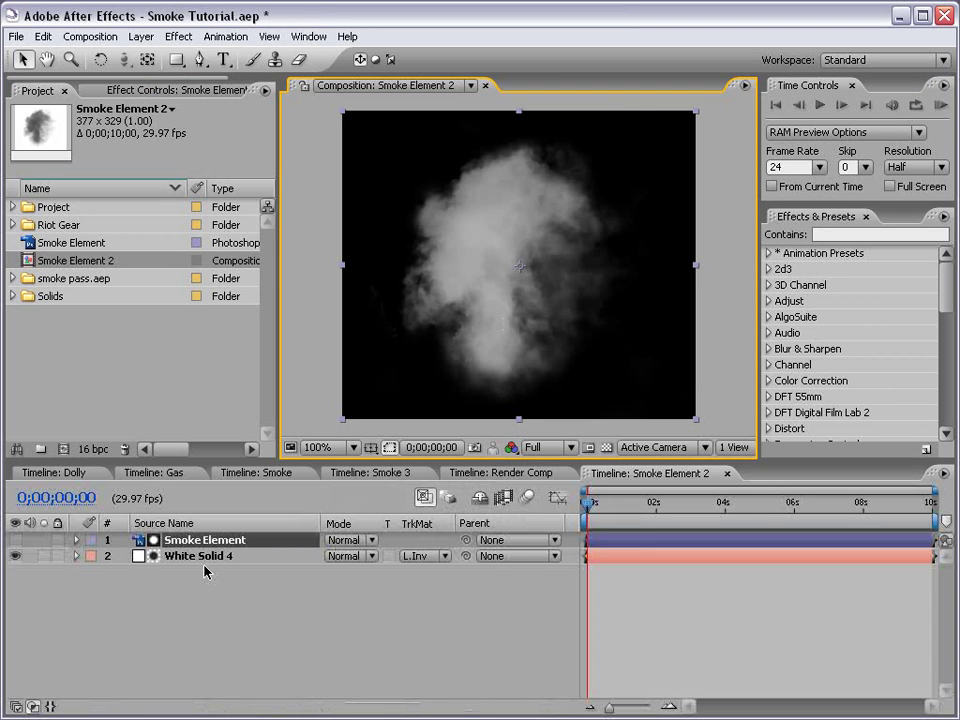
- Add a new adjustment layer and apply the Colorama effect to it
{"action": "left_click", "coordinate": [141, 36]}
{"action": "mouse_move", "coordinate": [200, 56]}
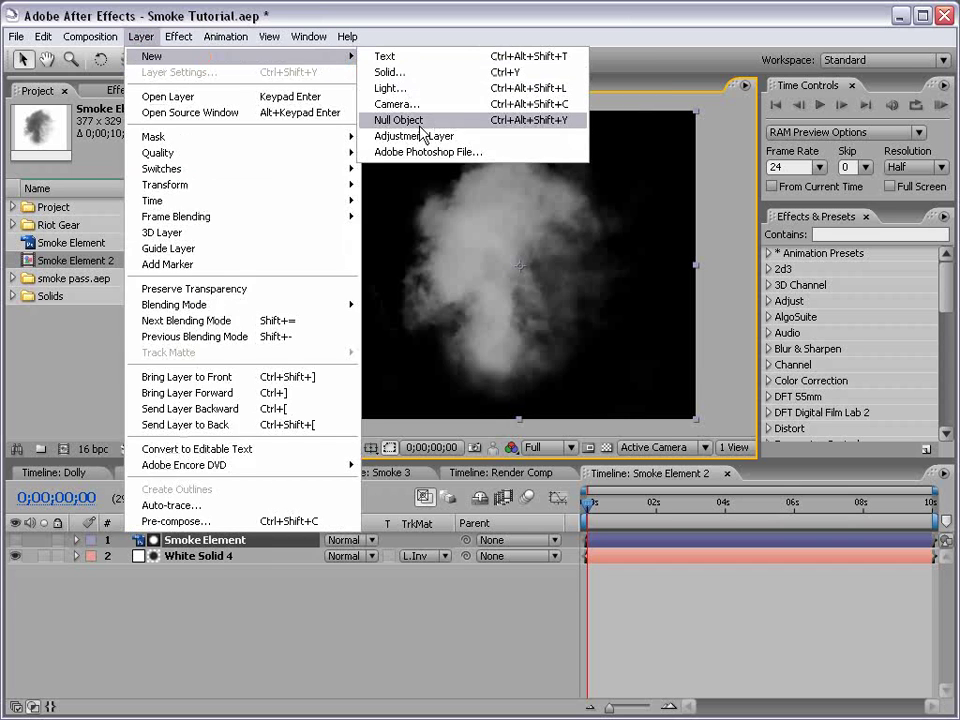
{"action": "left_click", "coordinate": [420, 135]}
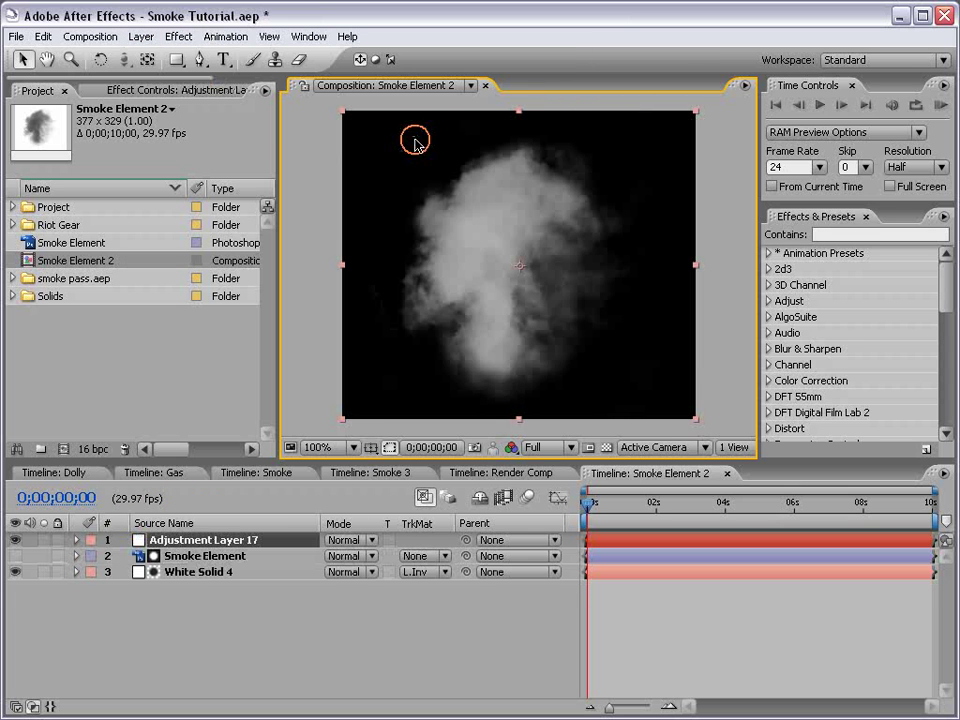
{"action": "left_click", "coordinate": [176, 37]}
{"action": "mouse_move", "coordinate": [250, 224]}
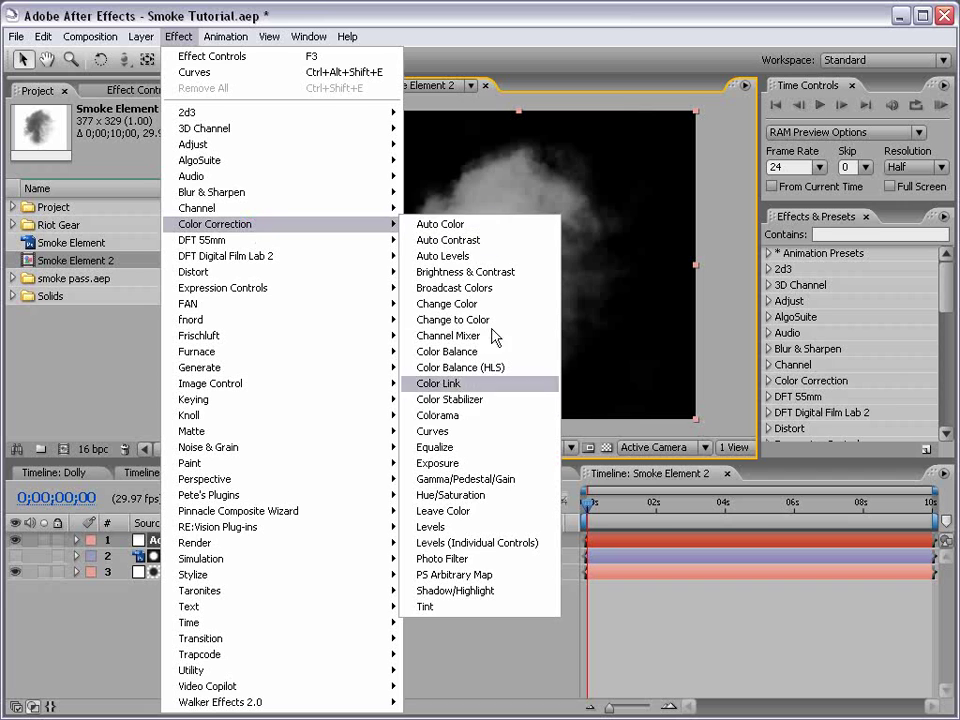
{"action": "left_click", "coordinate": [468, 415]}
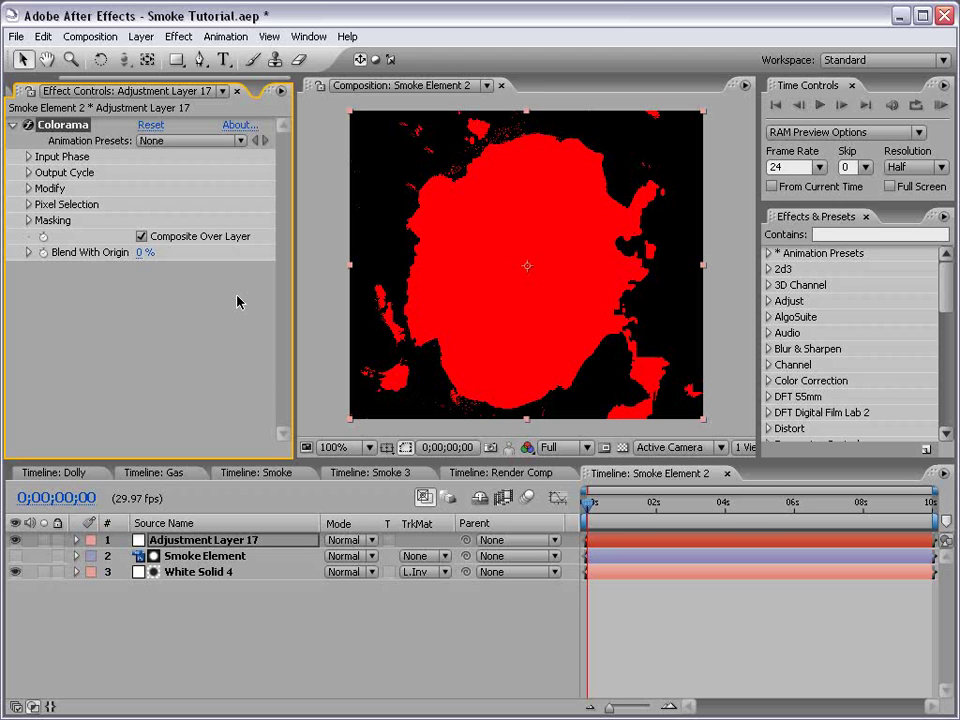
- Set Colorama's Input Phase 'Get Phase From' to Alpha
{"action": "left_click", "coordinate": [28, 157]}
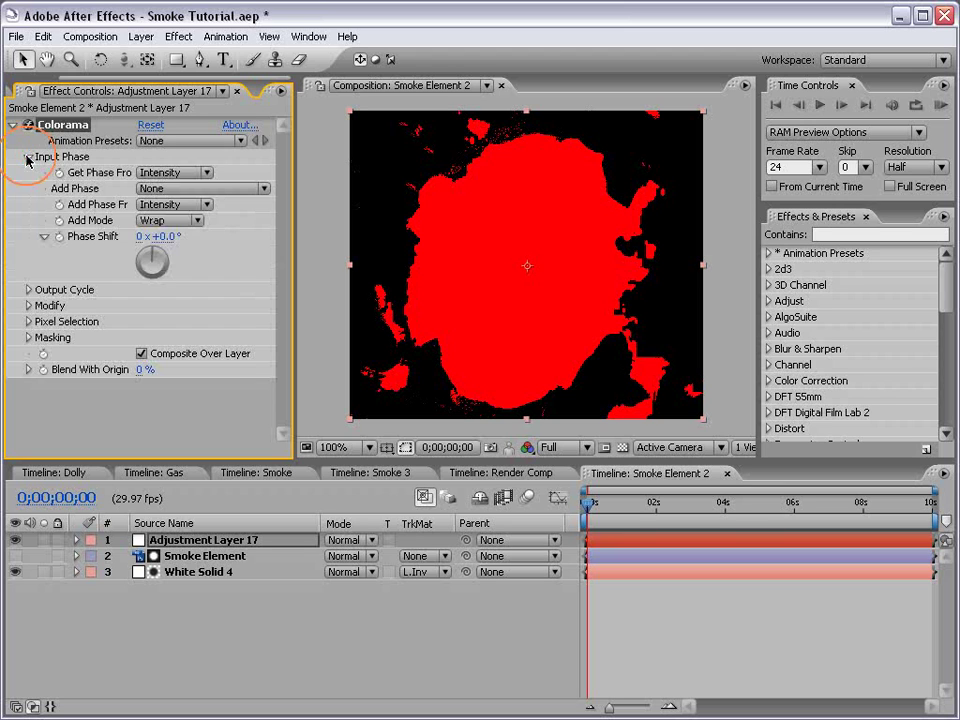
{"action": "left_click", "coordinate": [142, 175]}
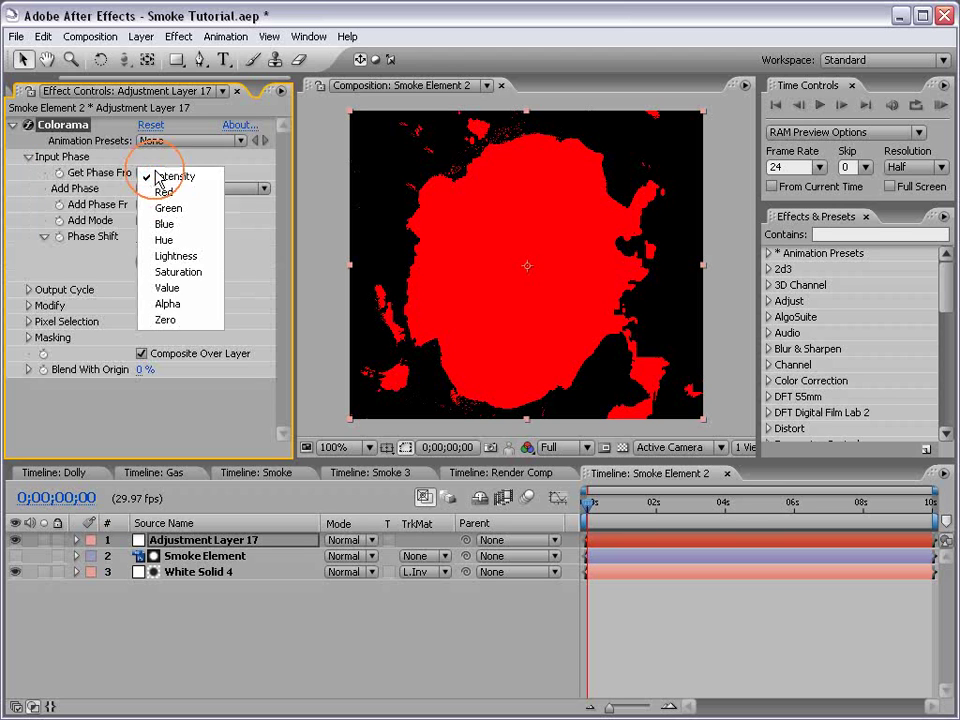
{"action": "left_click", "coordinate": [188, 307]}
{"action": "left_click", "coordinate": [28, 157]}
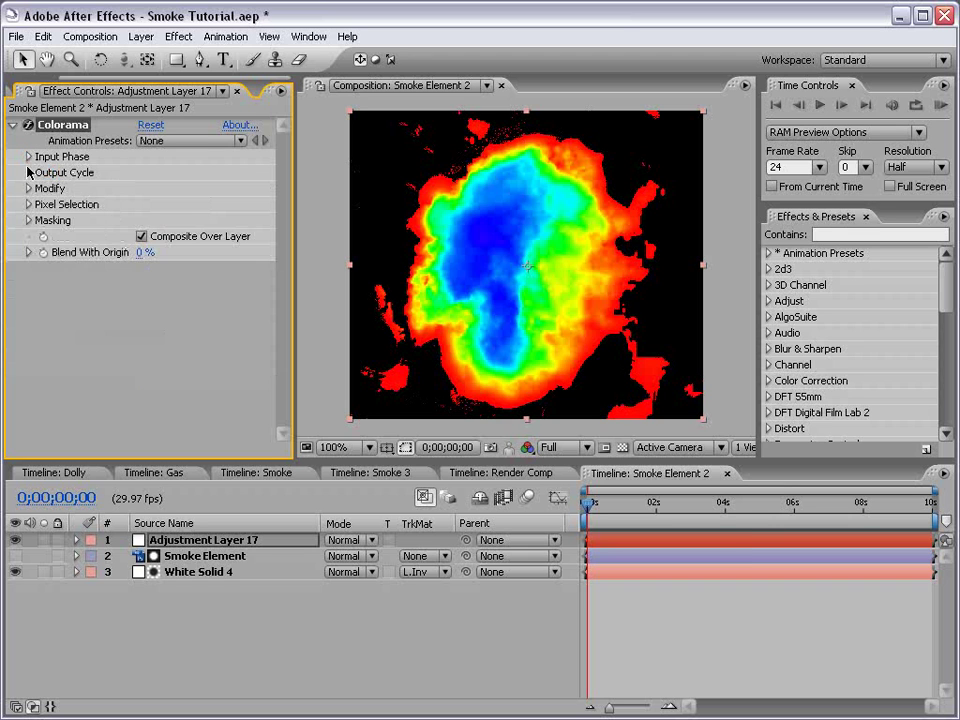
- Give Colorama's Output Cycle a pale blue colour and fade its opacity toward transparent
{"action": "left_click", "coordinate": [28, 173]}
{"action": "left_click", "coordinate": [152, 188]}
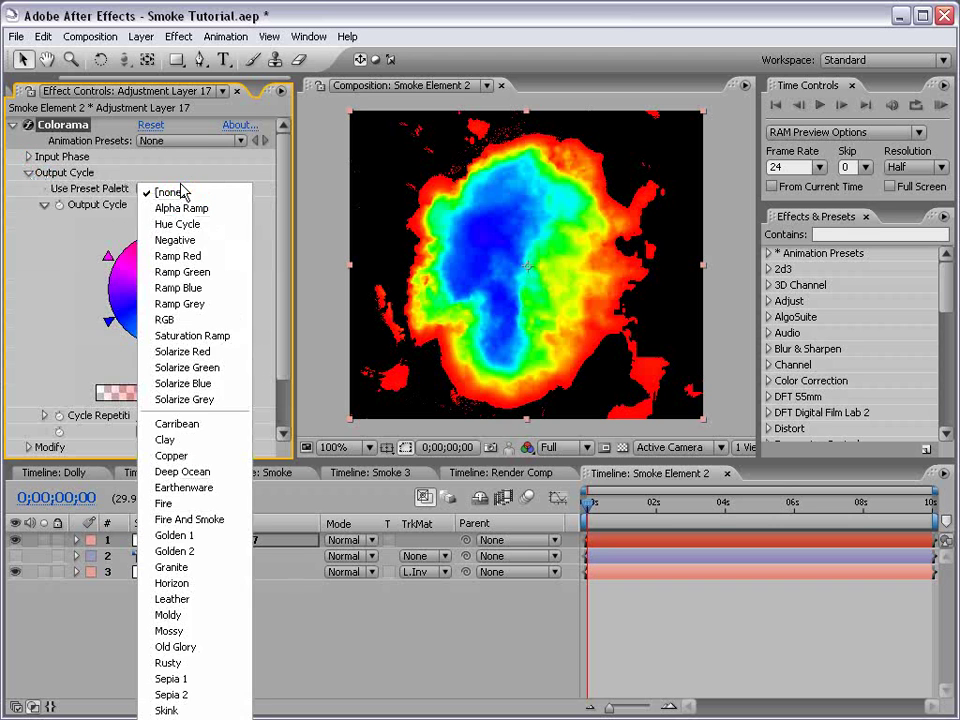
{"action": "left_click", "coordinate": [215, 303]}
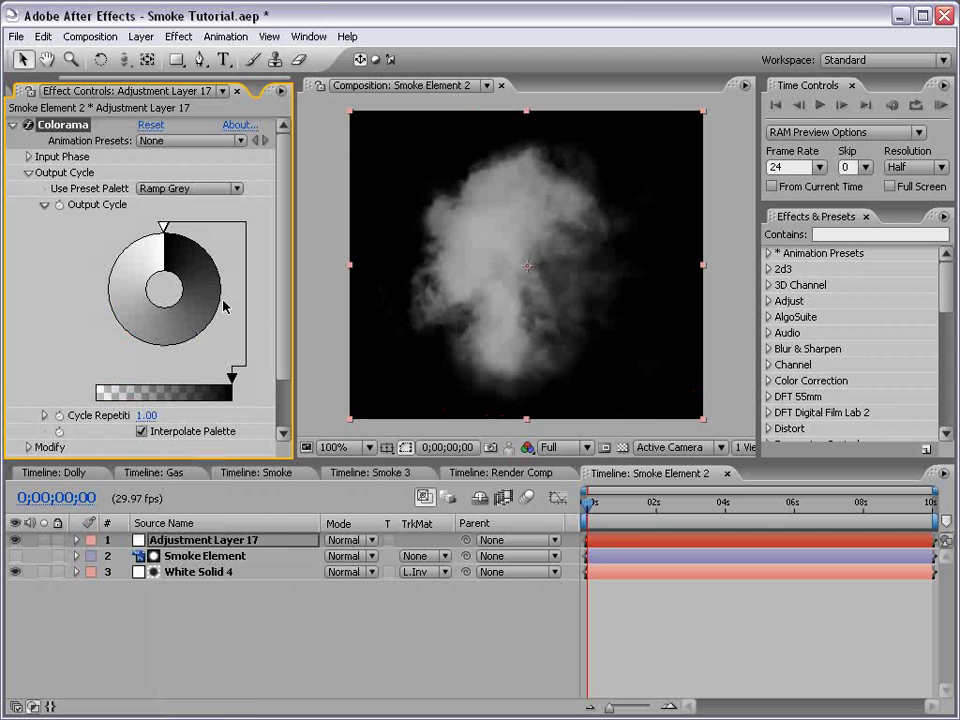
{"action": "left_click", "coordinate": [165, 229]}
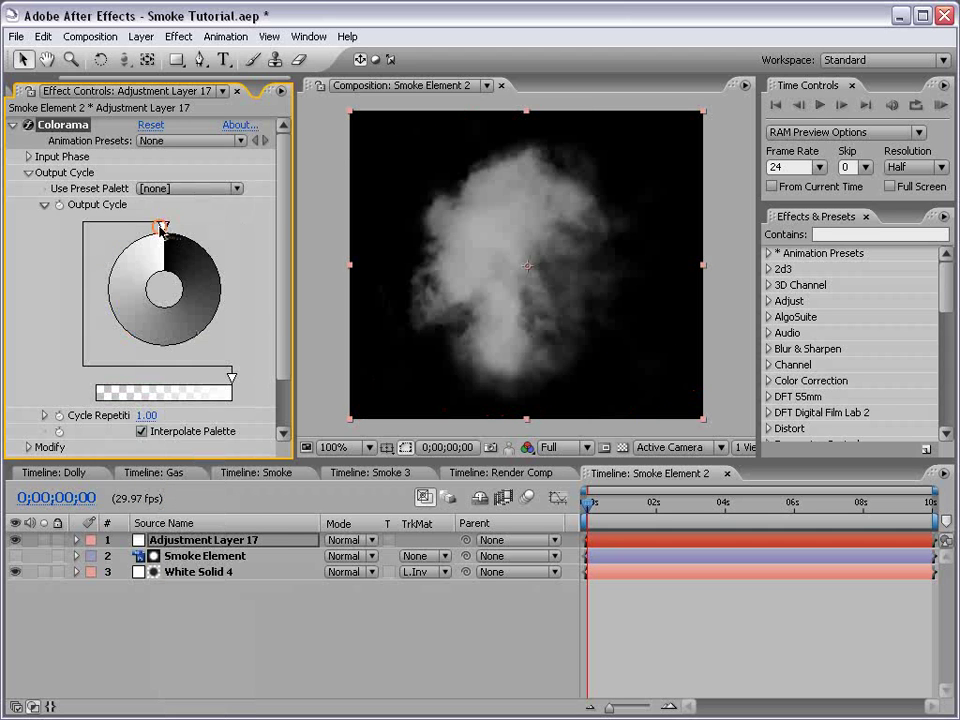
{"action": "double_click", "coordinate": [165, 229]}
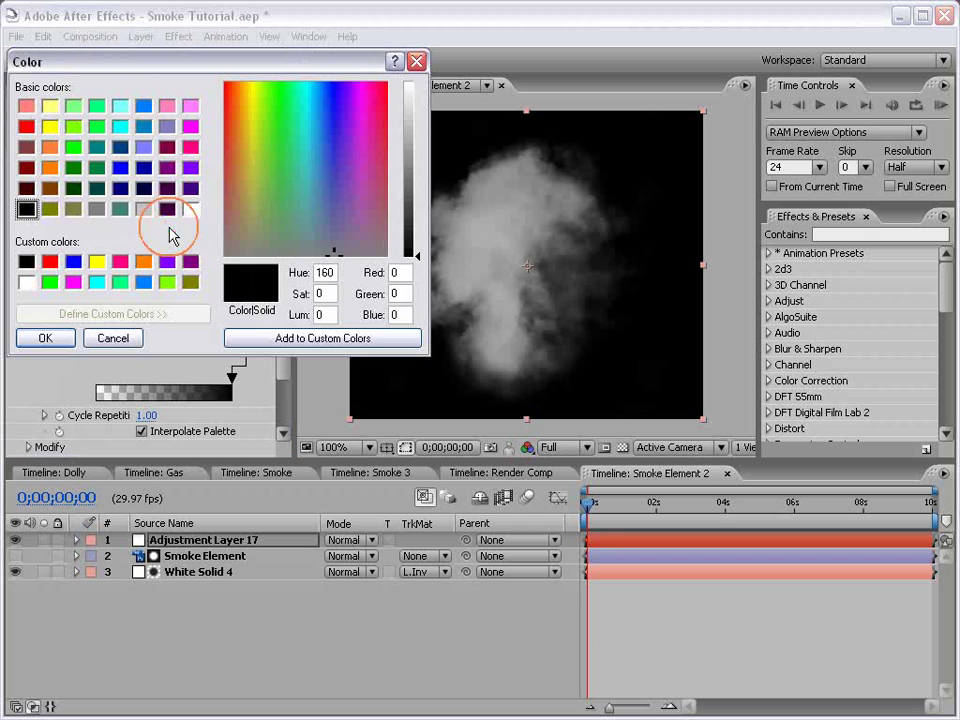
{"action": "left_click_drag", "start_coordinate": [321, 143], "coordinate": [324, 137]}
{"action": "left_click_drag", "start_coordinate": [412, 146], "coordinate": [412, 160]}
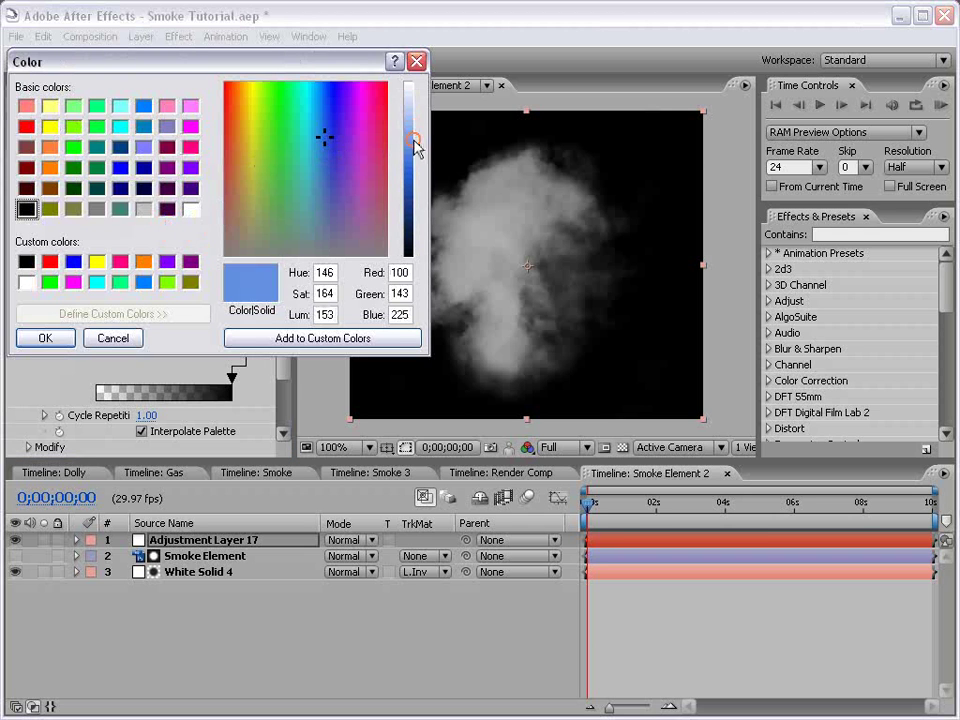
{"action": "left_click", "coordinate": [65, 333]}
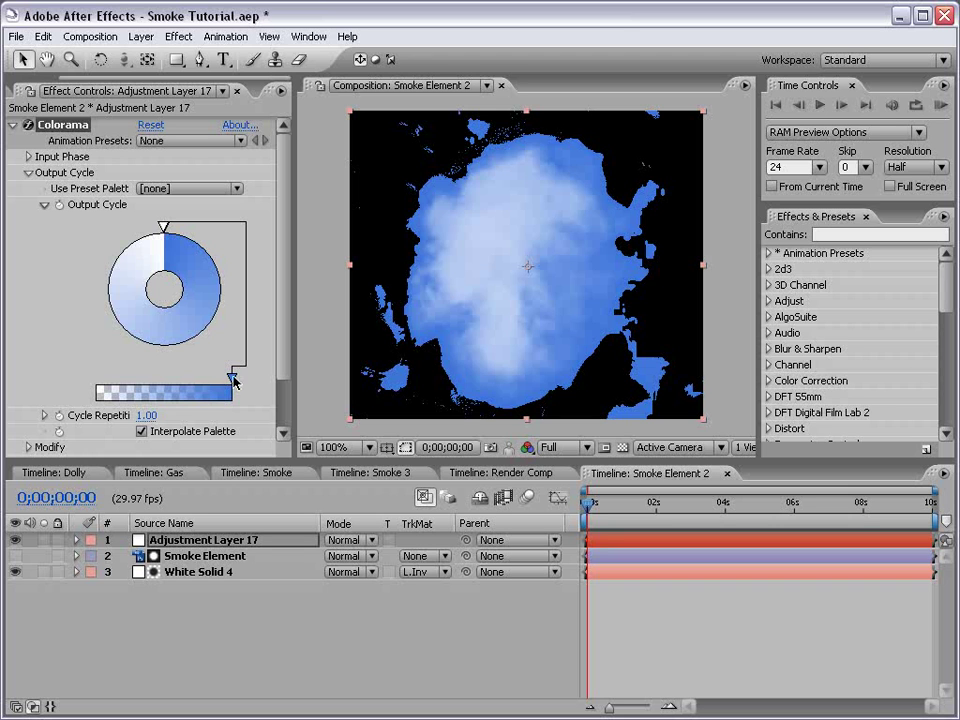
{"action": "left_click_drag", "start_coordinate": [231, 381], "coordinate": [80, 392]}
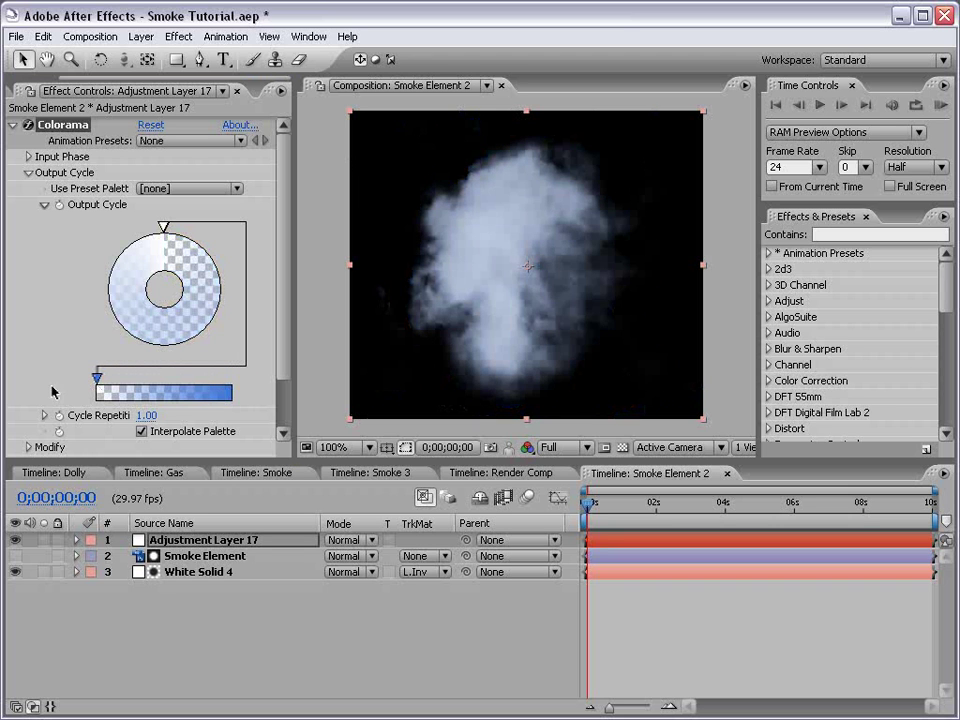
{"action": "left_click", "coordinate": [12, 125]}
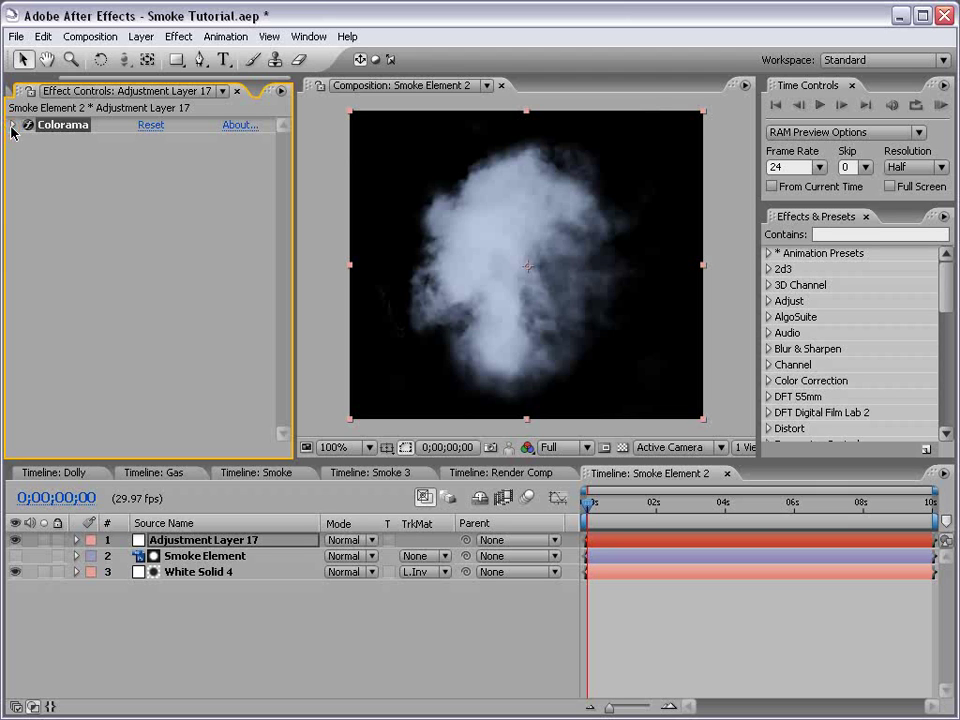
- Search the effects for 'turb' and apply Turbulent Displace to the adjustment layer
{"action": "mouse_move", "coordinate": [590, 503]}
{"action": "left_mouse_down"}
{"action": "mouse_move", "coordinate": [941, 530]}
{"action": "mouse_move", "coordinate": [588, 530]}
{"action": "left_mouse_up"}
{"action": "left_click", "coordinate": [180, 37]}
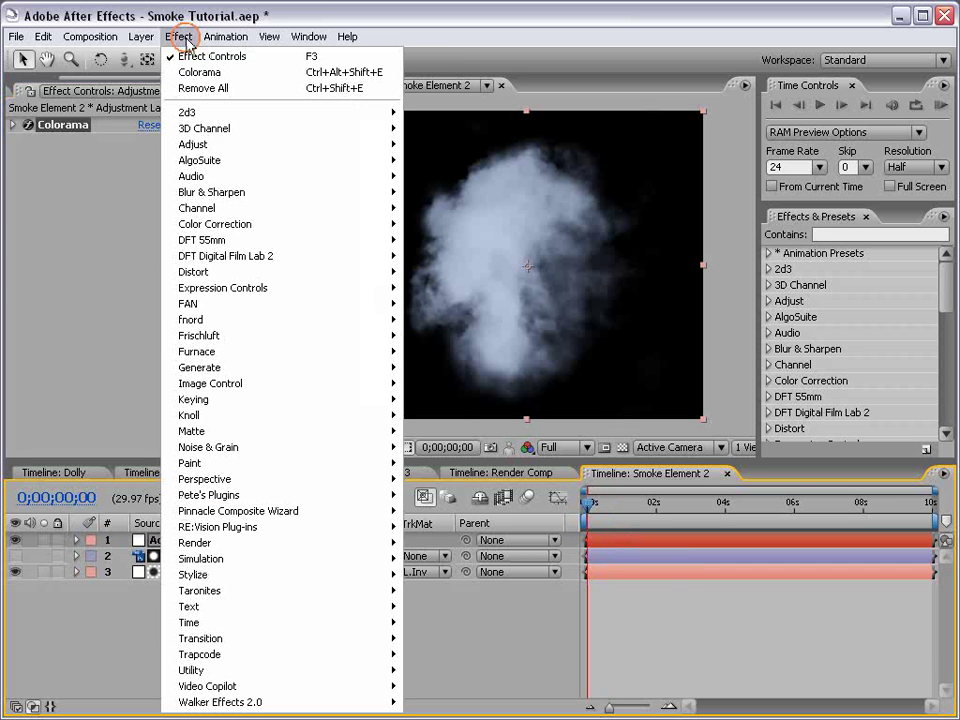
{"action": "mouse_move", "coordinate": [285, 274]}
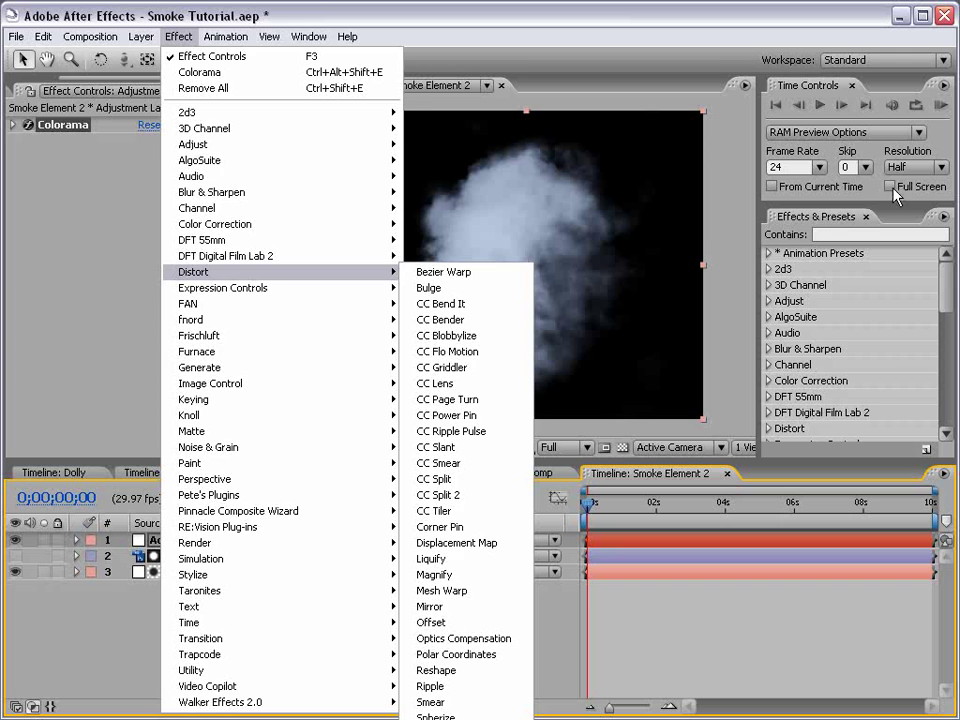
{"action": "left_click", "coordinate": [831, 232]}
{"action": "type", "text": "turbu"}
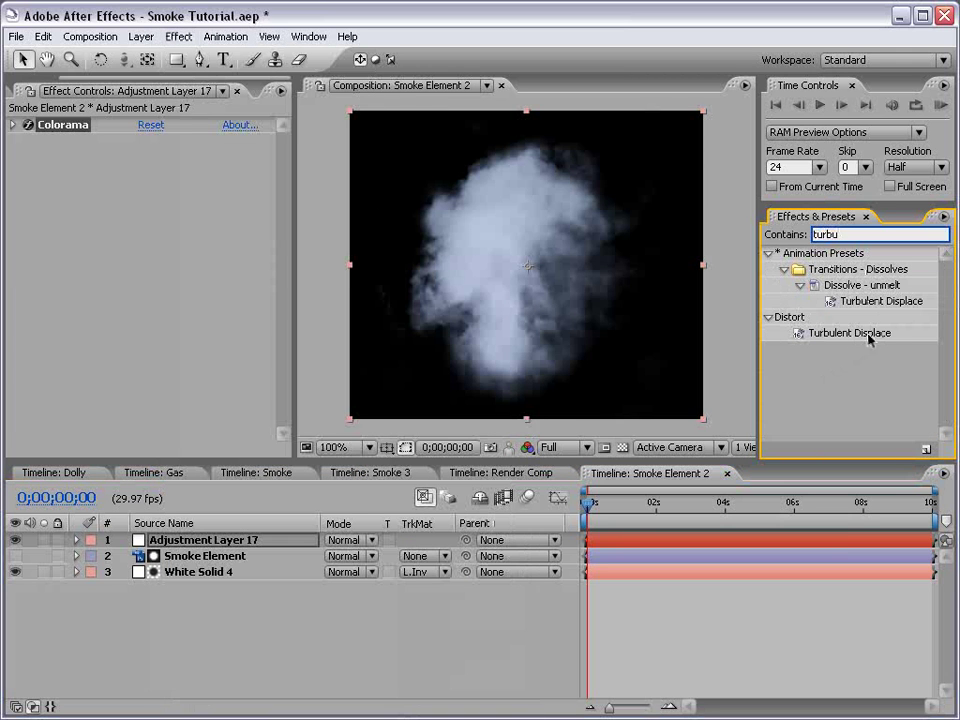
{"action": "mouse_move", "coordinate": [864, 334]}
{"action": "left_mouse_down"}
{"action": "mouse_move", "coordinate": [523, 383]}
{"action": "mouse_move", "coordinate": [210, 542]}
{"action": "left_mouse_up"}
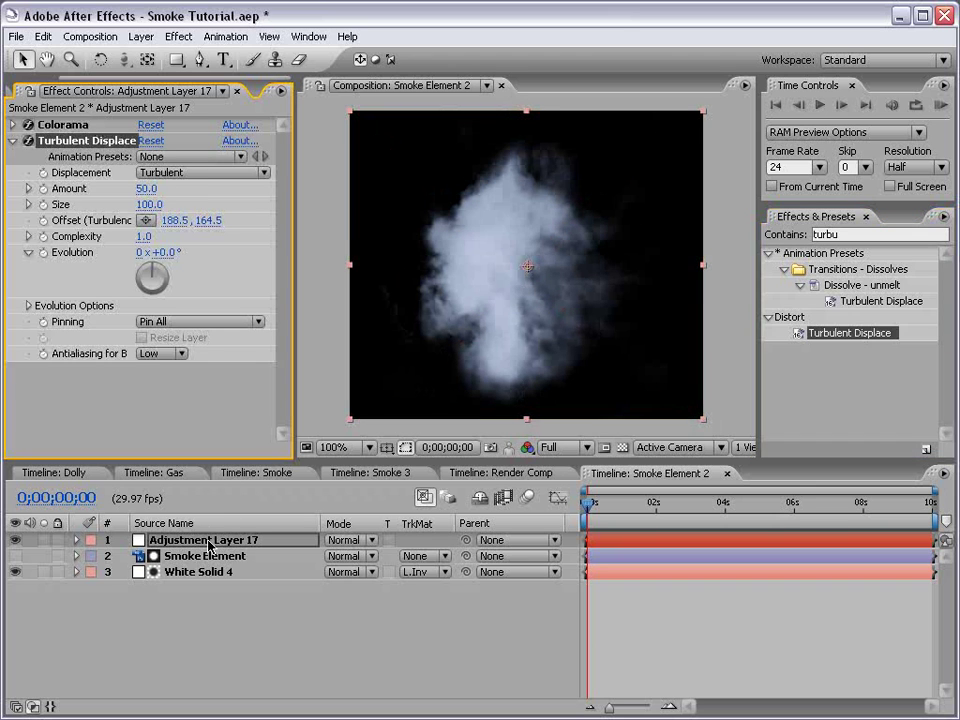
- Set Turbulent Displace Size to 10, testing then undoing an Evolution change
{"action": "left_click", "coordinate": [149, 204]}
{"action": "type", "text": "10"}
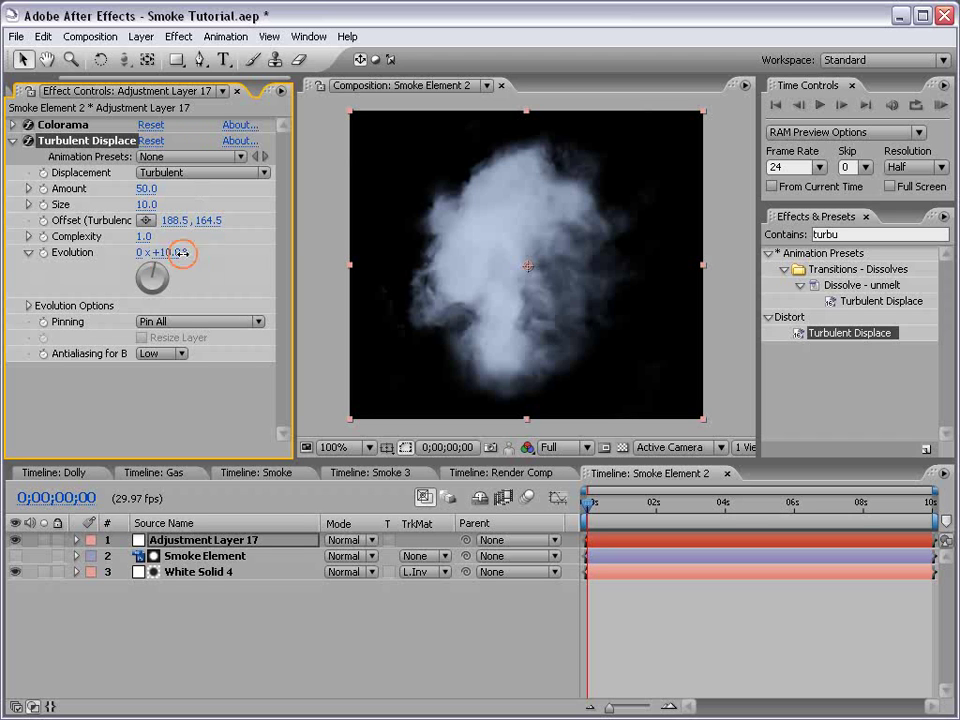
{"action": "mouse_move", "coordinate": [173, 253]}
{"action": "left_mouse_down"}
{"action": "mouse_move", "coordinate": [297, 237]}
{"action": "mouse_move", "coordinate": [672, 262]}
{"action": "left_mouse_up"}
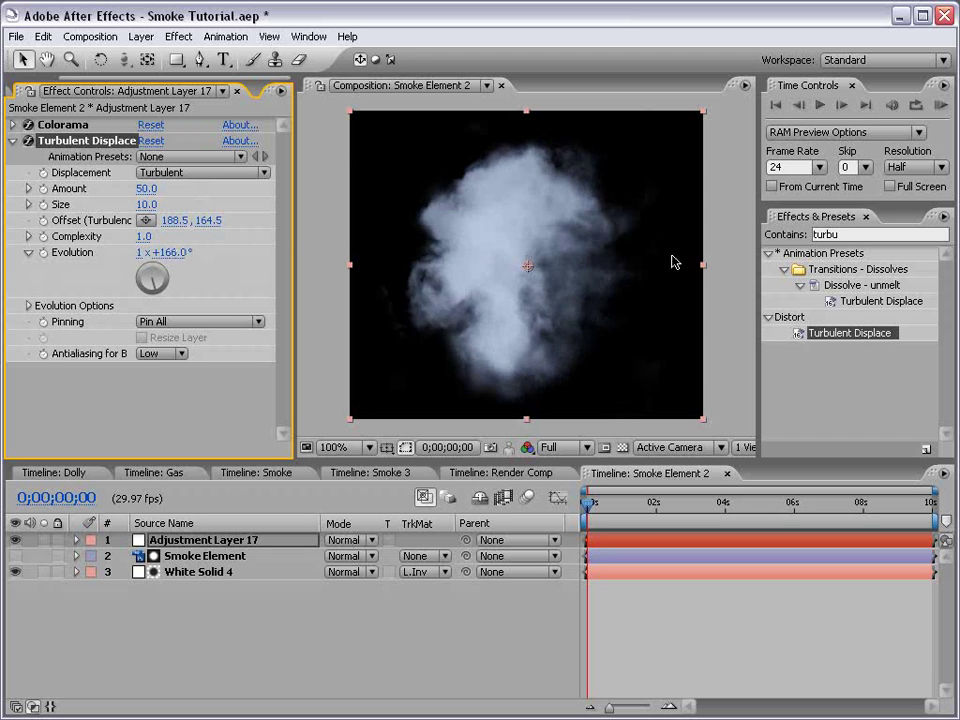
{"action": "key", "text": "ctrl+z"}
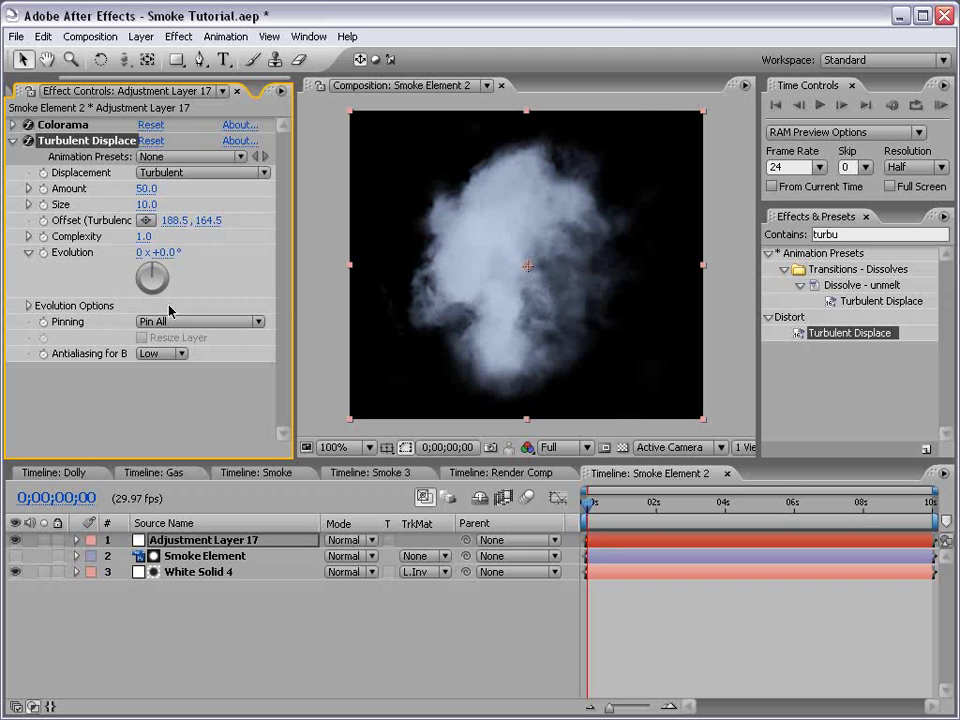
- Drive Turbulent Displace Evolution with the expression time*100 and scrub ahead to check it
{"action": "left_click", "coordinate": [43, 253], "text": "alt"}
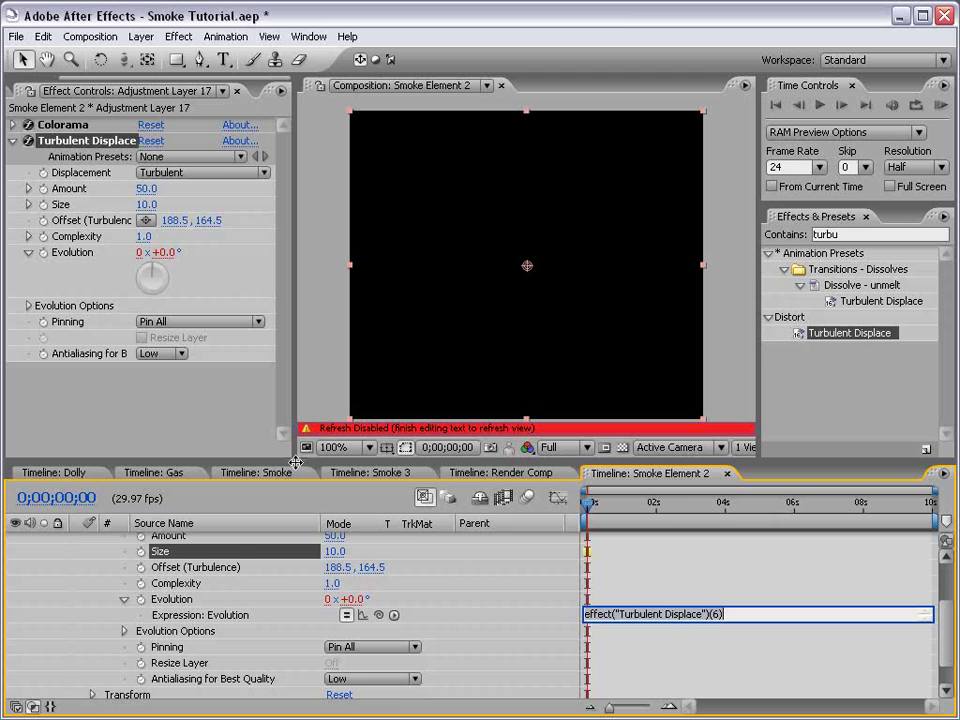
{"action": "left_click_drag", "start_coordinate": [296, 462], "coordinate": [296, 358]}
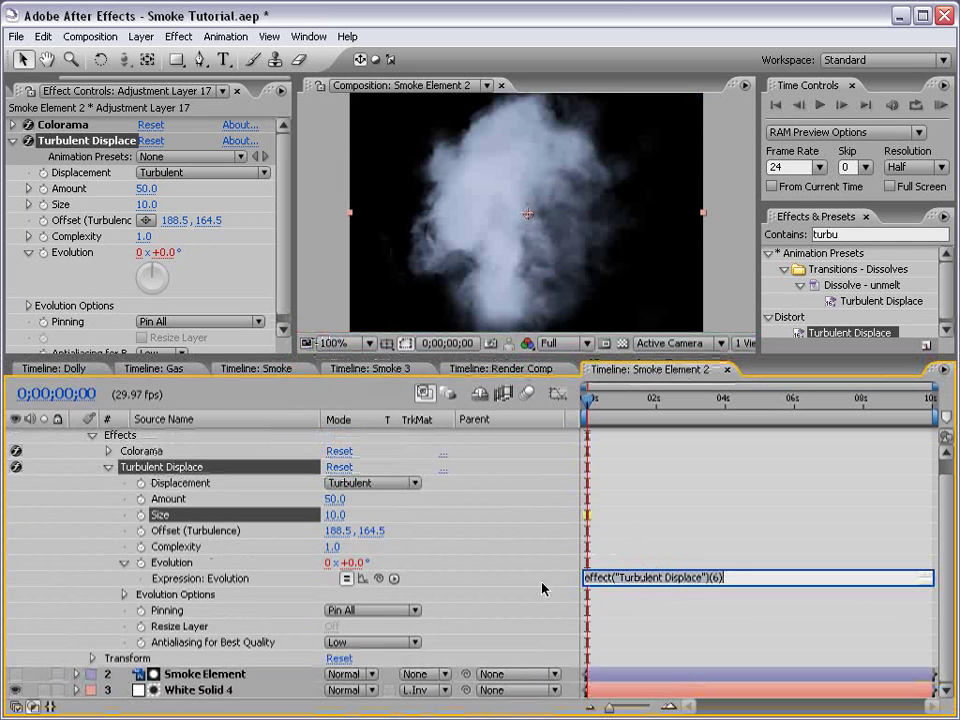
{"action": "key", "text": "ctrl+a"}
{"action": "type", "text": "time"}
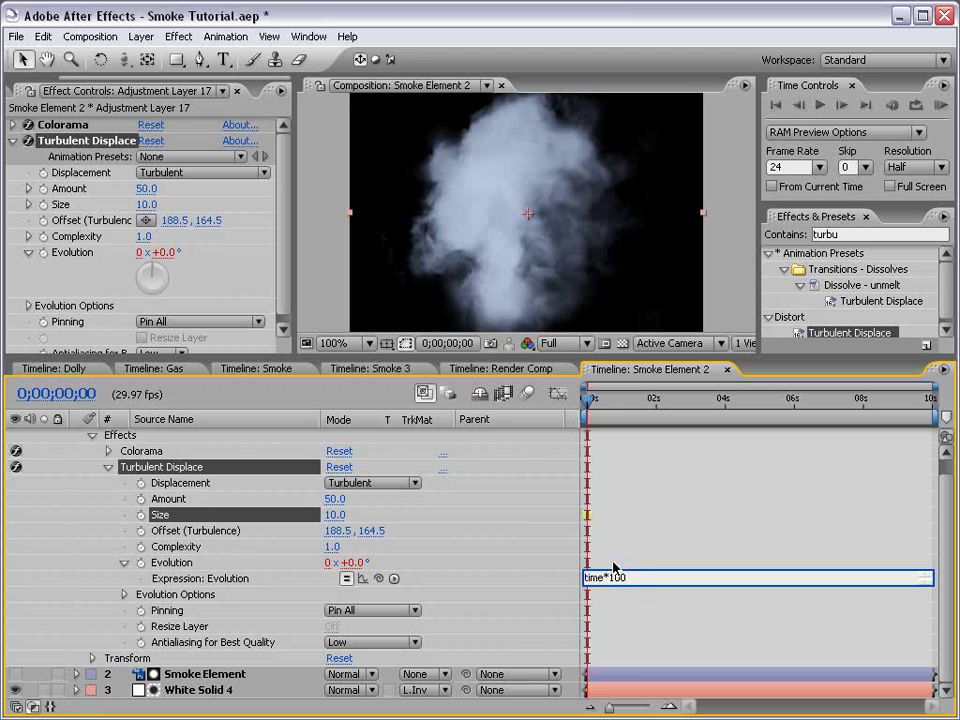
{"action": "left_click", "coordinate": [619, 428]}
{"action": "left_click_drag", "start_coordinate": [597, 402], "coordinate": [622, 402]}
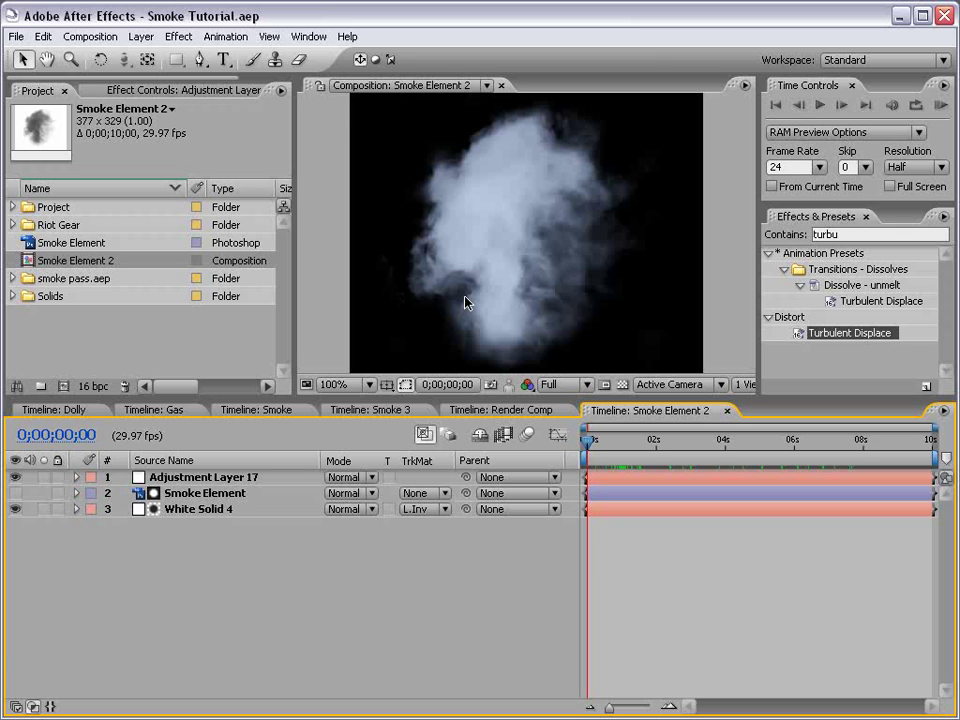
- Create Comp 9 with the same widescreen preset and place Smoke Element 2 in it
{"action": "left_click", "coordinate": [108, 37]}
{"action": "left_click", "coordinate": [108, 57]}
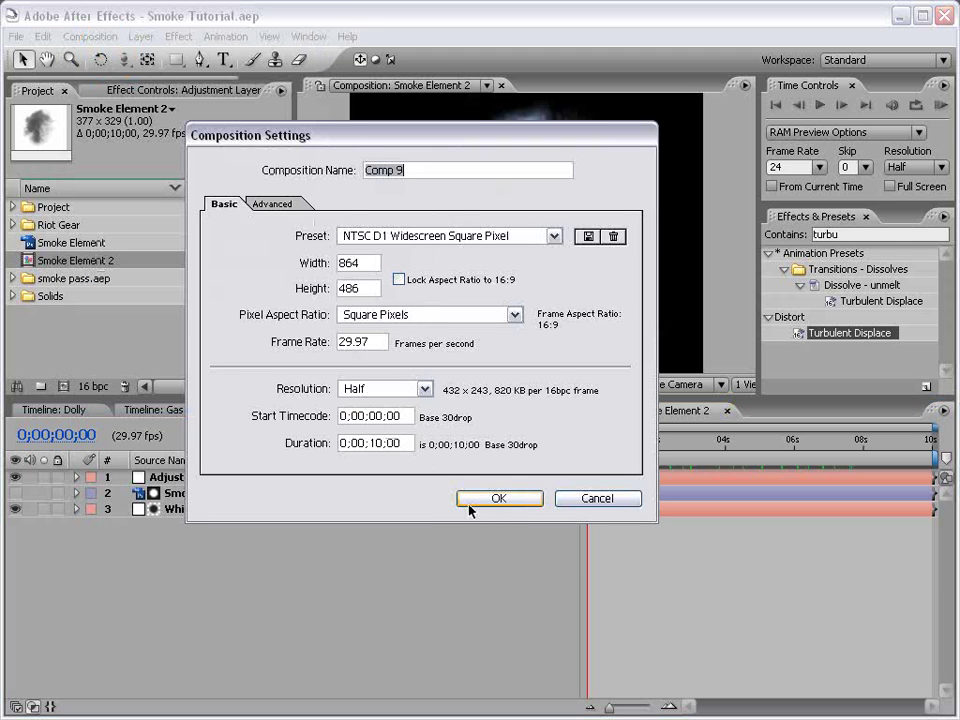
{"action": "left_click", "coordinate": [404, 240]}
{"action": "left_click", "coordinate": [424, 240]}
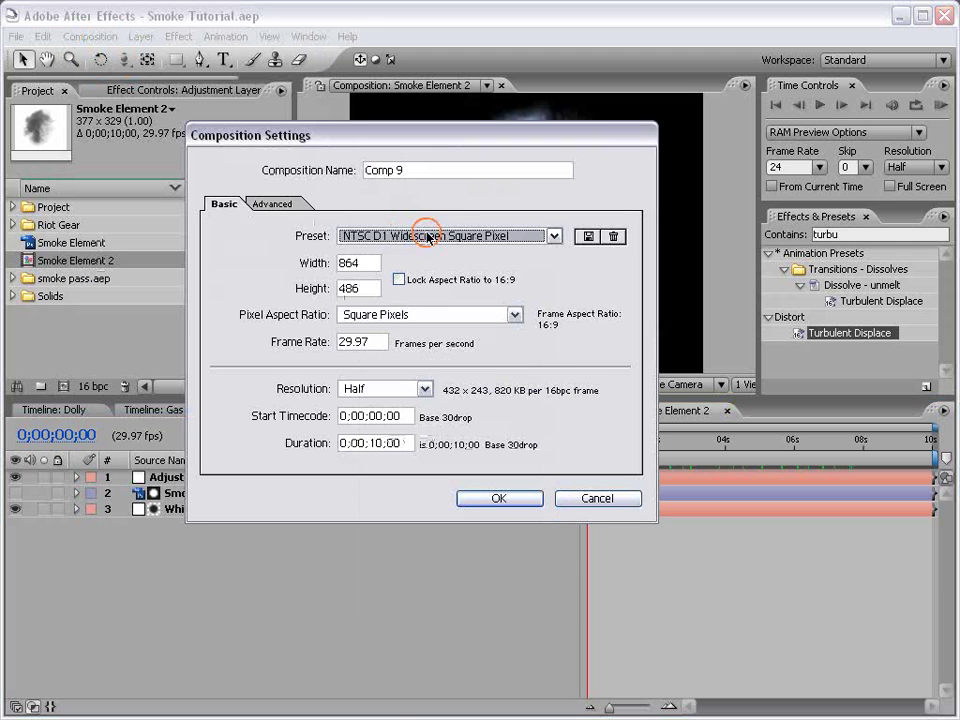
{"action": "left_click", "coordinate": [500, 499]}
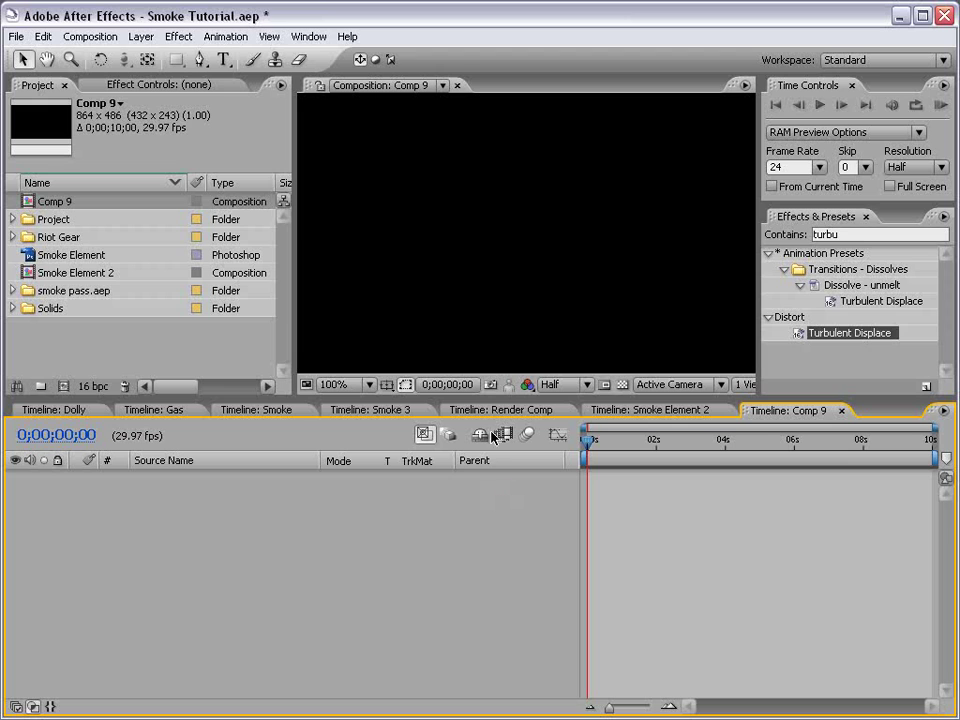
{"action": "left_click", "coordinate": [66, 274]}
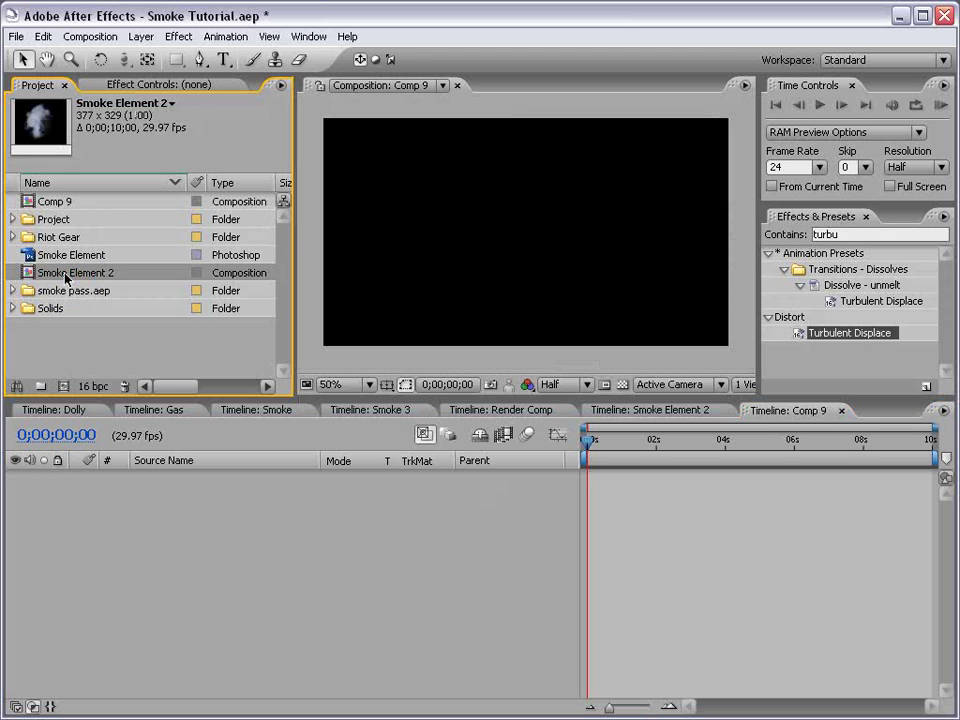
{"action": "left_click_drag", "start_coordinate": [28, 276], "coordinate": [476, 240]}
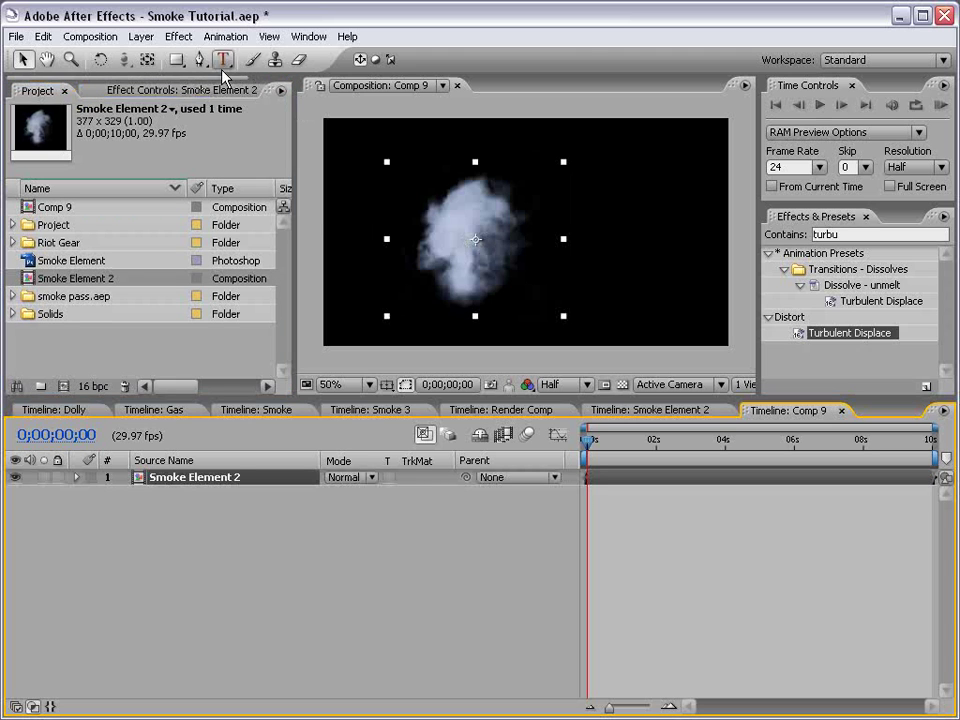
- Add a black solid and move it below the Smoke Element 2 layer
{"action": "left_click", "coordinate": [140, 36]}
{"action": "mouse_move", "coordinate": [152, 56]}
{"action": "left_click", "coordinate": [397, 74]}
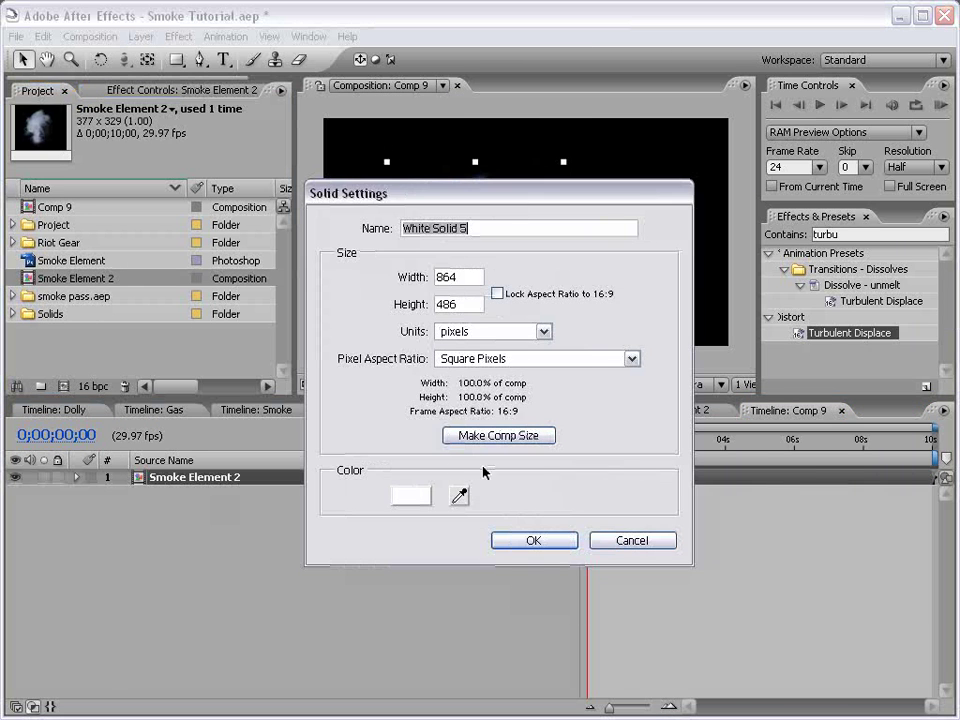
{"action": "left_click", "coordinate": [408, 495]}
{"action": "key", "text": "Tab"}
{"action": "key", "text": "Tab"}
{"action": "type", "text": "0"}
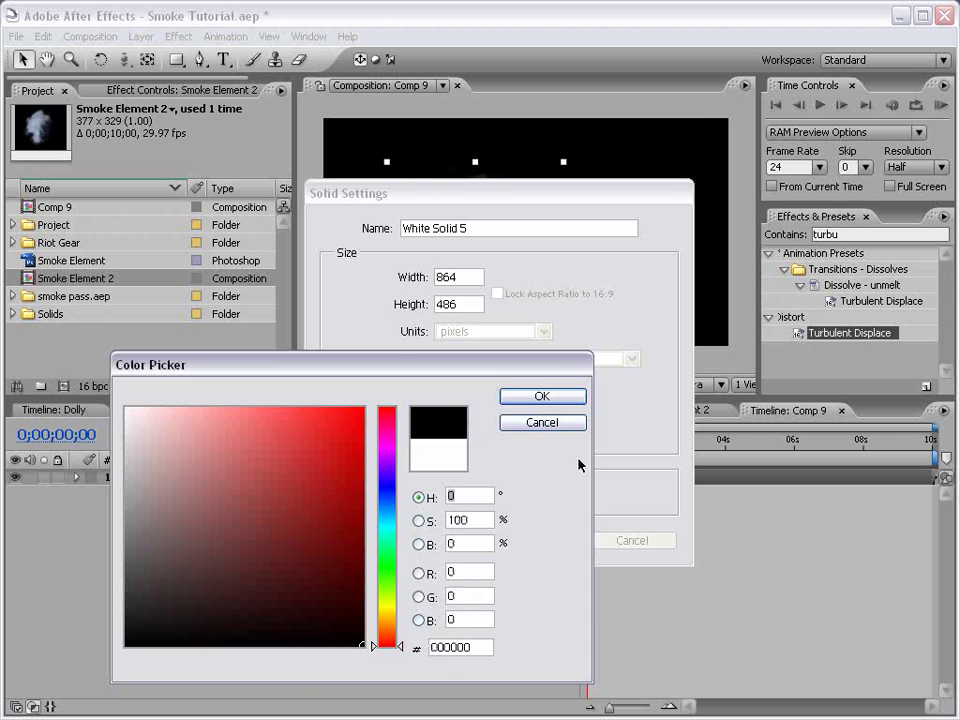
{"action": "left_click", "coordinate": [542, 396]}
{"action": "left_click", "coordinate": [499, 540]}
{"action": "left_click_drag", "start_coordinate": [173, 480], "coordinate": [174, 502]}
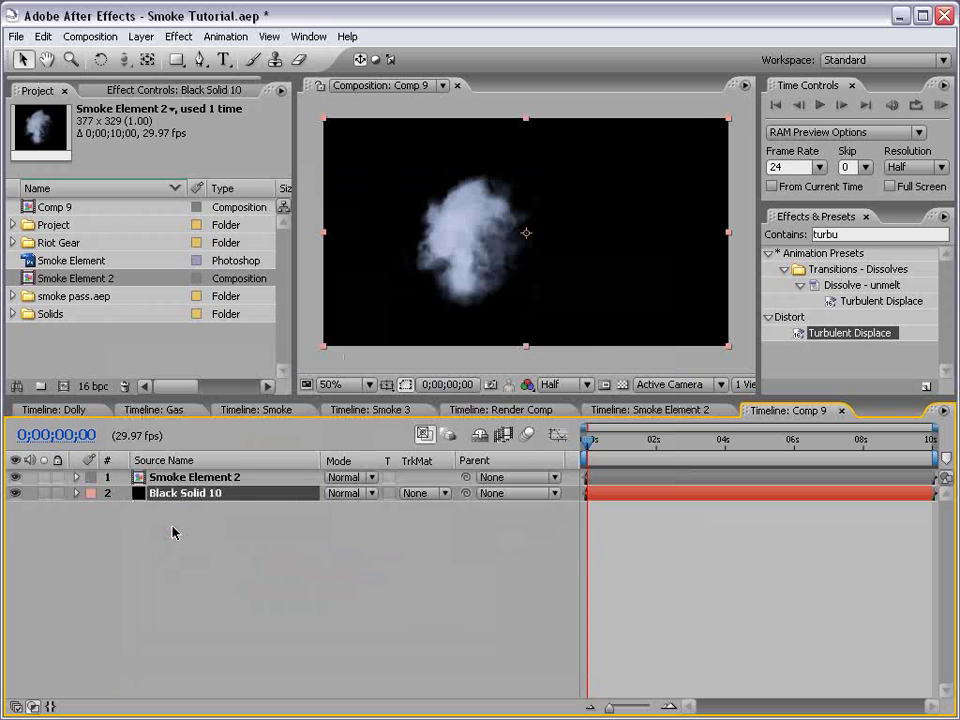
- Shift the smoke left, move to 0;00;03;00, and show only its Rotation property
{"action": "left_click_drag", "start_coordinate": [501, 253], "coordinate": [430, 270]}
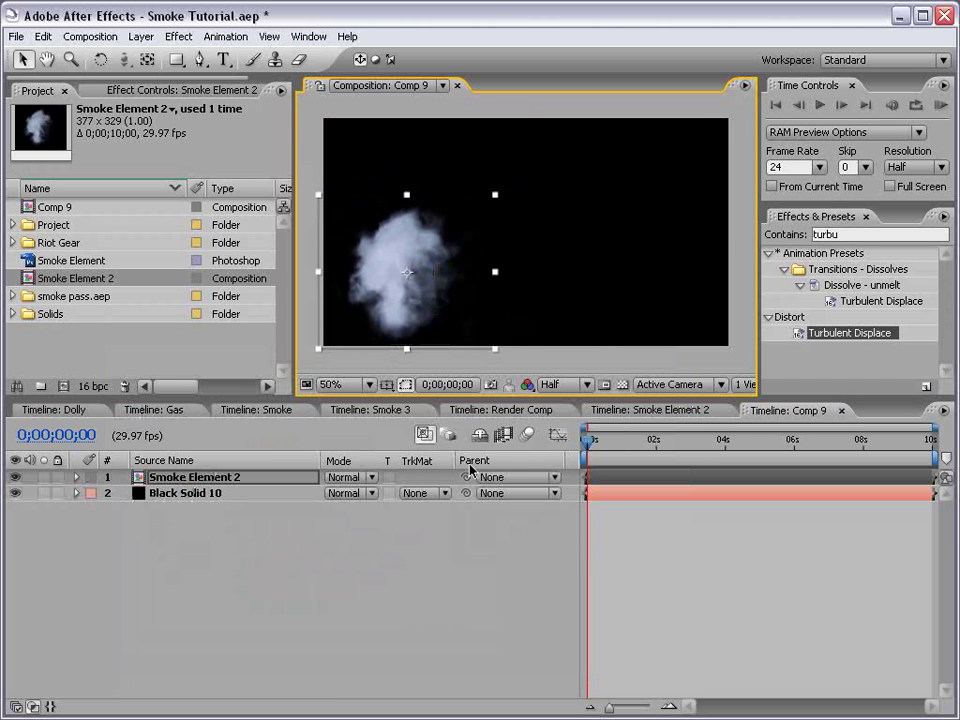
{"action": "left_click_drag", "start_coordinate": [598, 440], "coordinate": [690, 440]}
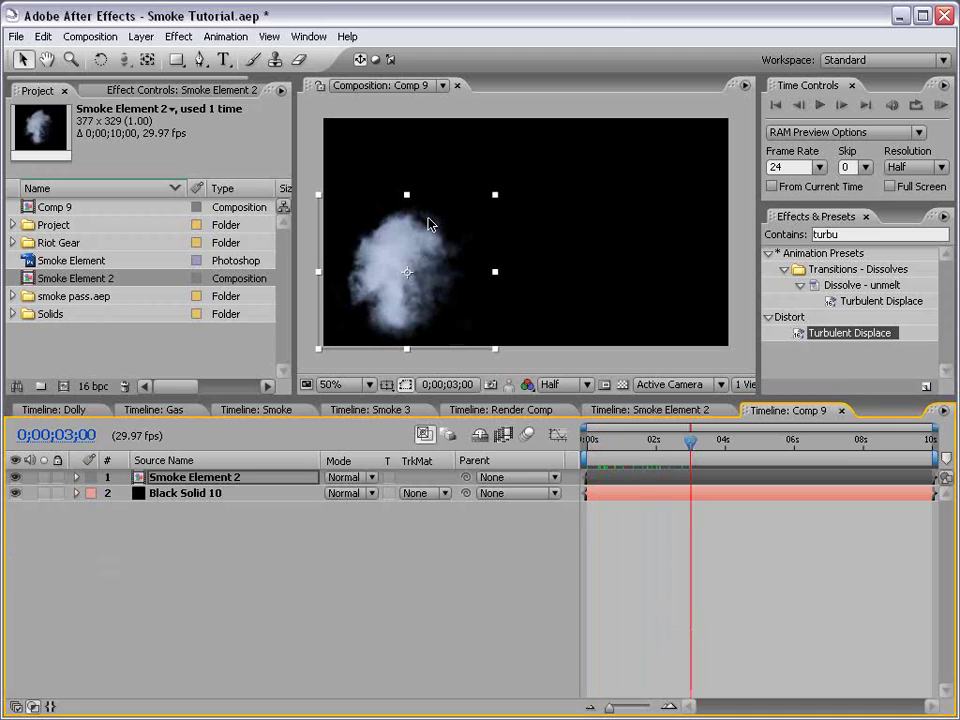
{"action": "key", "text": "r"}
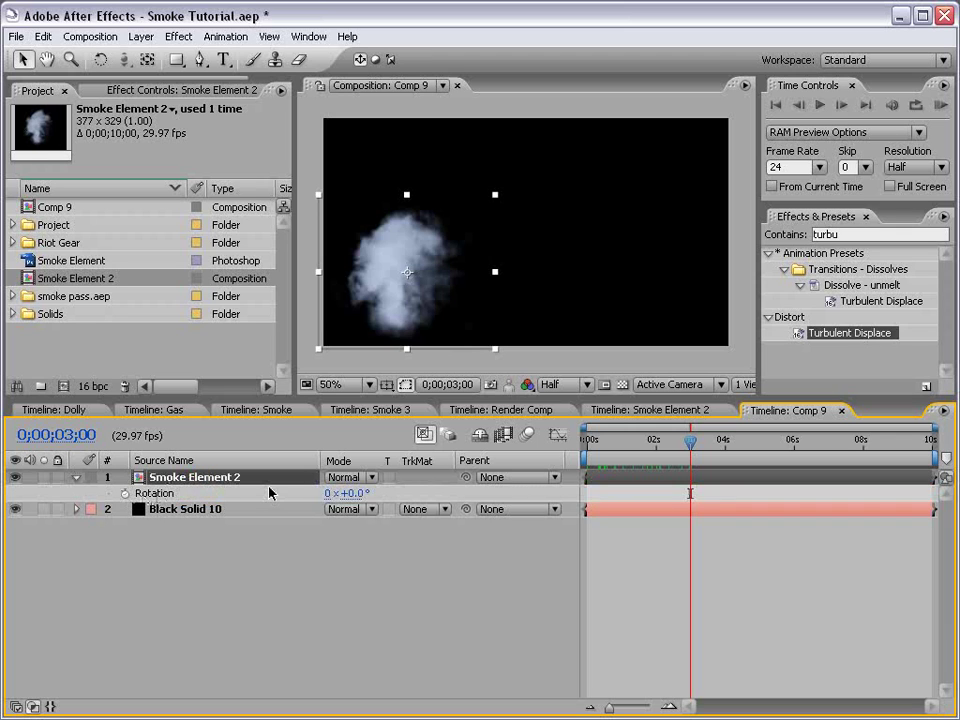
- Replace Smoke Element 2's Rotation expression with value+time*5
{"action": "left_click", "coordinate": [125, 494], "text": "alt"}
{"action": "left_click", "coordinate": [676, 513]}
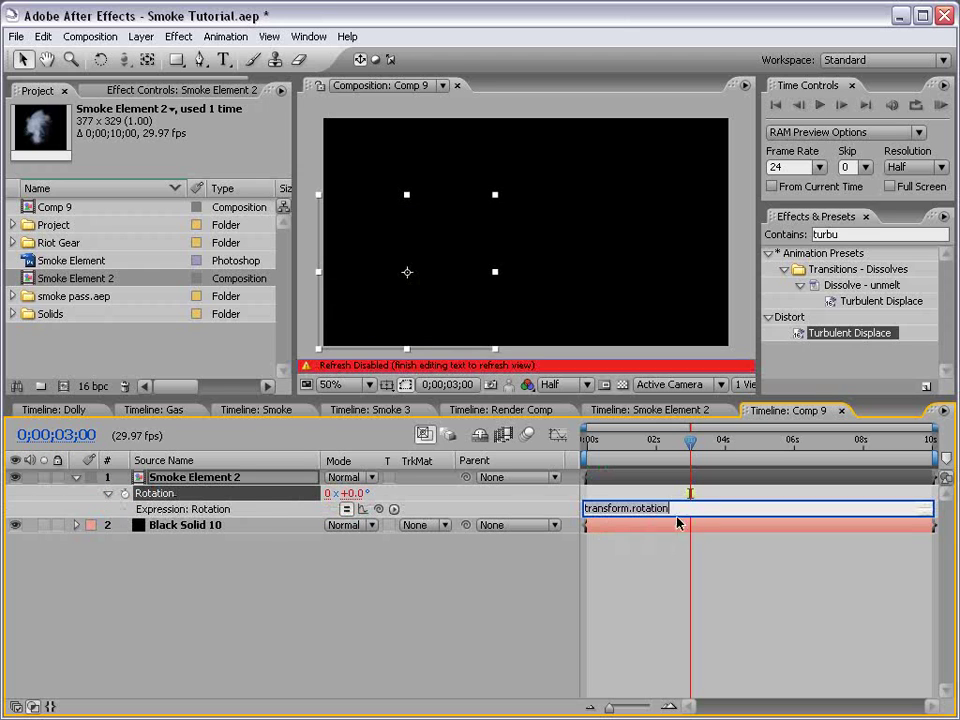
{"action": "left_click_drag", "start_coordinate": [680, 516], "coordinate": [675, 551]}
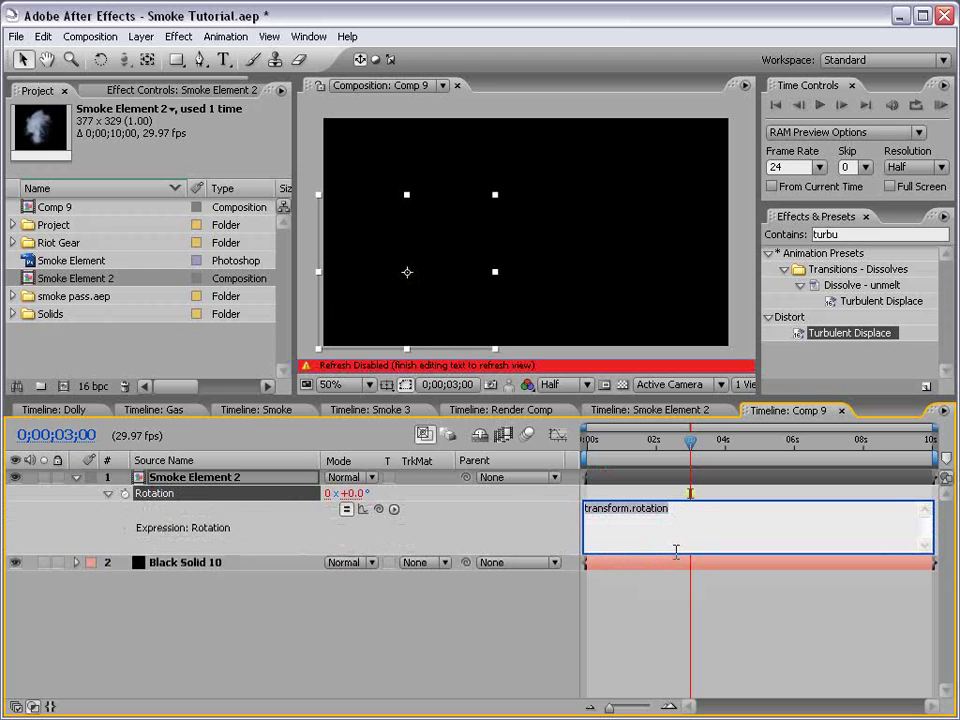
{"action": "key", "text": "ctrl+a"}
{"action": "type", "text": "va"}
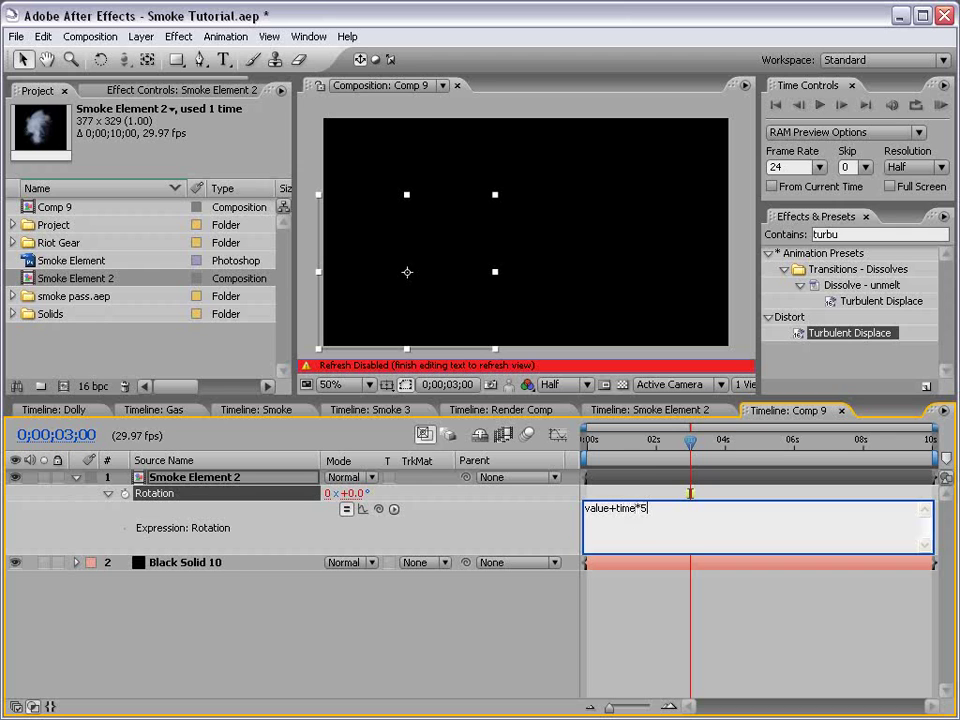
{"action": "left_click", "coordinate": [677, 606]}
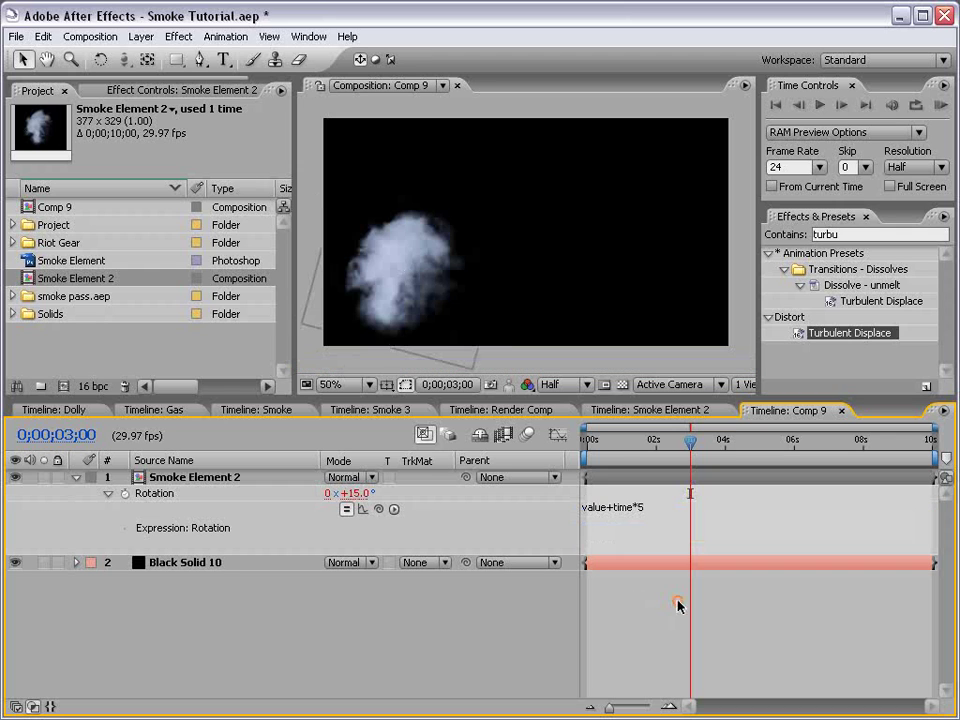
- Scrub to 0;00;07;03 to check the spin, shift the smoke further left, and save
{"action": "left_click", "coordinate": [636, 443]}
{"action": "left_click_drag", "start_coordinate": [636, 443], "coordinate": [831, 443]}
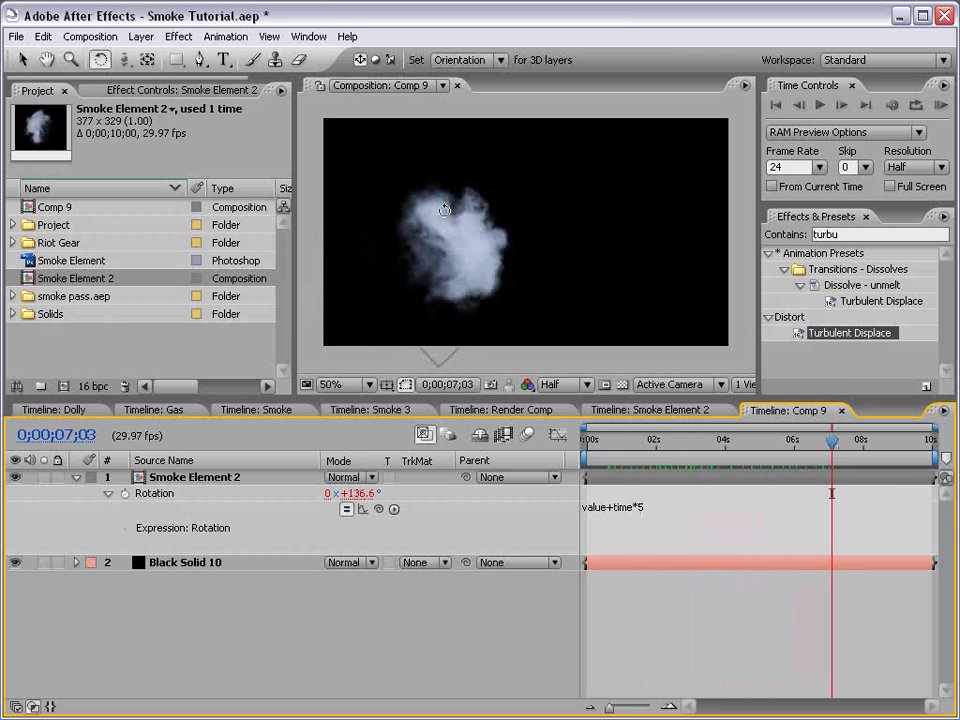
{"action": "left_click", "coordinate": [505, 263]}
{"action": "left_click_drag", "start_coordinate": [505, 263], "coordinate": [449, 276]}
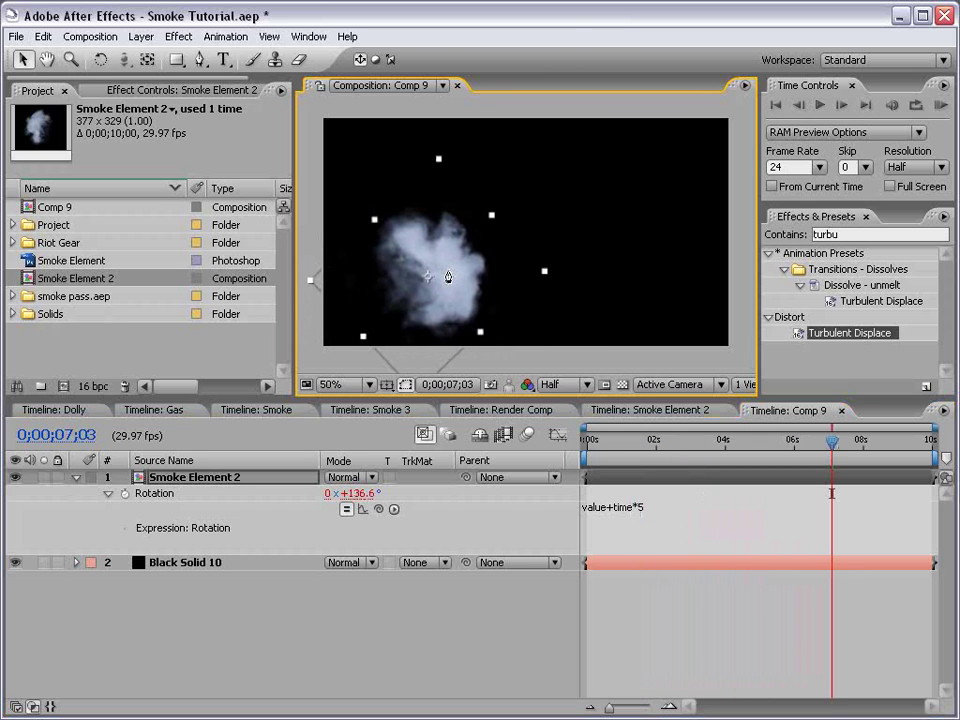
{"action": "key", "text": "ctrl+s"}
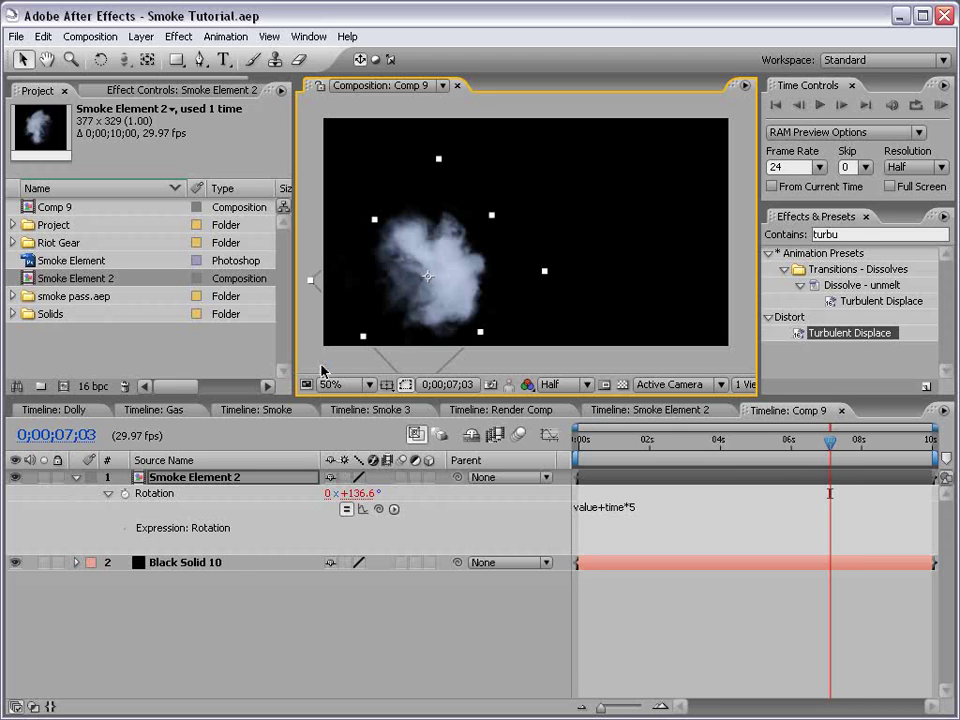
- Make Smoke Element 2 a 3D layer, nudge it left and down, and save
{"action": "key", "text": "F4"}
{"action": "left_click", "coordinate": [428, 478]}
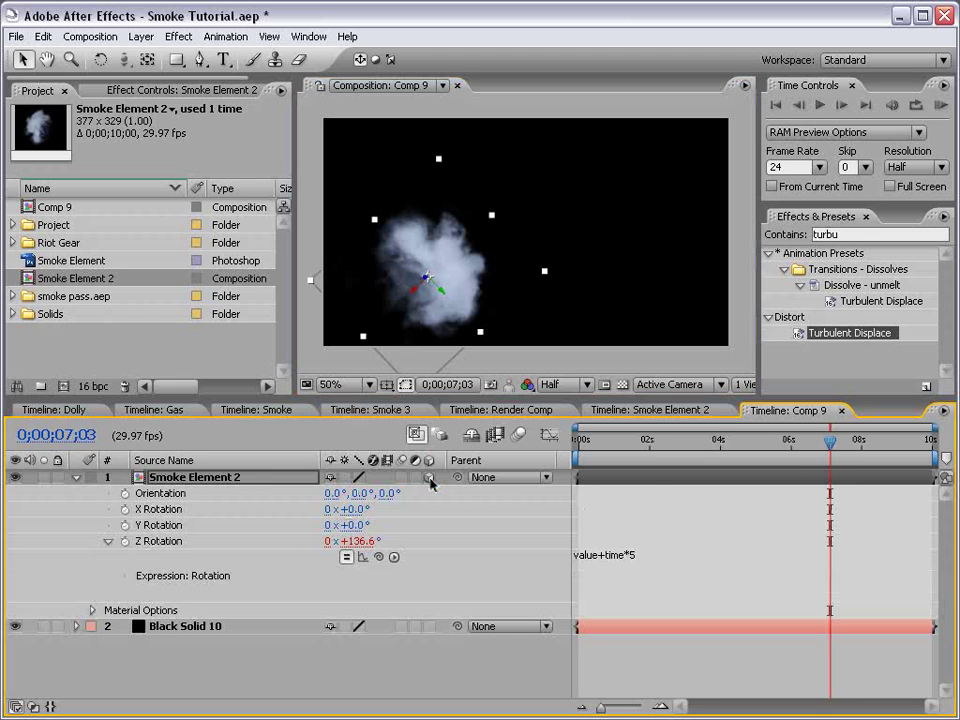
{"action": "left_click_drag", "start_coordinate": [473, 304], "coordinate": [448, 321]}
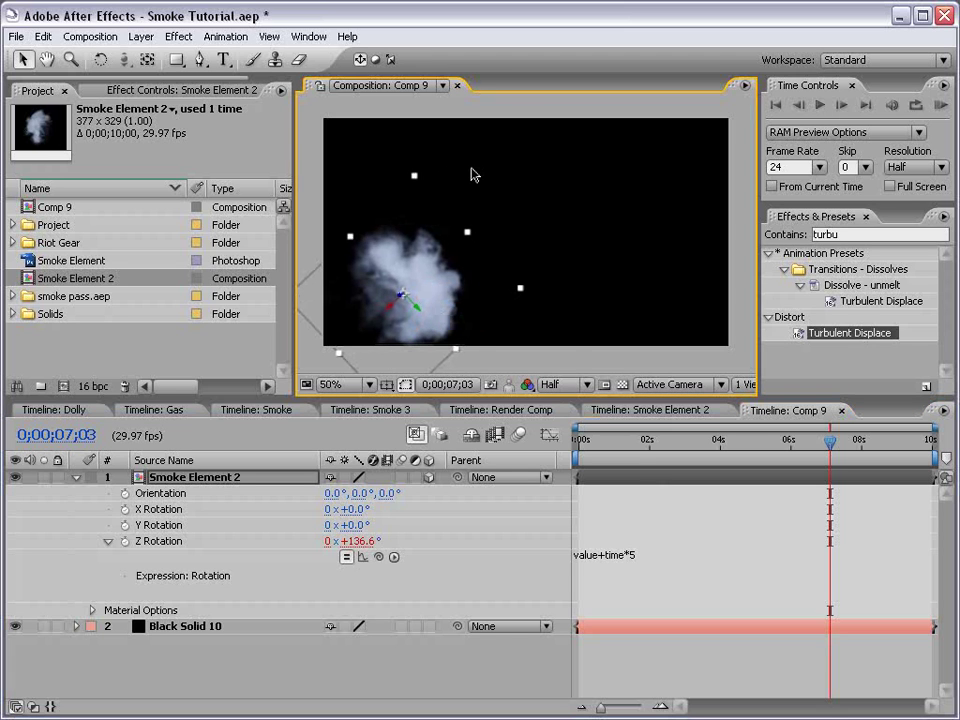
{"action": "key", "text": "ctrl+s"}
- Add a new camera, Camera 1, to Comp 9
{"action": "left_click", "coordinate": [141, 36]}
{"action": "mouse_move", "coordinate": [152, 56]}
{"action": "left_click", "coordinate": [455, 105]}
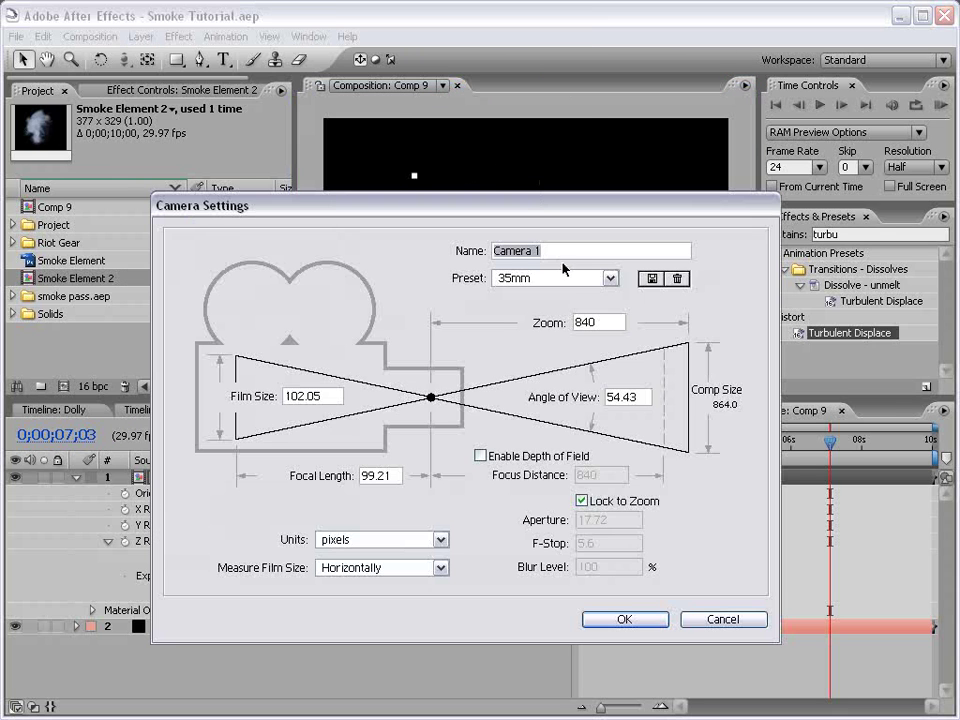
{"action": "left_click", "coordinate": [618, 617]}
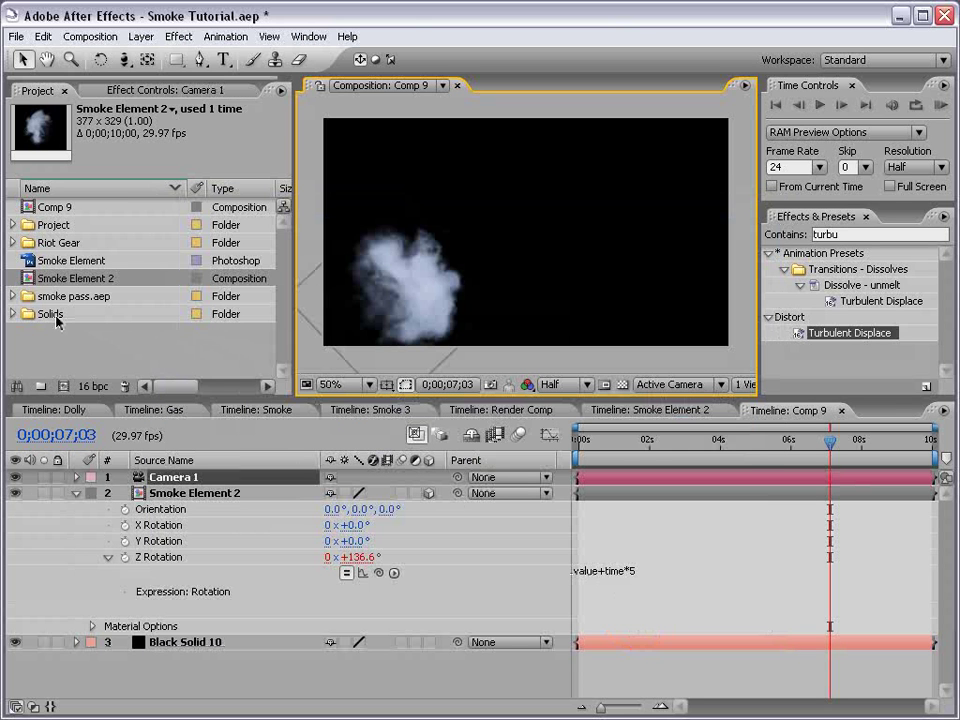
- Add Tex_21_grayscale.jpg as a 3D layer above the black solid and set its depth
{"action": "left_click", "coordinate": [13, 242]}
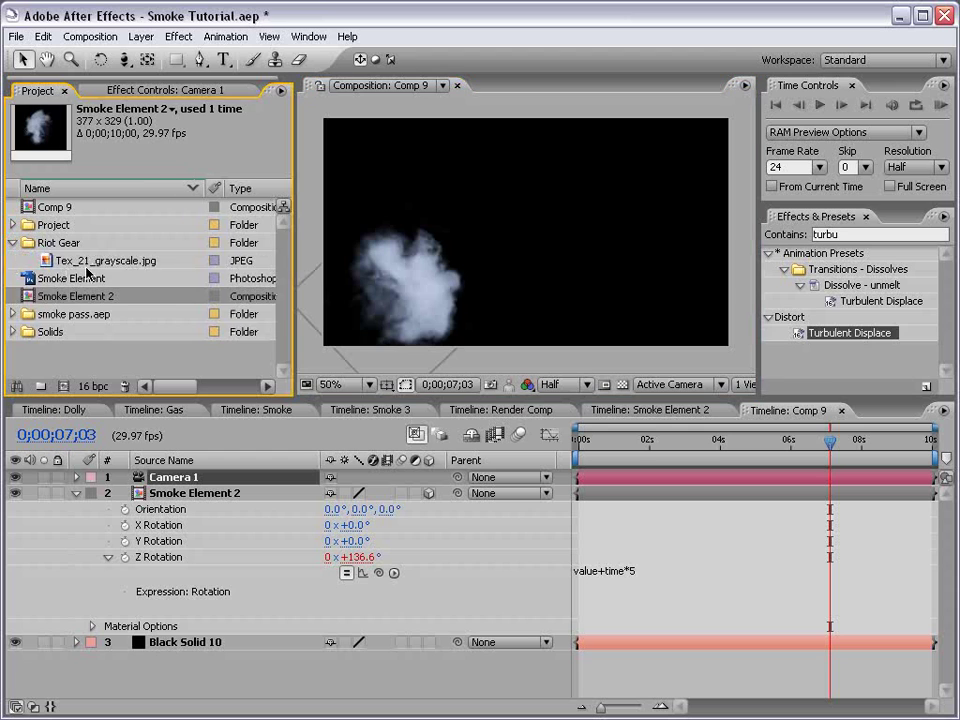
{"action": "left_click", "coordinate": [100, 262]}
{"action": "left_click_drag", "start_coordinate": [100, 262], "coordinate": [175, 657]}
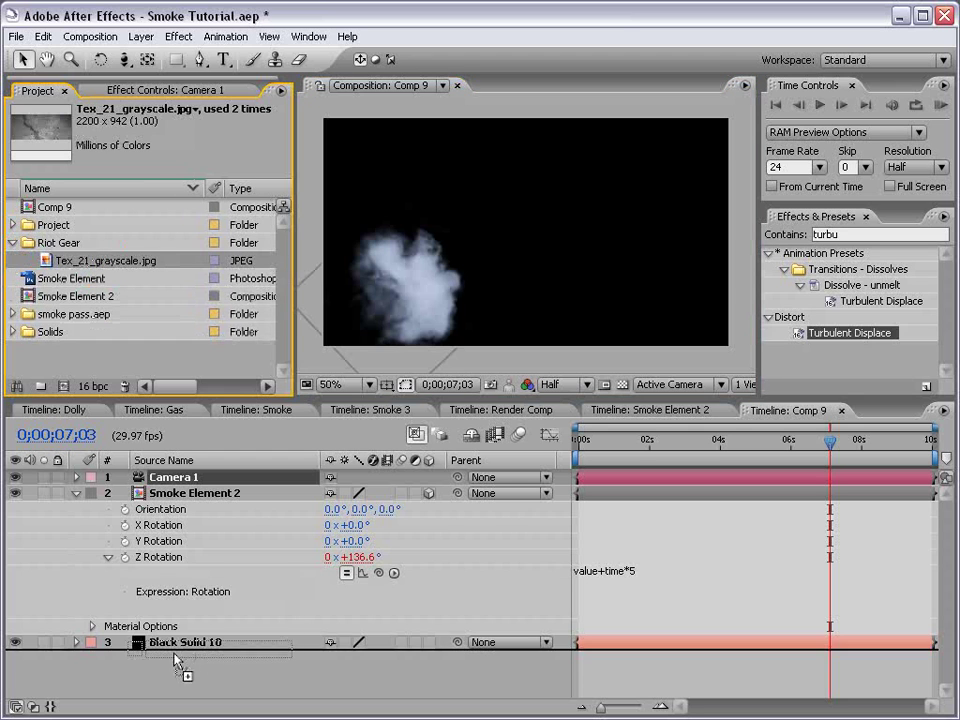
{"action": "left_click", "coordinate": [428, 658]}
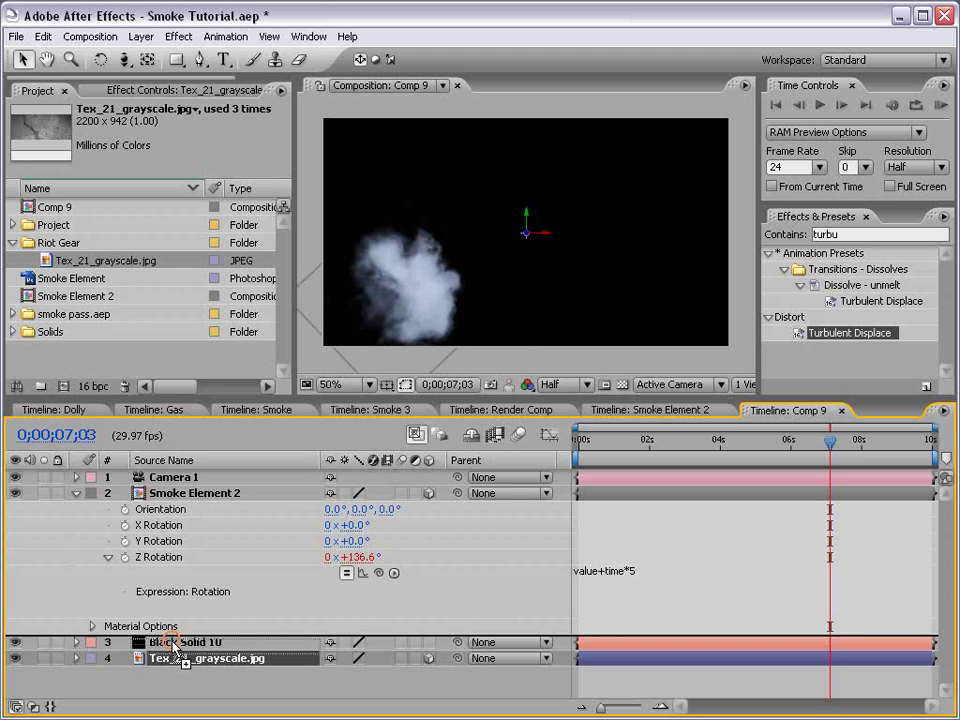
{"action": "left_click_drag", "start_coordinate": [180, 658], "coordinate": [205, 615]}
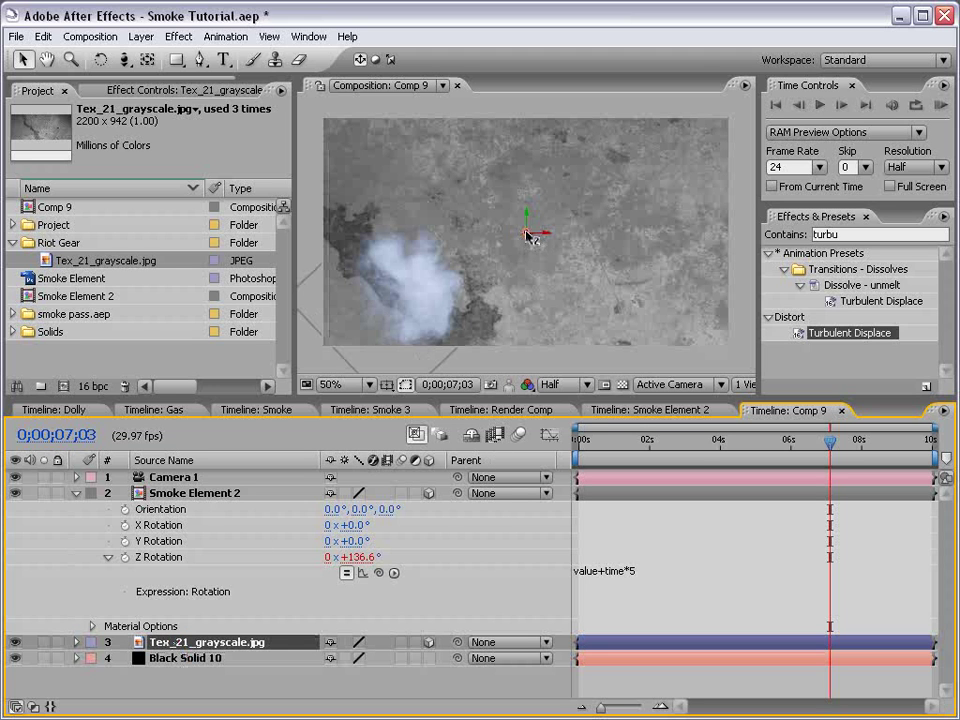
{"action": "mouse_move", "coordinate": [528, 236]}
{"action": "left_mouse_down"}
{"action": "mouse_move", "coordinate": [605, 668]}
{"action": "mouse_move", "coordinate": [529, 241]}
{"action": "left_mouse_up"}
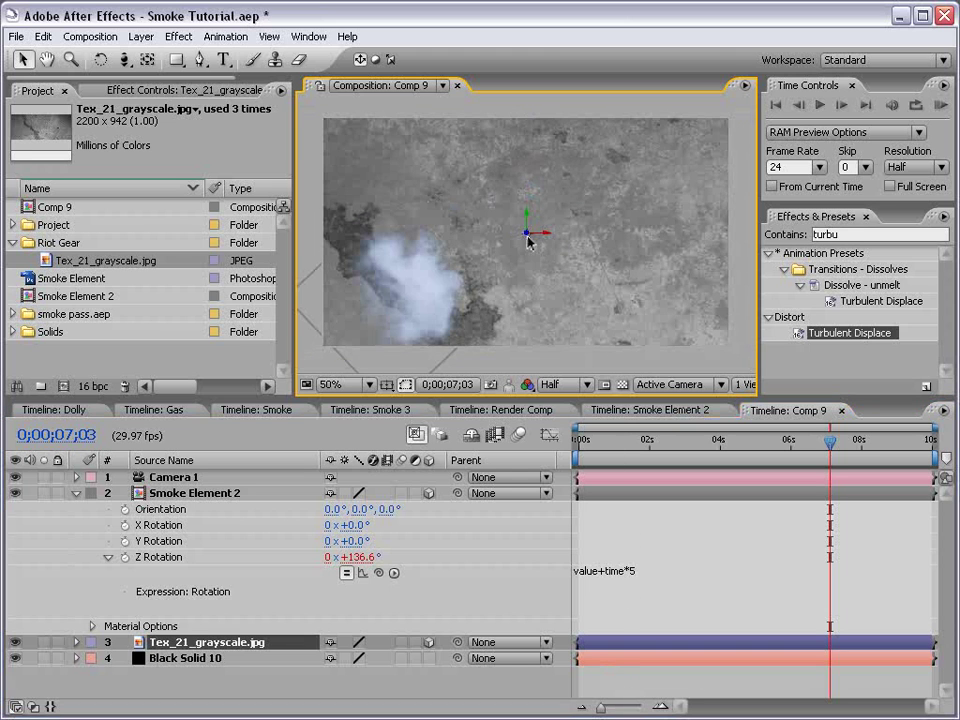
{"action": "mouse_move", "coordinate": [528, 236]}
{"action": "left_mouse_down"}
{"action": "mouse_move", "coordinate": [517, 596]}
{"action": "mouse_move", "coordinate": [516, 581]}
{"action": "left_mouse_up"}
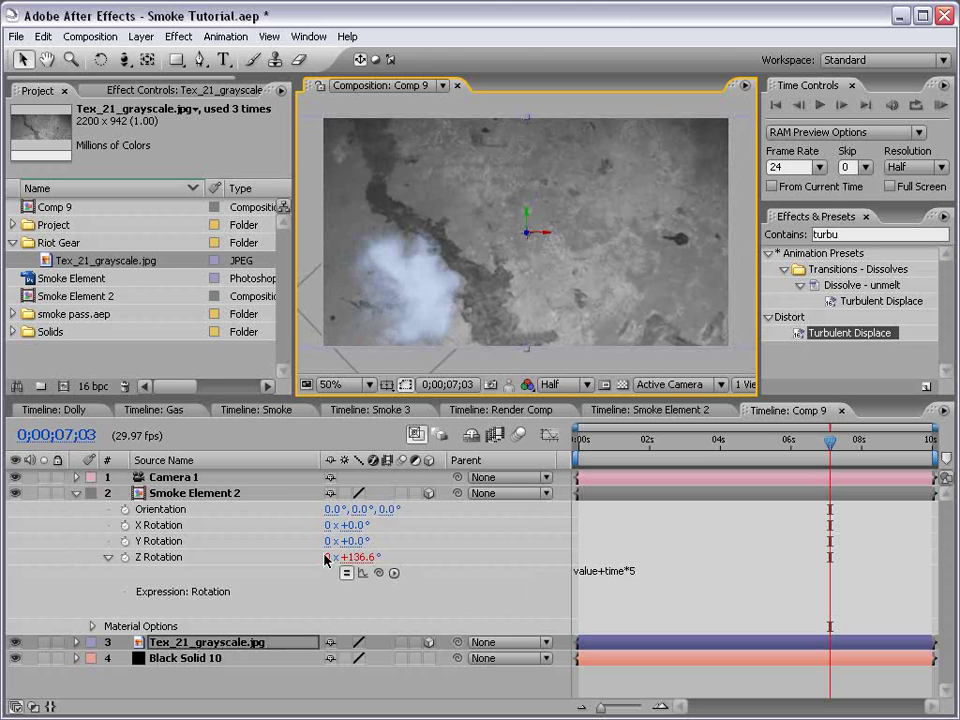
- Orbit the camera around the scene, then select Smoke Element 2 with the rotate tool
{"action": "left_click", "coordinate": [77, 493]}
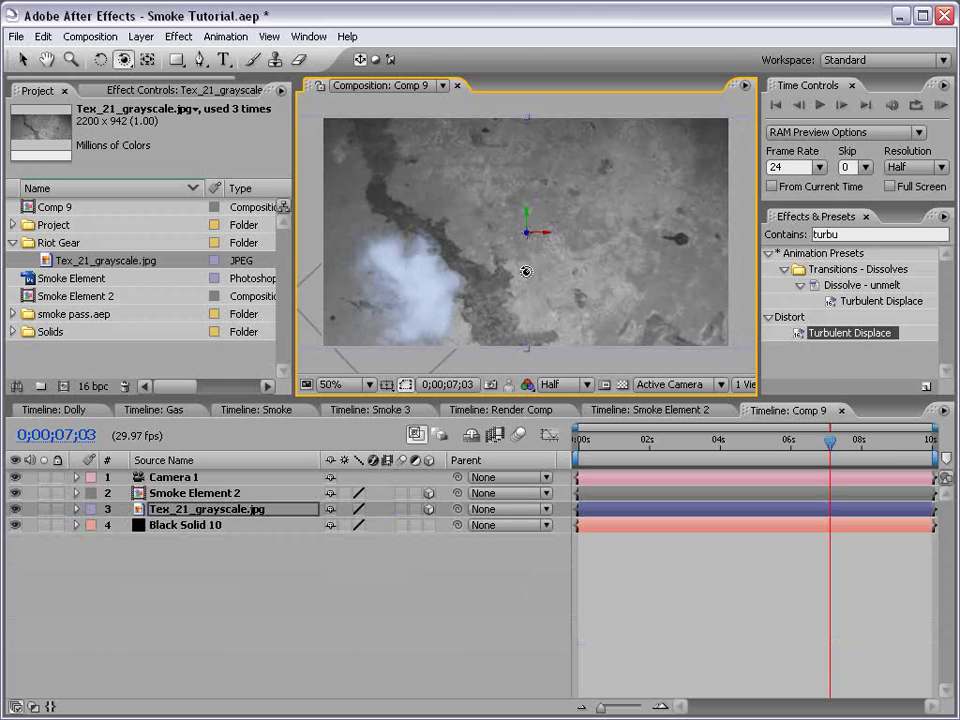
{"action": "left_click", "coordinate": [125, 59]}
{"action": "mouse_move", "coordinate": [596, 253]}
{"action": "left_mouse_down"}
{"action": "mouse_move", "coordinate": [513, 302]}
{"action": "mouse_move", "coordinate": [612, 242]}
{"action": "left_mouse_up"}
{"action": "left_click", "coordinate": [722, 549]}
{"action": "key", "text": "w"}
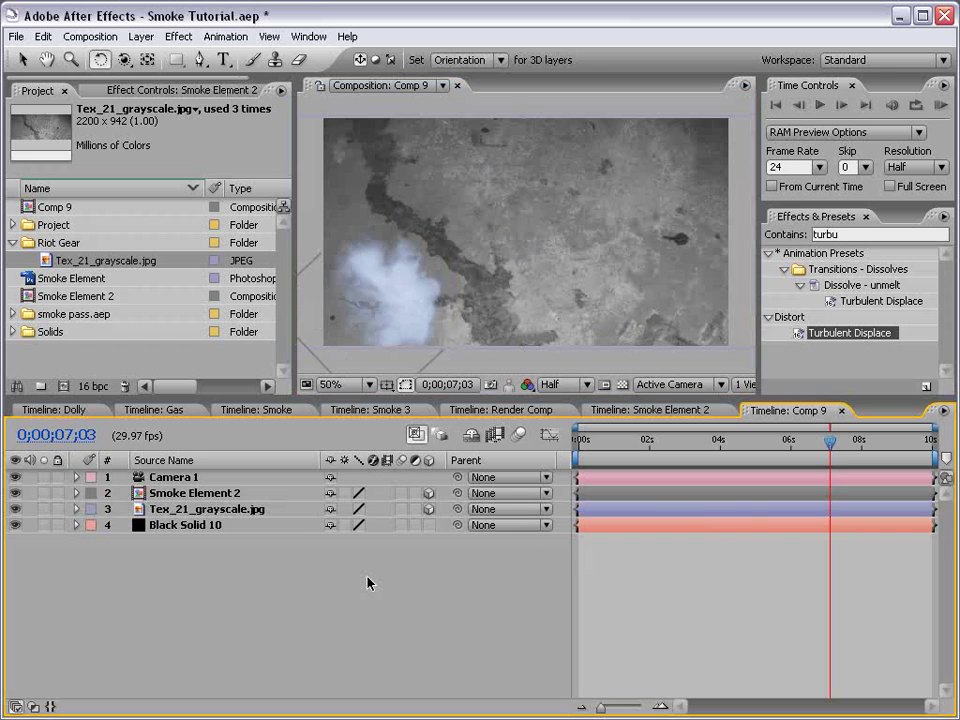
{"action": "left_click", "coordinate": [180, 493]}
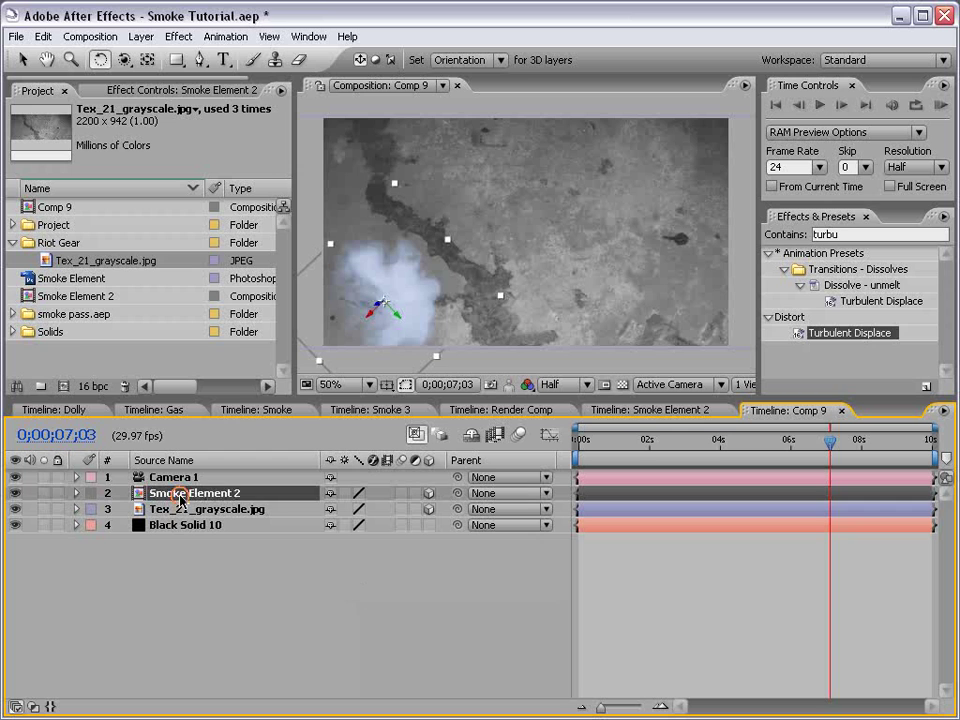
- Duplicate Smoke Element 2, then move and rotate the copy into a new spot
{"action": "left_click", "coordinate": [43, 36]}
{"action": "left_click", "coordinate": [80, 200]}
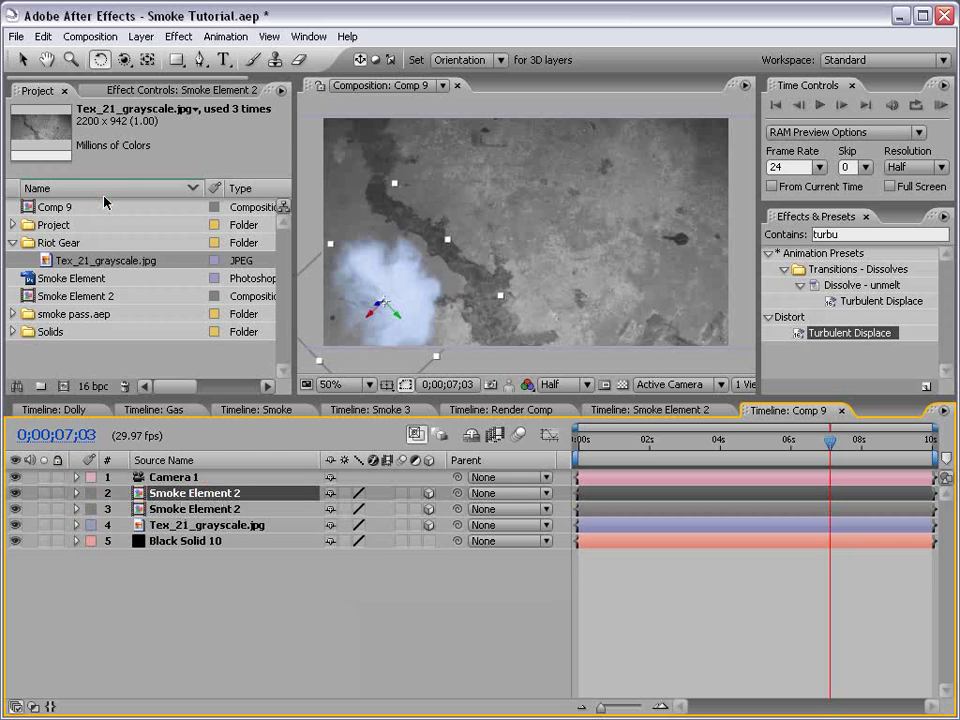
{"action": "key", "text": "v"}
{"action": "left_click_drag", "start_coordinate": [441, 289], "coordinate": [547, 248]}
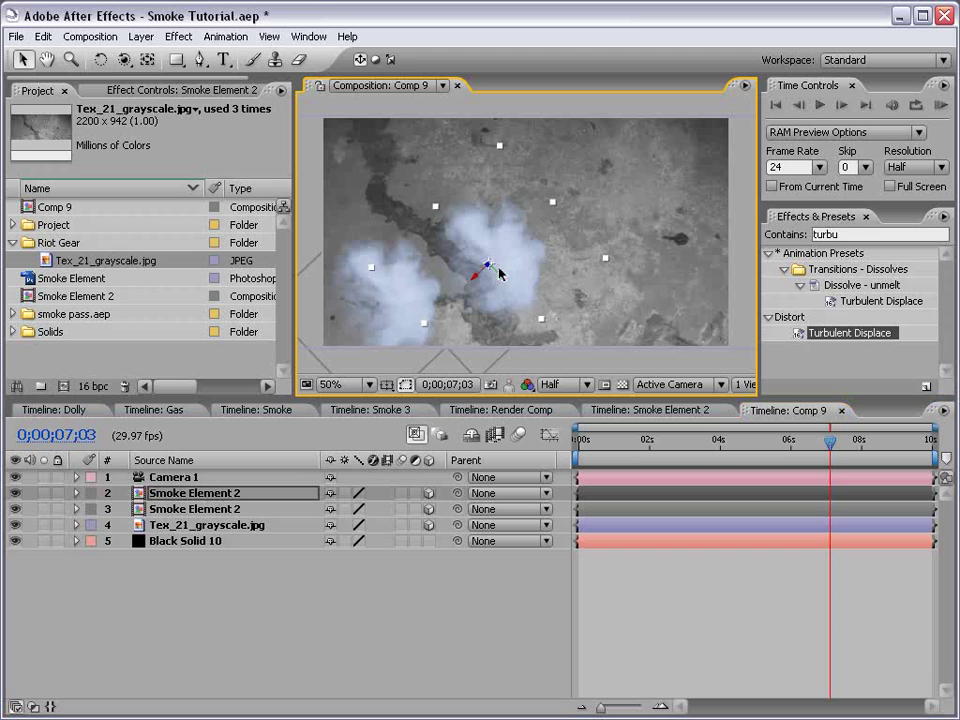
{"action": "key", "text": "w"}
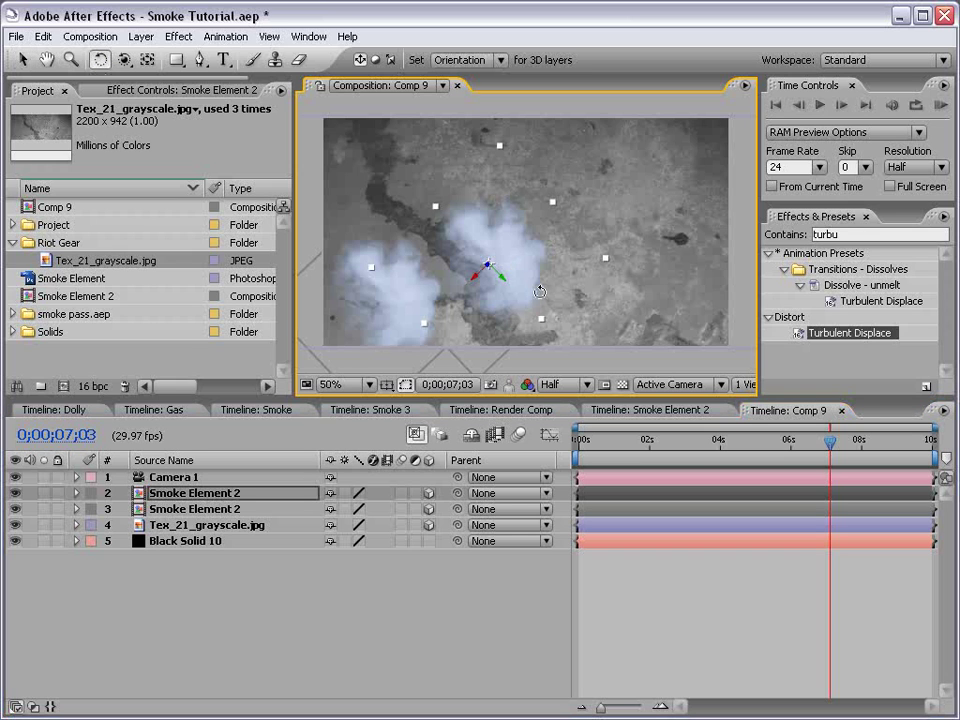
{"action": "left_click_drag", "start_coordinate": [487, 265], "coordinate": [474, 210]}
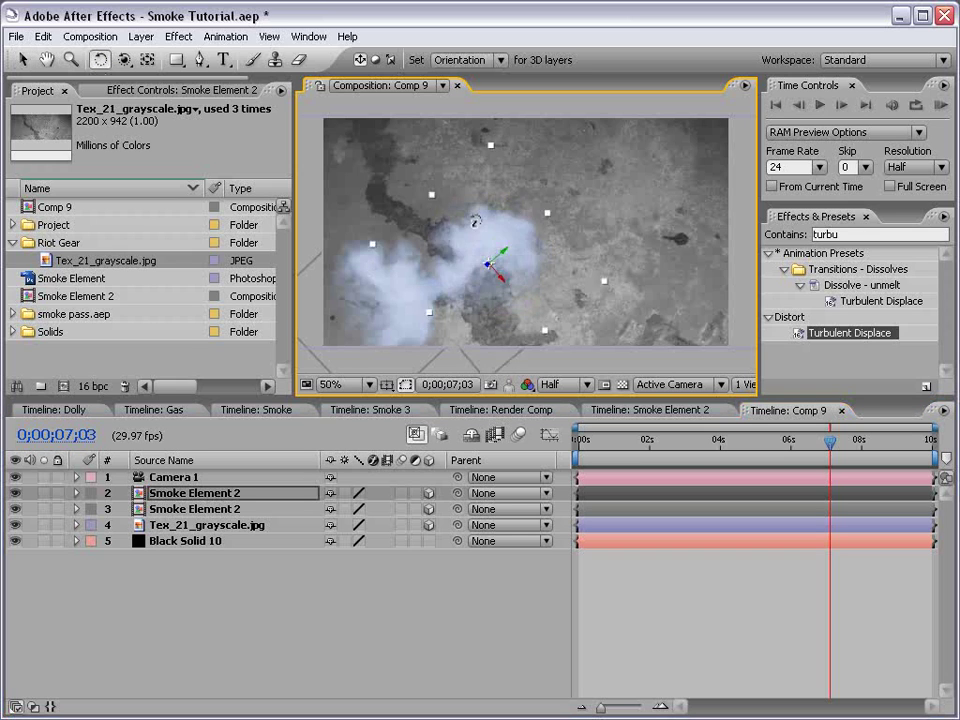
{"action": "key", "text": "v"}
{"action": "mouse_move", "coordinate": [604, 247]}
{"action": "left_mouse_down"}
{"action": "mouse_move", "coordinate": [547, 330]}
{"action": "mouse_move", "coordinate": [554, 311]}
{"action": "mouse_move", "coordinate": [468, 298]}
{"action": "left_mouse_up"}
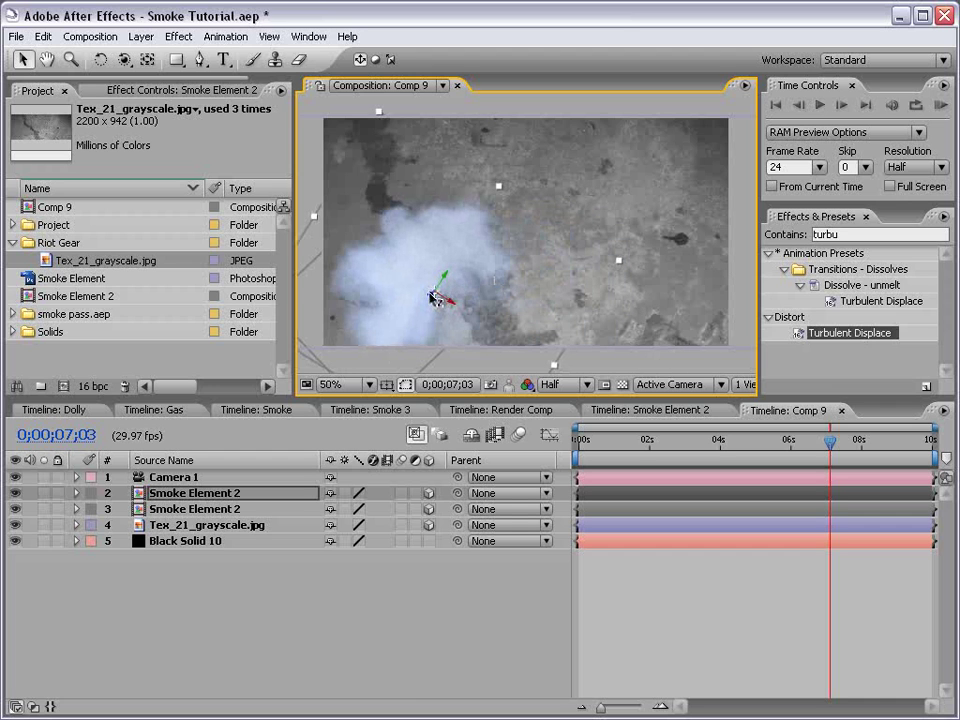
{"action": "left_click_drag", "start_coordinate": [468, 298], "coordinate": [304, 362]}
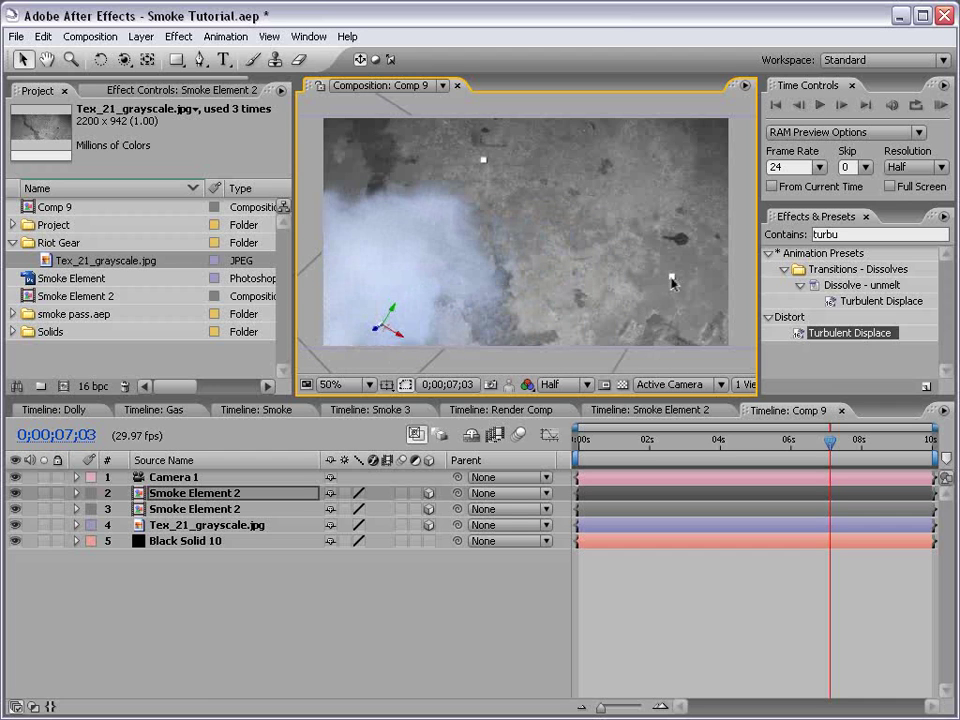
{"action": "left_click_drag", "start_coordinate": [465, 300], "coordinate": [561, 321]}
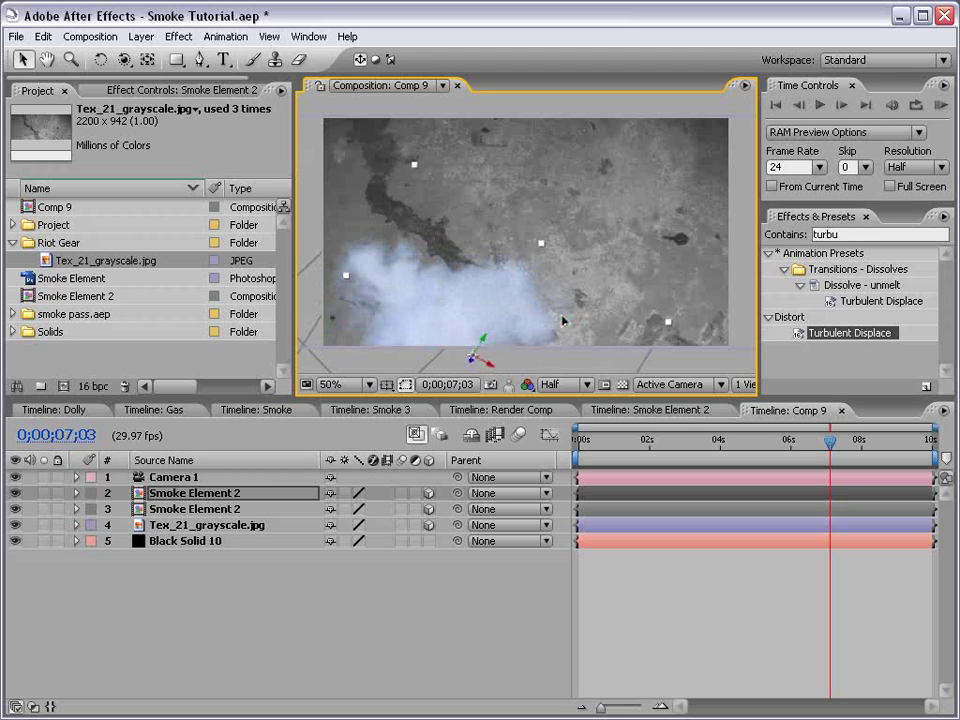
- Make a third smoke copy with Ctrl+D, turn it slightly and shift it left
{"action": "left_click", "coordinate": [214, 486]}
{"action": "key", "text": "ctrl+d"}
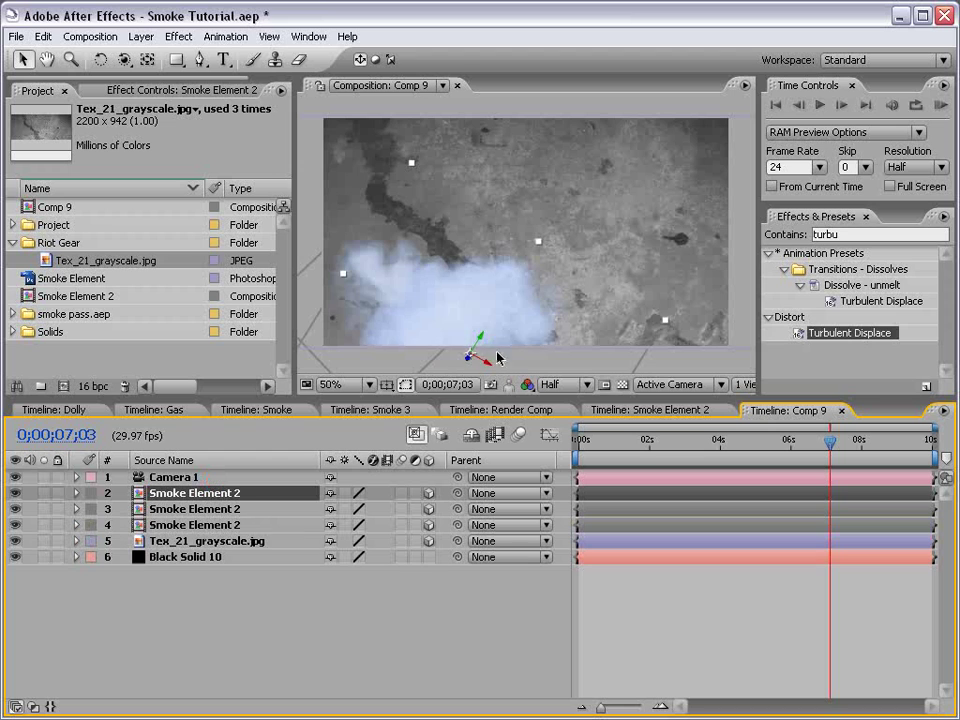
{"action": "mouse_move", "coordinate": [491, 281]}
{"action": "left_mouse_down"}
{"action": "mouse_move", "coordinate": [393, 280]}
{"action": "mouse_move", "coordinate": [546, 242]}
{"action": "left_mouse_up"}
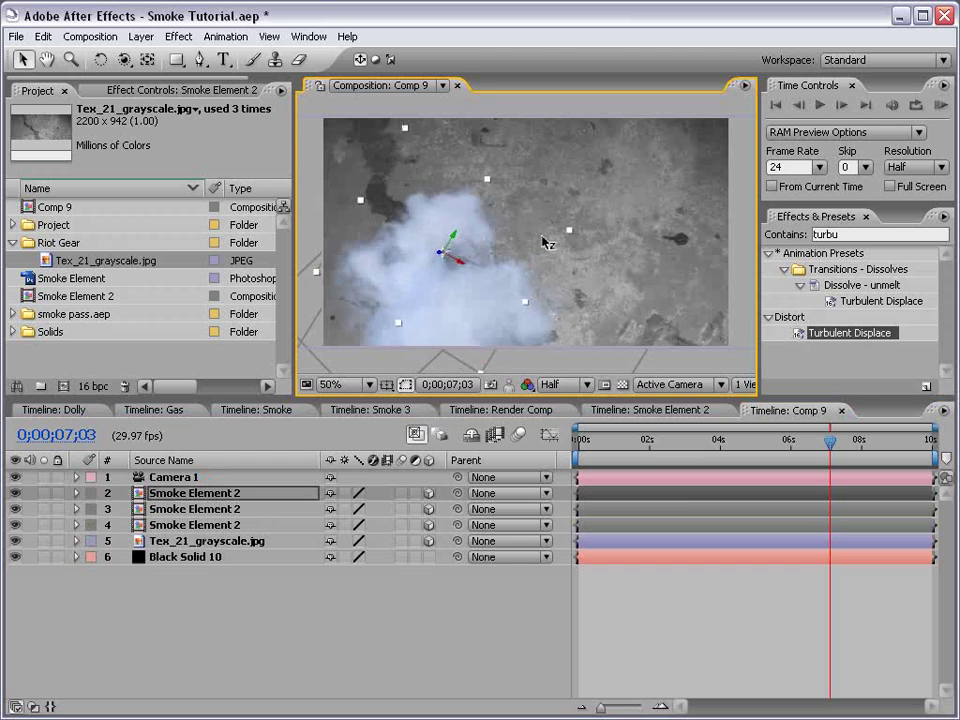
{"action": "key", "text": "w"}
{"action": "mouse_move", "coordinate": [450, 253]}
{"action": "left_mouse_down"}
{"action": "mouse_move", "coordinate": [445, 234]}
{"action": "mouse_move", "coordinate": [463, 293]}
{"action": "mouse_move", "coordinate": [399, 242]}
{"action": "mouse_move", "coordinate": [457, 261]}
{"action": "mouse_move", "coordinate": [431, 260]}
{"action": "mouse_move", "coordinate": [446, 257]}
{"action": "left_mouse_up"}
{"action": "key", "text": "v"}
{"action": "key", "text": "c"}
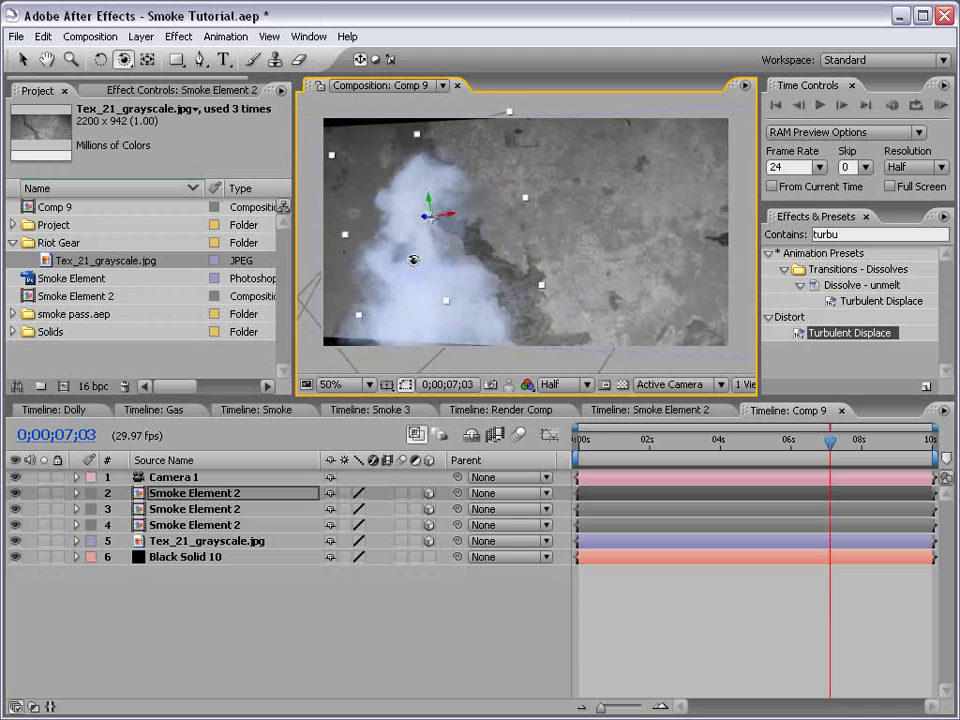
{"action": "key", "text": "v"}
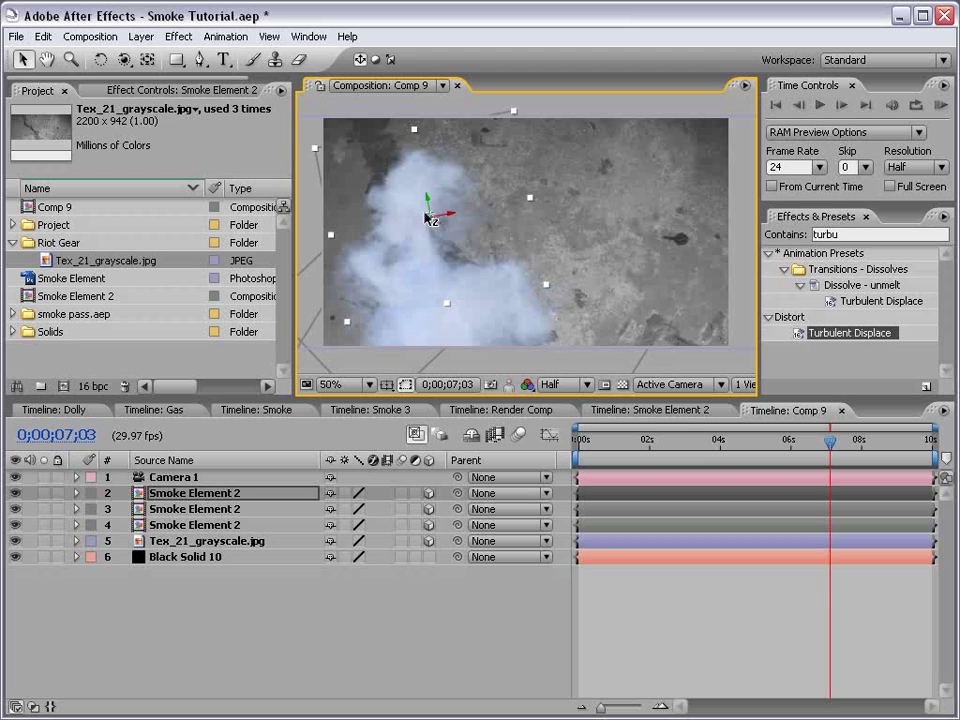
{"action": "mouse_move", "coordinate": [426, 216]}
{"action": "left_mouse_down"}
{"action": "mouse_move", "coordinate": [396, 228]}
{"action": "mouse_move", "coordinate": [800, 288]}
{"action": "mouse_move", "coordinate": [578, 270]}
{"action": "mouse_move", "coordinate": [489, 281]}
{"action": "left_mouse_up"}
- Add a fourth smoke copy, check its depth from another angle, and rotate it
{"action": "key", "text": "ctrl+d"}
{"action": "key", "text": "c"}
{"action": "left_click_drag", "start_coordinate": [403, 254], "coordinate": [422, 261]}
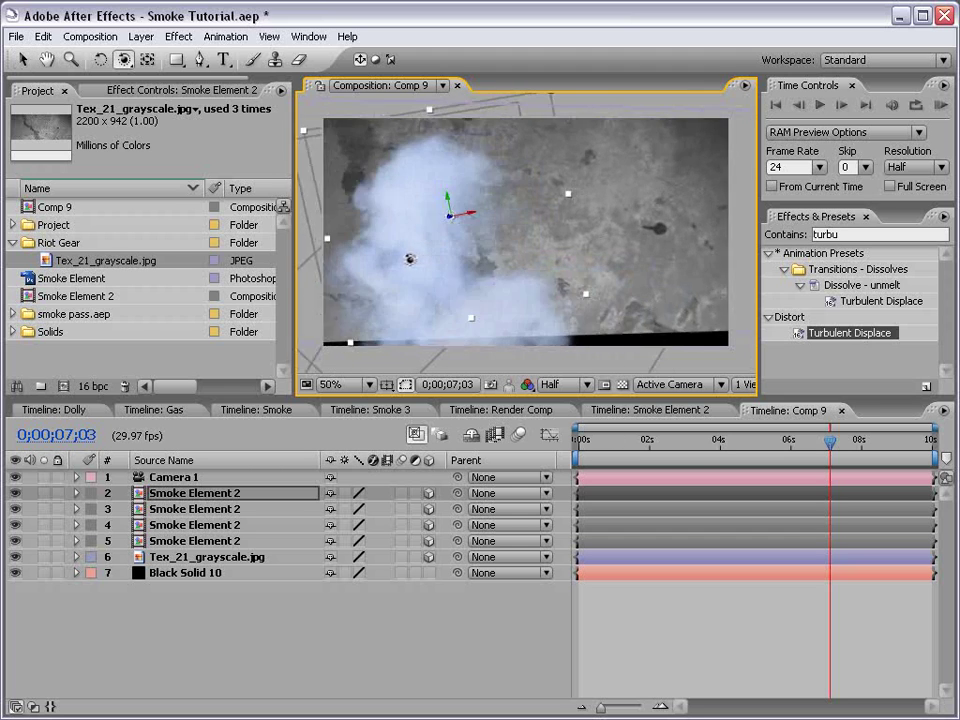
{"action": "key", "text": "ctrl+z"}
{"action": "key", "text": "w"}
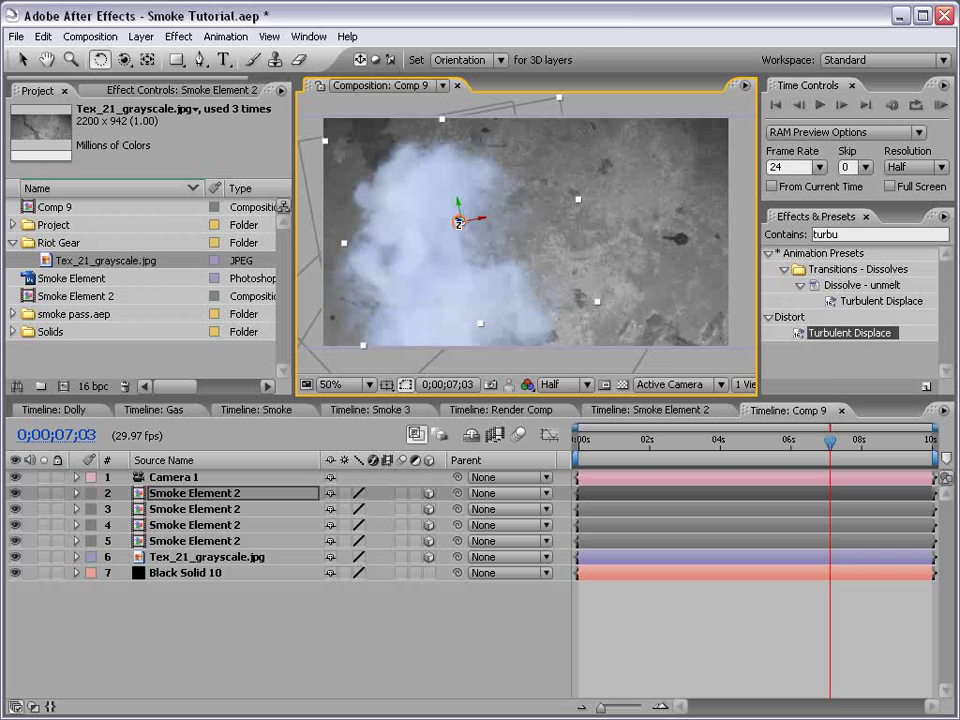
{"action": "left_click_drag", "start_coordinate": [440, 190], "coordinate": [450, 182]}
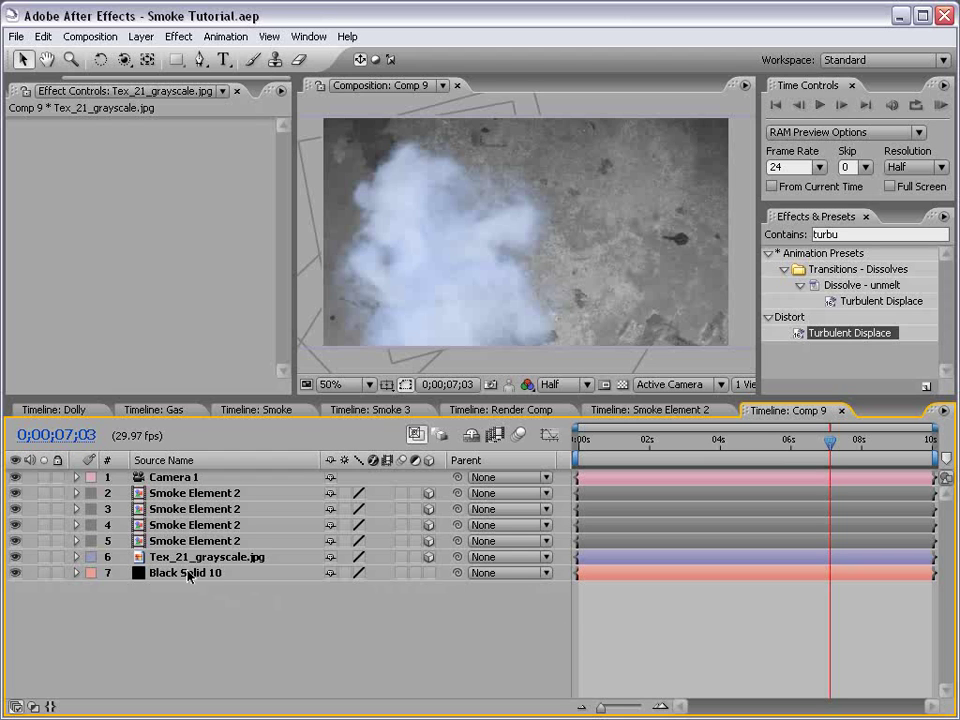
- Apply the Invert effect to the Tex_21_grayscale.jpg background layer
{"action": "left_click", "coordinate": [205, 557]}
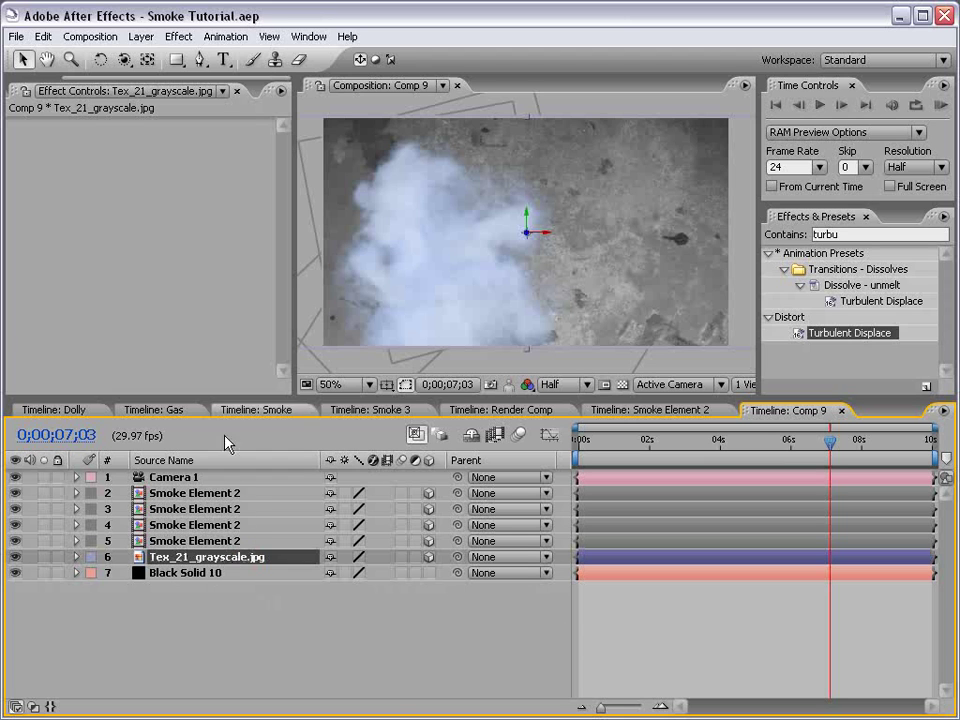
{"action": "left_click", "coordinate": [179, 37]}
{"action": "mouse_move", "coordinate": [377, 208]}
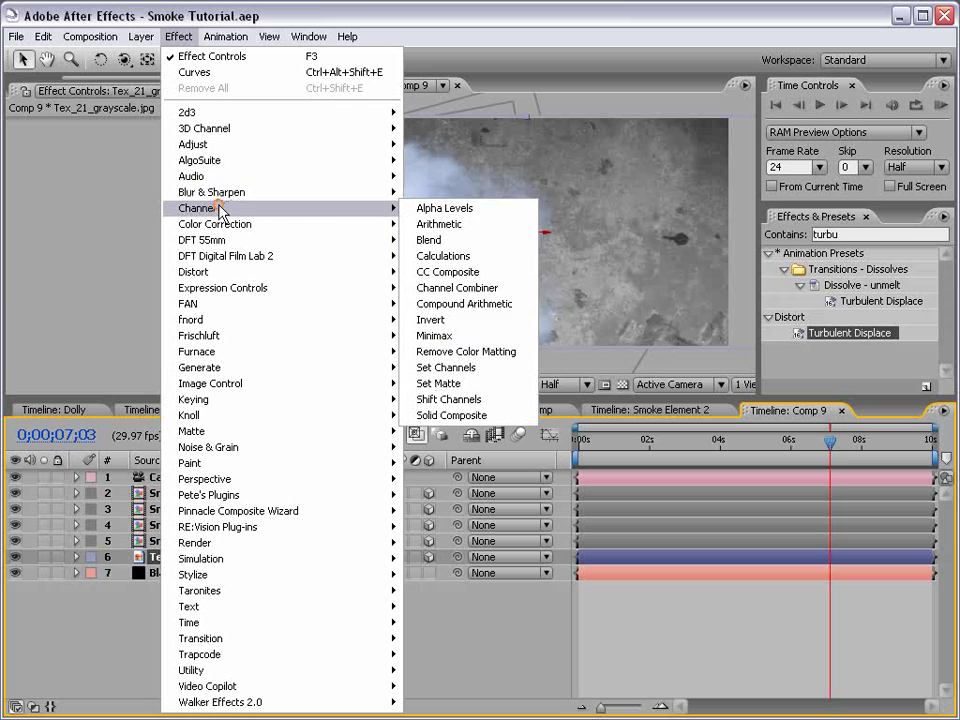
{"action": "left_click", "coordinate": [486, 323]}
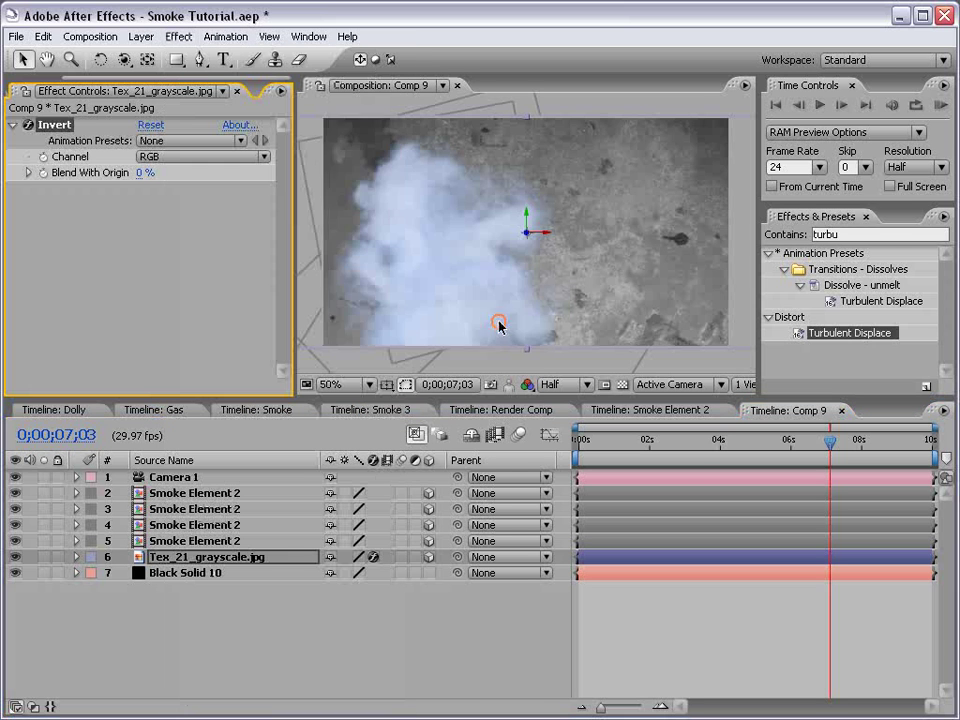
- Add Curves to the background, darkening RGB, lowering Red and raising Blue for a dark blue tone
{"action": "left_click", "coordinate": [179, 37]}
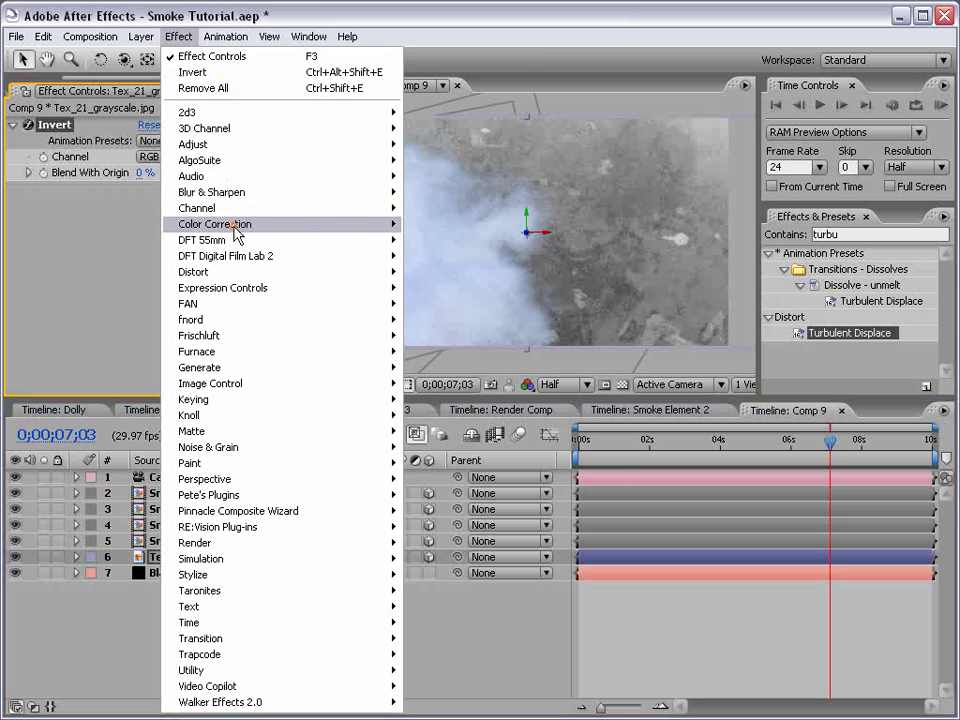
{"action": "mouse_move", "coordinate": [240, 223]}
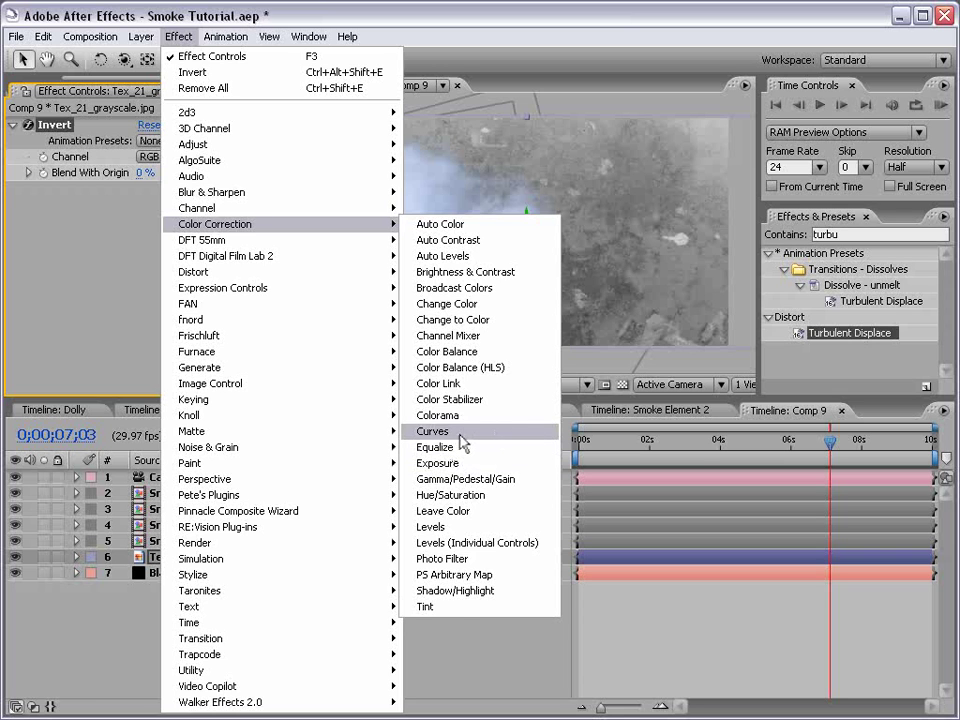
{"action": "left_click", "coordinate": [465, 433]}
{"action": "mouse_move", "coordinate": [125, 303]}
{"action": "left_mouse_down"}
{"action": "mouse_move", "coordinate": [124, 318]}
{"action": "mouse_move", "coordinate": [154, 321]}
{"action": "left_mouse_up"}
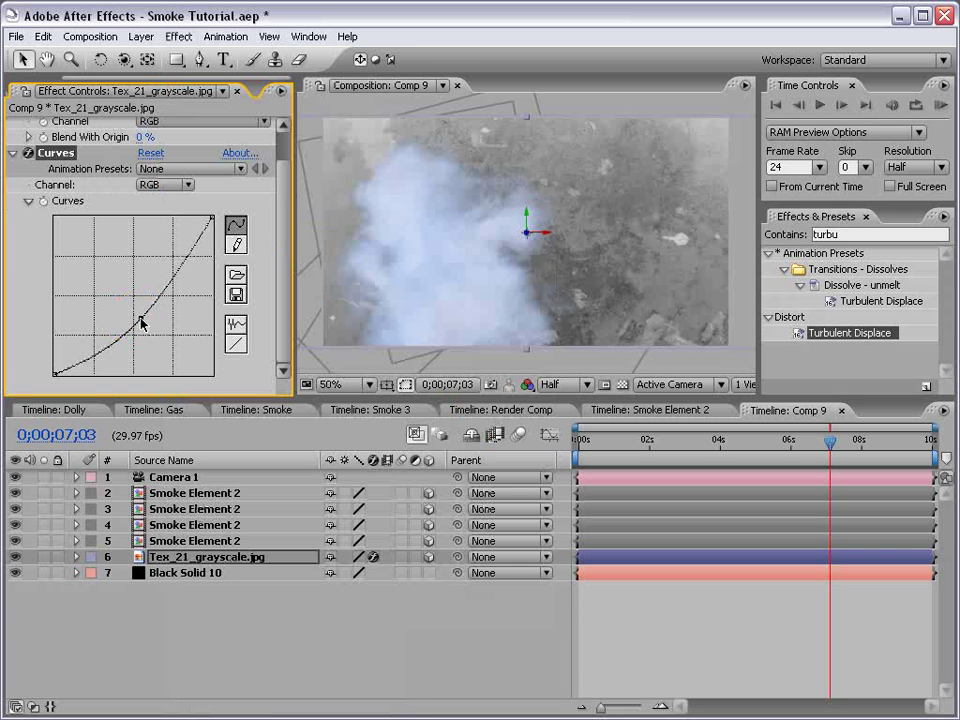
{"action": "left_click_drag", "start_coordinate": [160, 326], "coordinate": [158, 322]}
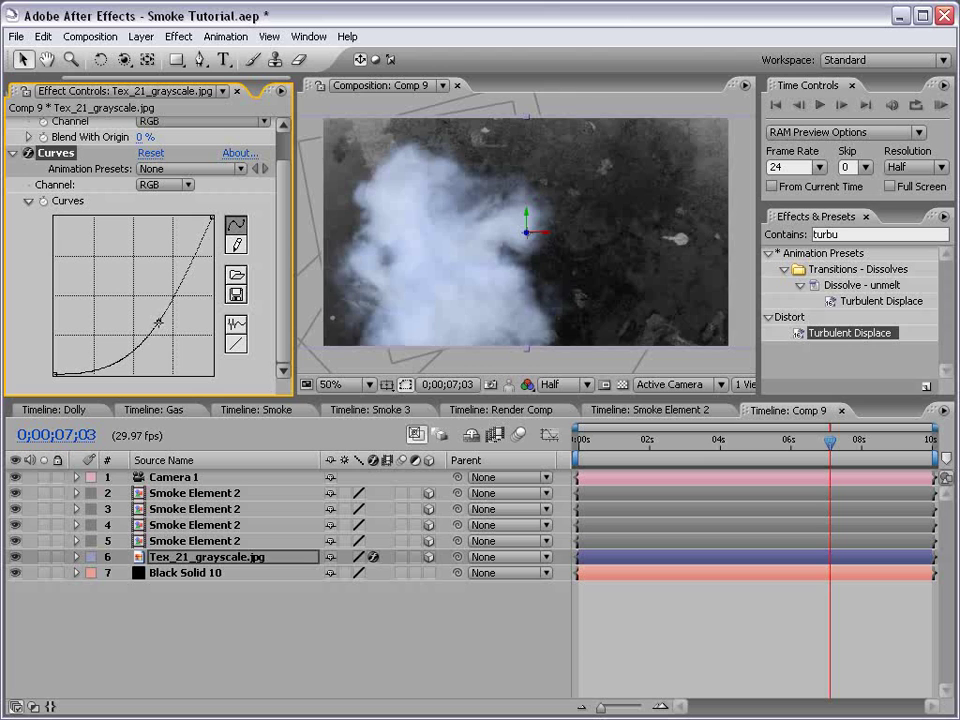
{"action": "left_click", "coordinate": [150, 184]}
{"action": "left_click", "coordinate": [152, 199]}
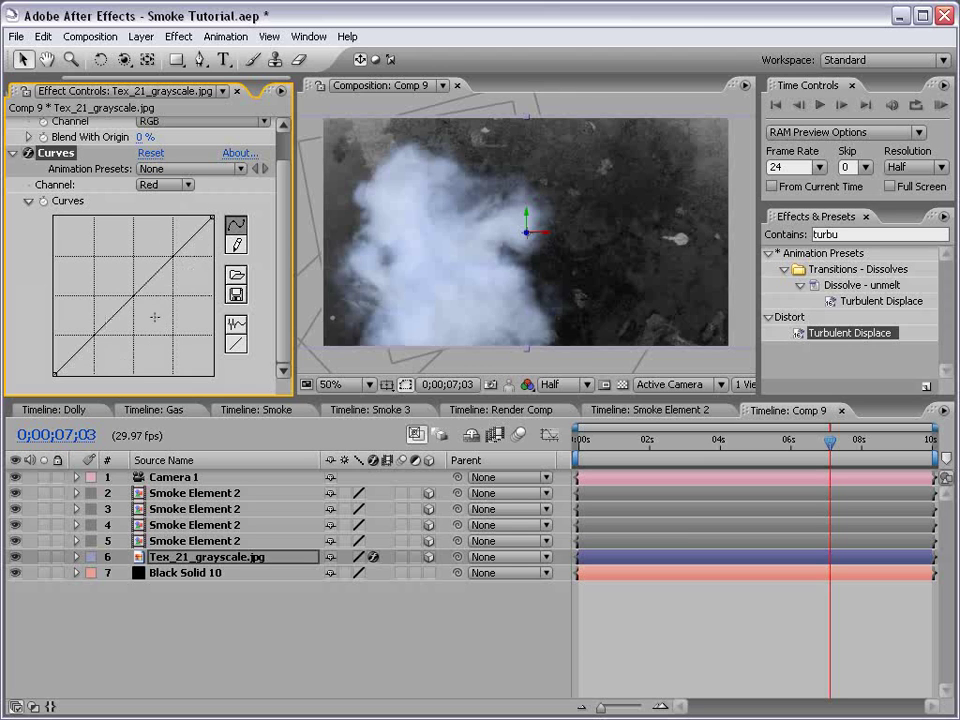
{"action": "mouse_move", "coordinate": [157, 273]}
{"action": "left_mouse_down"}
{"action": "mouse_move", "coordinate": [157, 302]}
{"action": "mouse_move", "coordinate": [119, 287]}
{"action": "left_mouse_up"}
{"action": "left_click", "coordinate": [160, 186]}
{"action": "left_click", "coordinate": [163, 218]}
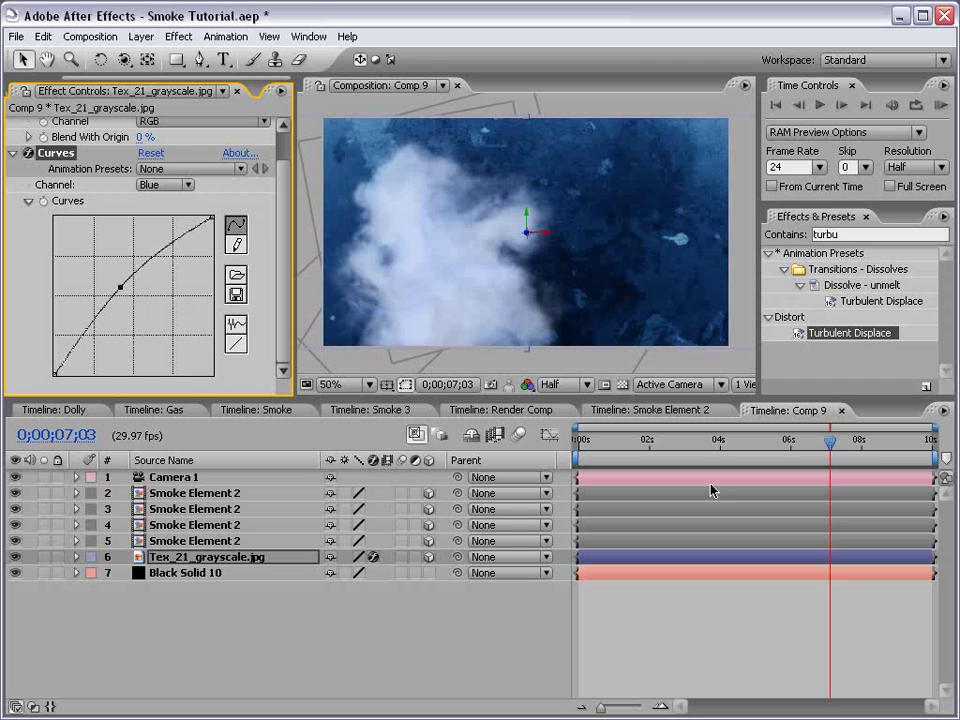
{"action": "left_click_drag", "start_coordinate": [738, 440], "coordinate": [729, 440]}
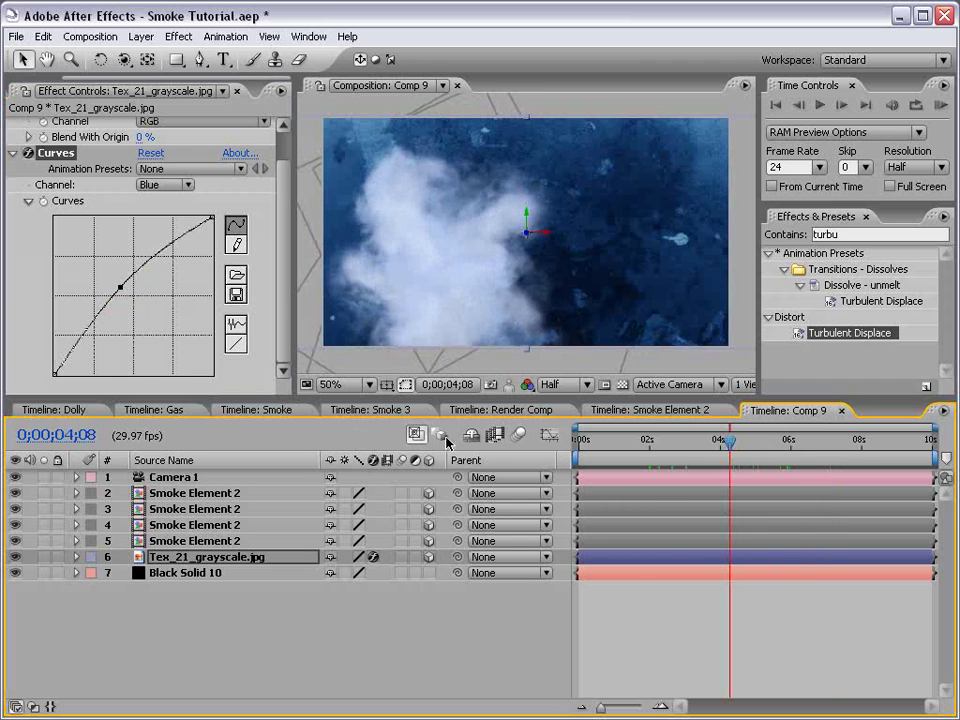
{"action": "left_click", "coordinate": [183, 479]}
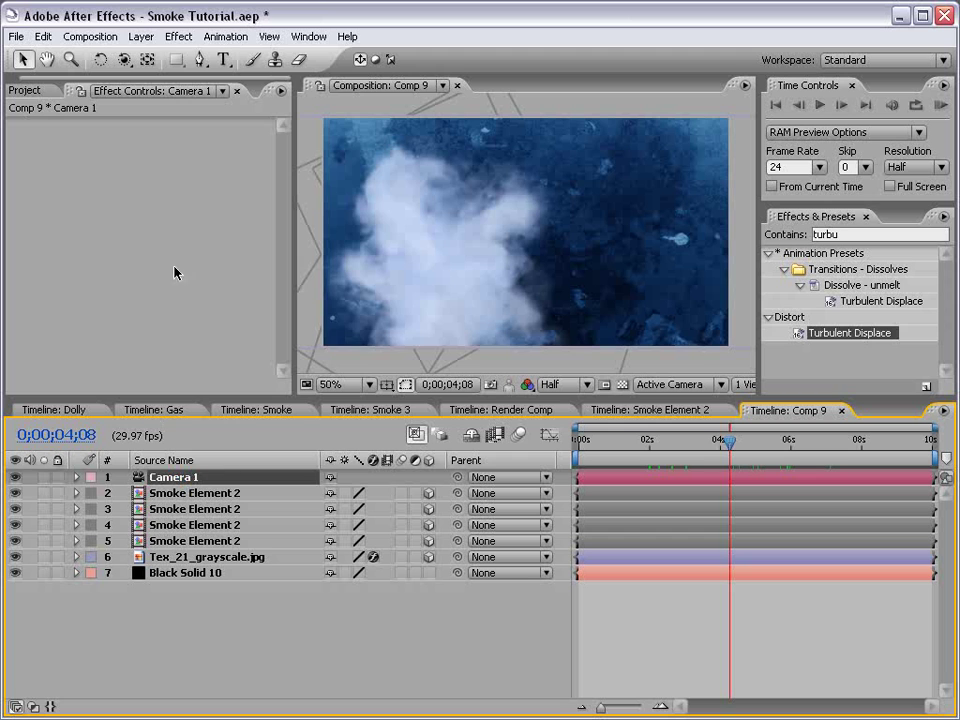
- Add a 3D null object, Null 5, and parent Camera 1 to it
{"action": "left_click", "coordinate": [142, 36]}
{"action": "mouse_move", "coordinate": [150, 57]}
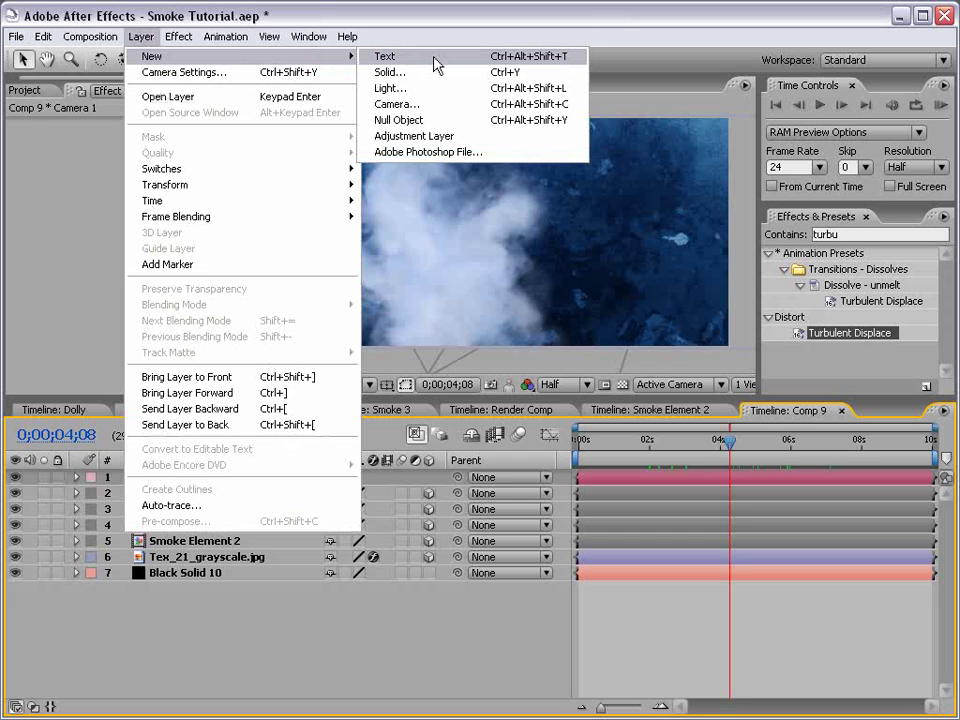
{"action": "left_click", "coordinate": [407, 121]}
{"action": "left_click", "coordinate": [428, 477]}
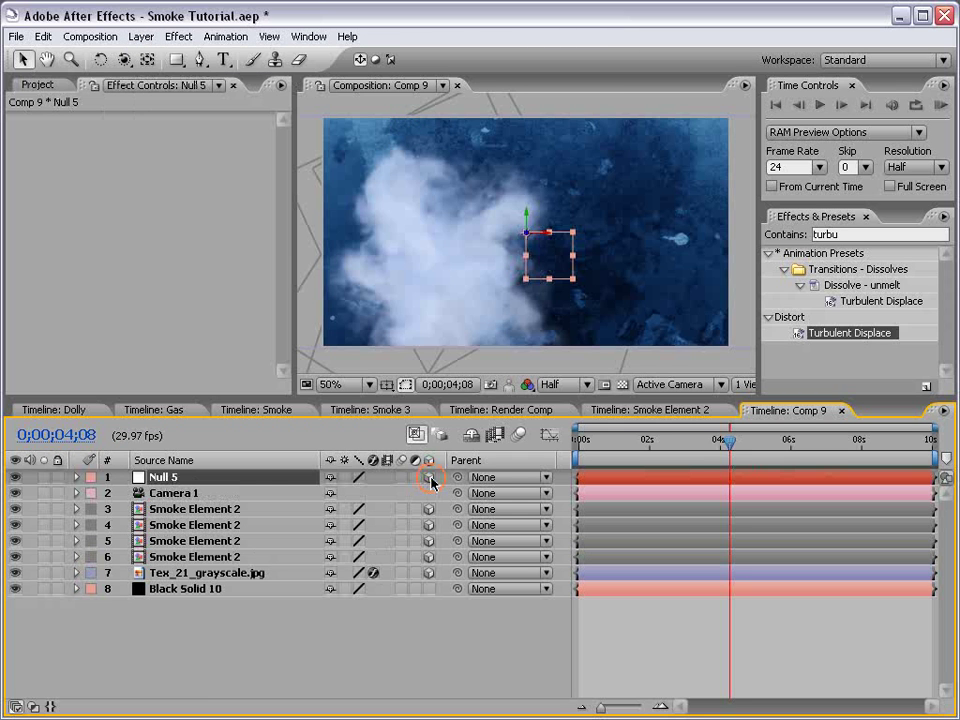
{"action": "left_click", "coordinate": [172, 494]}
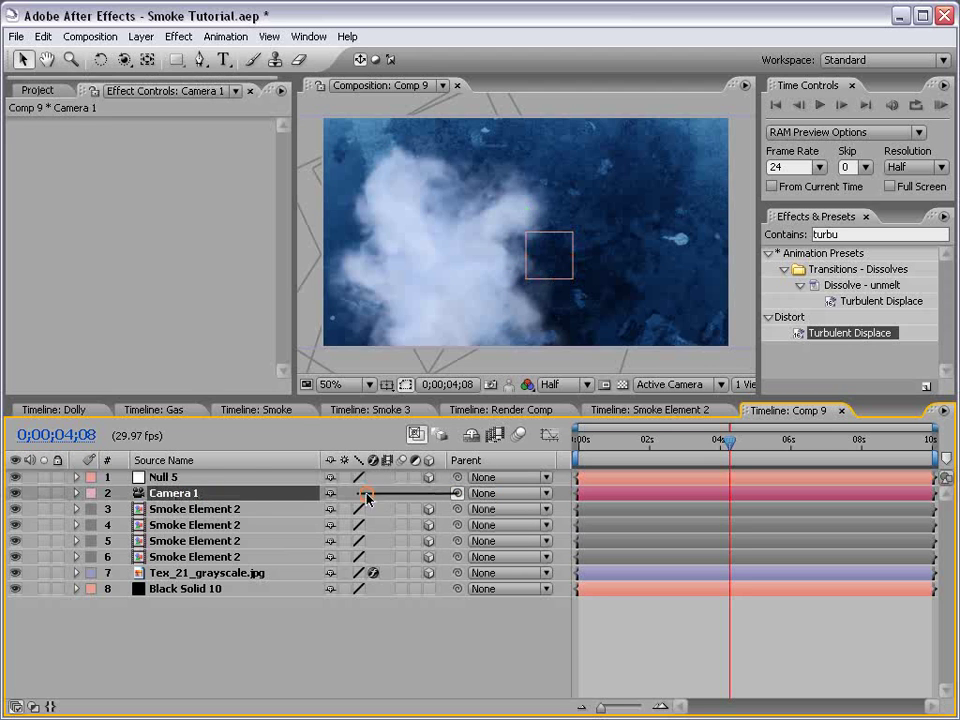
{"action": "left_click_drag", "start_coordinate": [367, 497], "coordinate": [175, 477]}
{"action": "left_click", "coordinate": [195, 476]}
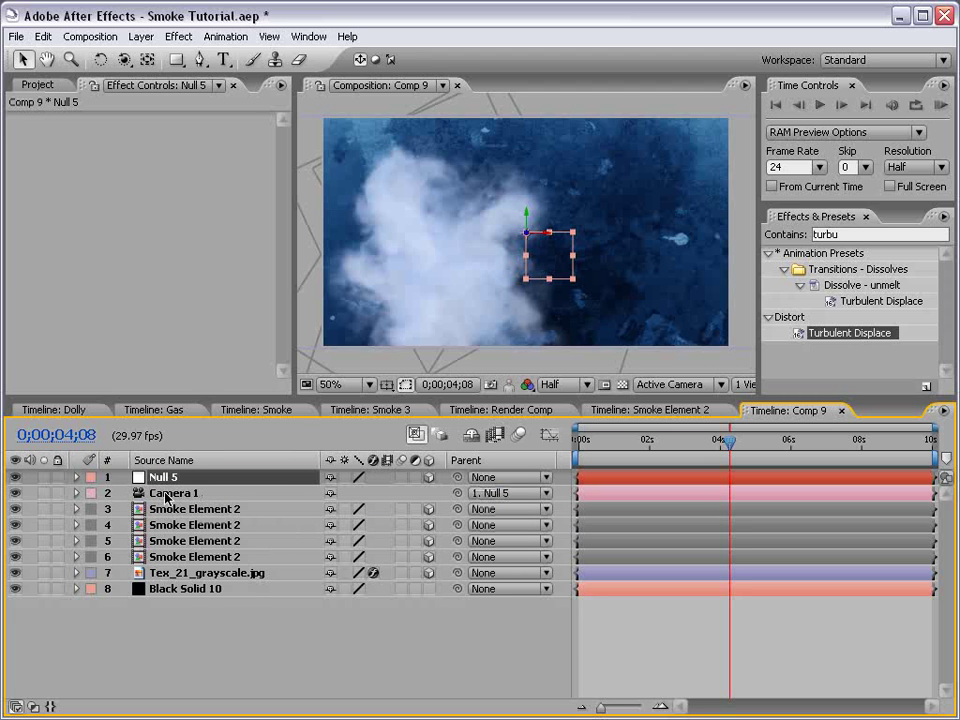
- Keyframe Null 5's Position X from 172 at 0s to 564 at 0;00;04;25, then preview
{"action": "key", "text": "p"}
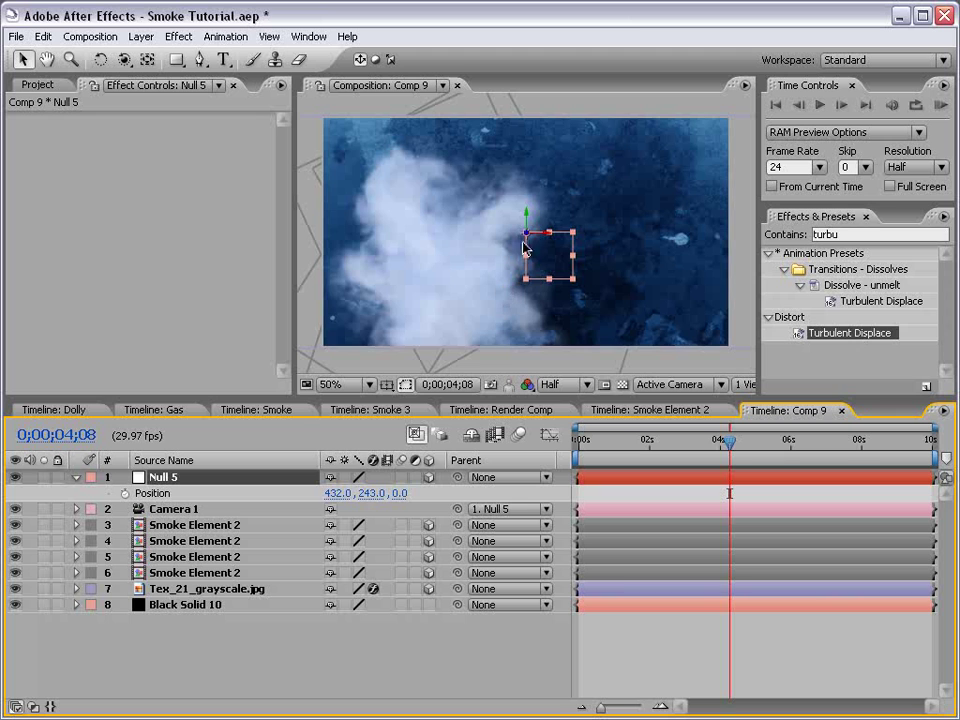
{"action": "left_click_drag", "start_coordinate": [548, 237], "coordinate": [530, 235]}
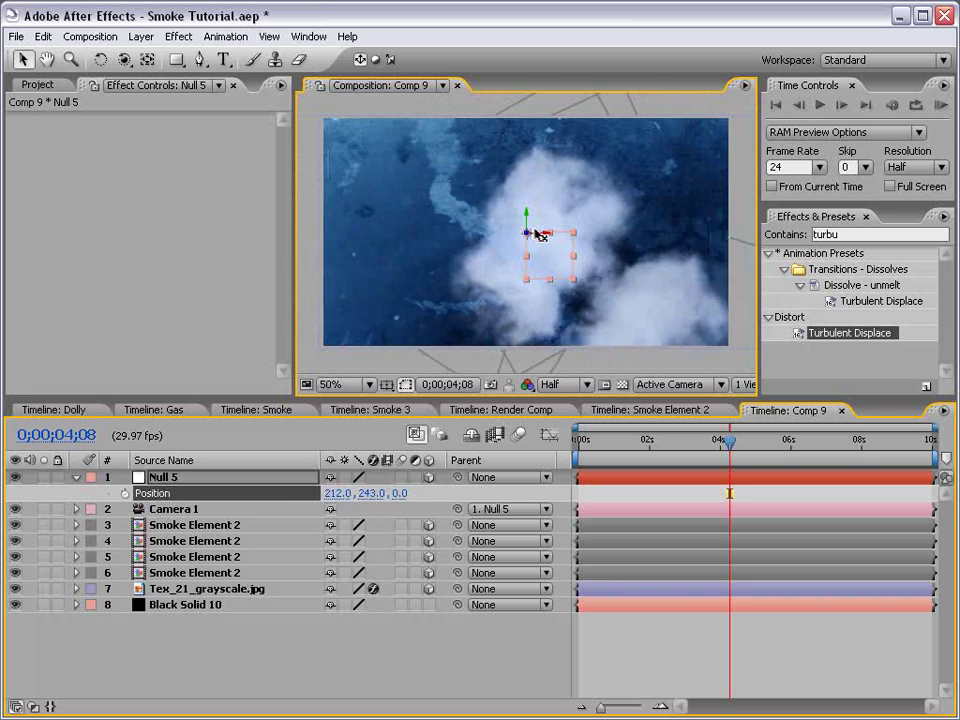
{"action": "left_click_drag", "start_coordinate": [530, 235], "coordinate": [540, 236]}
{"action": "left_click", "coordinate": [124, 493]}
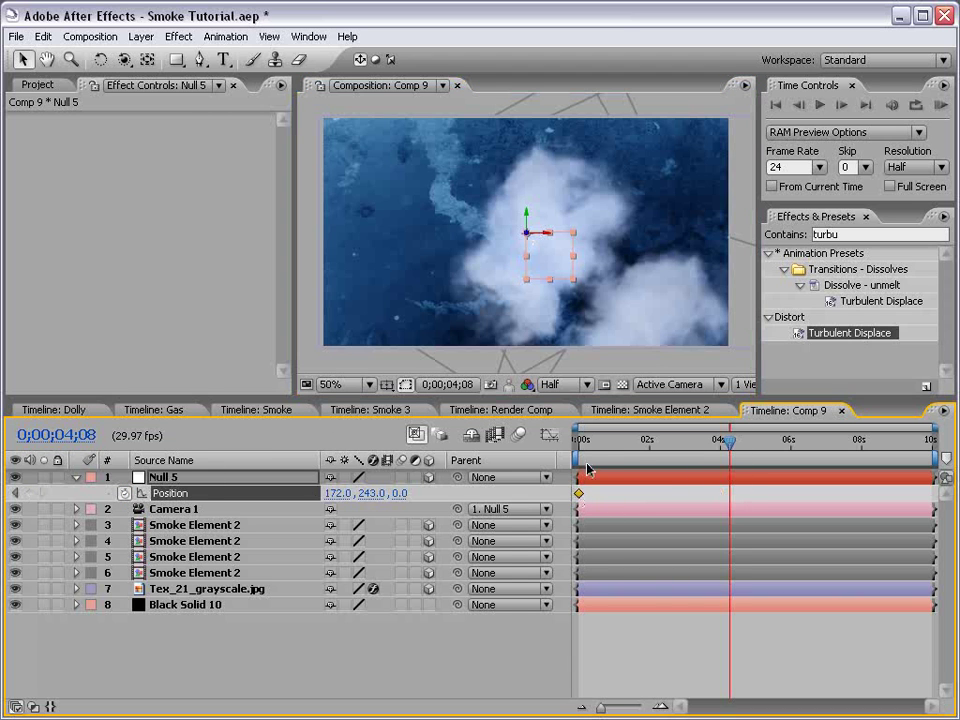
{"action": "left_click_drag", "start_coordinate": [588, 468], "coordinate": [749, 466]}
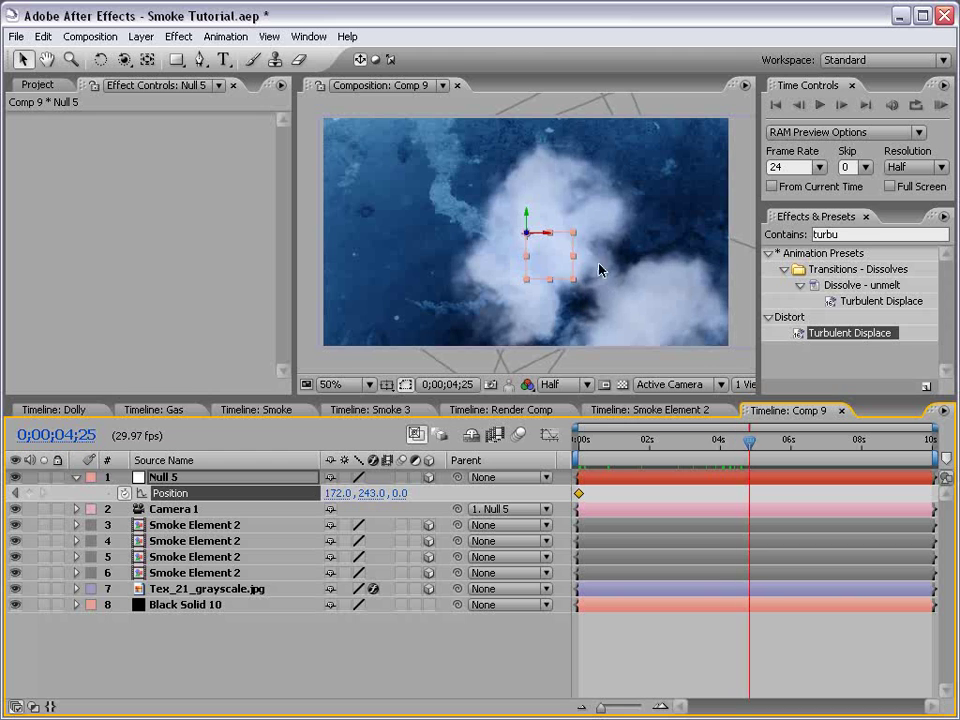
{"action": "left_click_drag", "start_coordinate": [545, 237], "coordinate": [780, 248]}
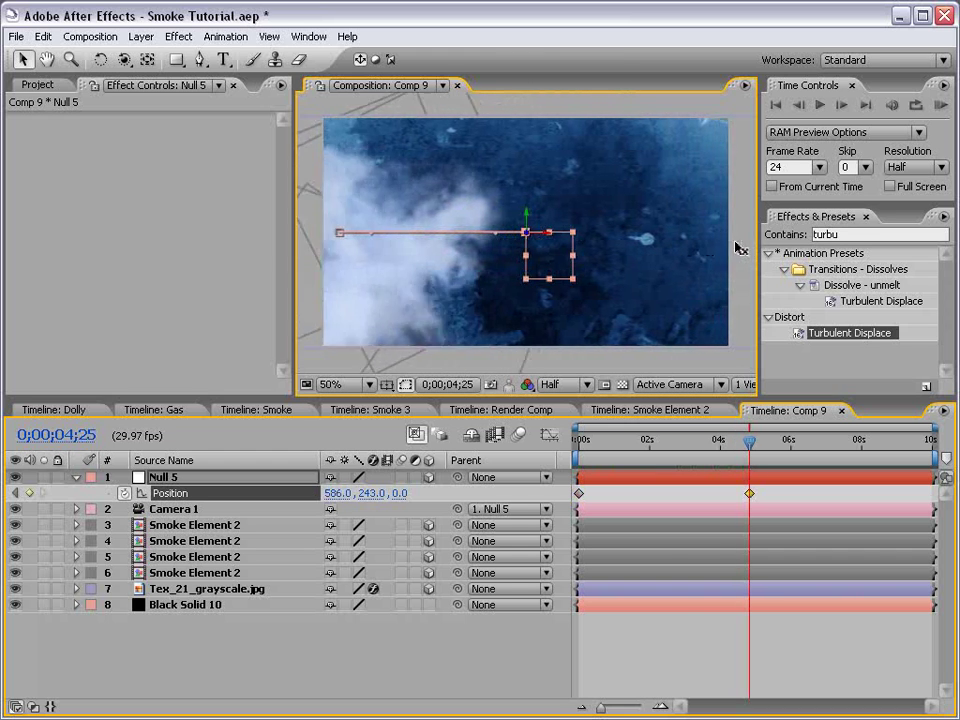
{"action": "left_click_drag", "start_coordinate": [779, 247], "coordinate": [729, 250]}
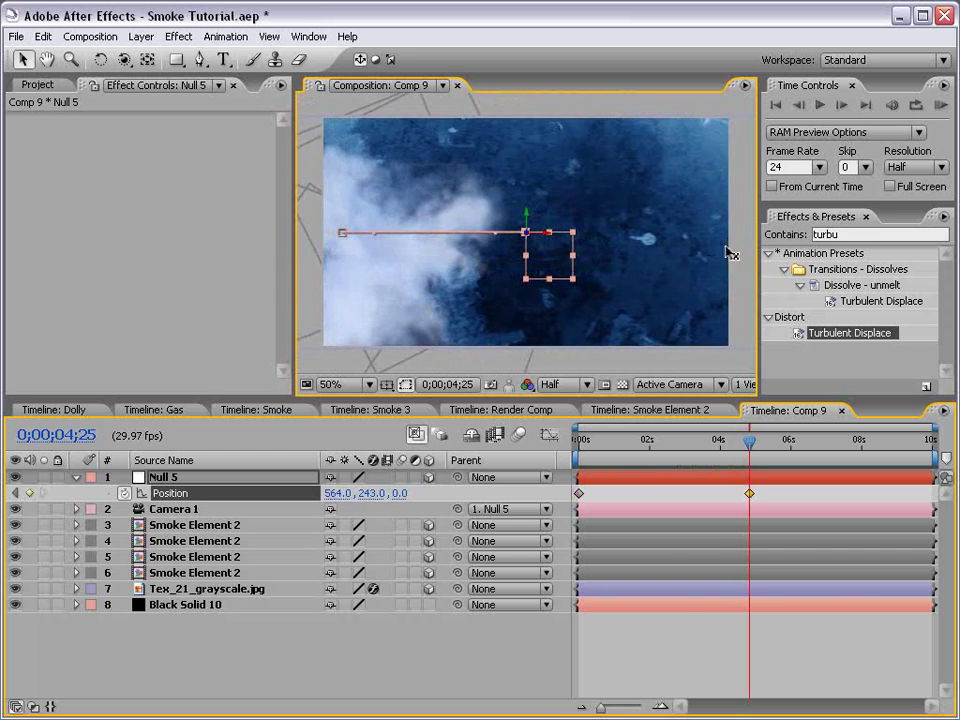
{"action": "left_click_drag", "start_coordinate": [697, 440], "coordinate": [503, 476]}
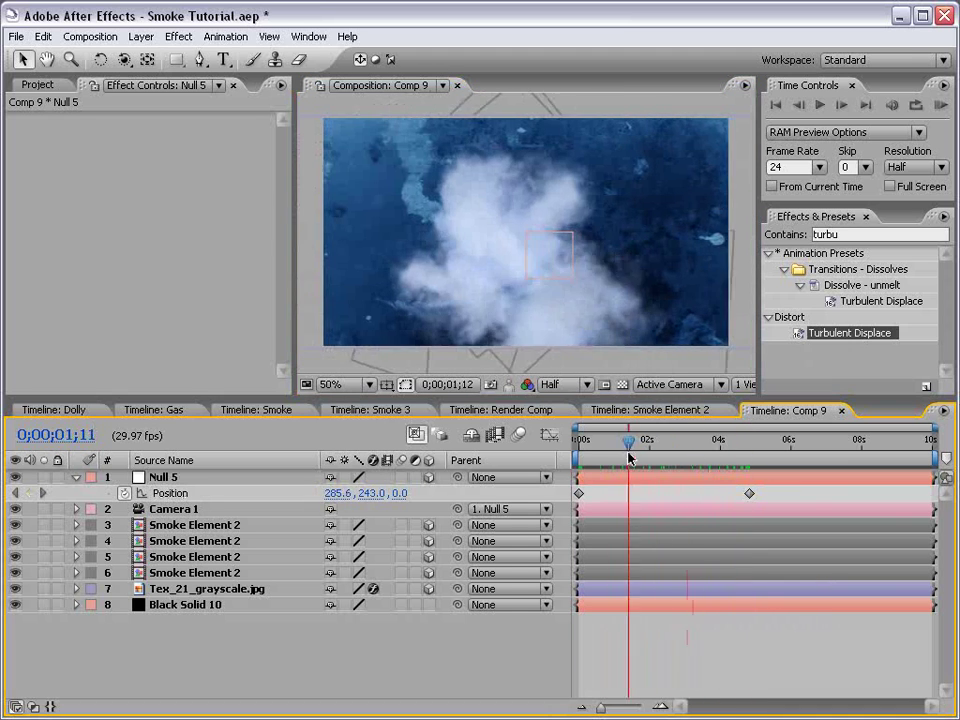
- Duplicate the top Smoke Element 2, reposition it and rotate it in 3D
{"action": "left_click", "coordinate": [168, 534]}
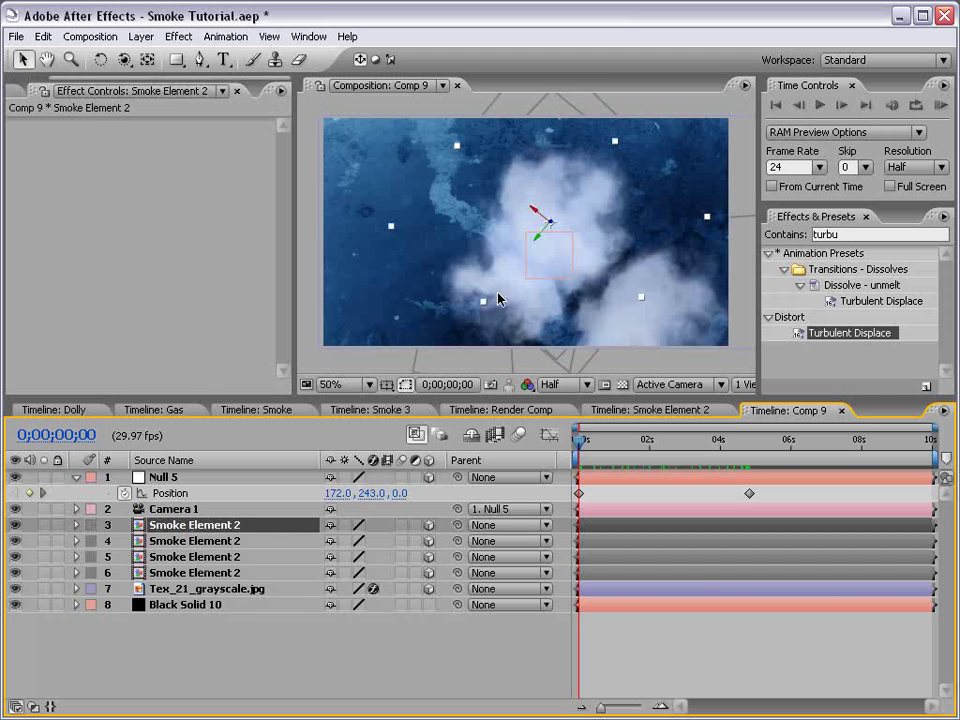
{"action": "key", "text": "ctrl+d"}
{"action": "left_click_drag", "start_coordinate": [710, 218], "coordinate": [797, 328]}
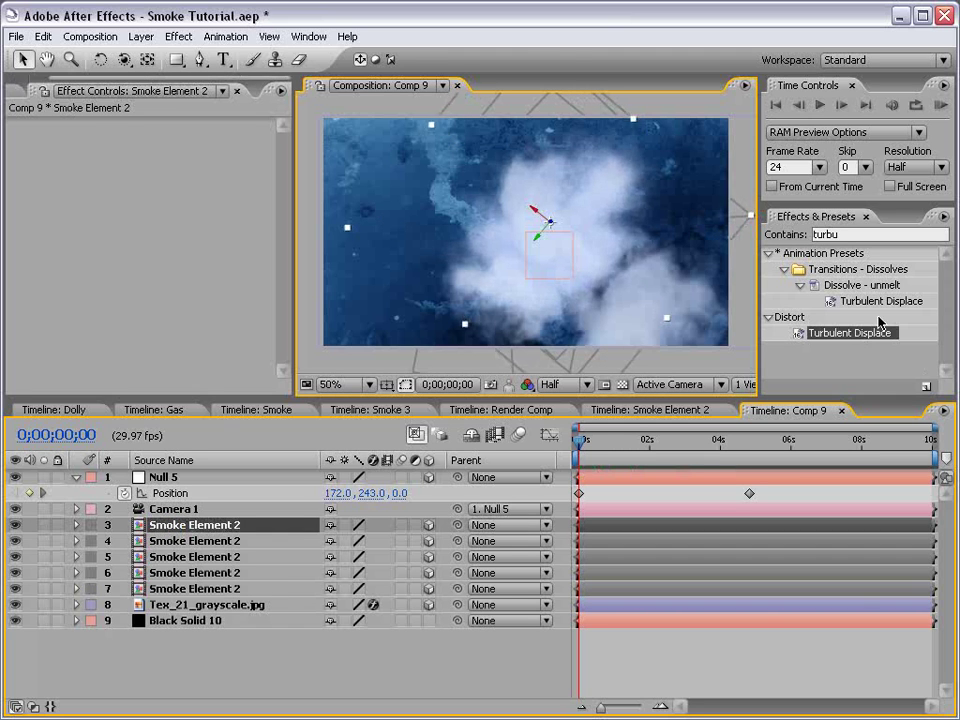
{"action": "key", "text": "w"}
{"action": "mouse_move", "coordinate": [550, 222]}
{"action": "left_mouse_down"}
{"action": "mouse_move", "coordinate": [594, 214]}
{"action": "mouse_move", "coordinate": [612, 337]}
{"action": "mouse_move", "coordinate": [672, 178]}
{"action": "mouse_move", "coordinate": [664, 310]}
{"action": "left_mouse_up"}
{"action": "key", "text": "v"}
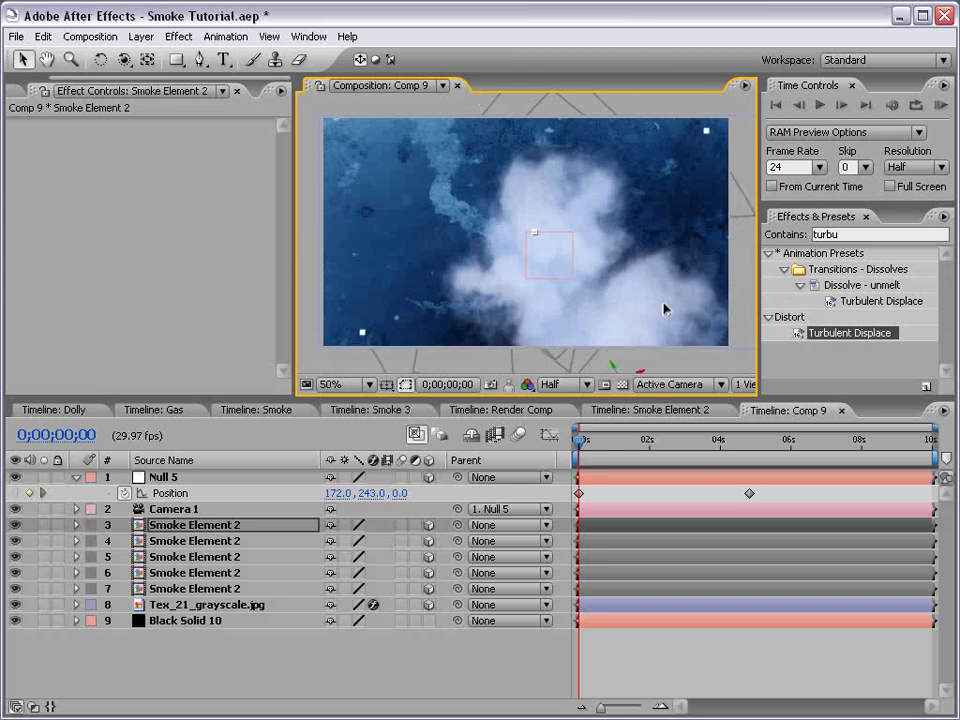
{"action": "mouse_move", "coordinate": [584, 441]}
{"action": "left_mouse_down"}
{"action": "mouse_move", "coordinate": [727, 448]}
{"action": "mouse_move", "coordinate": [579, 443]}
{"action": "left_mouse_up"}
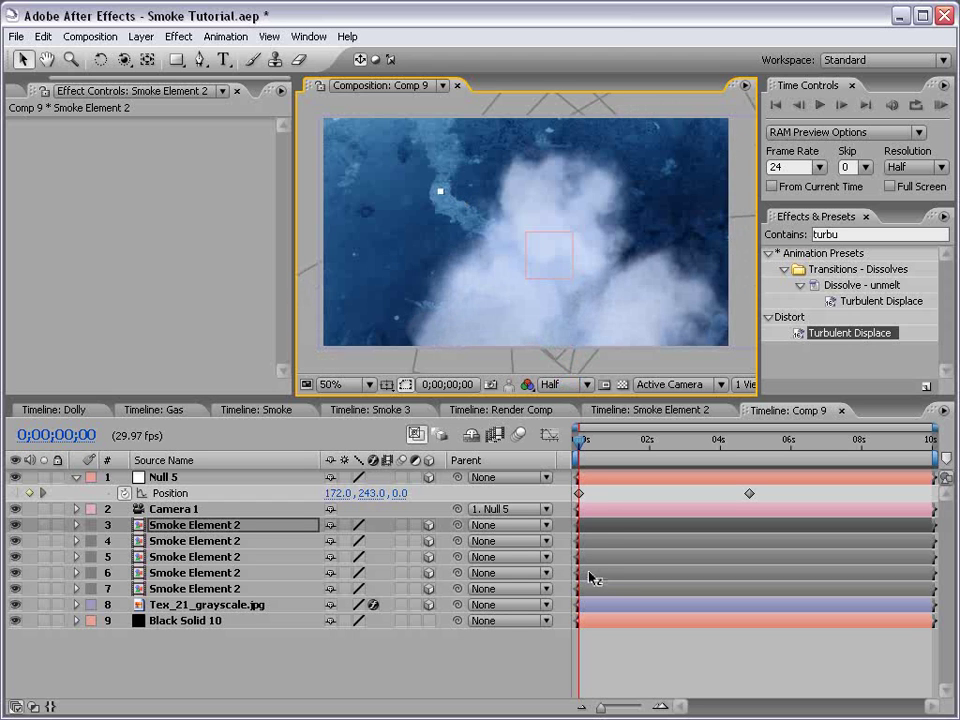
{"action": "scroll", "coordinate": [560, 309], "scroll_direction": "down", "scroll_amount": 1}
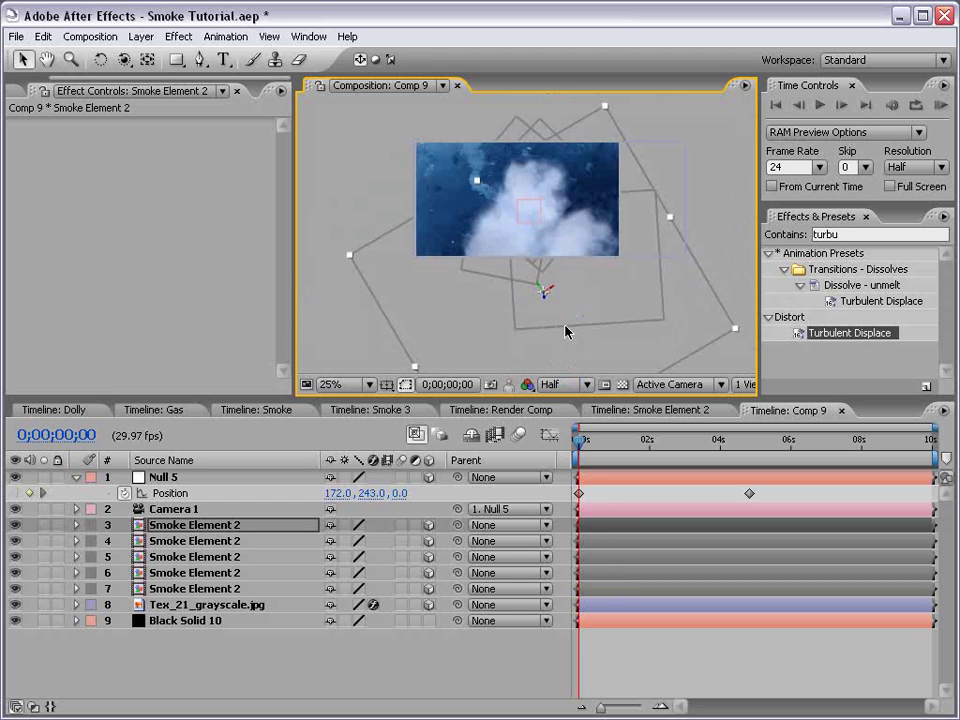
{"action": "left_click_drag", "start_coordinate": [602, 440], "coordinate": [763, 450]}
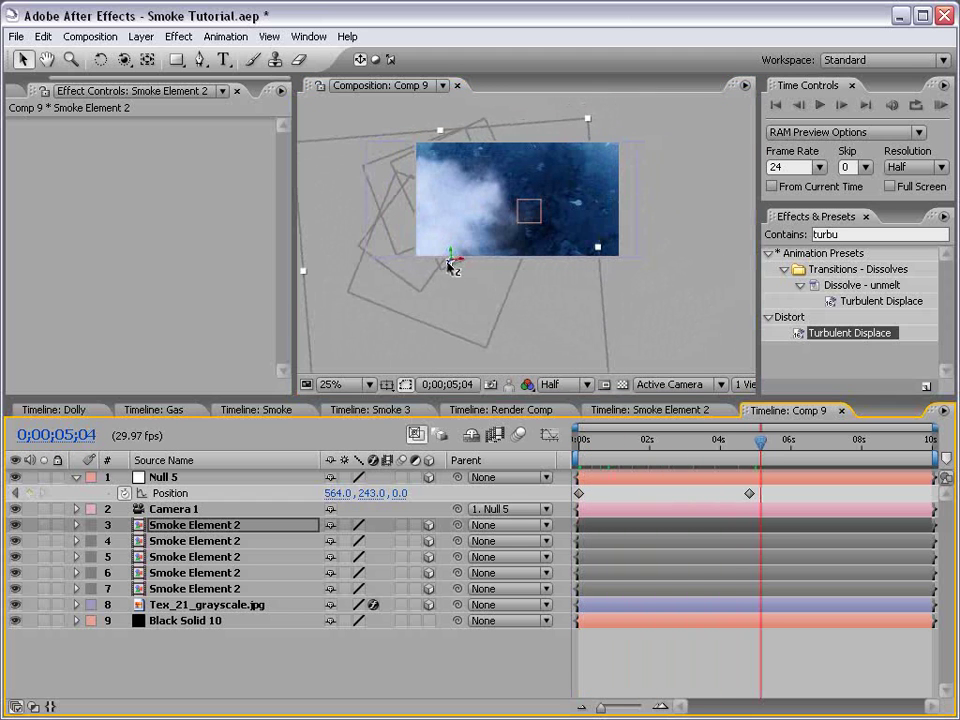
- Move that smoke copy down-left and enlarge it to 124.9% scale
{"action": "left_click_drag", "start_coordinate": [449, 264], "coordinate": [372, 344]}
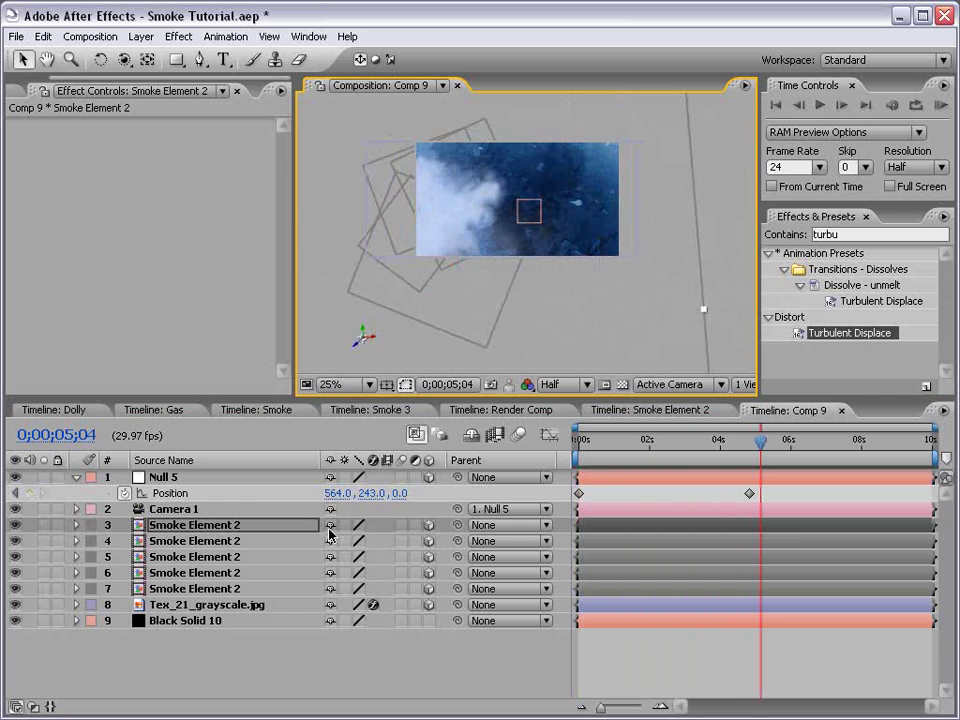
{"action": "key", "text": "s"}
{"action": "left_click_drag", "start_coordinate": [352, 541], "coordinate": [390, 541]}
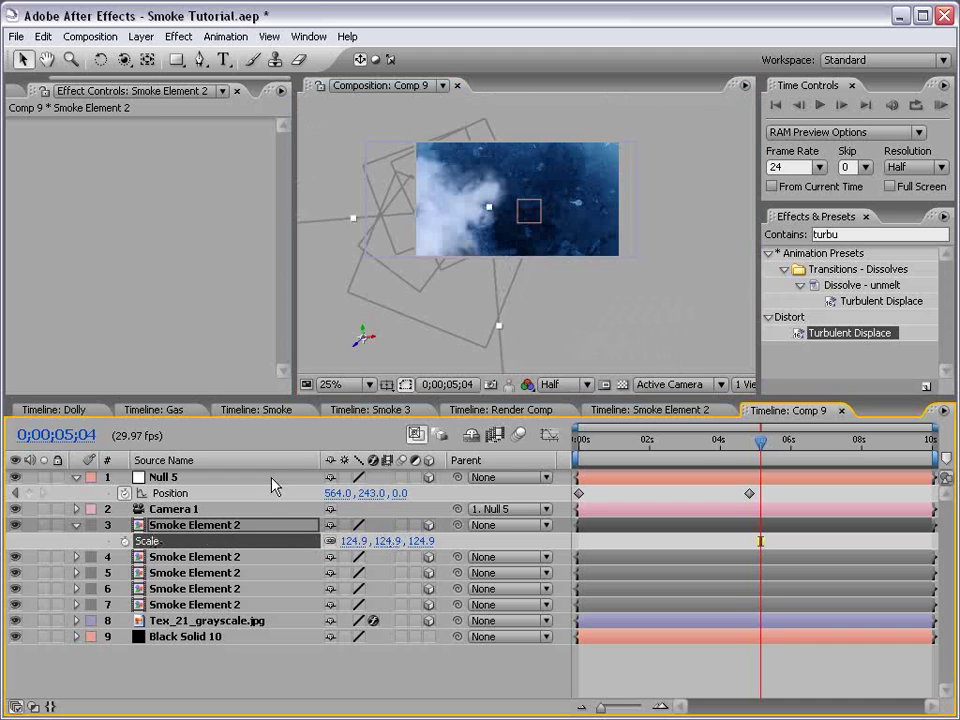
{"action": "left_click_drag", "start_coordinate": [423, 327], "coordinate": [489, 240]}
{"action": "scroll", "coordinate": [480, 315], "scroll_direction": "up", "scroll_amount": 2}
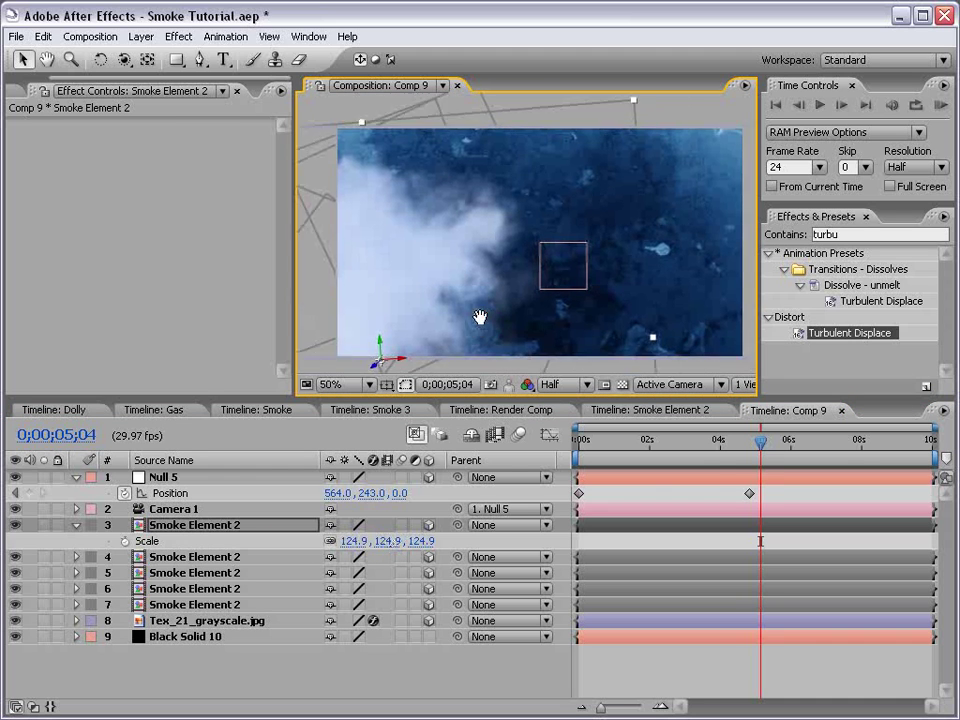
{"action": "mouse_move", "coordinate": [713, 460]}
{"action": "left_mouse_down"}
{"action": "mouse_move", "coordinate": [680, 458]}
{"action": "mouse_move", "coordinate": [750, 458]}
{"action": "left_mouse_up"}
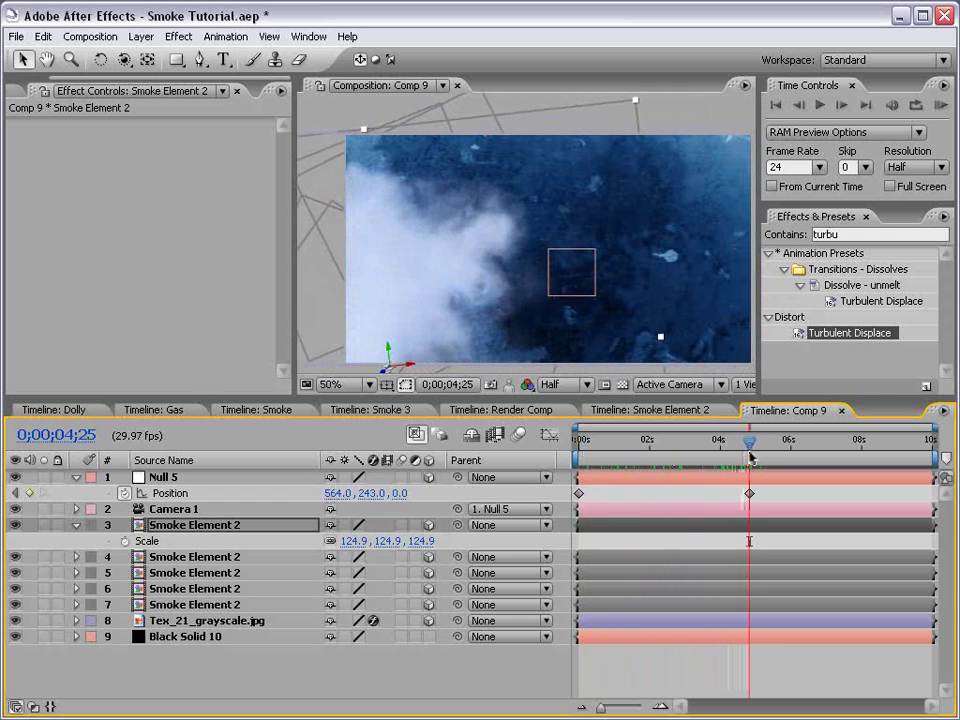
{"action": "scroll", "coordinate": [557, 266], "scroll_direction": "down", "scroll_amount": 2}
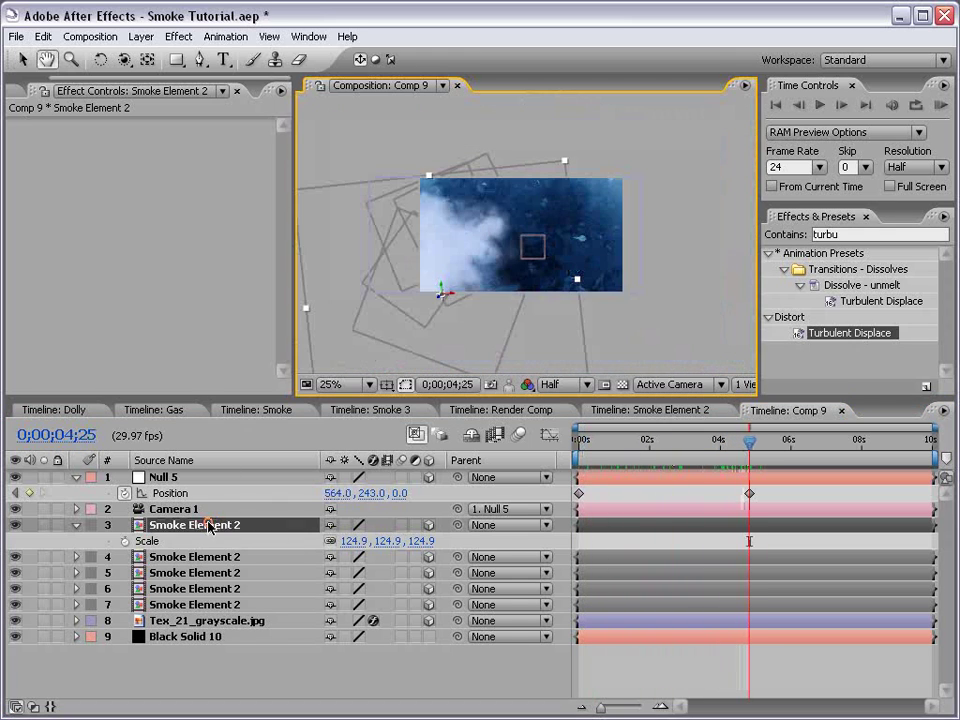
- Add two more smoke copies, moving one right and tilting the other in 3D
{"action": "key", "text": "ctrl+d"}
{"action": "left_click_drag", "start_coordinate": [464, 268], "coordinate": [664, 268]}
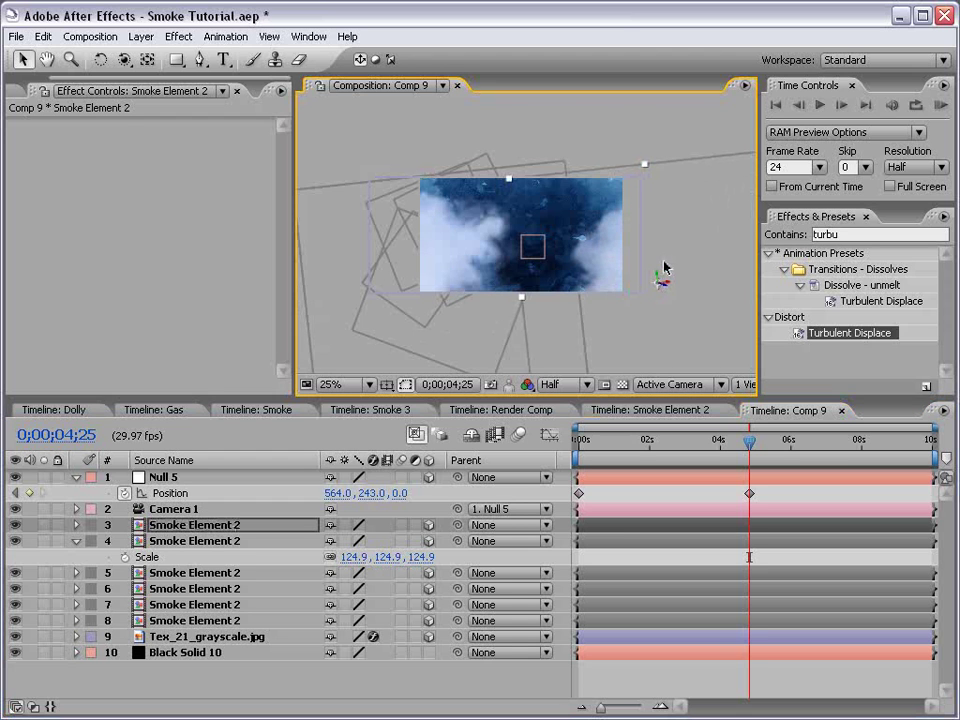
{"action": "key", "text": "ctrl+d"}
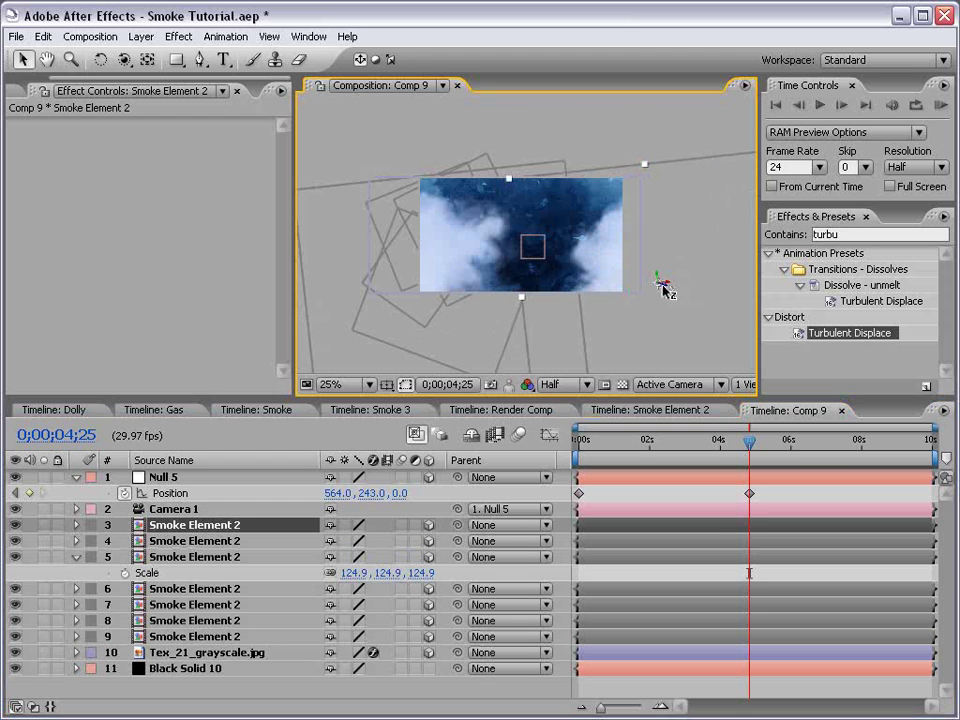
{"action": "key", "text": "w"}
{"action": "left_click_drag", "start_coordinate": [553, 266], "coordinate": [600, 257]}
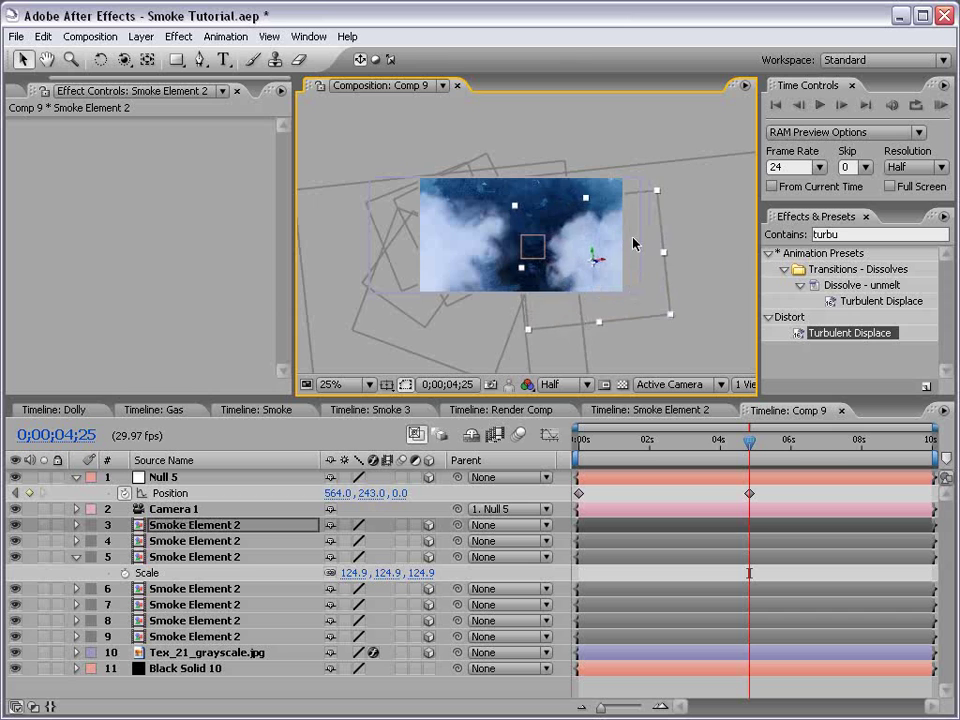
{"action": "key", "text": "period"}
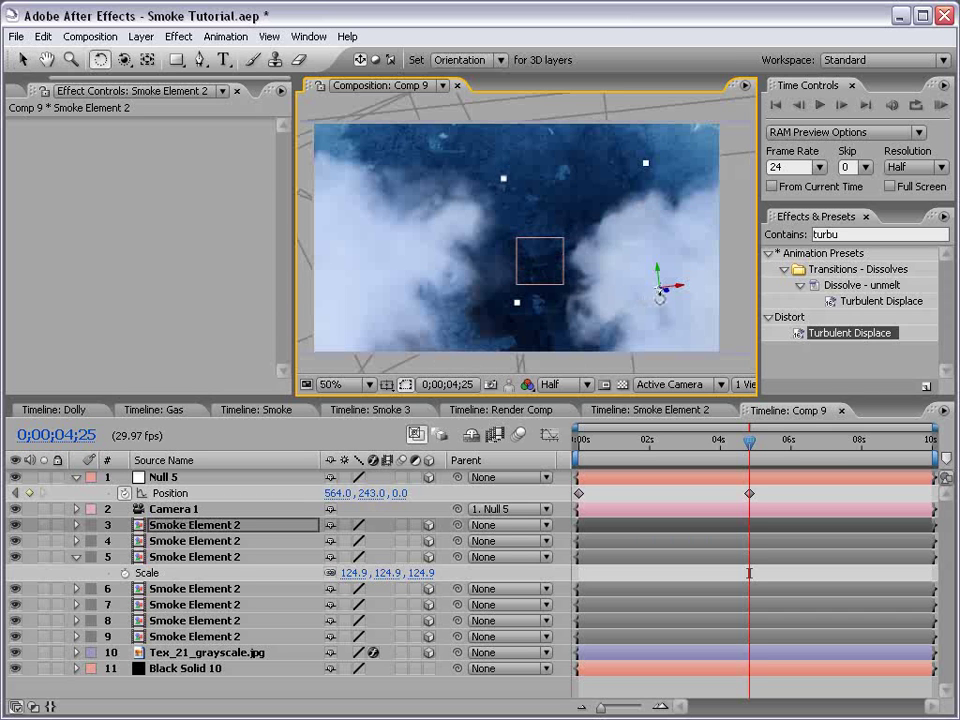
{"action": "left_click_drag", "start_coordinate": [663, 289], "coordinate": [658, 225]}
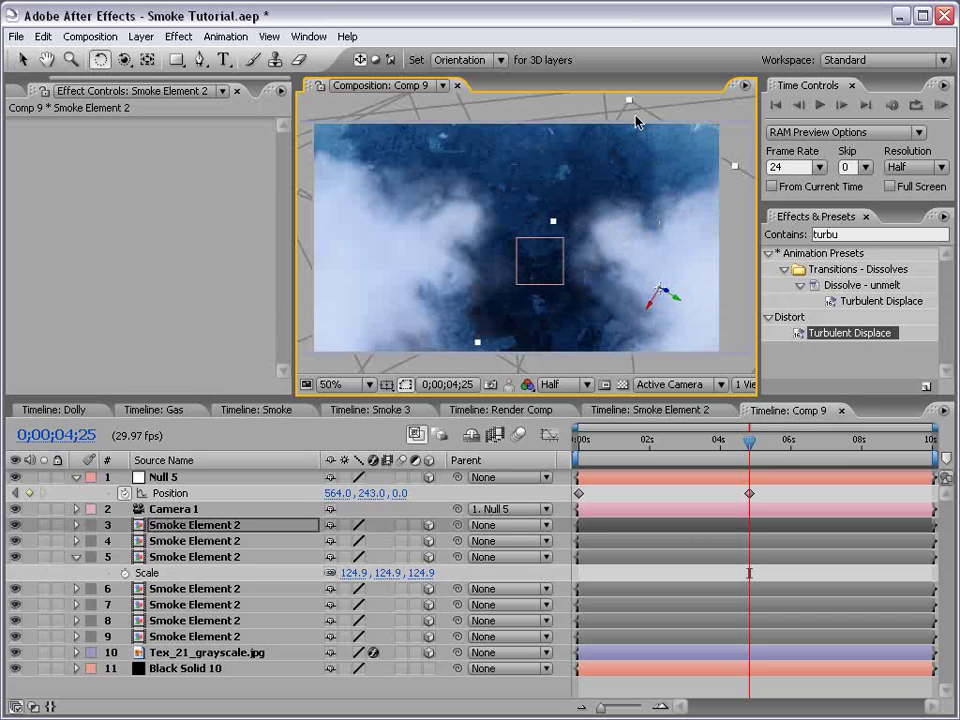
{"action": "key", "text": "v"}
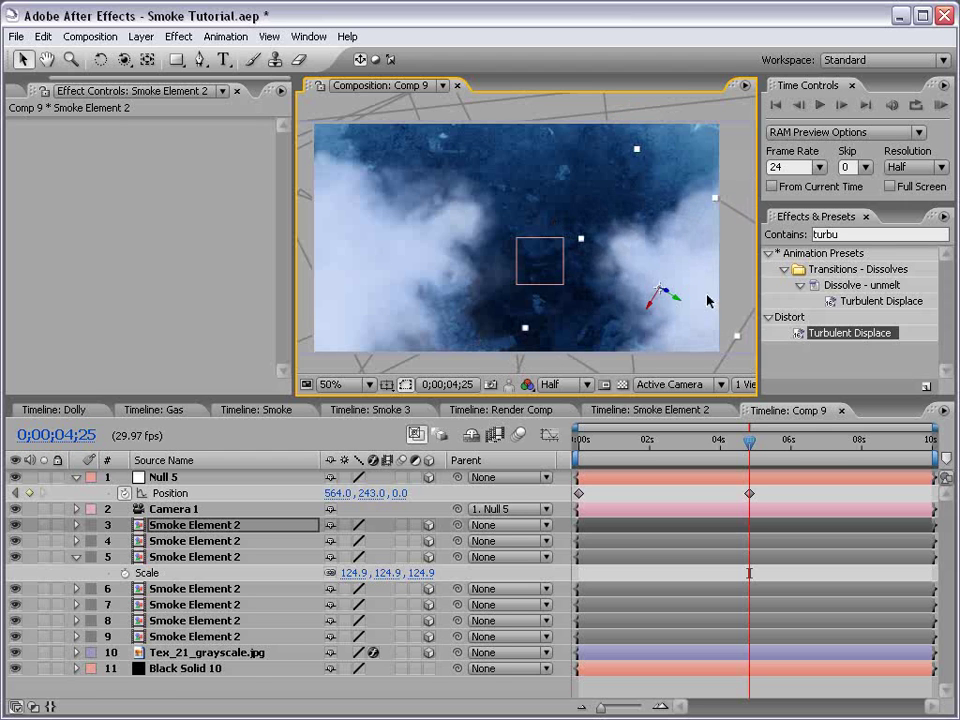
- Add one more rotated smoke copy toward the right side and review the camera move
{"action": "key", "text": "ctrl+d"}
{"action": "key", "text": "w"}
{"action": "left_click_drag", "start_coordinate": [686, 245], "coordinate": [697, 186]}
{"action": "key", "text": "v"}
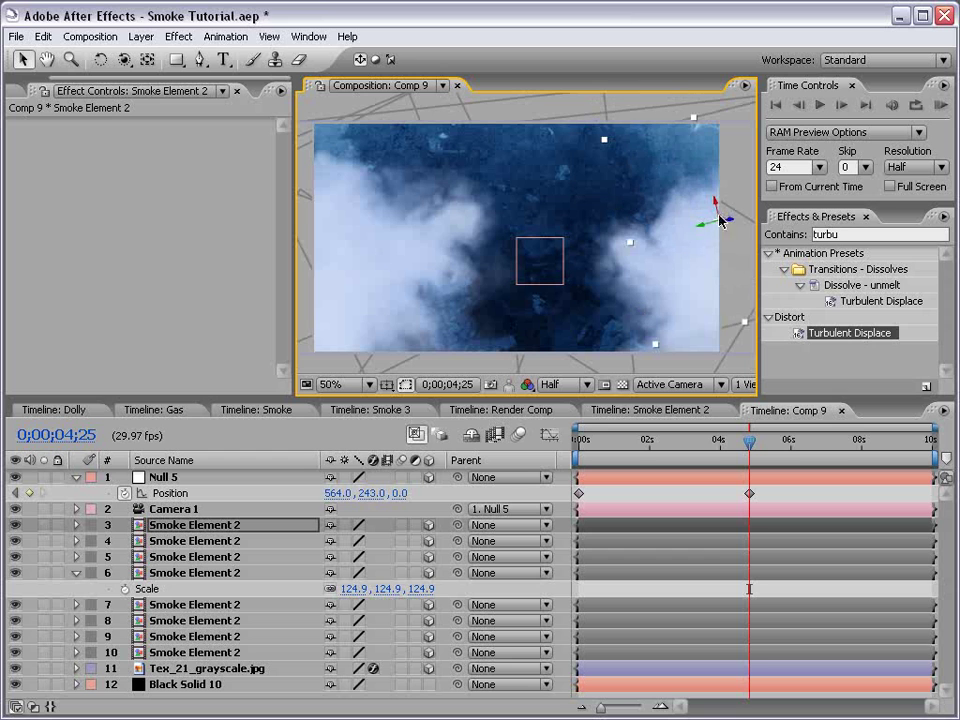
{"action": "left_click_drag", "start_coordinate": [606, 145], "coordinate": [707, 236]}
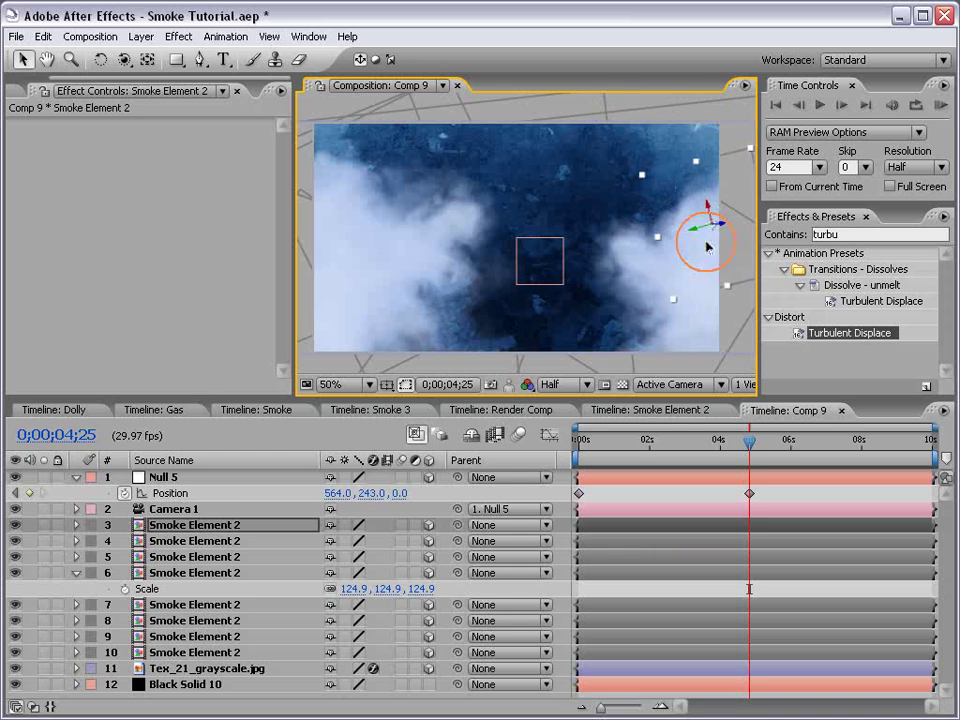
{"action": "mouse_move", "coordinate": [748, 447]}
{"action": "left_mouse_down"}
{"action": "mouse_move", "coordinate": [687, 473]}
{"action": "mouse_move", "coordinate": [762, 476]}
{"action": "left_mouse_up"}
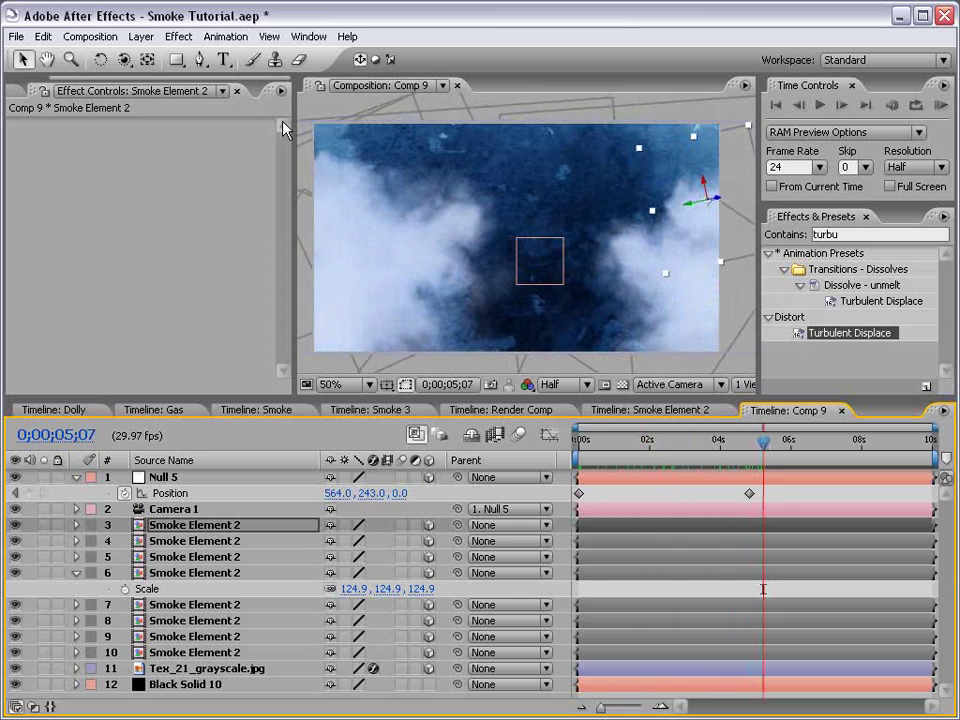
{"action": "left_click", "coordinate": [462, 237]}
{"action": "type", "text": "TITLE"}
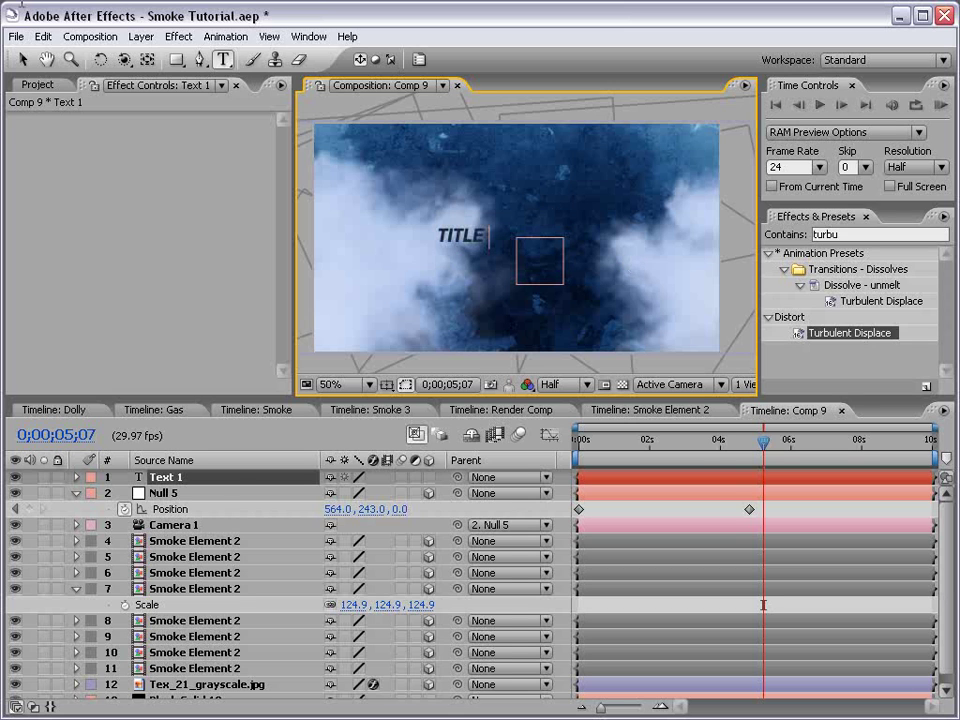
- Make the TITLE text layer 3D, centre it over the smoke, and colour it white
{"action": "left_click", "coordinate": [22, 59]}
{"action": "left_click", "coordinate": [428, 477]}
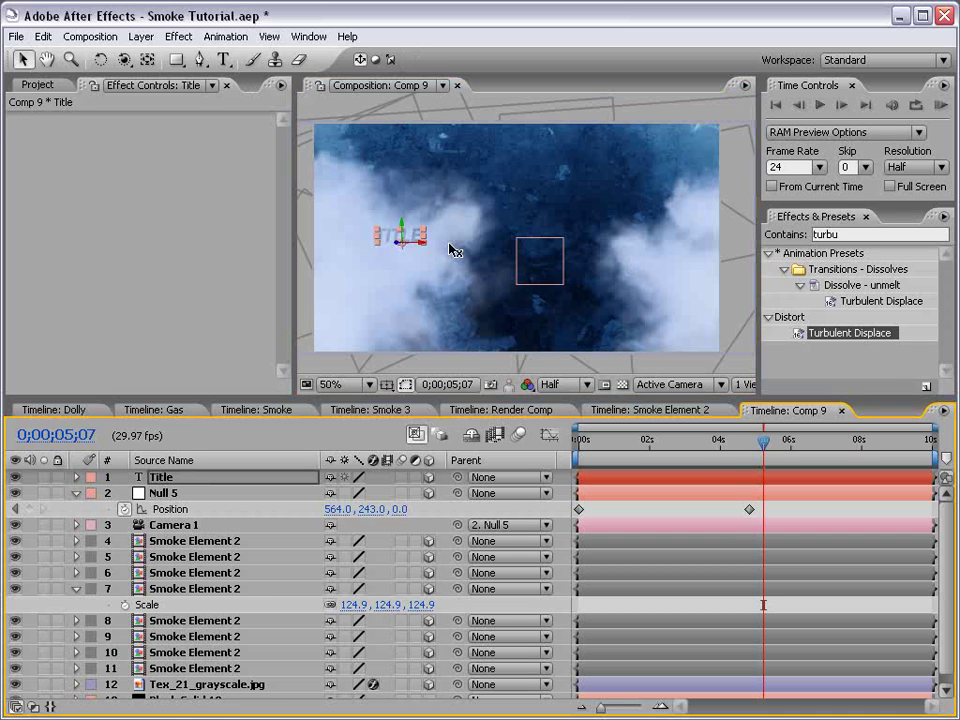
{"action": "mouse_move", "coordinate": [392, 243]}
{"action": "left_mouse_down"}
{"action": "mouse_move", "coordinate": [363, 245]}
{"action": "mouse_move", "coordinate": [548, 257]}
{"action": "left_mouse_up"}
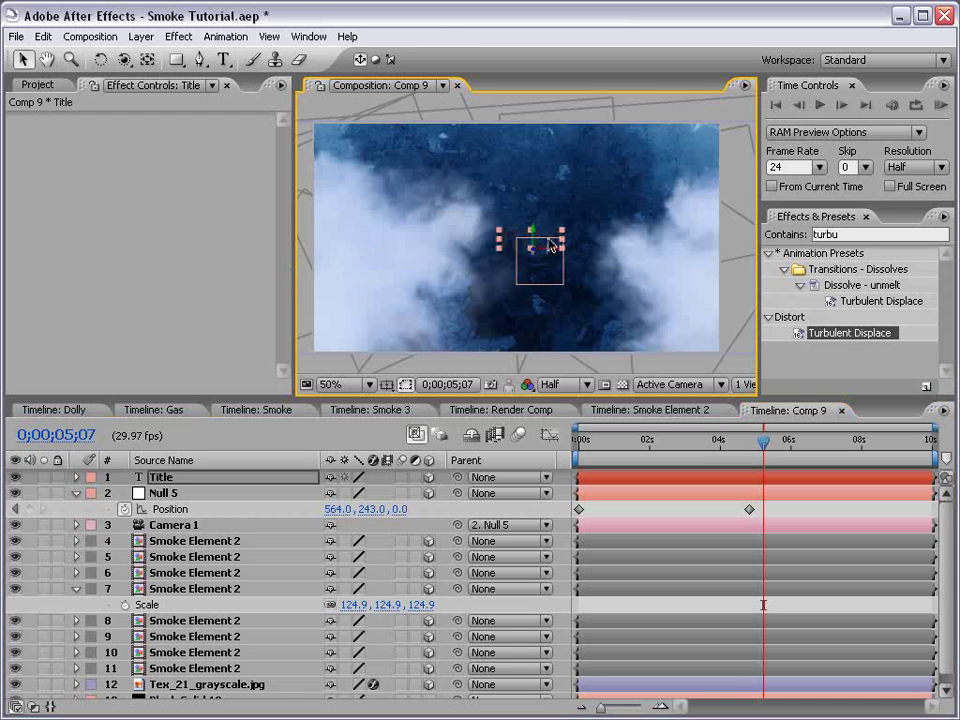
{"action": "key", "text": "ctrl+t"}
{"action": "left_click", "coordinate": [418, 61]}
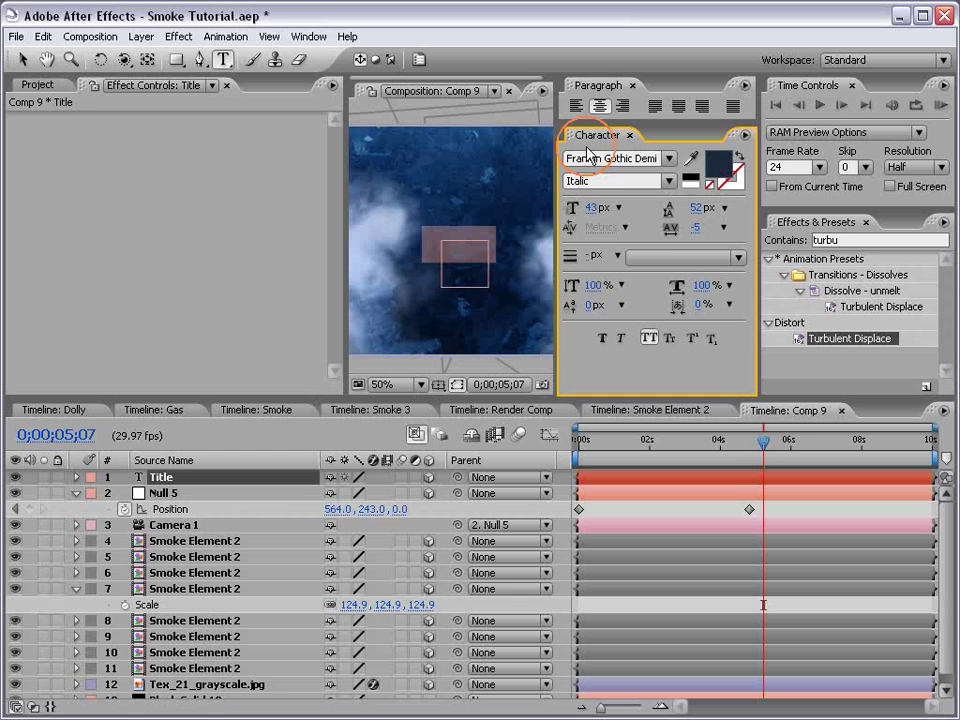
{"action": "left_click", "coordinate": [698, 181]}
{"action": "left_click", "coordinate": [28, 61]}
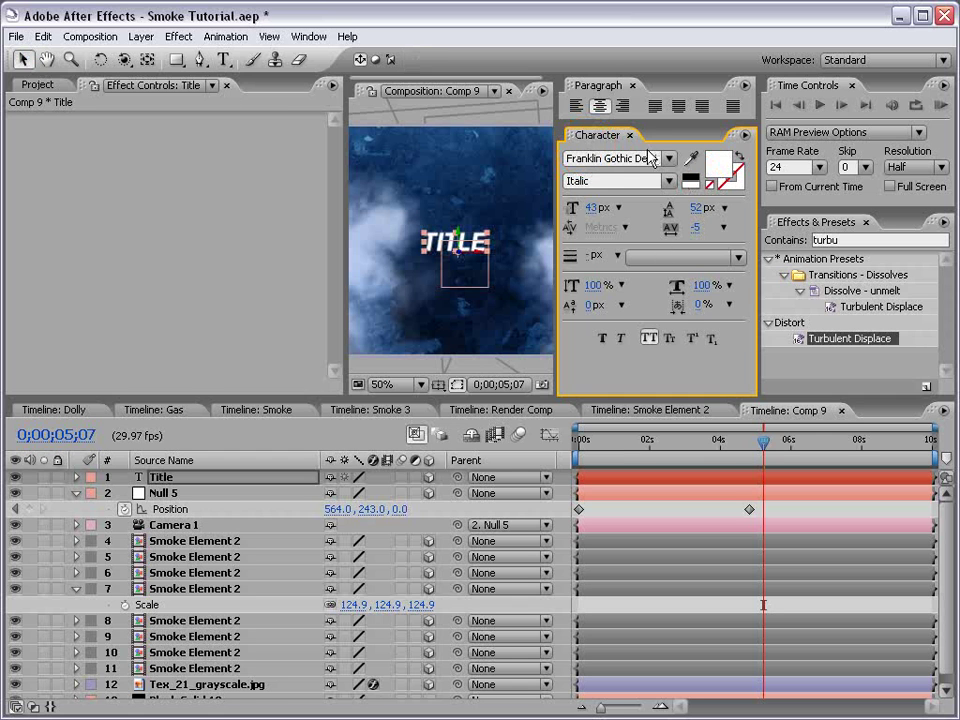
{"action": "left_click", "coordinate": [630, 136]}
{"action": "left_click", "coordinate": [632, 85]}
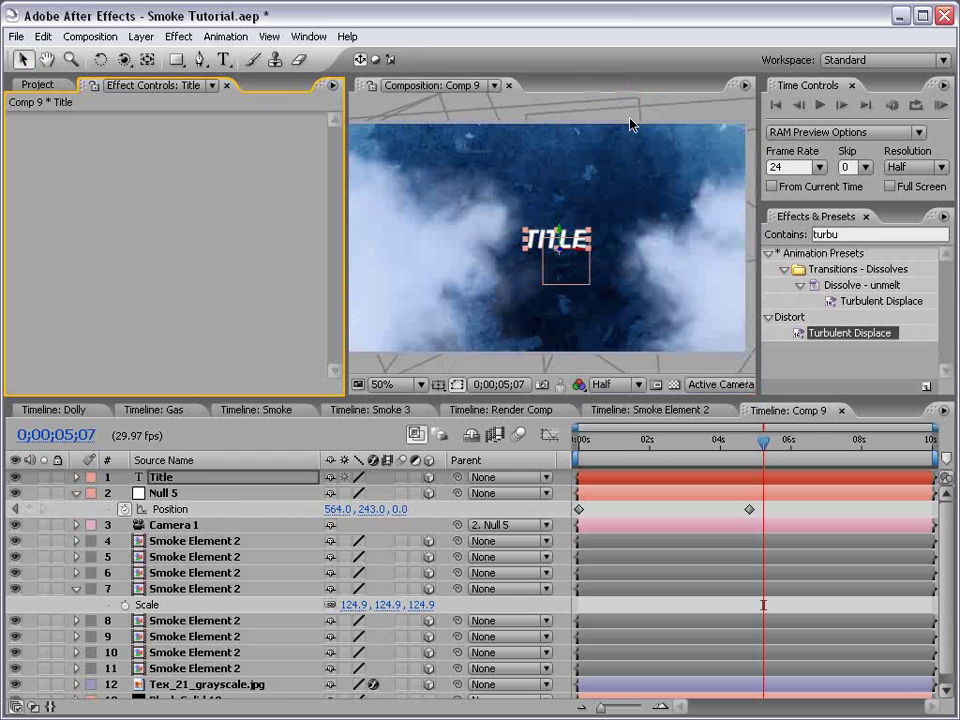
{"action": "left_click", "coordinate": [640, 508]}
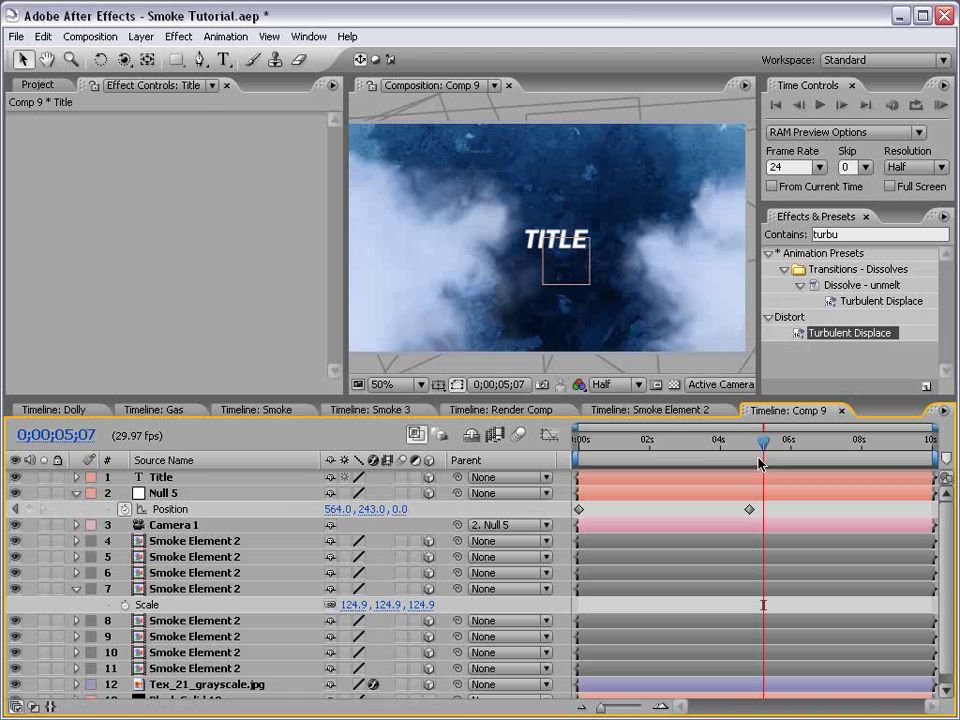
- Scale the Title layer up to 118%
{"action": "left_click", "coordinate": [163, 478]}
{"action": "key", "text": "s"}
{"action": "left_click_drag", "start_coordinate": [582, 249], "coordinate": [593, 254]}
{"action": "left_click", "coordinate": [412, 505]}
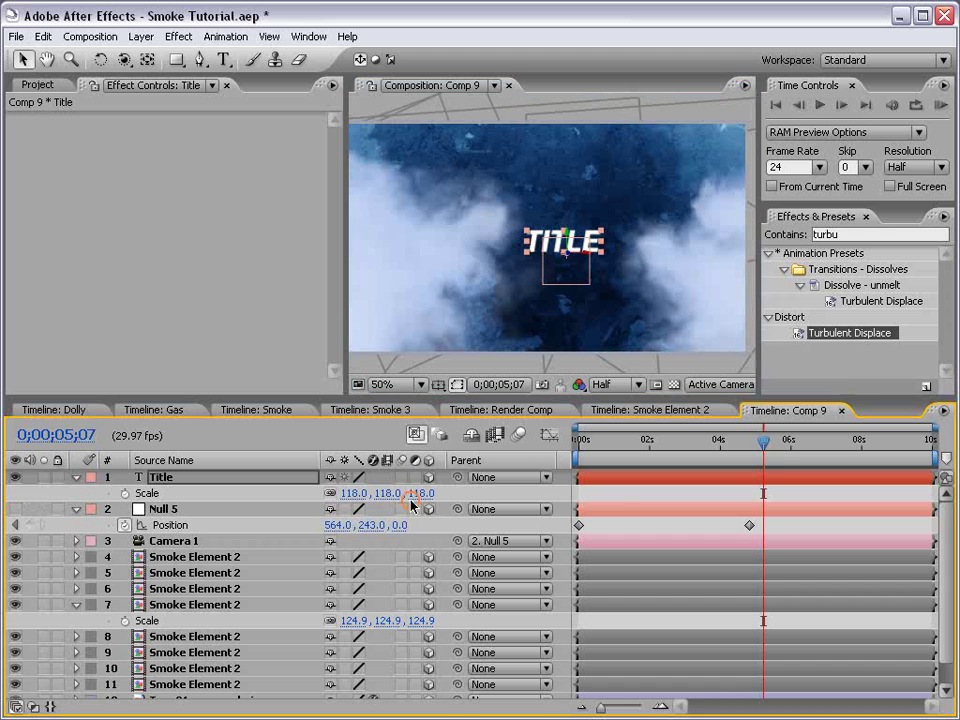
{"action": "mouse_move", "coordinate": [763, 441]}
{"action": "left_mouse_down"}
{"action": "mouse_move", "coordinate": [546, 468]}
{"action": "mouse_move", "coordinate": [746, 470]}
{"action": "left_mouse_up"}
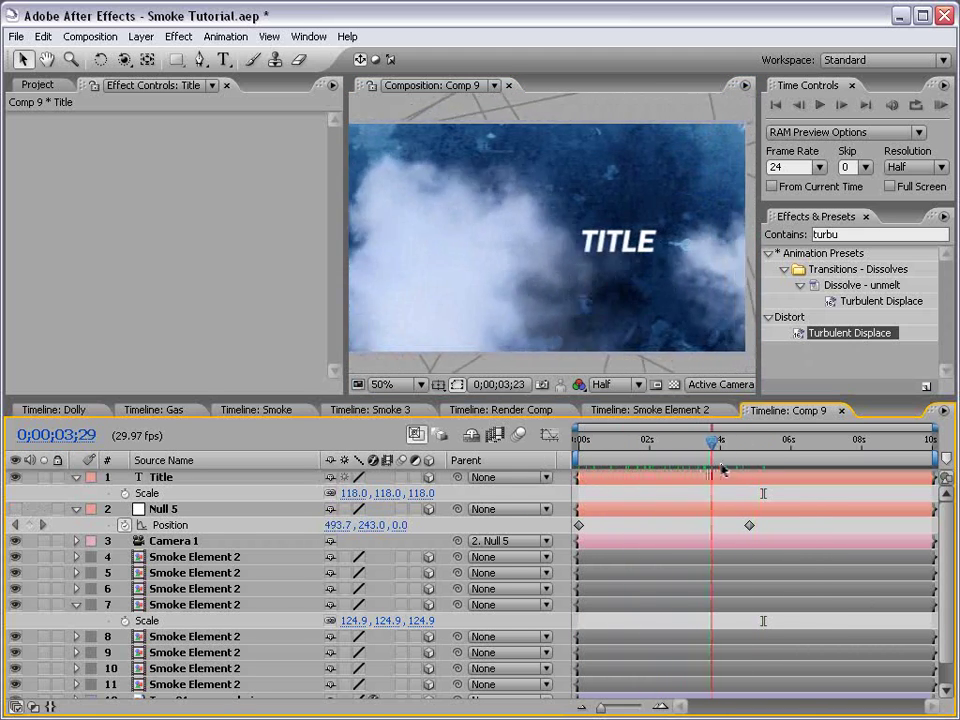
- Add an adjustment layer with Curves lowering the Red channel and raising the Blue channel
{"action": "left_click", "coordinate": [141, 37]}
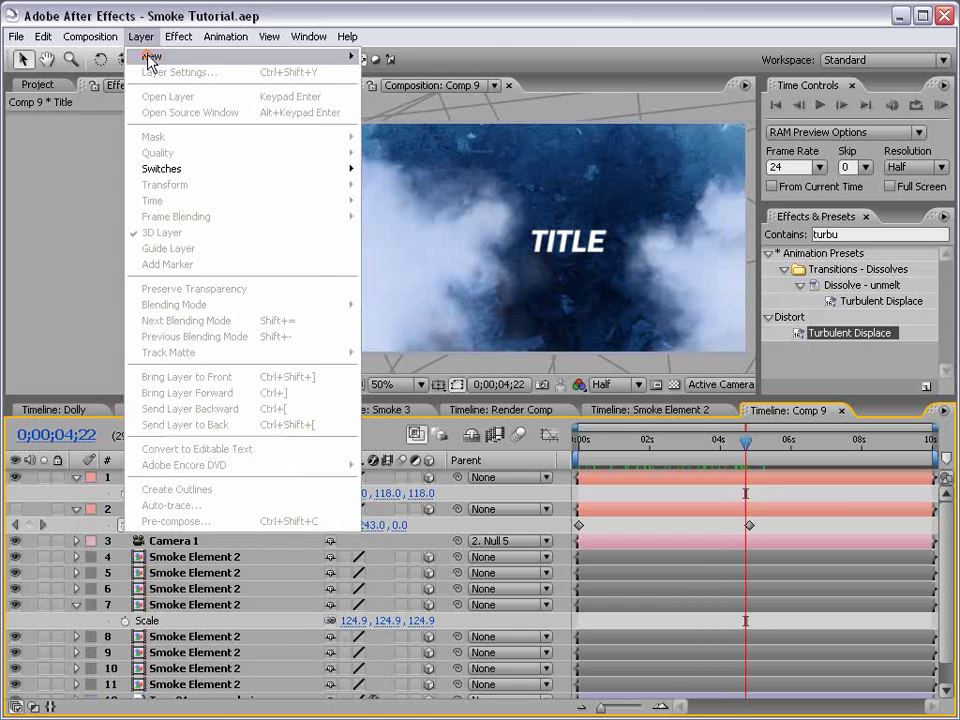
{"action": "mouse_move", "coordinate": [152, 56]}
{"action": "left_click", "coordinate": [414, 136]}
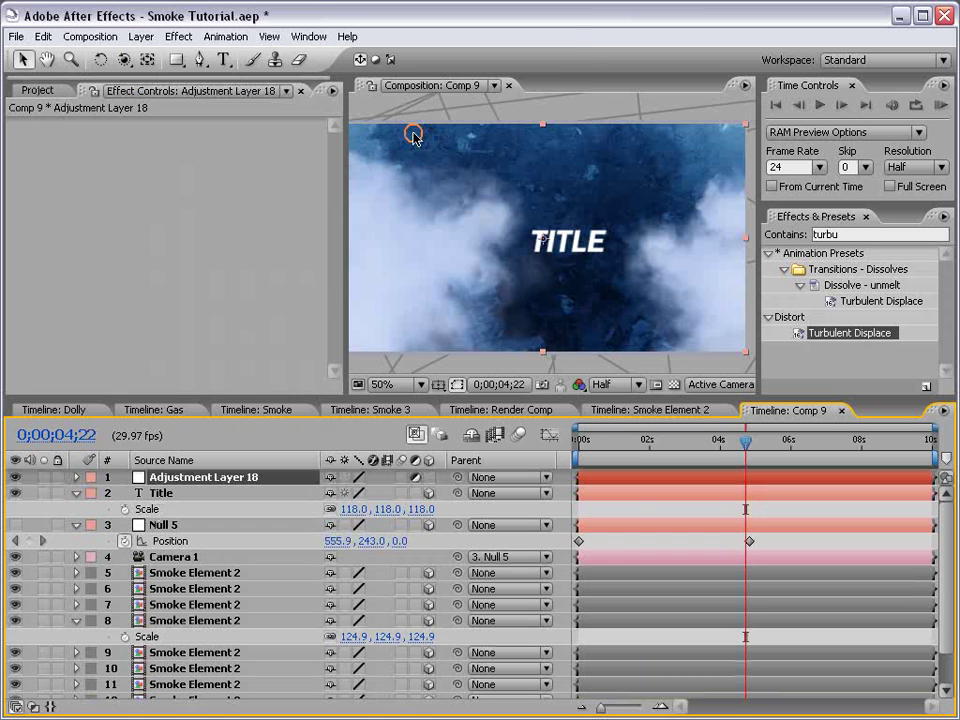
{"action": "left_click", "coordinate": [179, 36]}
{"action": "mouse_move", "coordinate": [250, 226]}
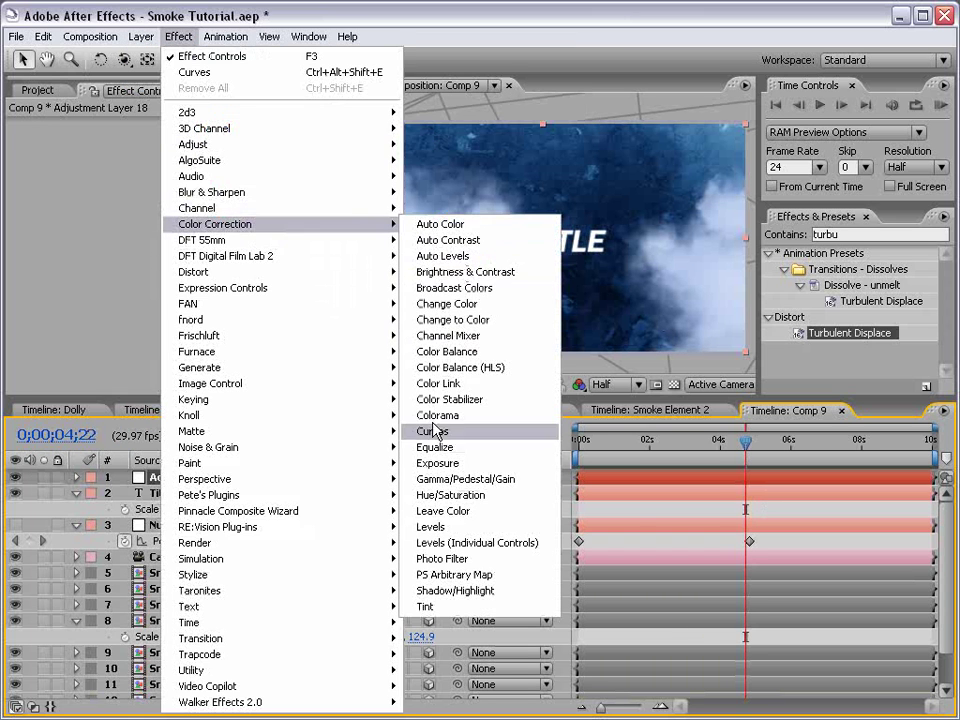
{"action": "left_click", "coordinate": [491, 432]}
{"action": "left_click", "coordinate": [190, 156]}
{"action": "left_click", "coordinate": [186, 176]}
{"action": "left_click_drag", "start_coordinate": [133, 268], "coordinate": [135, 282]}
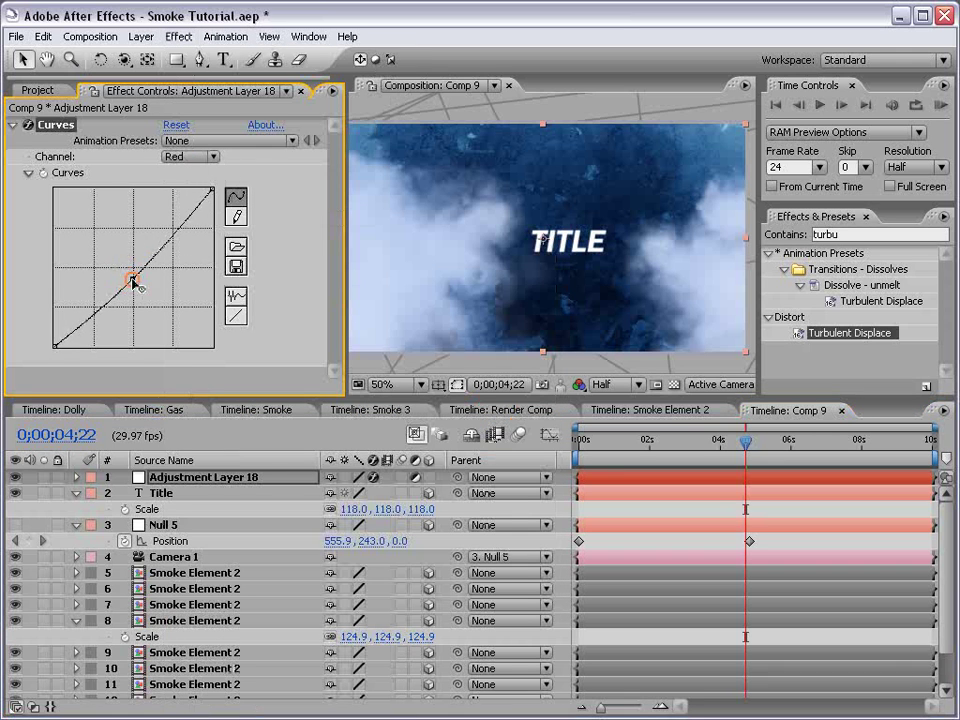
{"action": "left_click", "coordinate": [190, 156]}
{"action": "left_click", "coordinate": [189, 191]}
{"action": "left_click_drag", "start_coordinate": [122, 278], "coordinate": [121, 269]}
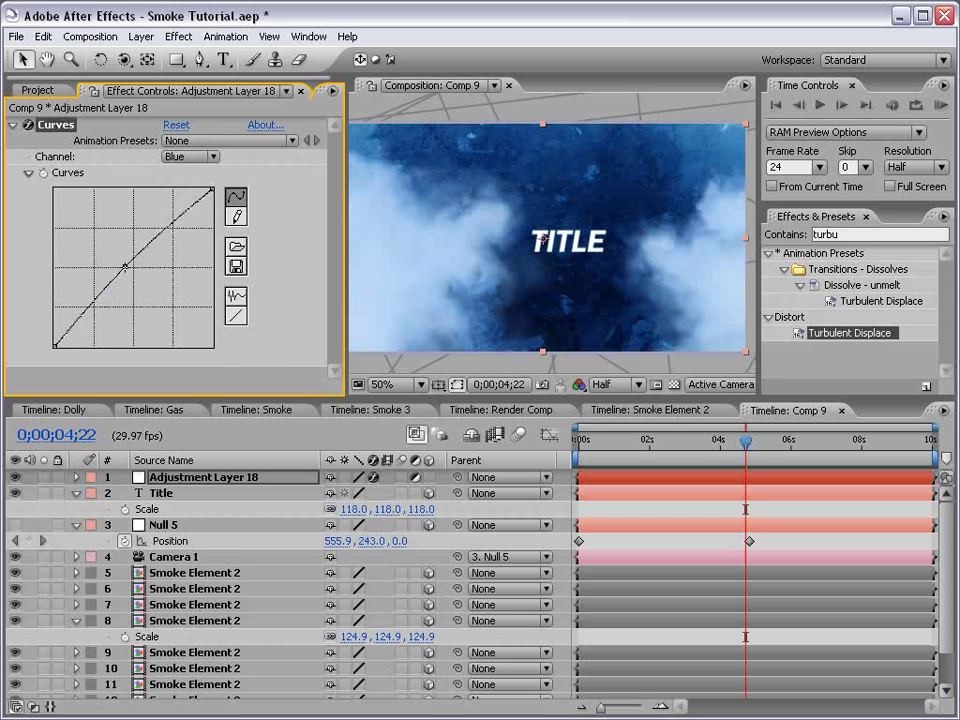
- Reveal Camera 1's Position and Point of Interest, preview, and select Null 5's 4-second keyframe
{"action": "left_click_drag", "start_coordinate": [738, 447], "coordinate": [576, 445]}
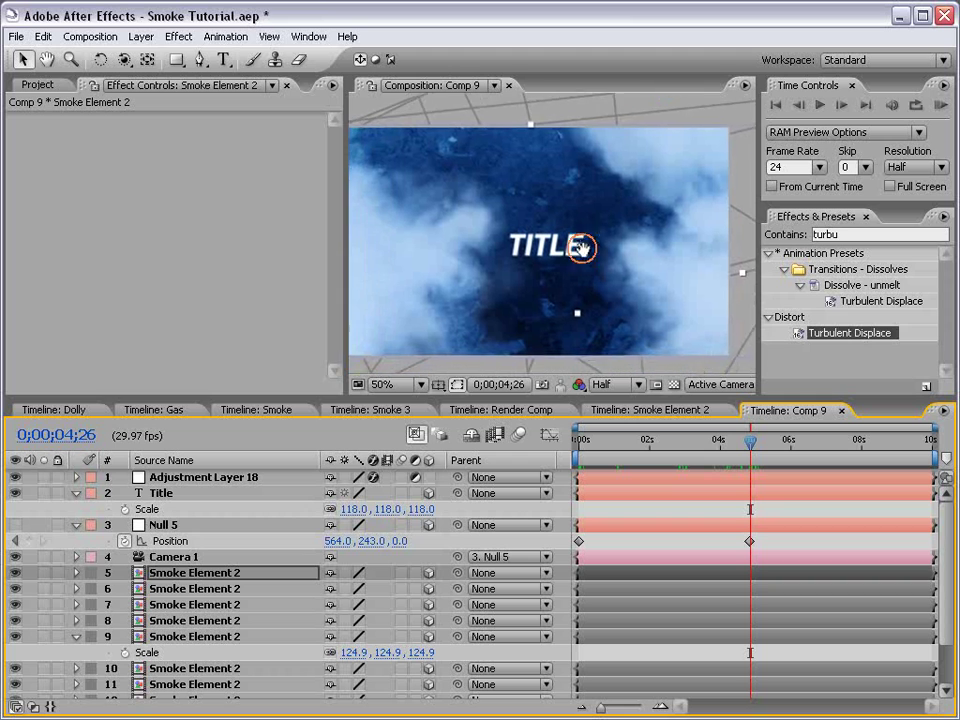
{"action": "left_click_drag", "start_coordinate": [347, 283], "coordinate": [250, 283]}
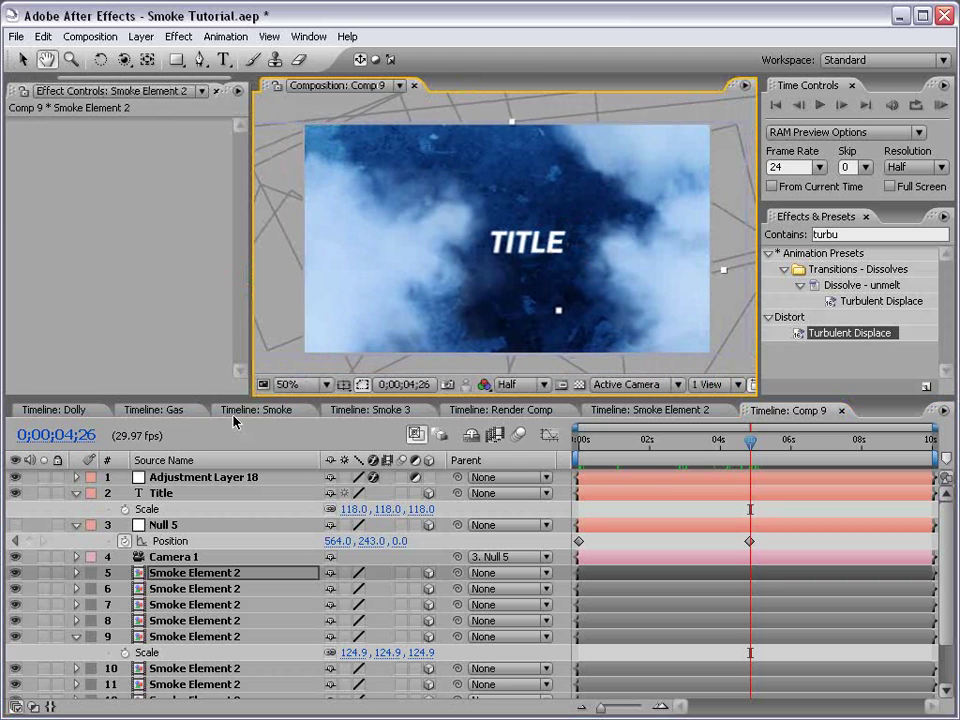
{"action": "left_click", "coordinate": [154, 522]}
{"action": "left_click", "coordinate": [157, 559]}
{"action": "key", "text": "p"}
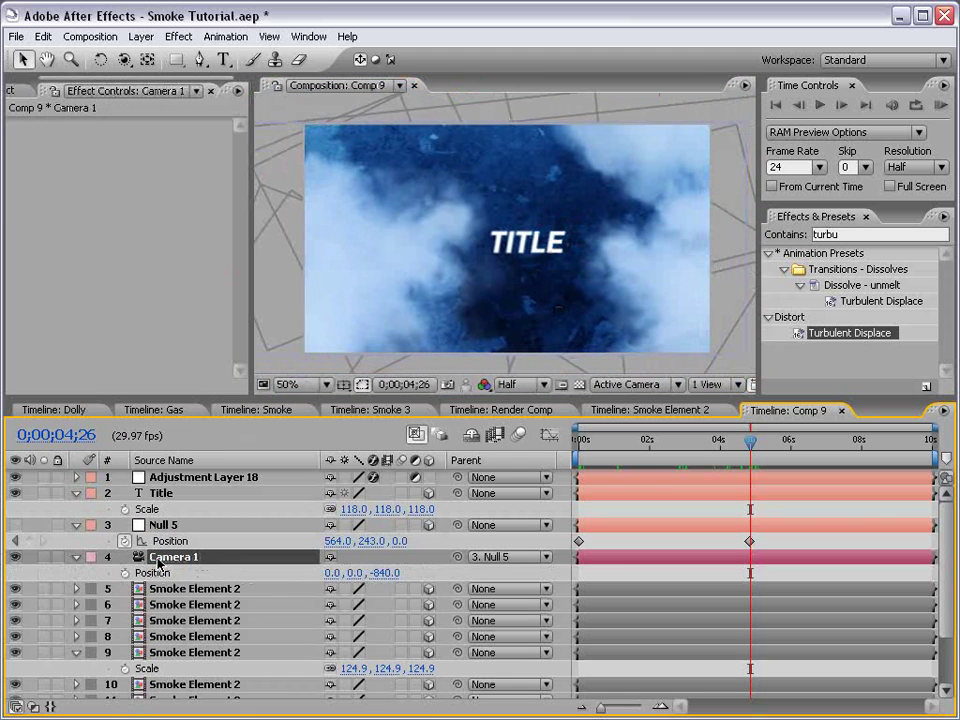
{"action": "key", "text": "shift+a"}
{"action": "key", "text": "KP_0"}
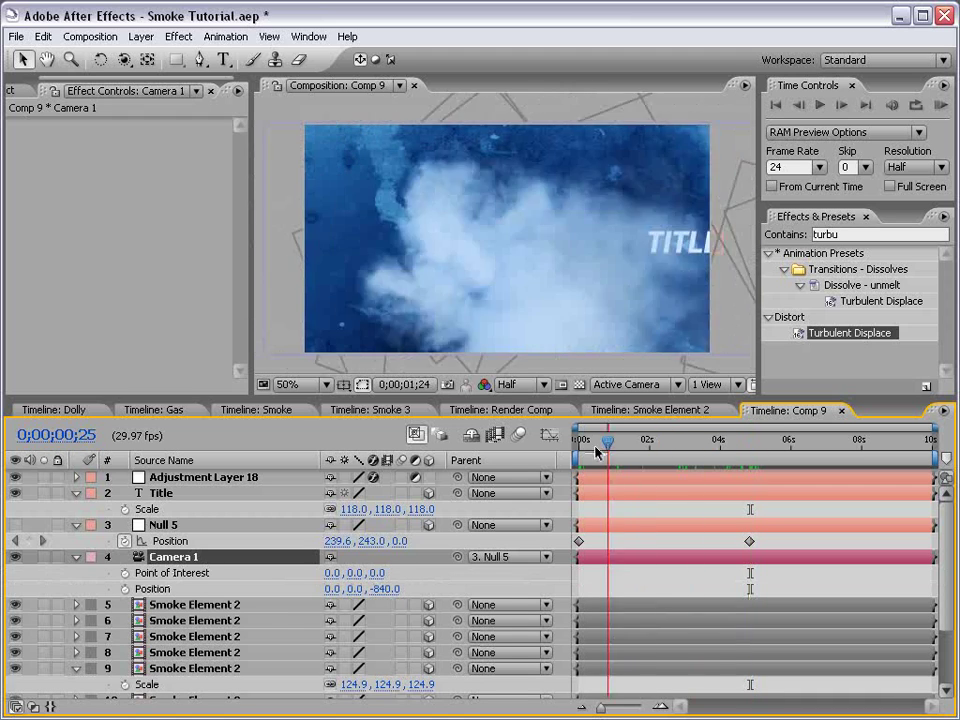
{"action": "left_click", "coordinate": [753, 457]}
{"action": "left_click", "coordinate": [749, 541]}
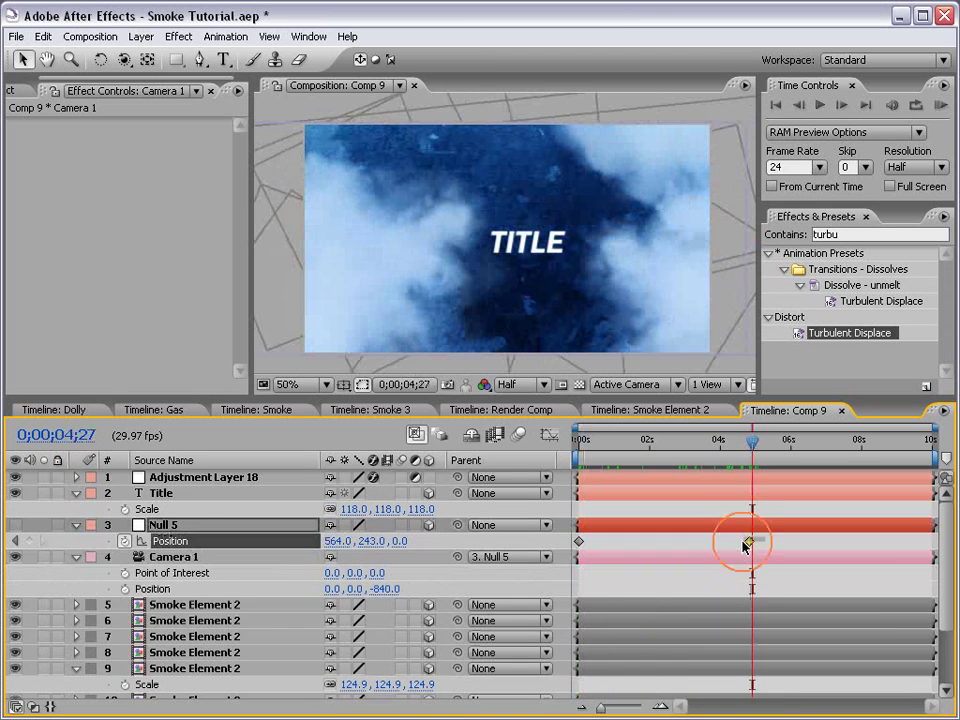
{"action": "left_click", "coordinate": [737, 457]}
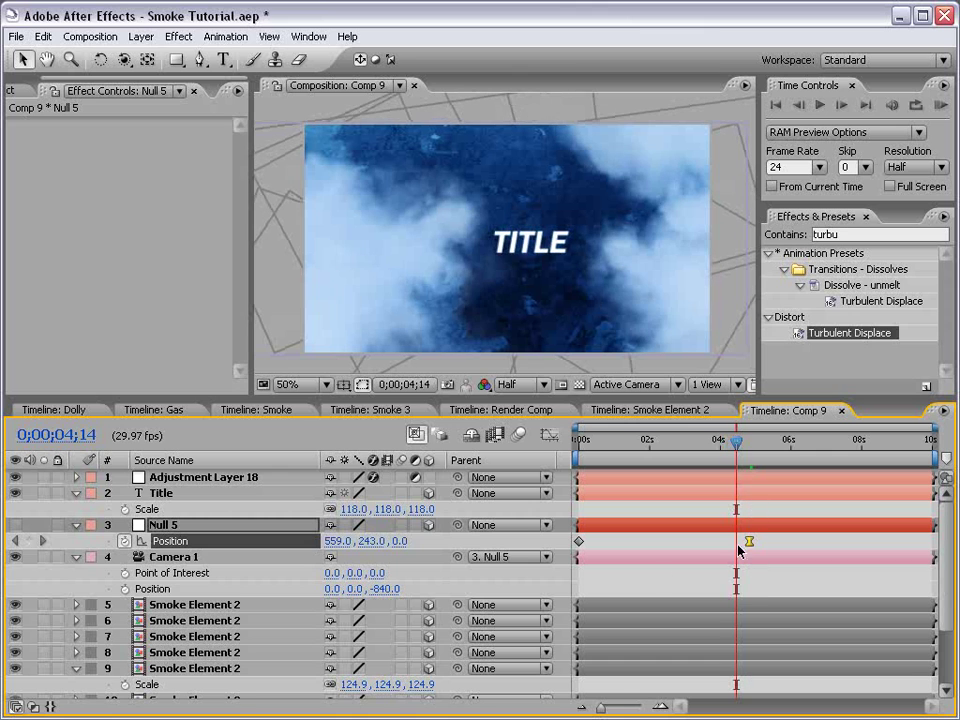
- Keyframe Camera 1's Position and Point of Interest, dollying its Z from -840 to -688 toward the title
{"action": "left_click", "coordinate": [124, 589]}
{"action": "left_click", "coordinate": [124, 573]}
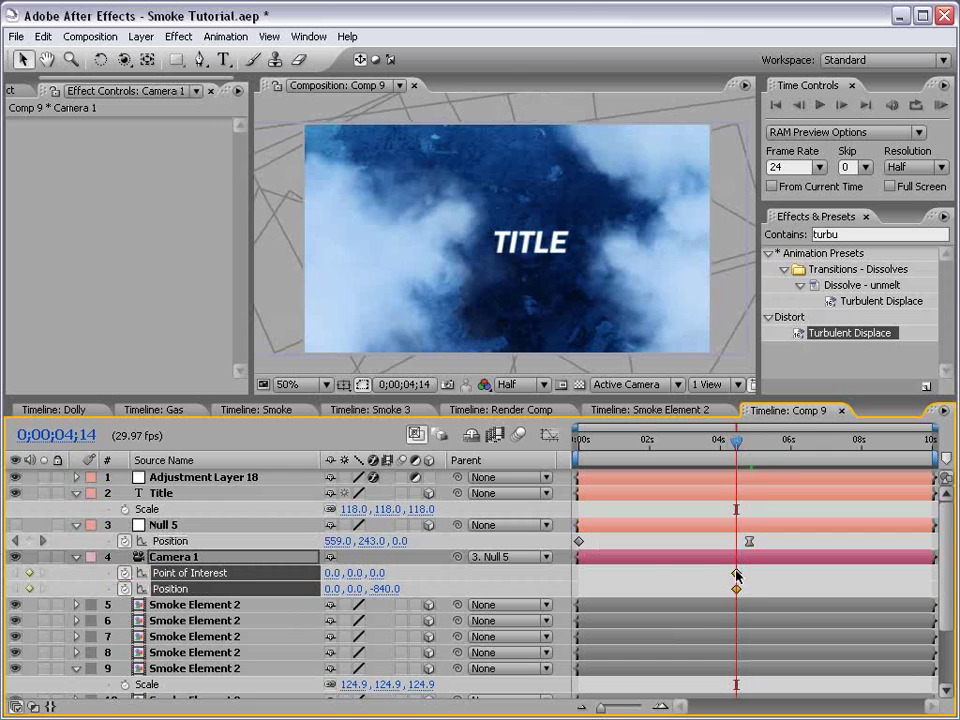
{"action": "left_click_drag", "start_coordinate": [743, 461], "coordinate": [829, 452]}
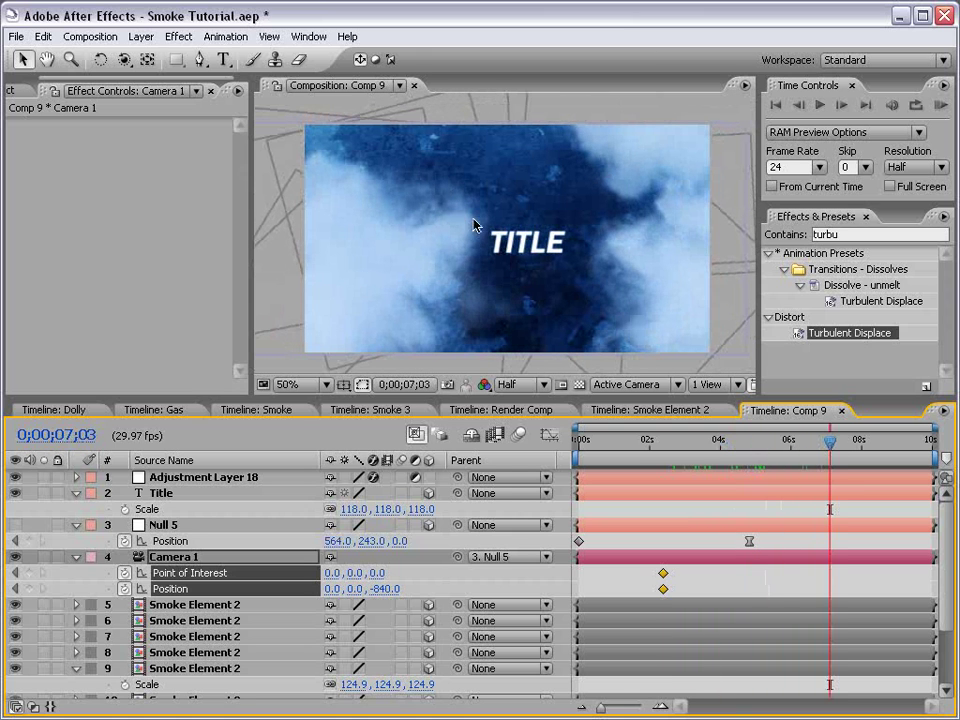
{"action": "left_click_drag", "start_coordinate": [124, 59], "coordinate": [200, 100]}
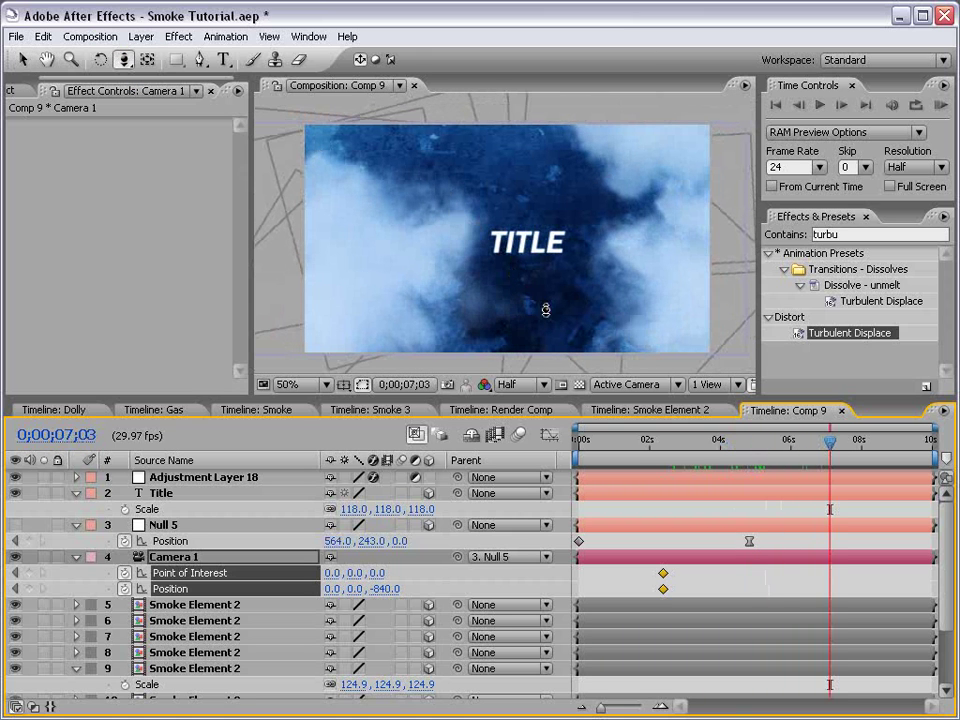
{"action": "left_click_drag", "start_coordinate": [551, 306], "coordinate": [568, 292]}
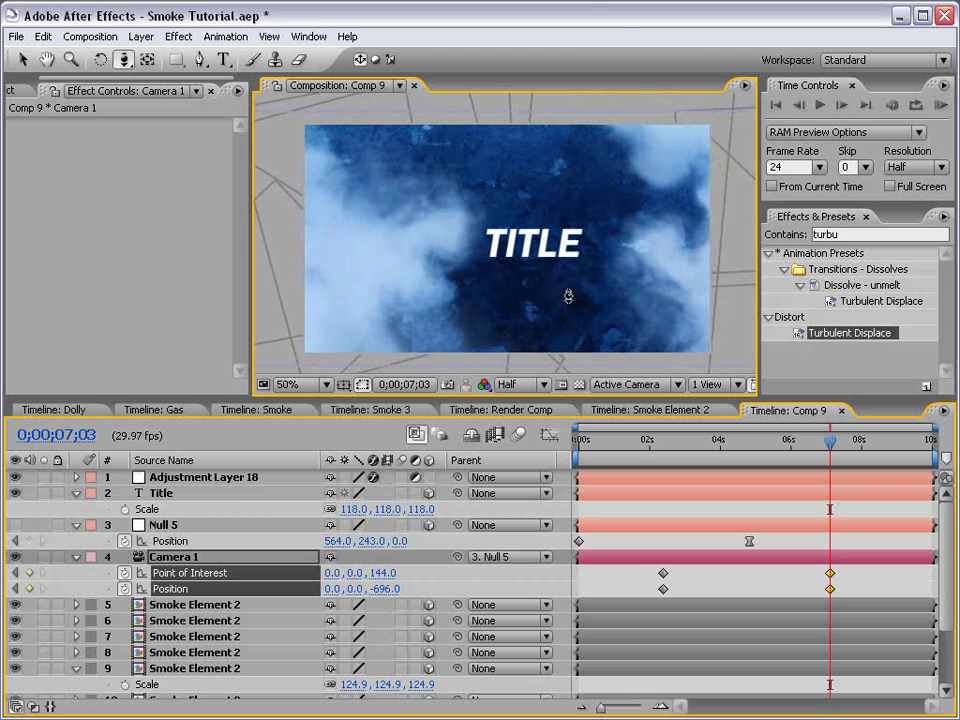
{"action": "left_click", "coordinate": [632, 578]}
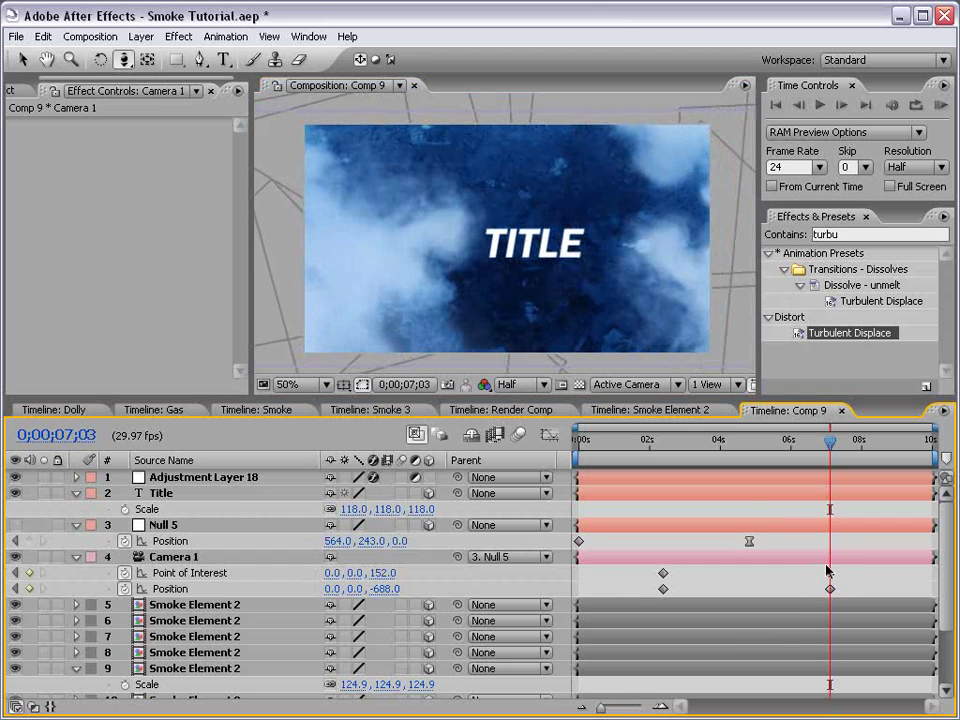
{"action": "left_click_drag", "start_coordinate": [828, 568], "coordinate": [656, 593]}
{"action": "left_click", "coordinate": [693, 588]}
- Set preview to Skip 1, RAM-preview the animation, and select the null and camera keyframes
{"action": "left_click_drag", "start_coordinate": [618, 447], "coordinate": [818, 443]}
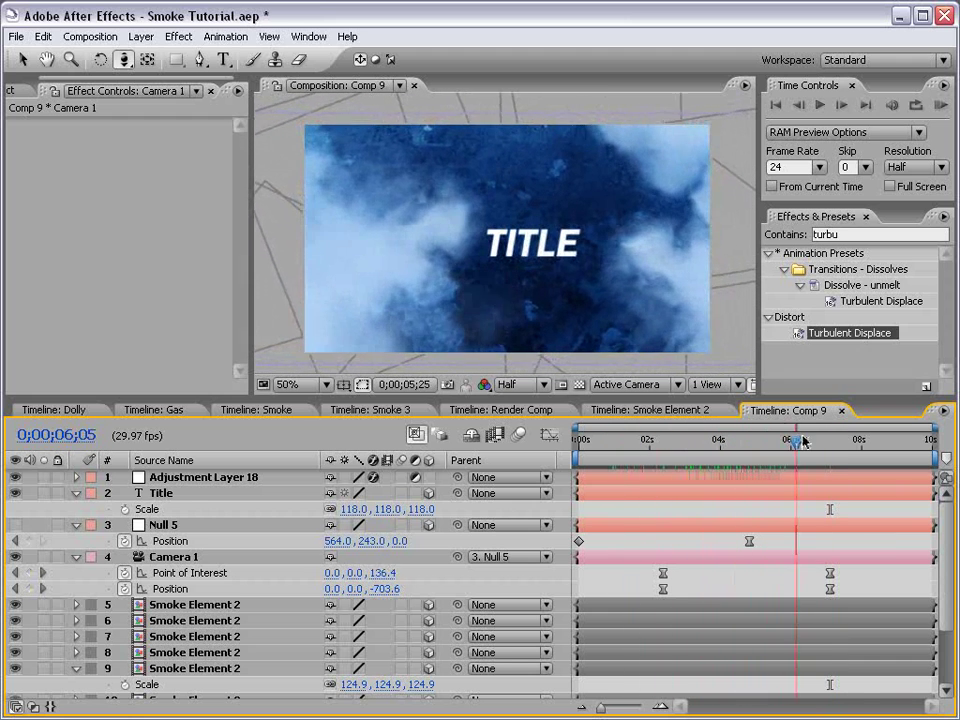
{"action": "left_click", "coordinate": [866, 167]}
{"action": "left_click", "coordinate": [848, 185]}
{"action": "key", "text": "KP_0"}
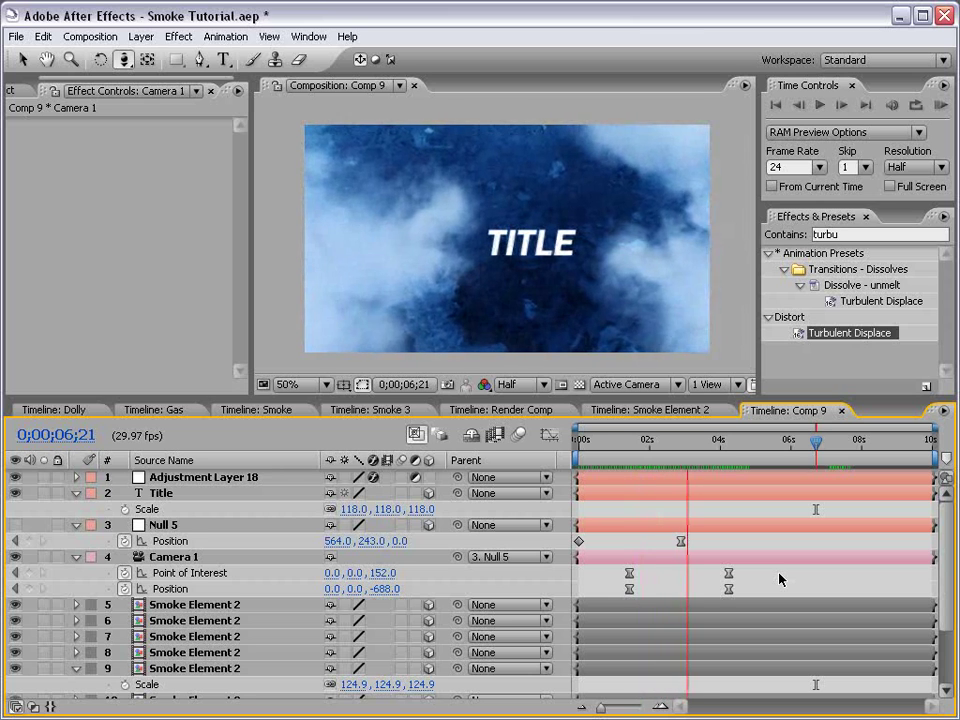
{"action": "key", "text": "space"}
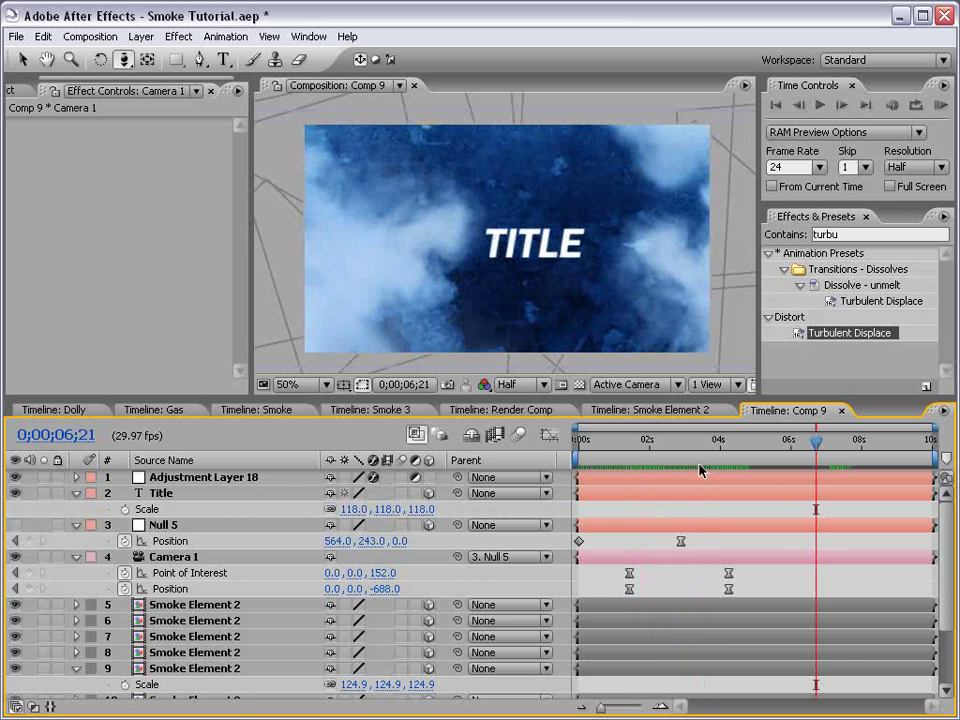
{"action": "mouse_move", "coordinate": [572, 533]}
{"action": "left_mouse_down"}
{"action": "mouse_move", "coordinate": [740, 598]}
{"action": "mouse_move", "coordinate": [777, 589]}
{"action": "left_mouse_up"}
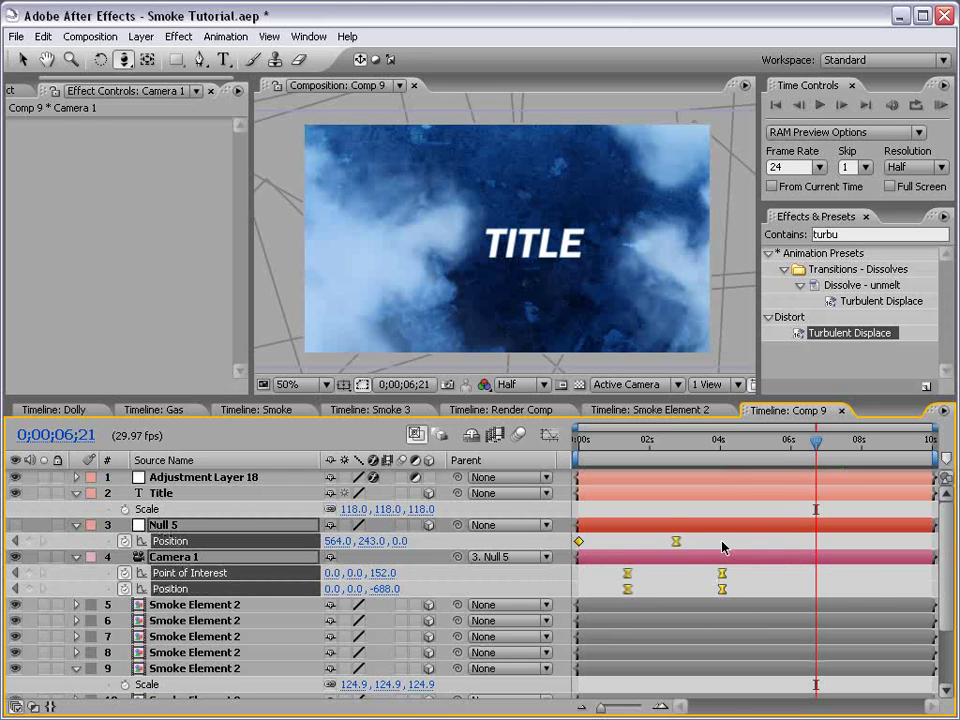
{"action": "mouse_move", "coordinate": [592, 447]}
{"action": "left_mouse_down"}
{"action": "mouse_move", "coordinate": [682, 455]}
{"action": "mouse_move", "coordinate": [600, 455]}
{"action": "left_mouse_up"}
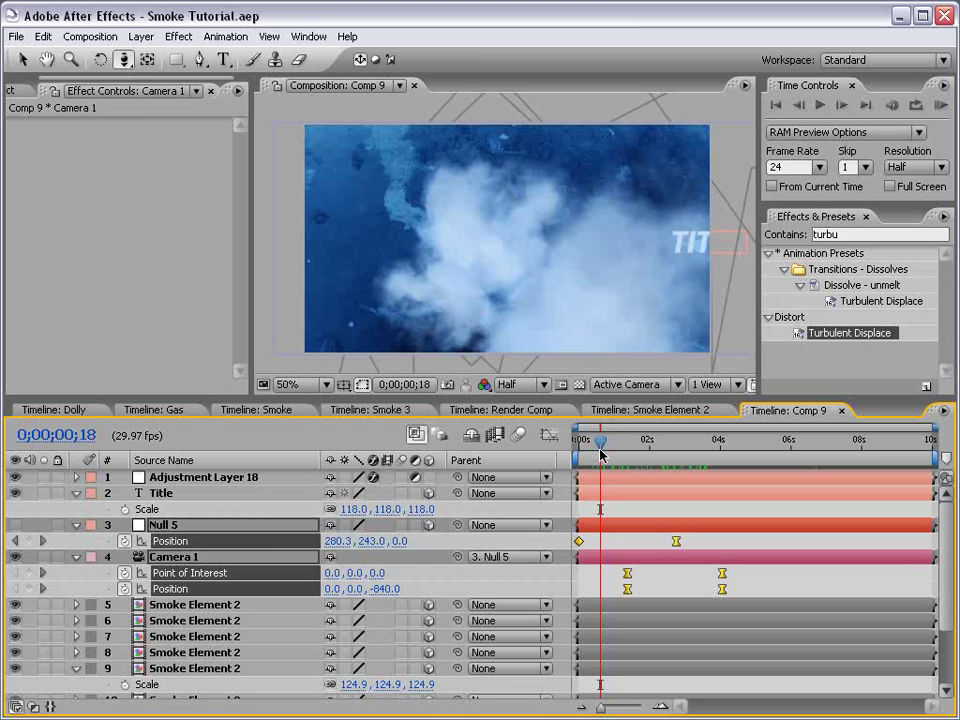
- Collapse all of Comp 9's layer properties and open the Smoke Element 2 precomp
{"action": "key", "text": "ctrl+a"}
{"action": "key", "text": "ctrl+grave"}
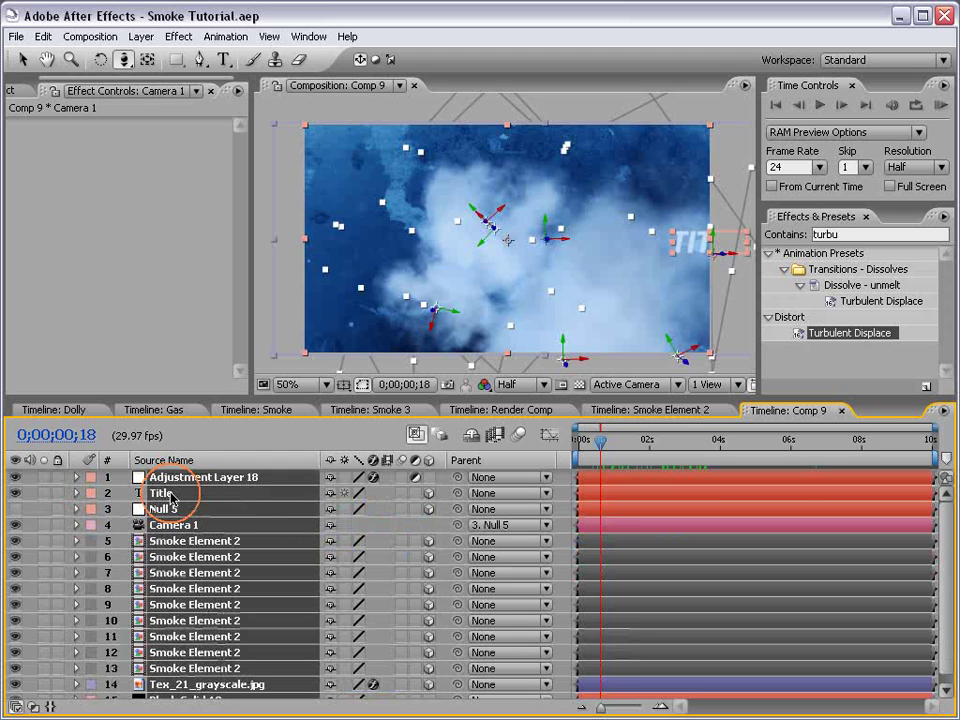
{"action": "left_click", "coordinate": [594, 495]}
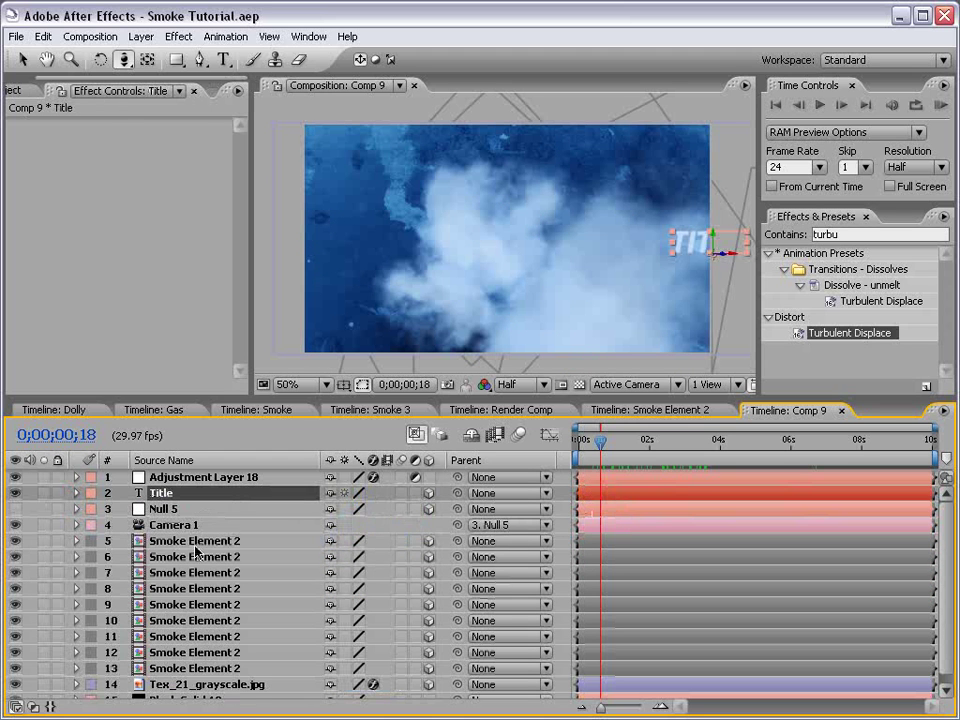
{"action": "left_click", "coordinate": [220, 542]}
{"action": "double_click", "coordinate": [238, 541]}
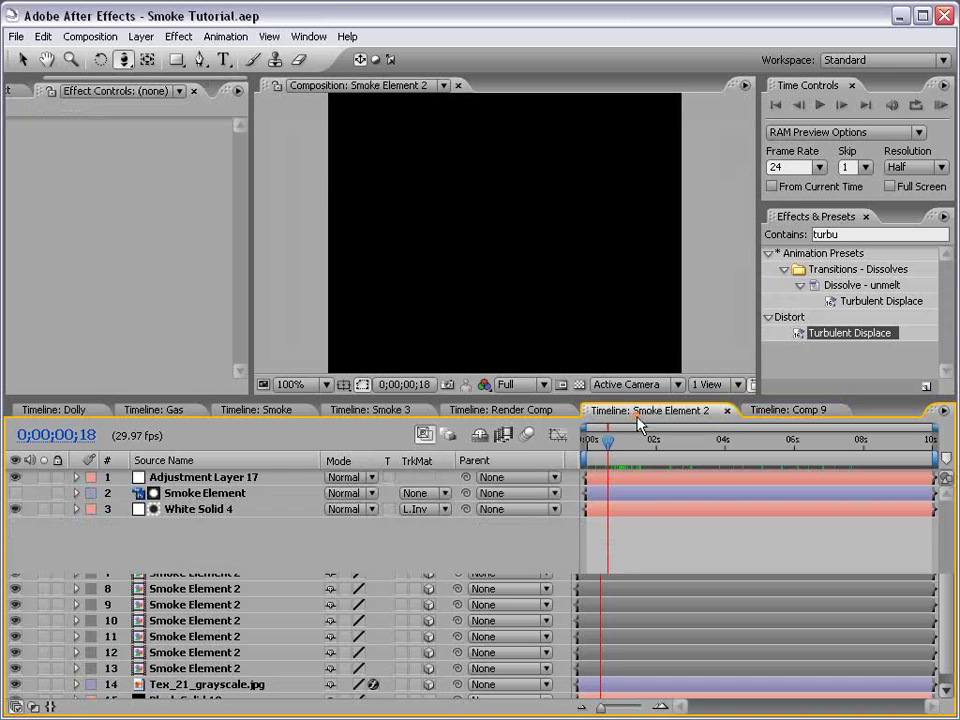
- Check Comp 9's title frame near 4 seconds, then view the Gas comp at about 8 seconds
{"action": "left_click", "coordinate": [765, 409]}
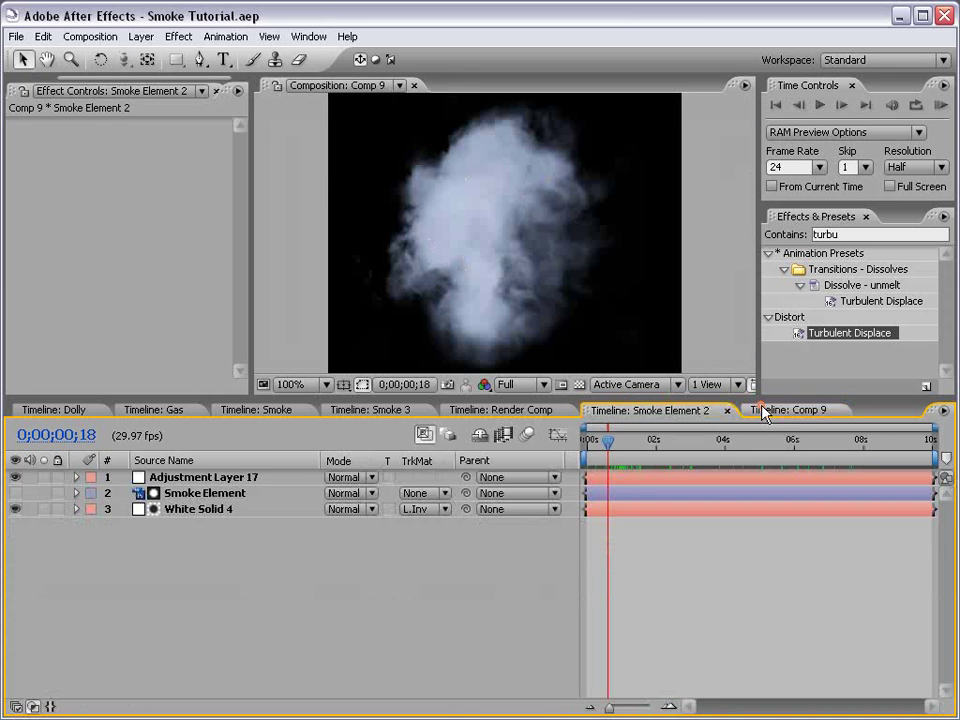
{"action": "left_click_drag", "start_coordinate": [640, 442], "coordinate": [733, 446]}
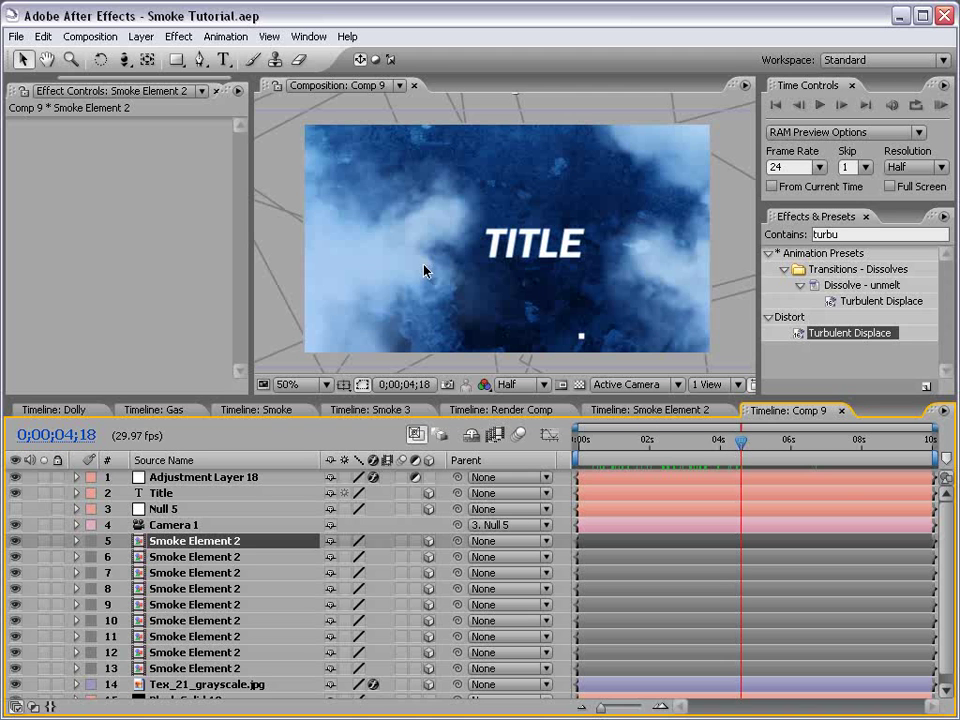
{"action": "left_click", "coordinate": [158, 409]}
{"action": "left_click_drag", "start_coordinate": [686, 445], "coordinate": [781, 447]}
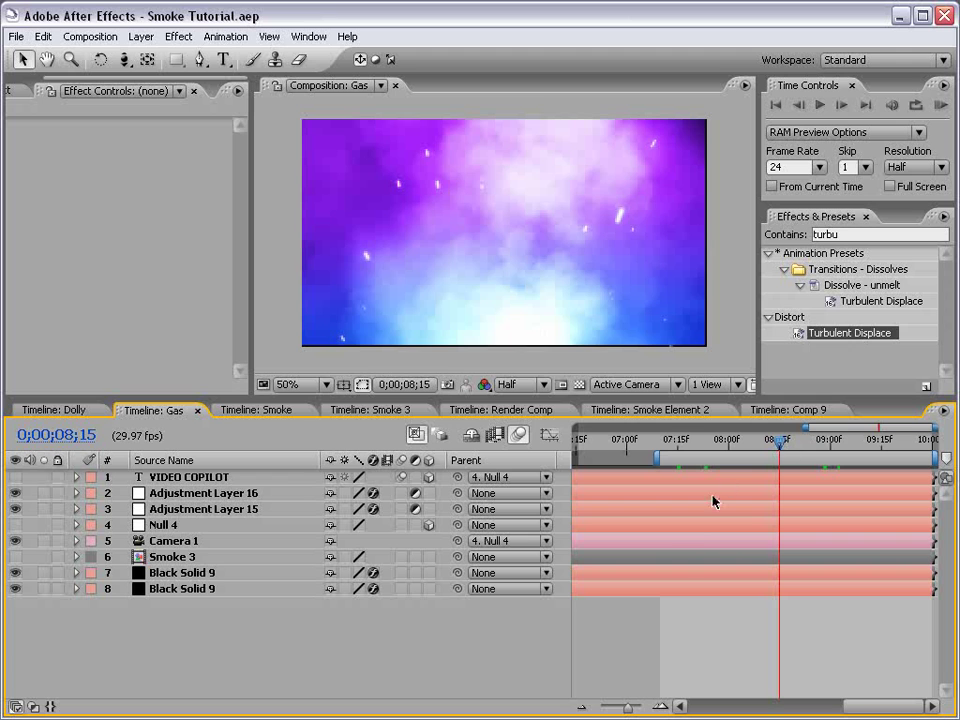
- Set the Gas viewer resolution to Full, briefly maximize the viewer, and show the Project panel
{"action": "left_click", "coordinate": [525, 384]}
{"action": "left_click", "coordinate": [530, 401]}
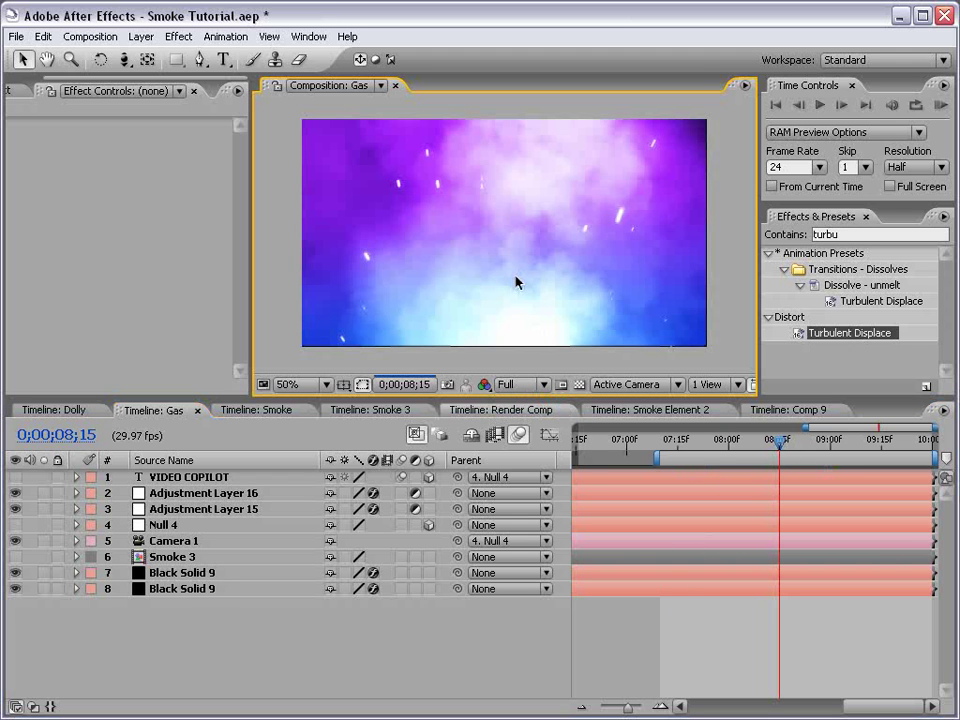
{"action": "key", "text": "grave"}
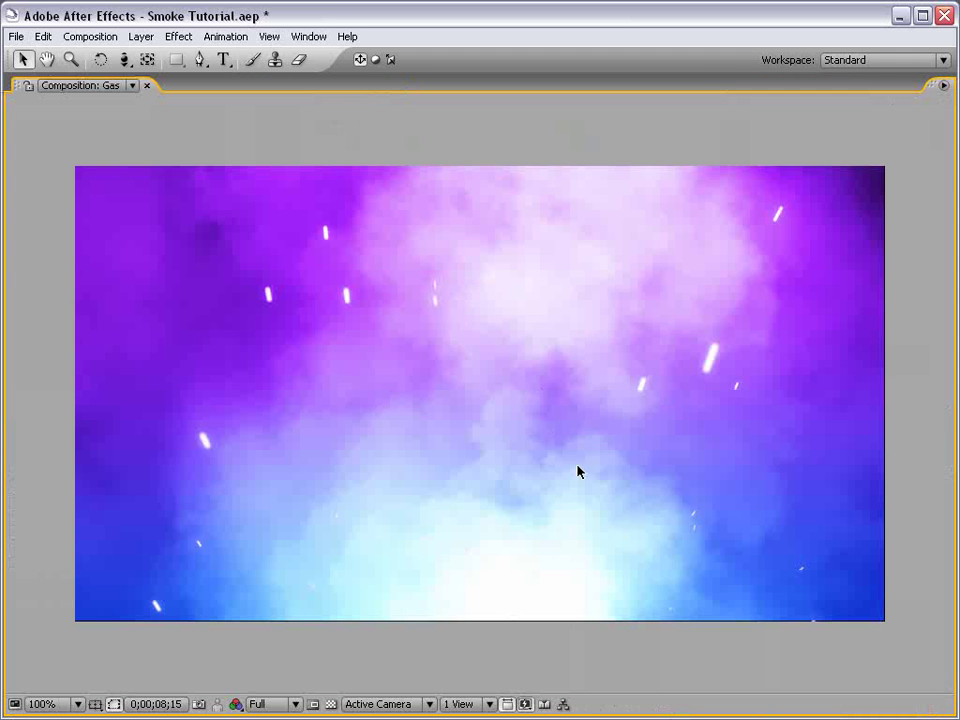
{"action": "scroll", "coordinate": [480, 395], "scroll_direction": "down", "scroll_amount": 2}
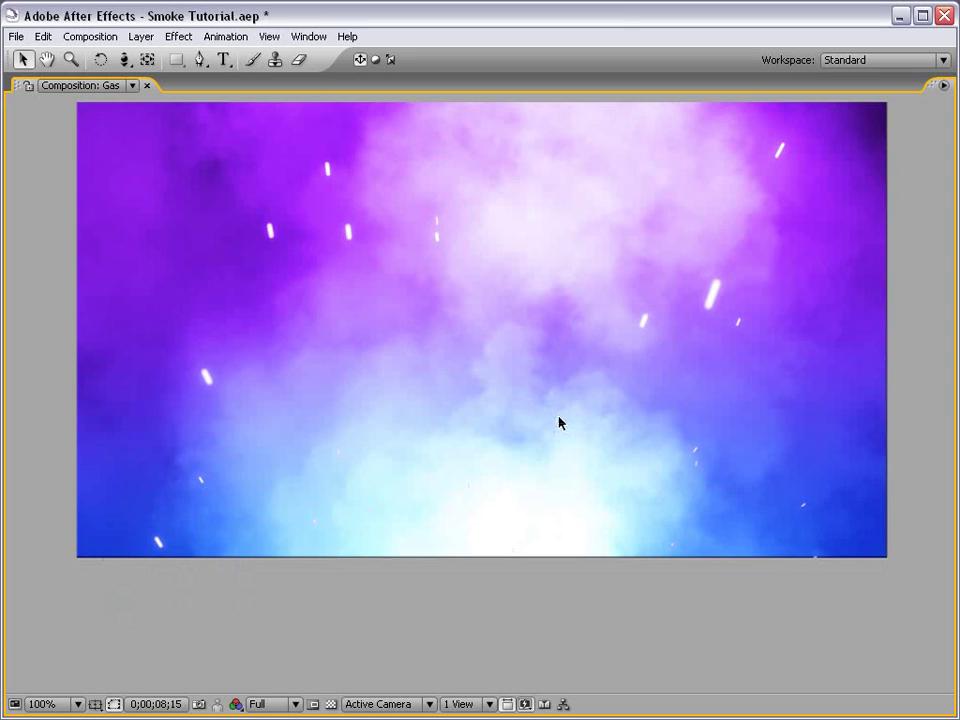
{"action": "key", "text": "grave"}
{"action": "left_click", "coordinate": [6, 90]}
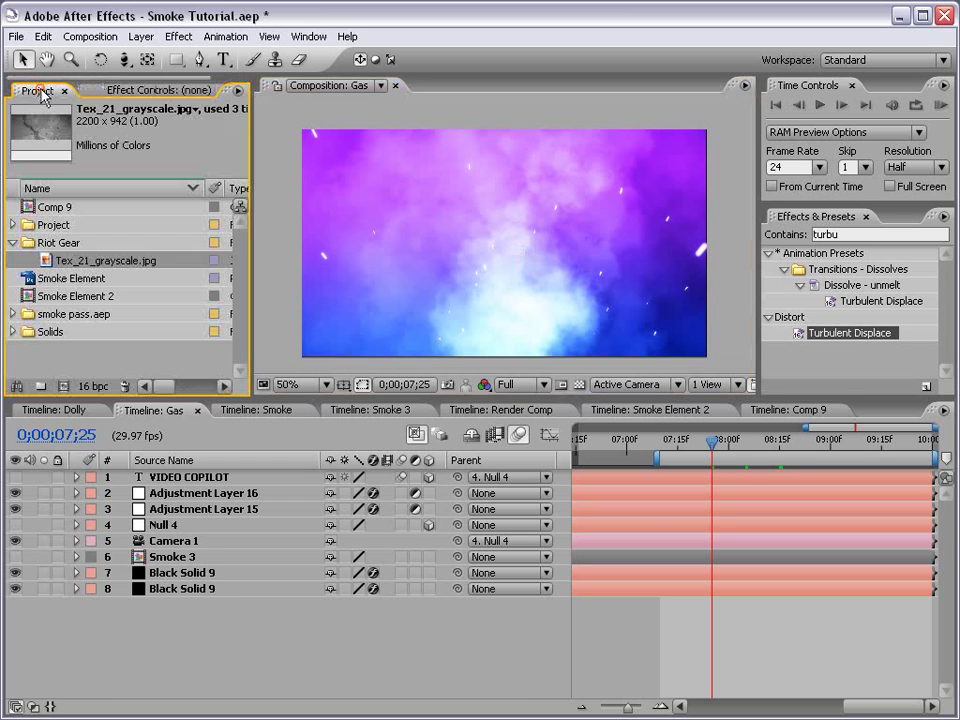
- Create a new 864 × 486 composition, Comp 10
{"action": "left_click", "coordinate": [90, 36]}
{"action": "left_click", "coordinate": [100, 58]}
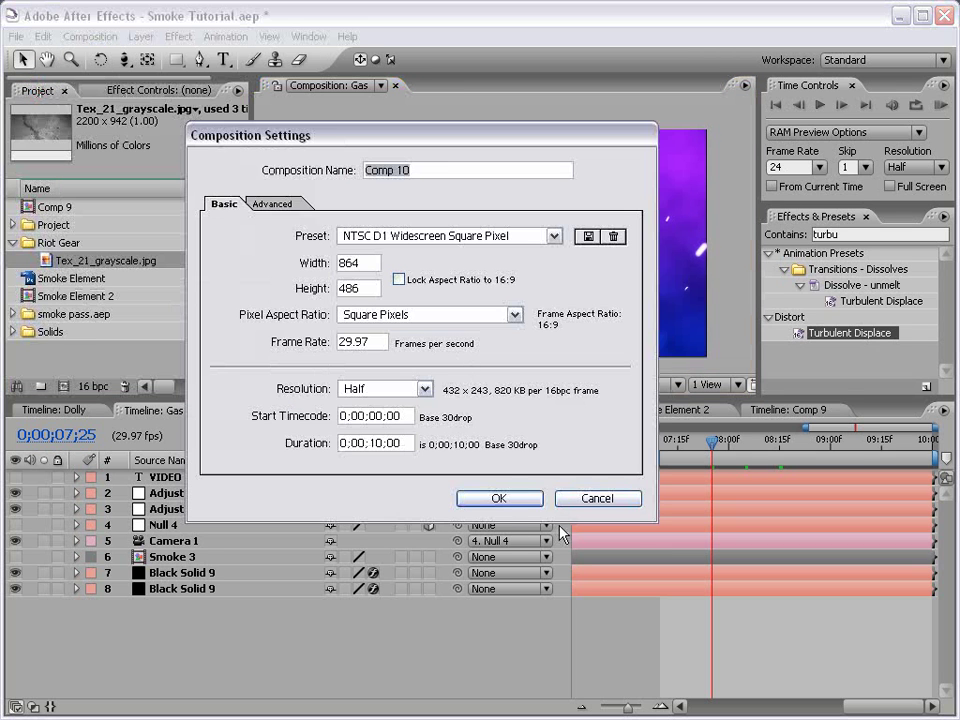
{"action": "left_click", "coordinate": [498, 498]}
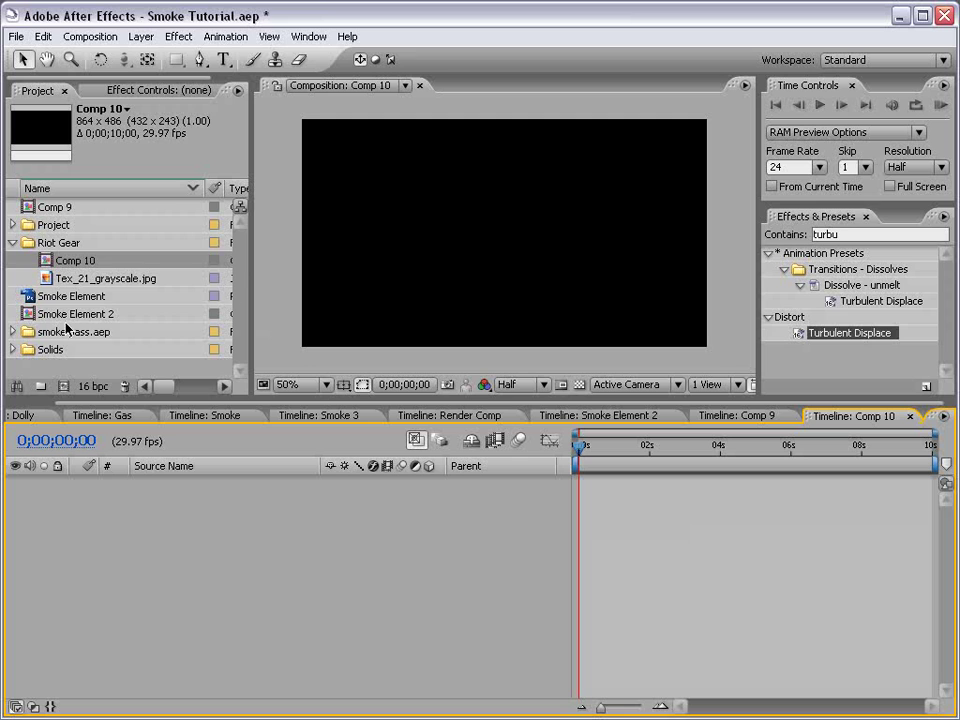
- Drag the Smoke Element 2 precomp into Comp 10 and scrub ahead to preview it
{"action": "left_click", "coordinate": [40, 296]}
{"action": "left_click", "coordinate": [57, 316]}
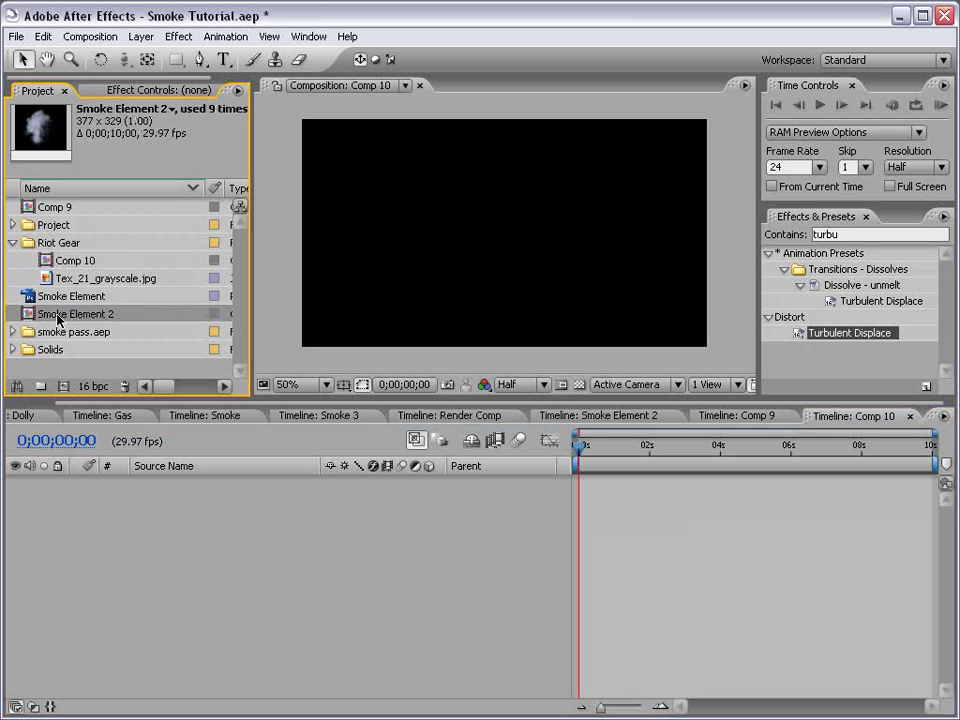
{"action": "left_click_drag", "start_coordinate": [25, 318], "coordinate": [510, 236]}
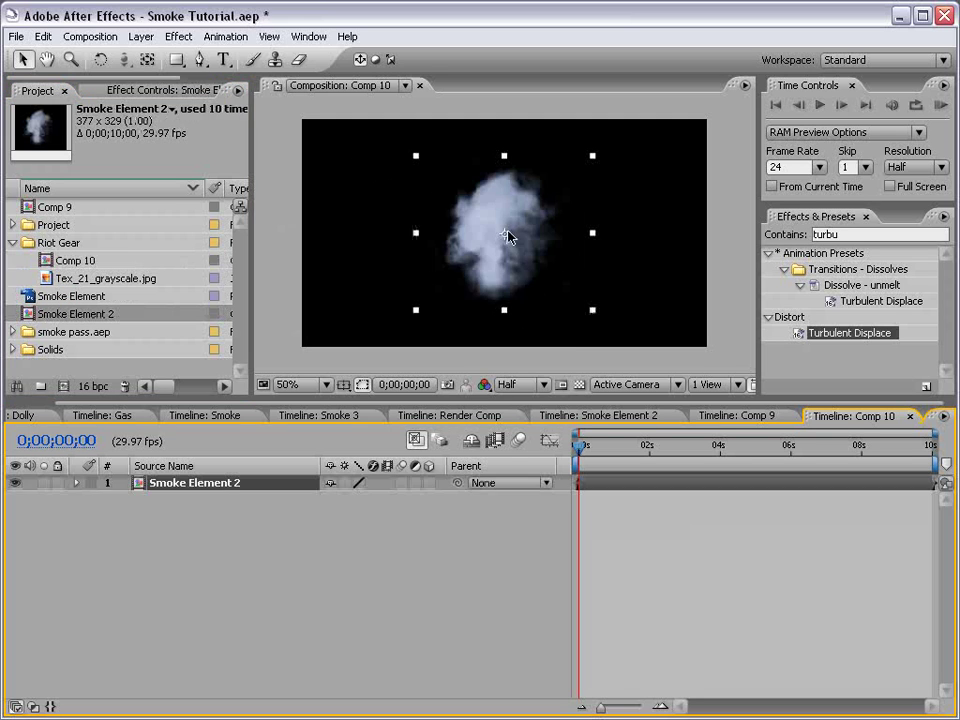
{"action": "mouse_move", "coordinate": [603, 437]}
{"action": "left_mouse_down"}
{"action": "mouse_move", "coordinate": [716, 445]}
{"action": "mouse_move", "coordinate": [493, 465]}
{"action": "left_mouse_up"}
- Open the Smoke Element 2 precomp and toggle Adjustment Layer 17's Turbulent Displace off and back on
{"action": "left_click", "coordinate": [627, 522]}
{"action": "double_click", "coordinate": [598, 490]}
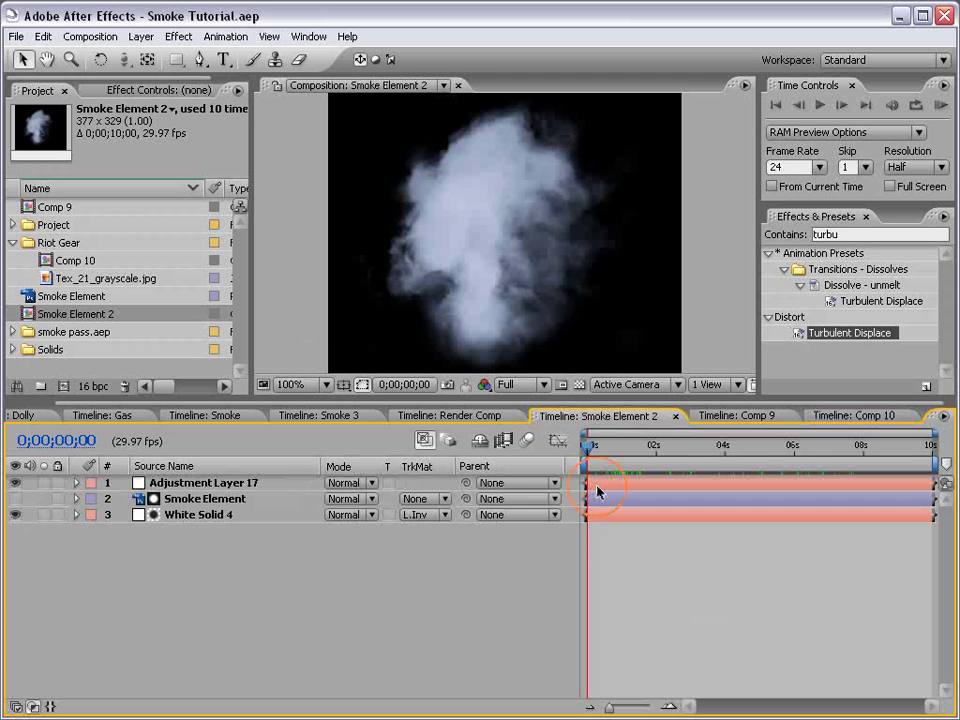
{"action": "left_click", "coordinate": [125, 89]}
{"action": "left_click", "coordinate": [274, 483]}
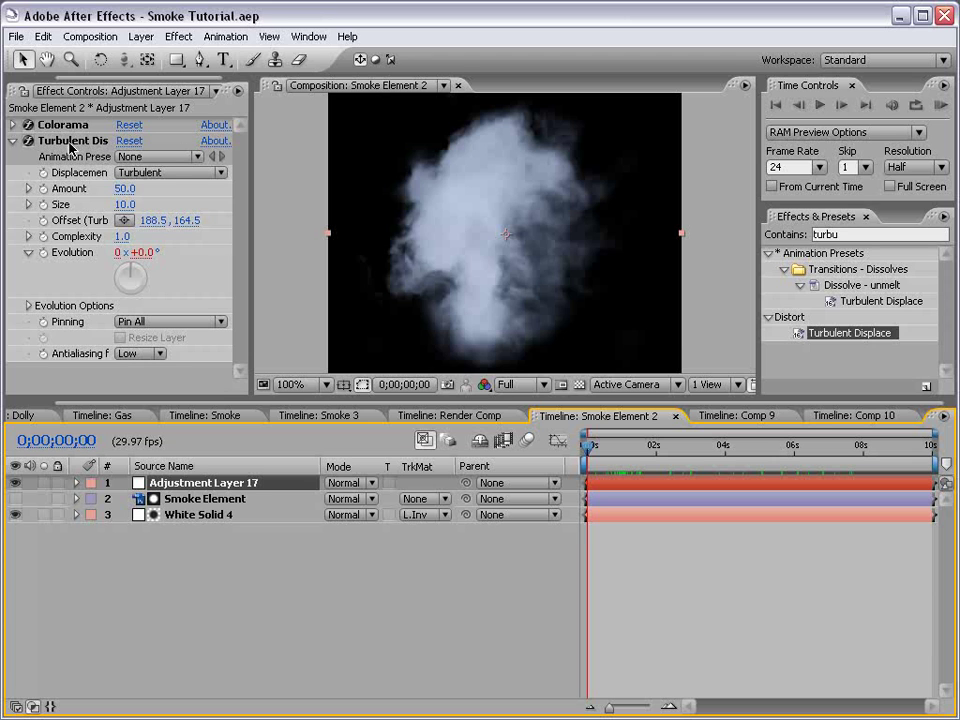
{"action": "left_click", "coordinate": [28, 141]}
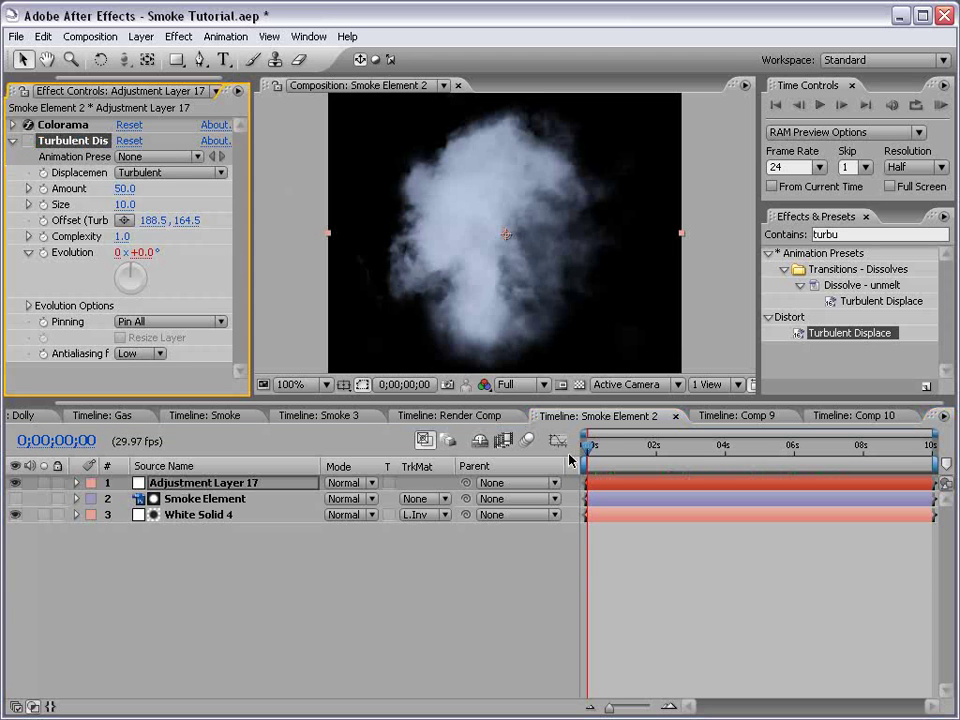
{"action": "left_click", "coordinate": [767, 455]}
{"action": "key", "text": "Home"}
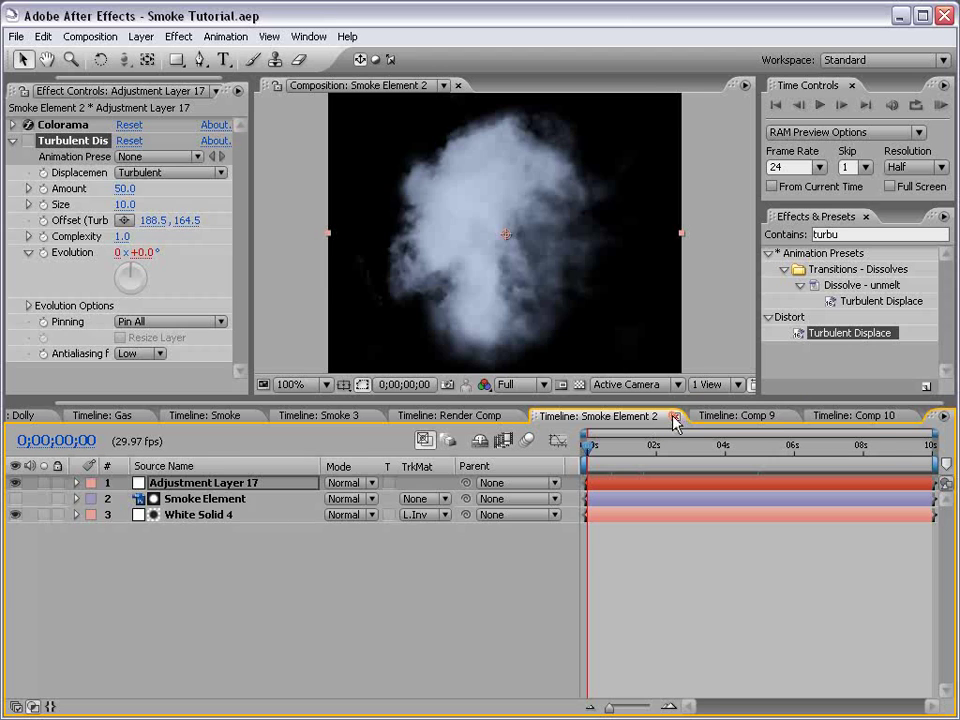
- Close the Smoke Element 2 timeline, returning to Comp 10 at its first frame
{"action": "left_click", "coordinate": [675, 418]}
{"action": "left_click", "coordinate": [786, 442]}
{"action": "key", "text": "Home"}
{"action": "left_click", "coordinate": [393, 557]}
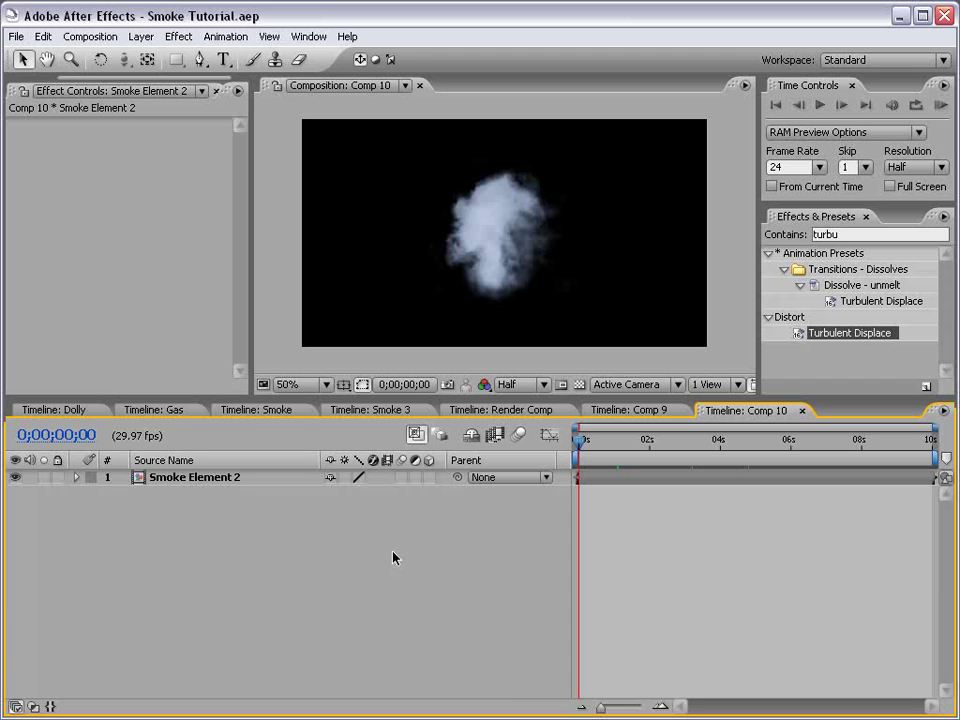
- Duplicate the smoke layer, make it 3D, and test-rotate it in space
{"action": "left_click", "coordinate": [516, 232]}
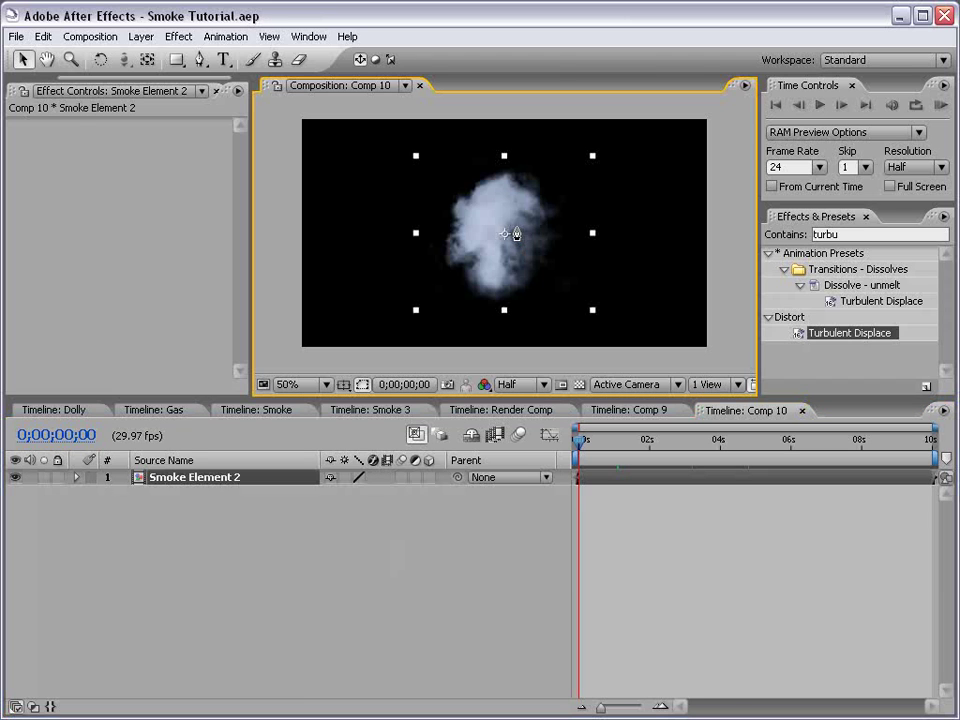
{"action": "key", "text": "ctrl+d"}
{"action": "left_click_drag", "start_coordinate": [429, 477], "coordinate": [429, 493]}
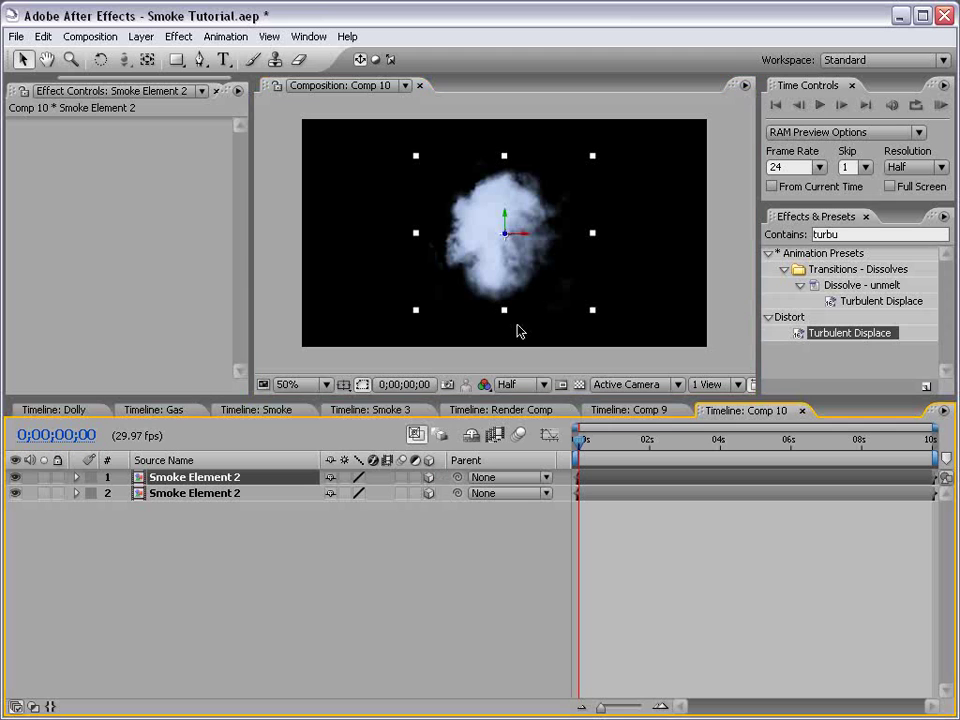
{"action": "left_click", "coordinate": [544, 216]}
{"action": "key", "text": "w"}
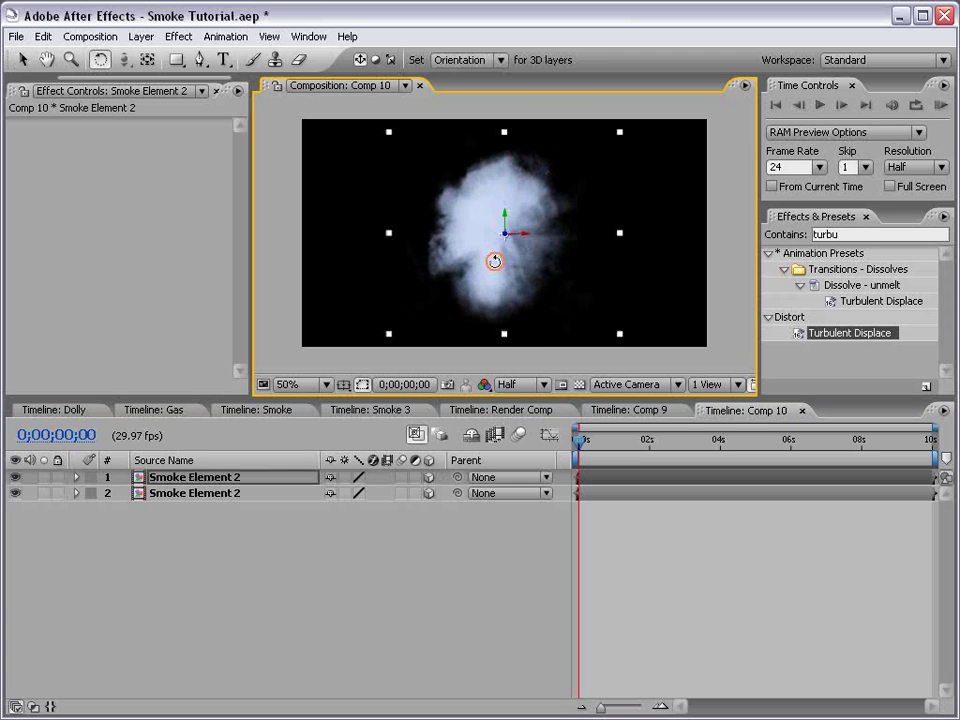
{"action": "left_click_drag", "start_coordinate": [505, 233], "coordinate": [576, 264]}
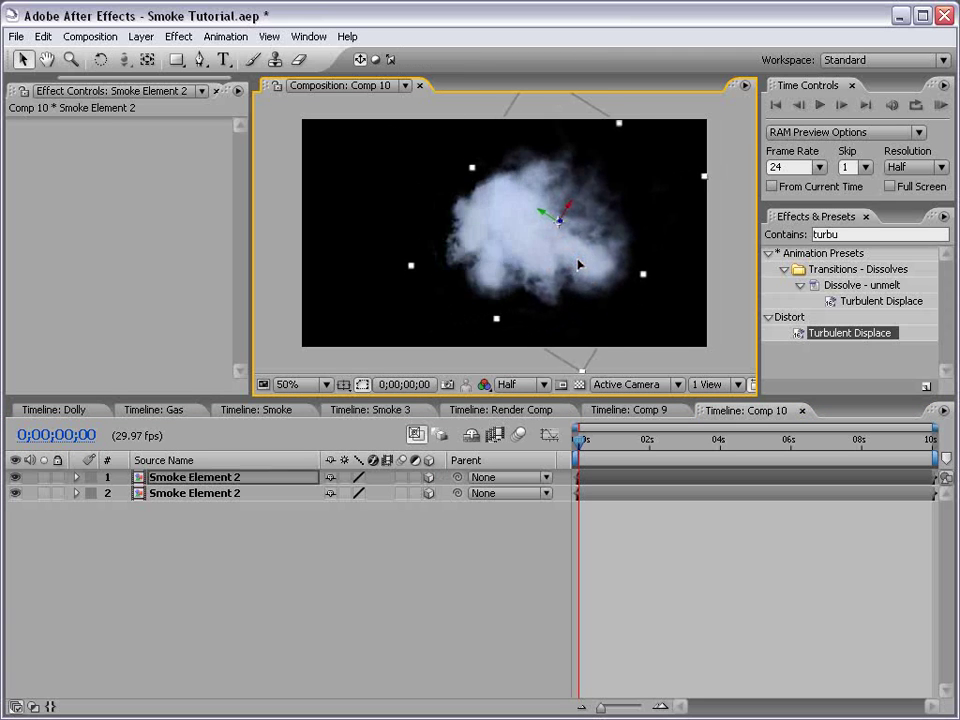
{"action": "key", "text": "v"}
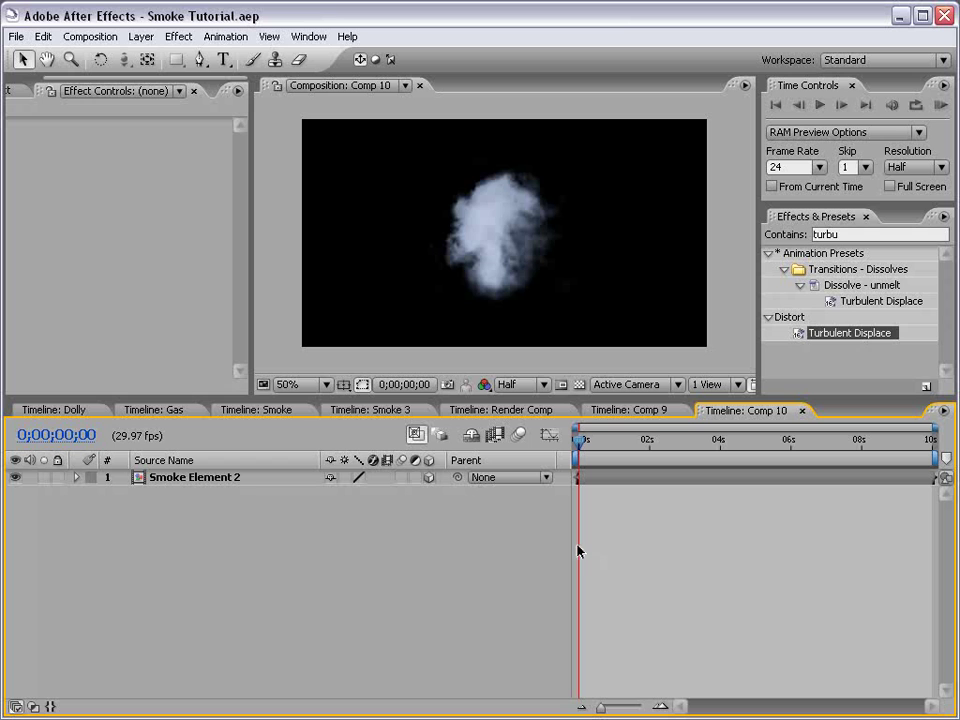
- Choose Layer > New > Solid to bring up the solid settings
{"action": "left_click", "coordinate": [141, 36]}
{"action": "mouse_move", "coordinate": [151, 56]}
{"action": "left_click", "coordinate": [437, 74]}
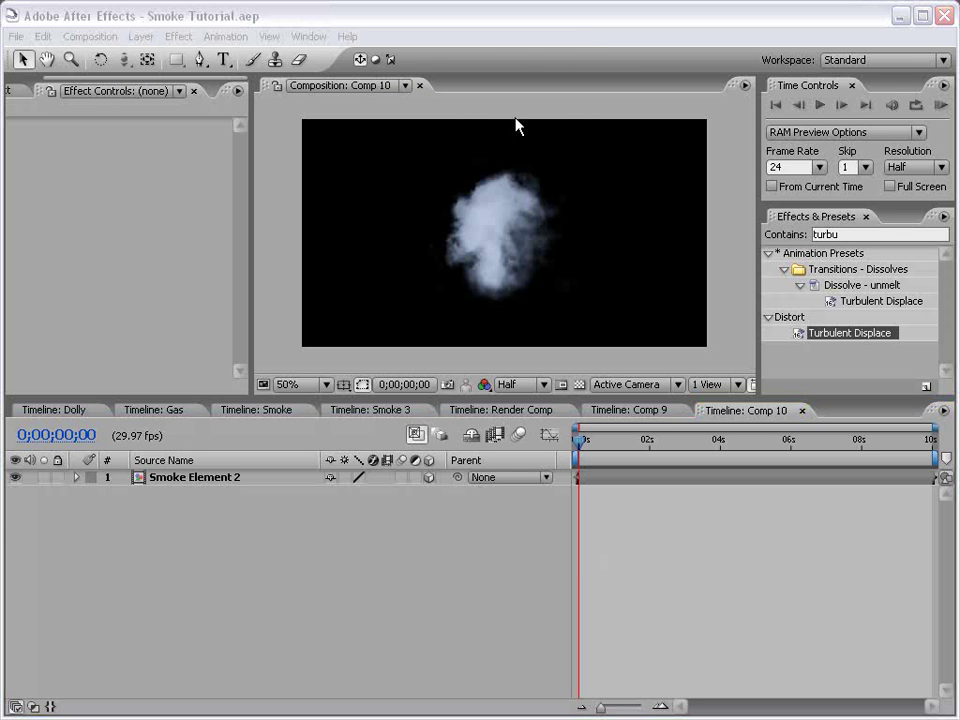
- Create the black solid and apply Trapcode Particular to it
{"action": "left_click", "coordinate": [578, 544]}
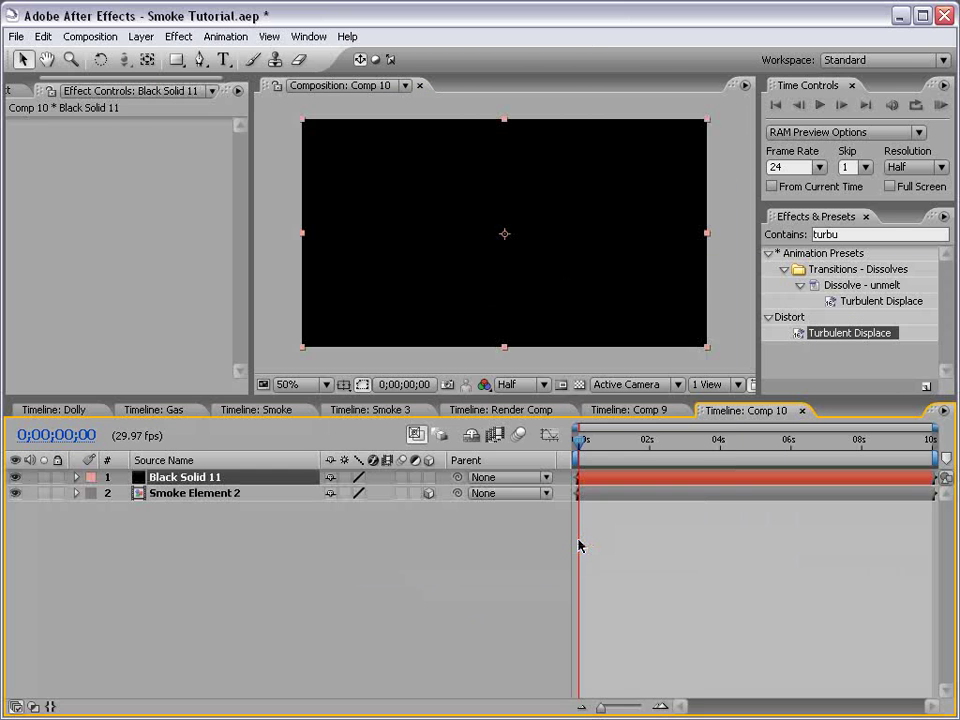
{"action": "left_click", "coordinate": [179, 37]}
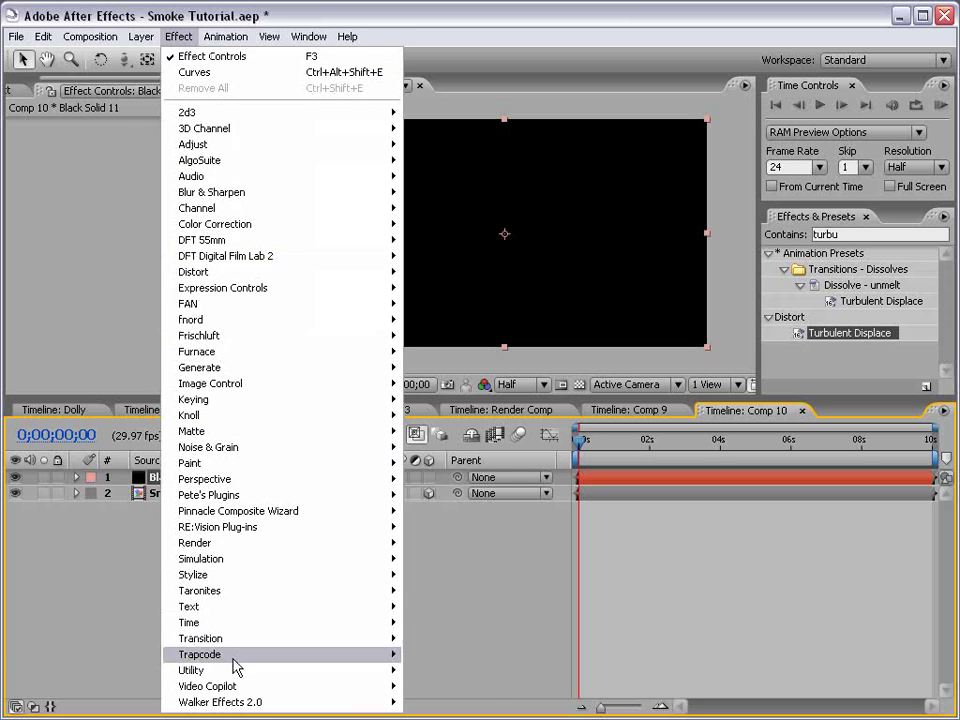
{"action": "mouse_move", "coordinate": [233, 656]}
{"action": "left_click", "coordinate": [438, 702]}
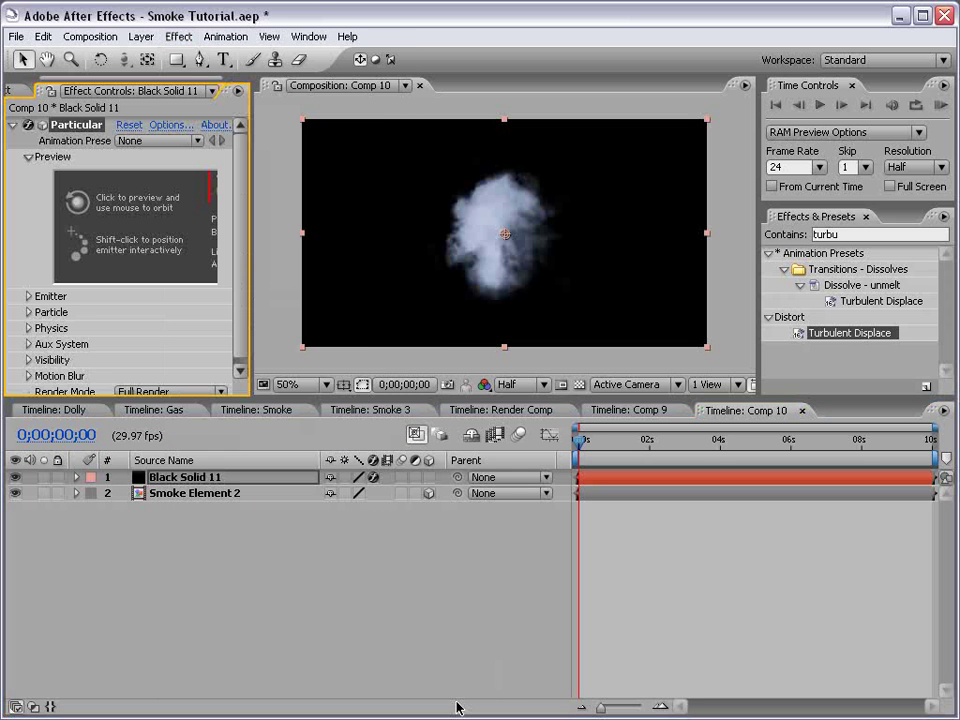
- Hide the Smoke Element 2 layer and rename the black solid 'Particular'
{"action": "left_click", "coordinate": [15, 494]}
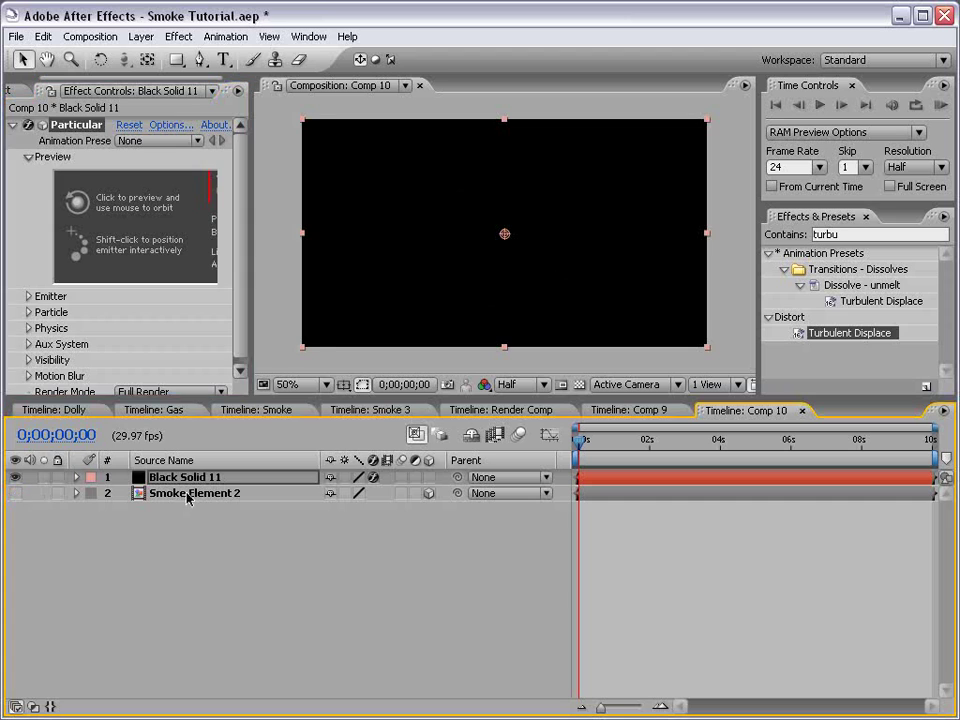
{"action": "left_click", "coordinate": [190, 496]}
{"action": "left_click", "coordinate": [177, 478]}
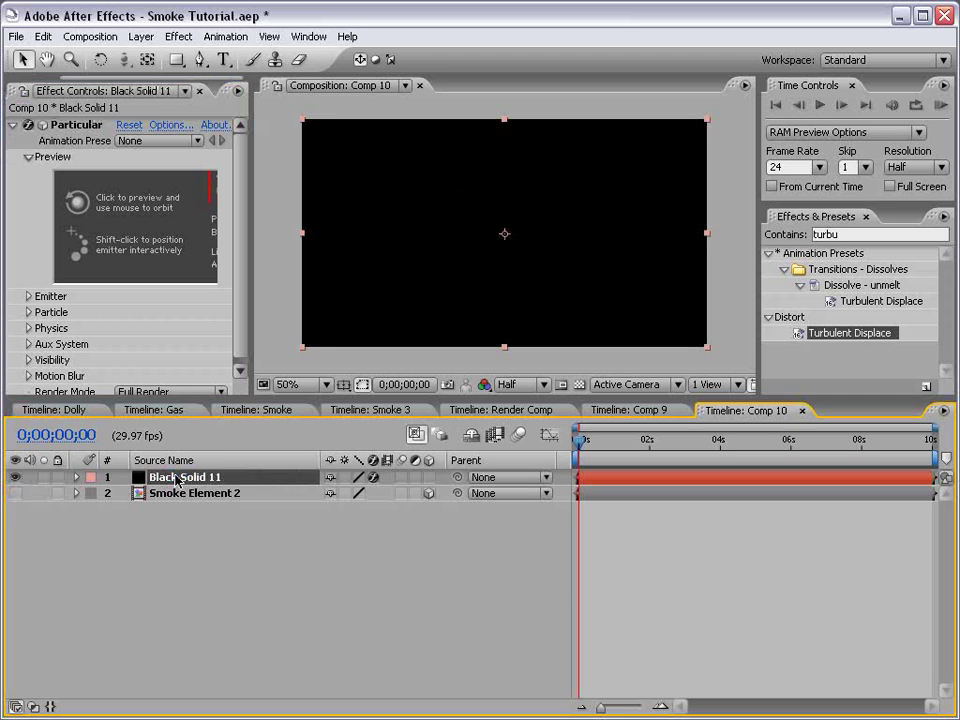
{"action": "key", "text": "Return"}
{"action": "type", "text": "Particular"}
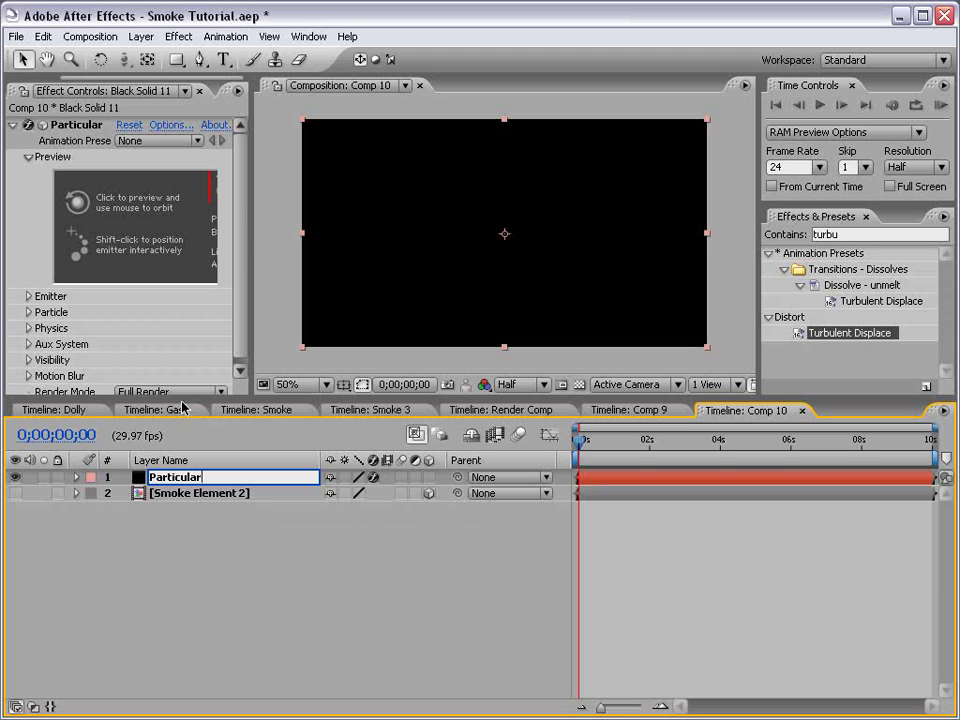
{"action": "key", "text": "Return"}
{"action": "left_click_drag", "start_coordinate": [250, 264], "coordinate": [314, 263]}
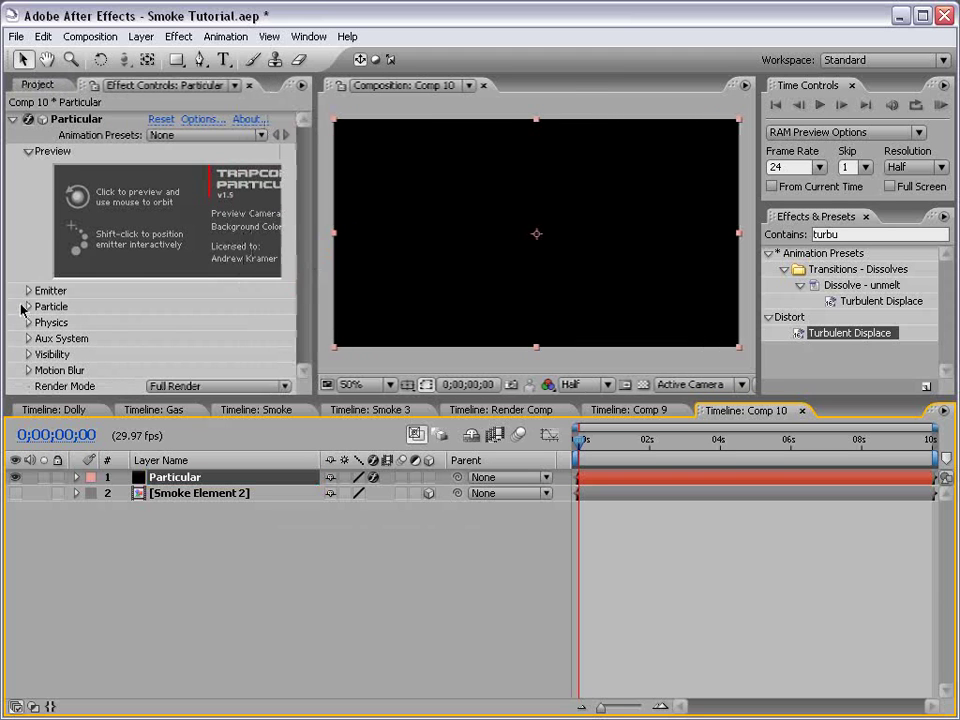
{"action": "left_click", "coordinate": [27, 289]}
- Move to 0;00;02;13 and set Particular's Particles/sec to 10
{"action": "left_click", "coordinate": [648, 437]}
{"action": "left_click_drag", "start_coordinate": [648, 437], "coordinate": [665, 437]}
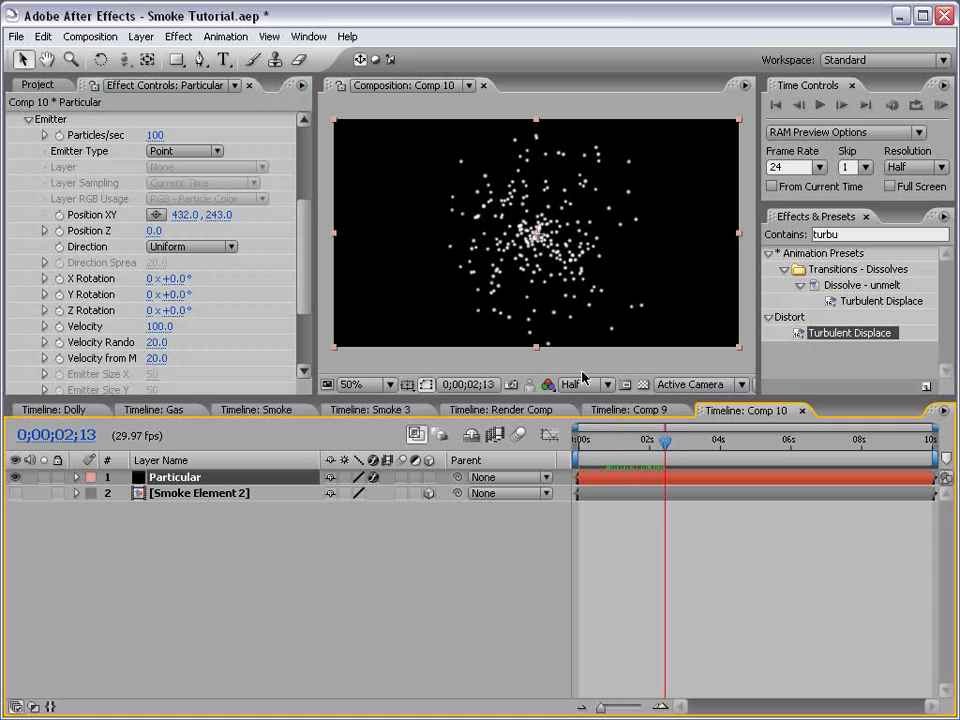
{"action": "scroll", "coordinate": [219, 219], "scroll_direction": "up", "scroll_amount": 3}
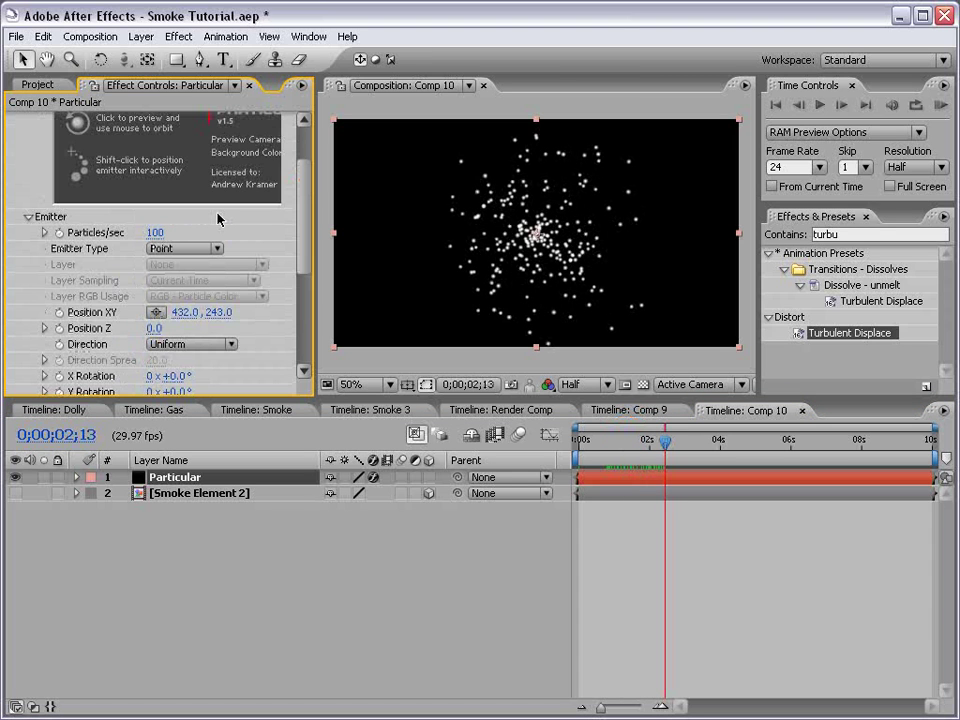
{"action": "left_click", "coordinate": [155, 232]}
{"action": "type", "text": "10"}
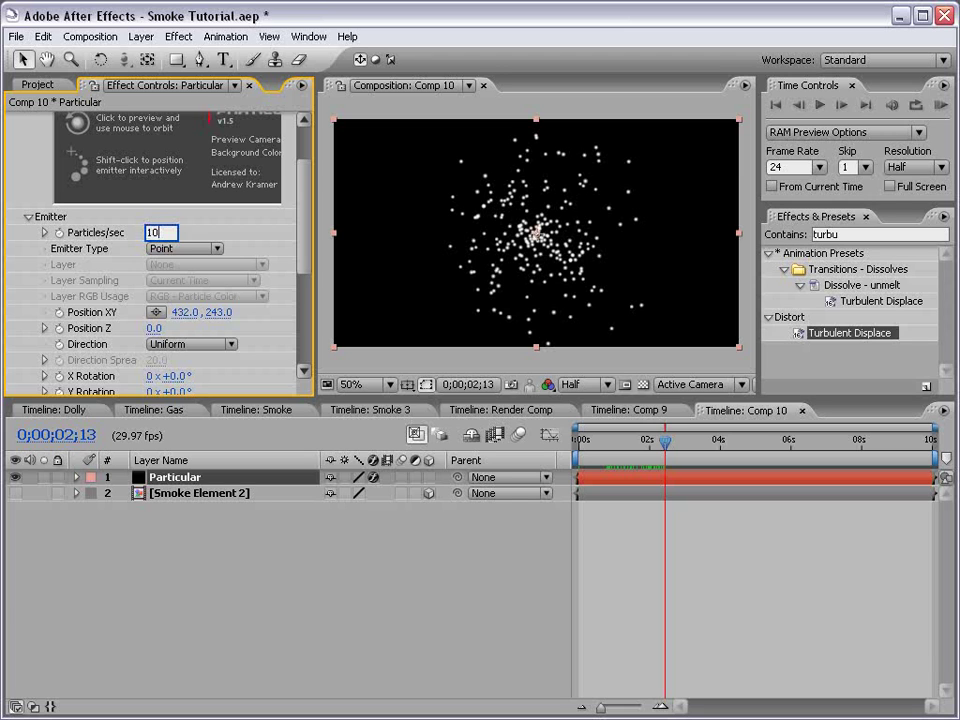
{"action": "key", "text": "Return"}
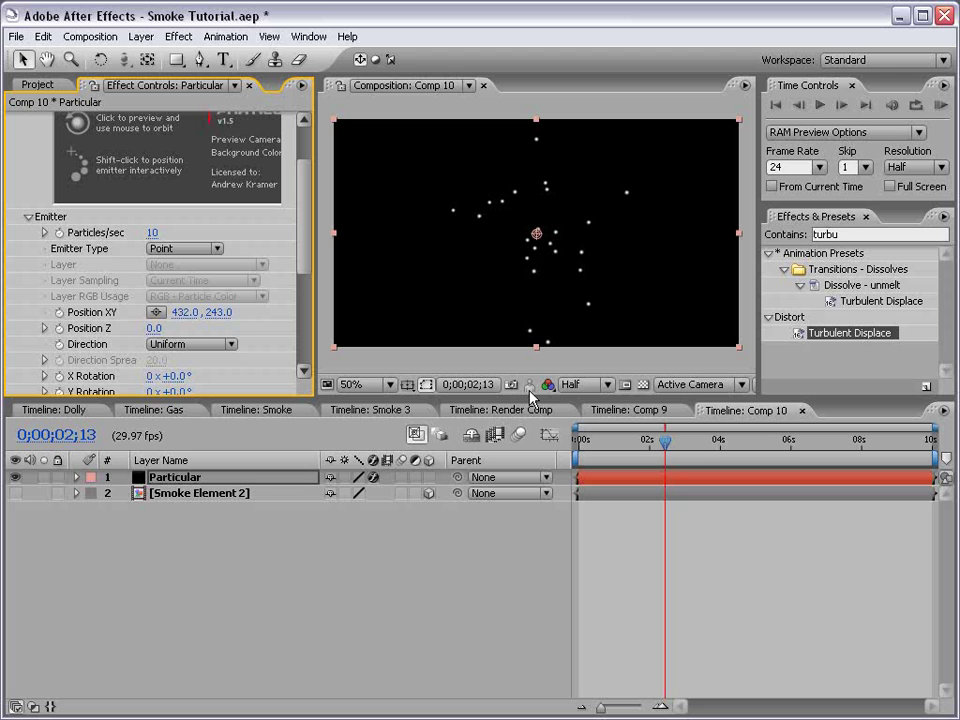
- Set Emitter Type to Box with Velocity, Velocity Random and Velocity from Motion all 0
{"action": "left_click", "coordinate": [213, 248]}
{"action": "left_click", "coordinate": [180, 265]}
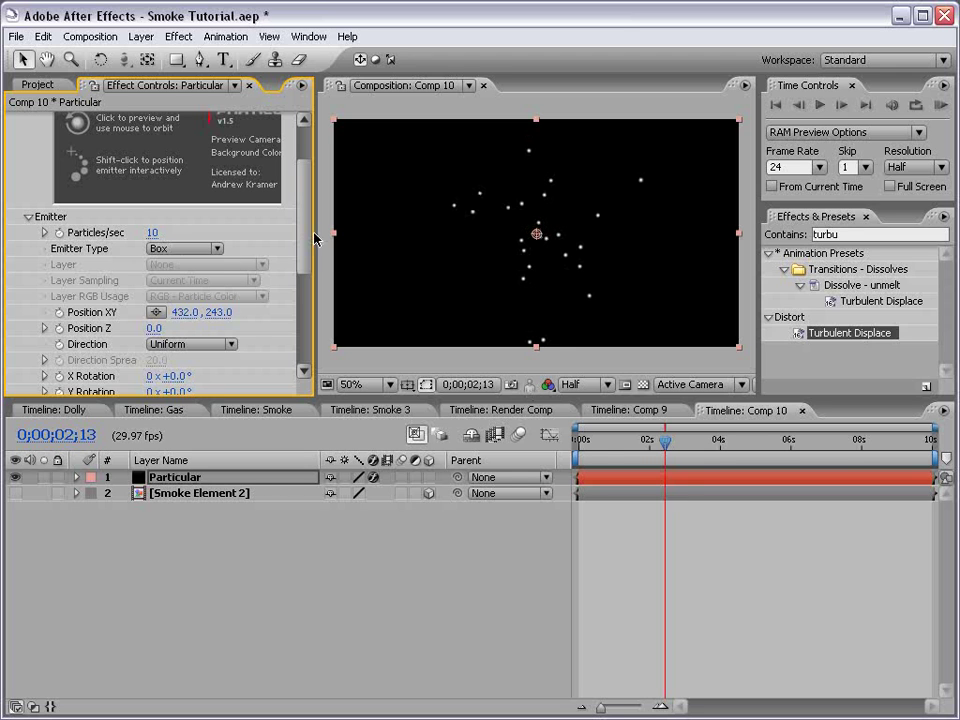
{"action": "left_click_drag", "start_coordinate": [305, 233], "coordinate": [305, 274]}
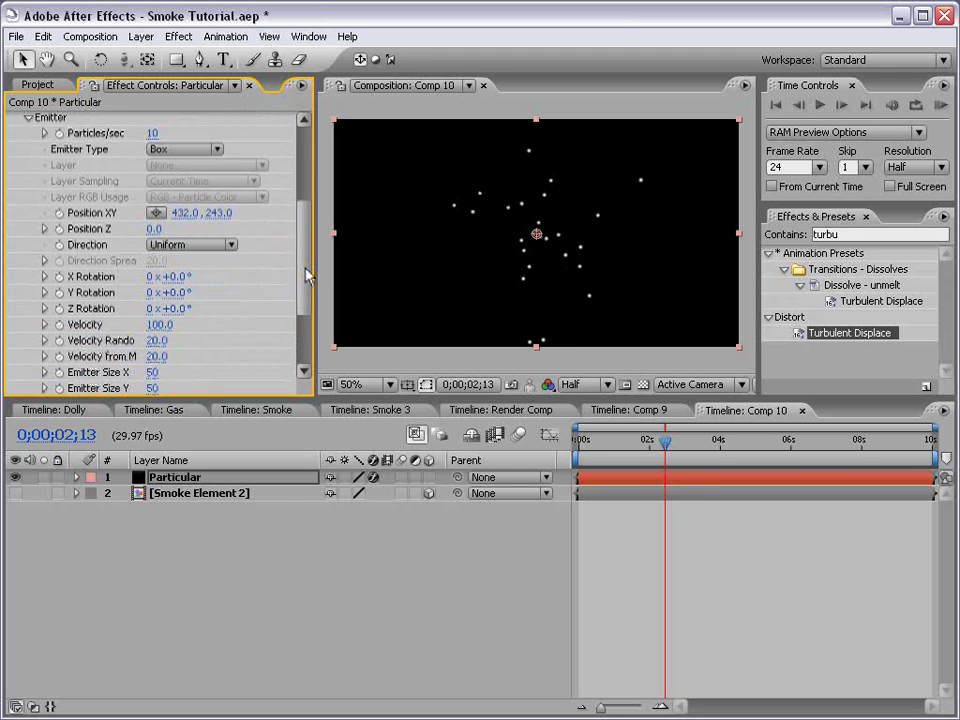
{"action": "left_click", "coordinate": [158, 325]}
{"action": "type", "text": "0"}
{"action": "left_click", "coordinate": [162, 341]}
{"action": "type", "text": "0"}
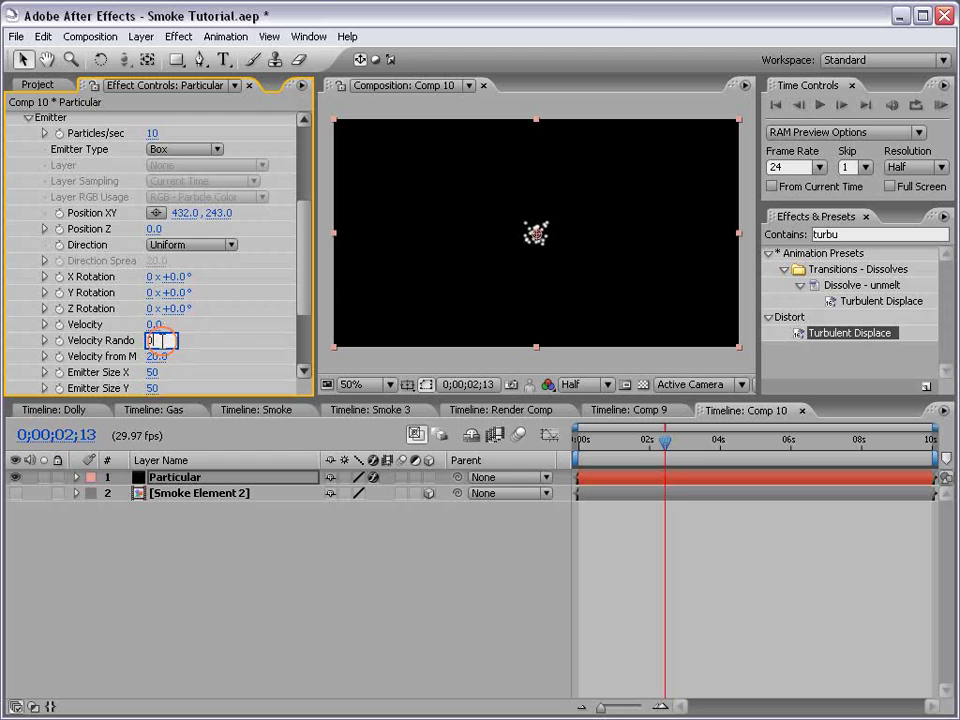
{"action": "key", "text": "Tab"}
{"action": "type", "text": "0"}
{"action": "key", "text": "Return"}
- Scrub the Emitter Size to X 186, Y 121 and Z 503
{"action": "left_click_drag", "start_coordinate": [306, 274], "coordinate": [296, 311]}
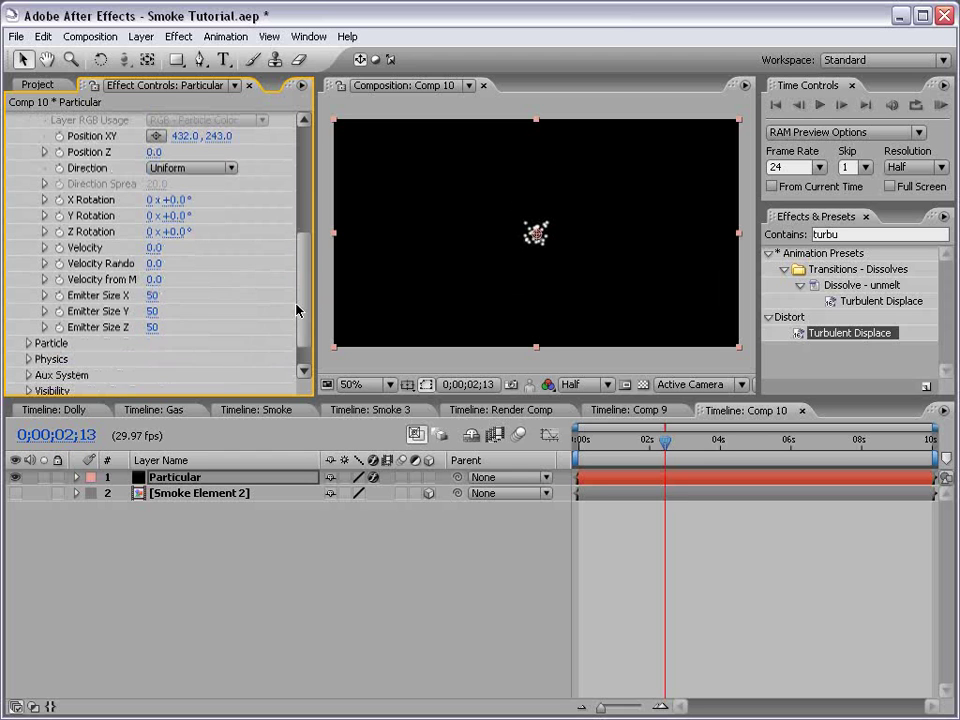
{"action": "left_click_drag", "start_coordinate": [152, 311], "coordinate": [214, 311]}
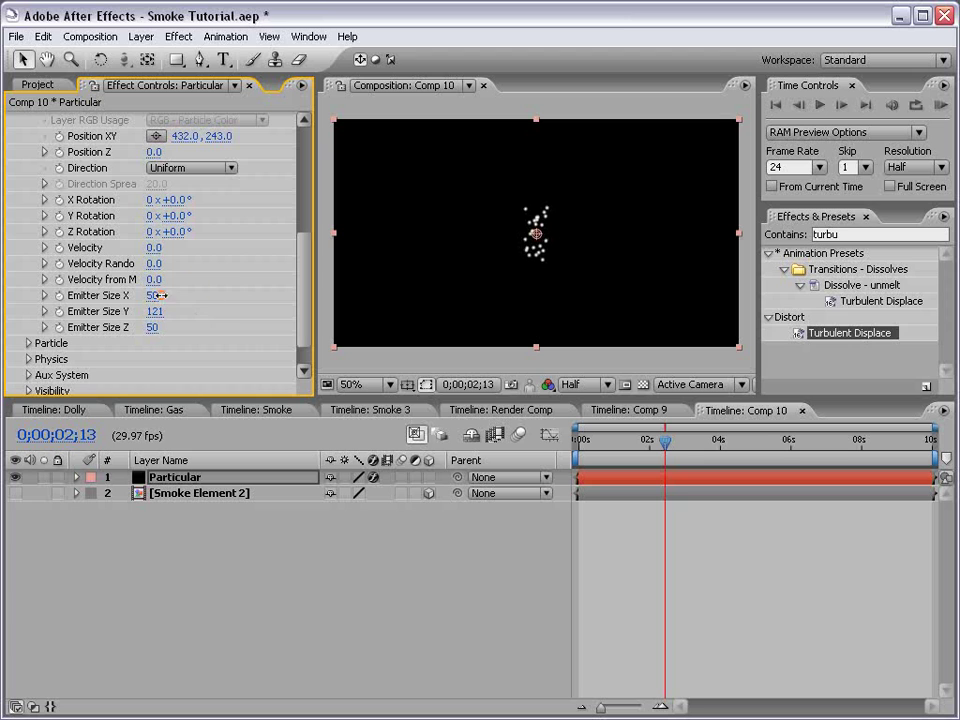
{"action": "left_click_drag", "start_coordinate": [158, 295], "coordinate": [268, 285]}
{"action": "left_click_drag", "start_coordinate": [154, 327], "coordinate": [566, 313]}
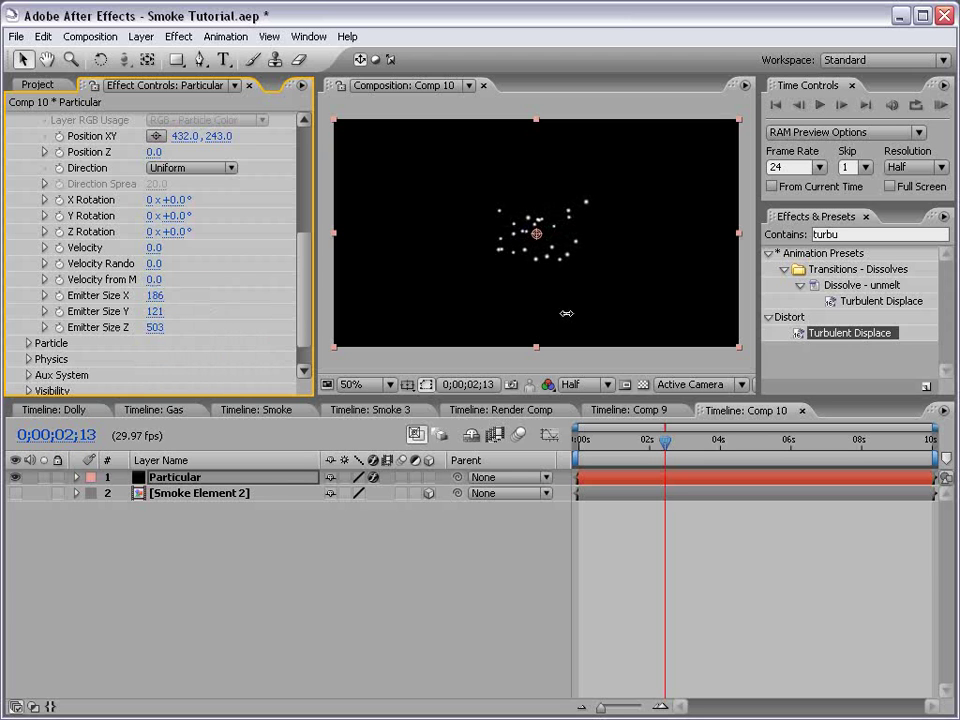
- Add a new camera, Camera 1, to Comp 10 and scrub to preview the particles
{"action": "left_click", "coordinate": [140, 36]}
{"action": "mouse_move", "coordinate": [300, 56]}
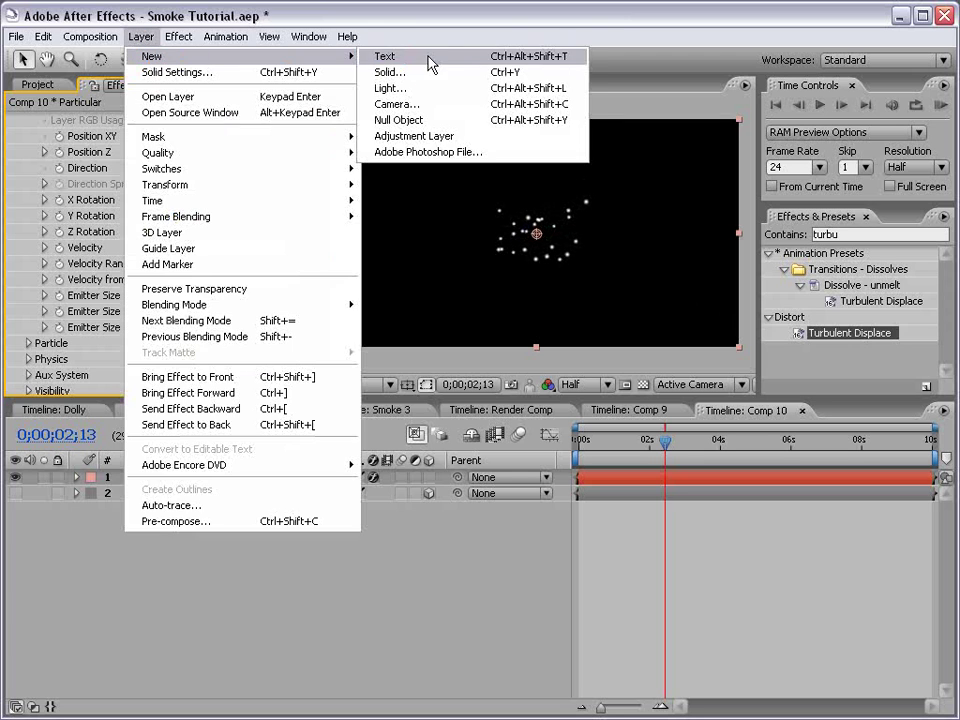
{"action": "left_click", "coordinate": [410, 104]}
{"action": "left_click", "coordinate": [611, 617]}
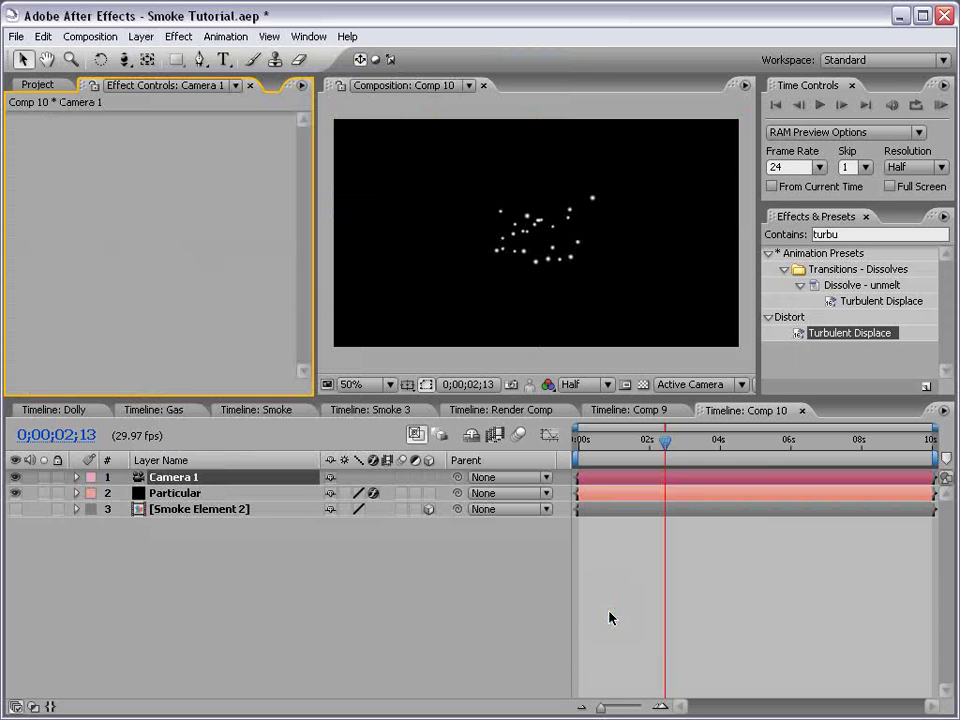
{"action": "mouse_move", "coordinate": [665, 441]}
{"action": "left_mouse_down"}
{"action": "mouse_move", "coordinate": [690, 457]}
{"action": "mouse_move", "coordinate": [771, 457]}
{"action": "left_mouse_up"}
- Set Particular's particle Life to 10 seconds
{"action": "left_click", "coordinate": [175, 493]}
{"action": "scroll", "coordinate": [296, 207], "scroll_direction": "down", "scroll_amount": 2}
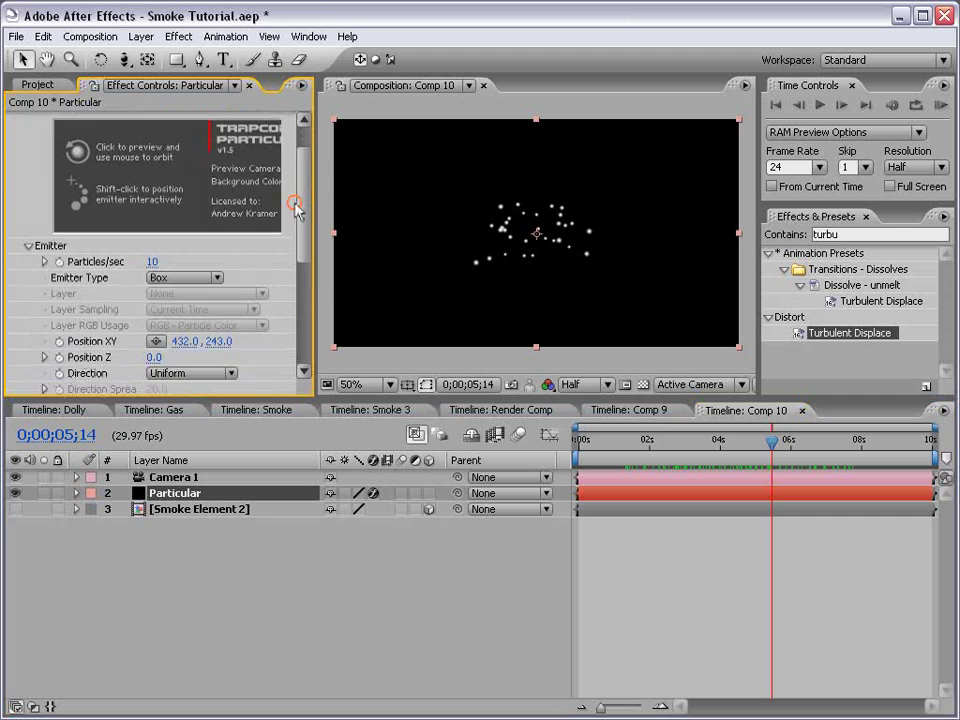
{"action": "mouse_move", "coordinate": [296, 207]}
{"action": "left_mouse_down"}
{"action": "mouse_move", "coordinate": [310, 268]}
{"action": "mouse_move", "coordinate": [302, 294]}
{"action": "left_mouse_up"}
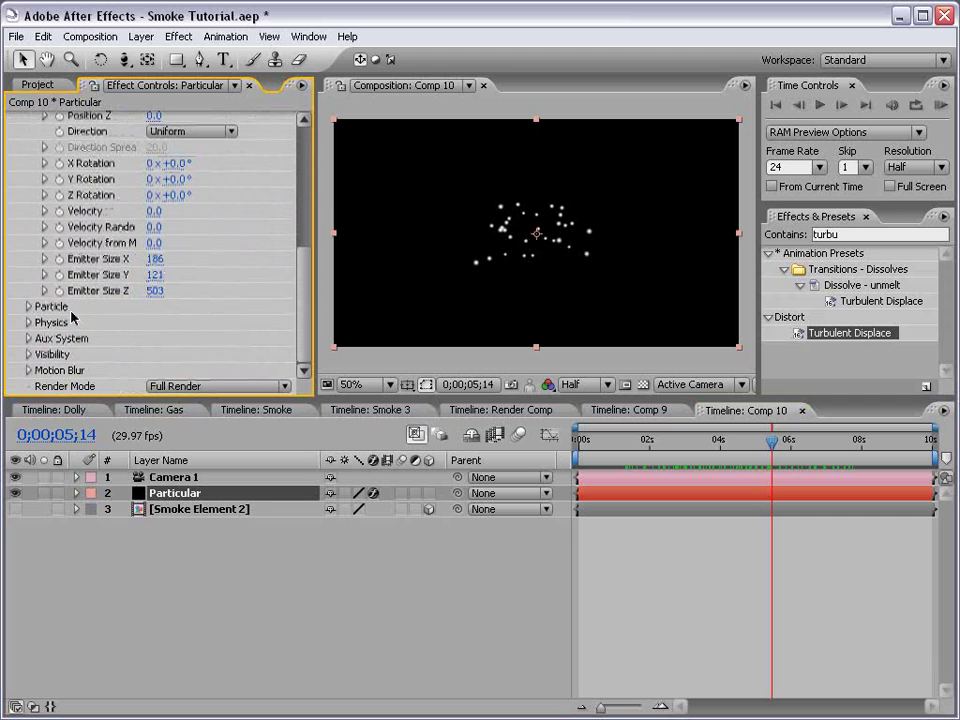
{"action": "left_click", "coordinate": [30, 306]}
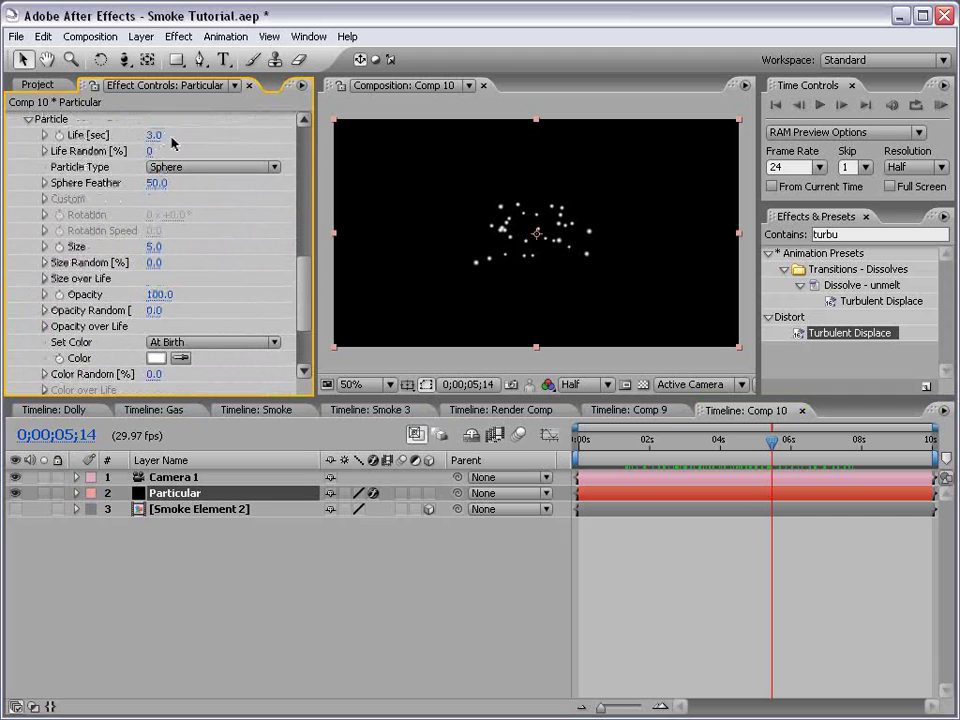
{"action": "left_click", "coordinate": [154, 134]}
{"action": "type", "text": "10"}
{"action": "key", "text": "Return"}
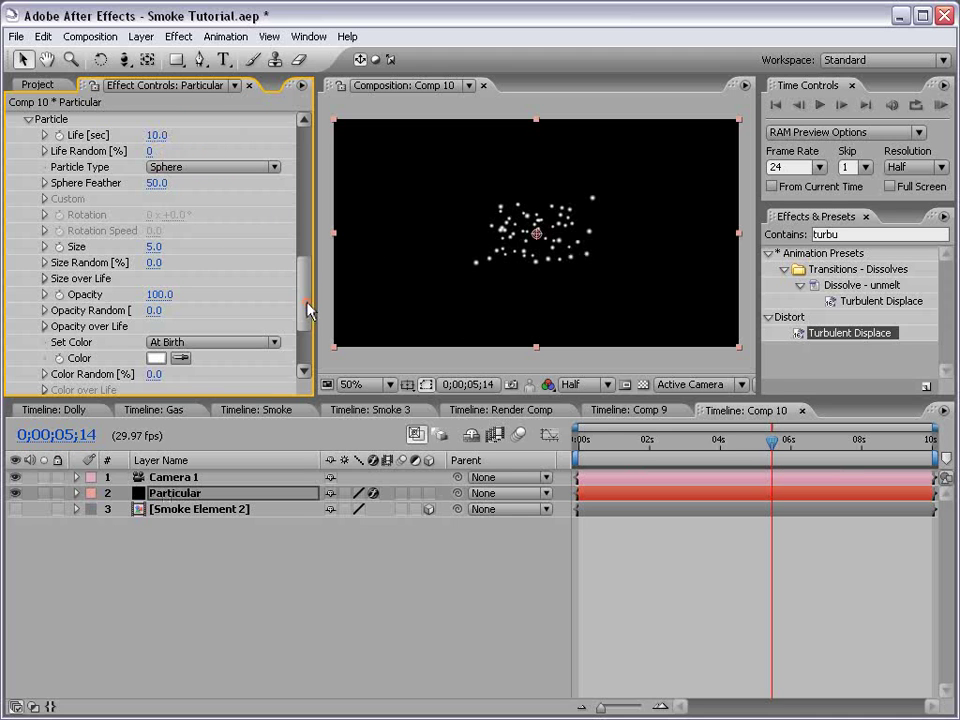
{"action": "mouse_move", "coordinate": [306, 306]}
{"action": "left_mouse_down"}
{"action": "mouse_move", "coordinate": [310, 268]}
{"action": "mouse_move", "coordinate": [295, 226]}
{"action": "left_mouse_up"}
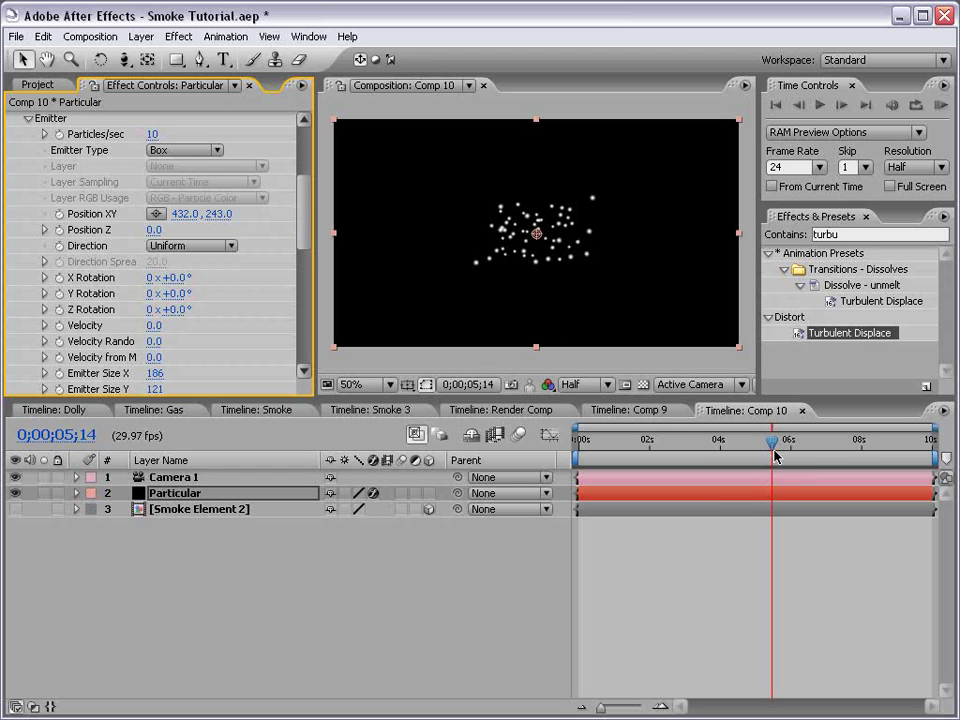
- Keyframe Particles/sec at 10 just before 6;00 and 0 at 6;00
{"action": "left_click_drag", "start_coordinate": [771, 441], "coordinate": [790, 448]}
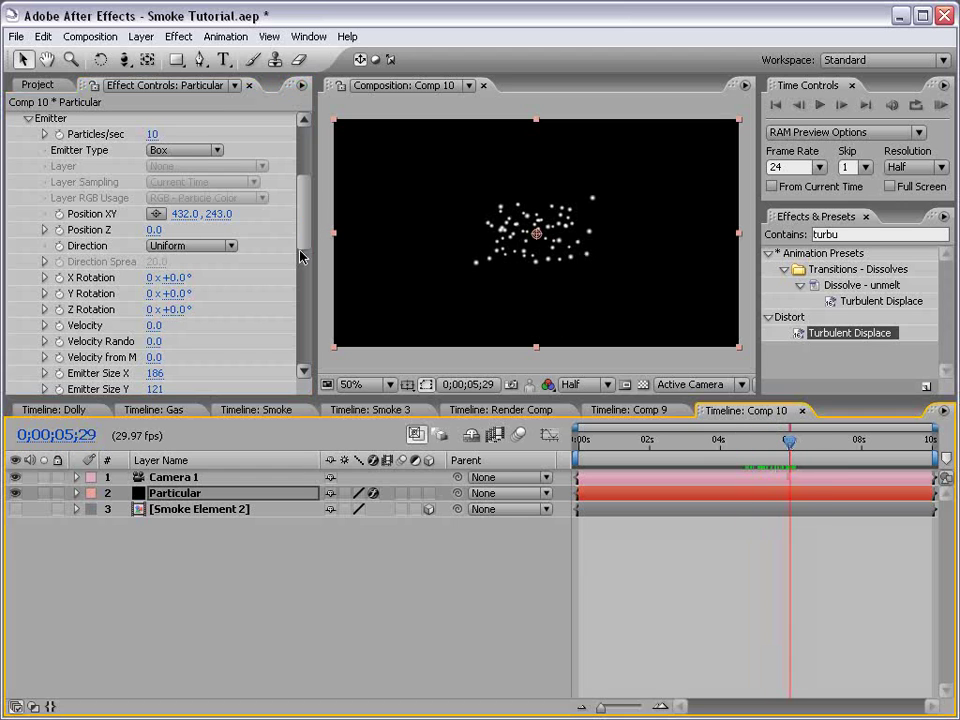
{"action": "left_click", "coordinate": [58, 135]}
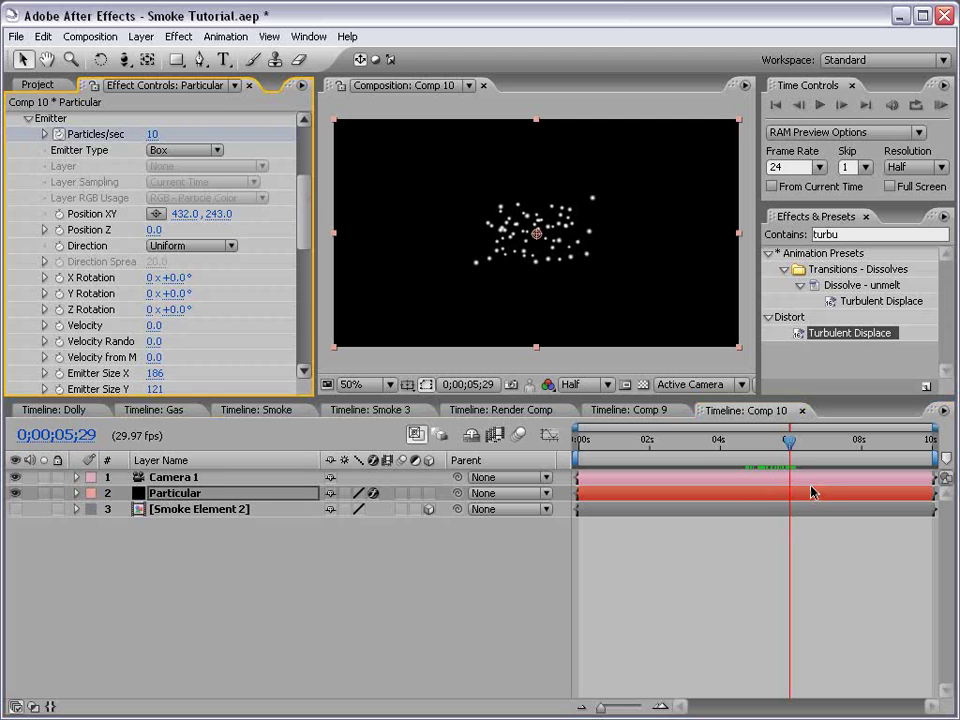
{"action": "key", "text": "Page_Down"}
{"action": "left_click", "coordinate": [154, 134]}
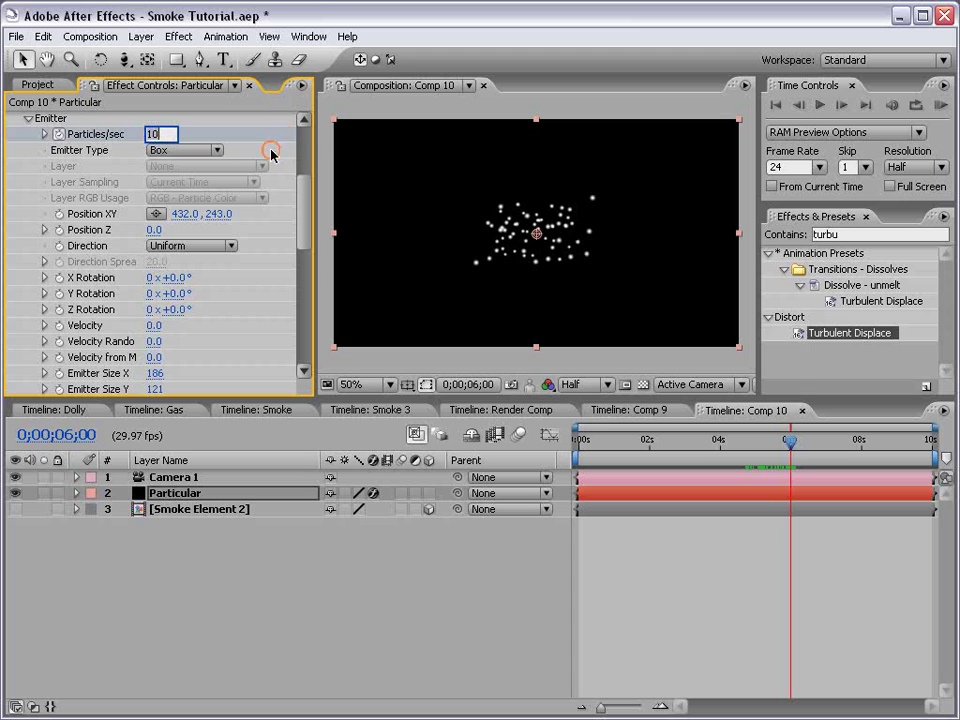
{"action": "type", "text": "0"}
{"action": "key", "text": "Return"}
{"action": "mouse_move", "coordinate": [790, 441]}
{"action": "left_mouse_down"}
{"action": "mouse_move", "coordinate": [918, 470]}
{"action": "mouse_move", "coordinate": [859, 476]}
{"action": "left_mouse_up"}
{"action": "left_click_drag", "start_coordinate": [304, 203], "coordinate": [304, 266]}
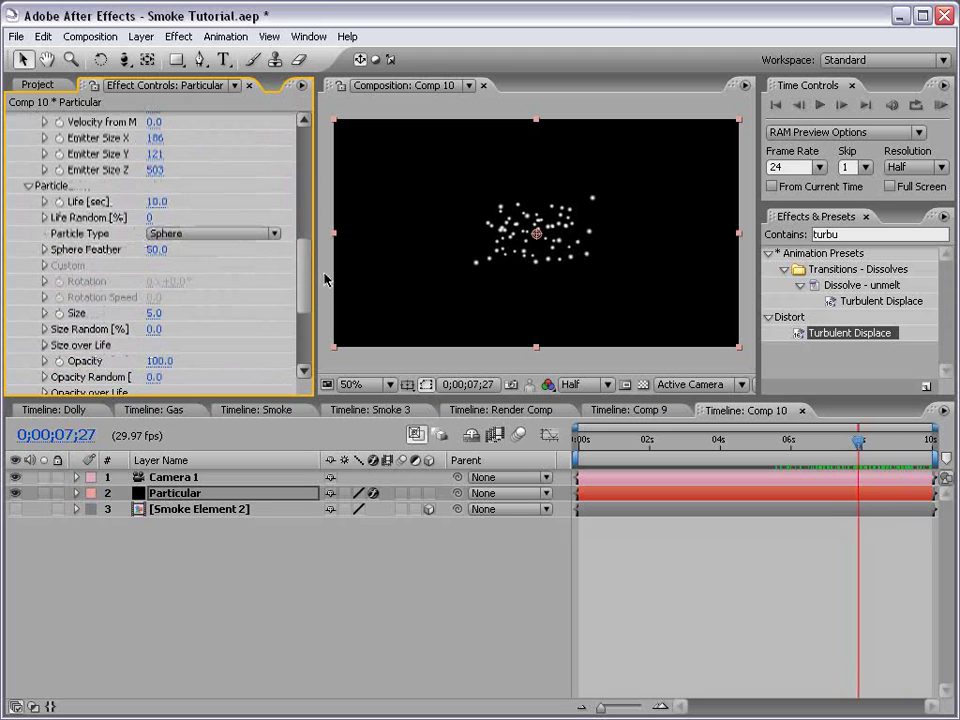
{"action": "scroll", "coordinate": [257, 274], "scroll_direction": "down", "scroll_amount": 2}
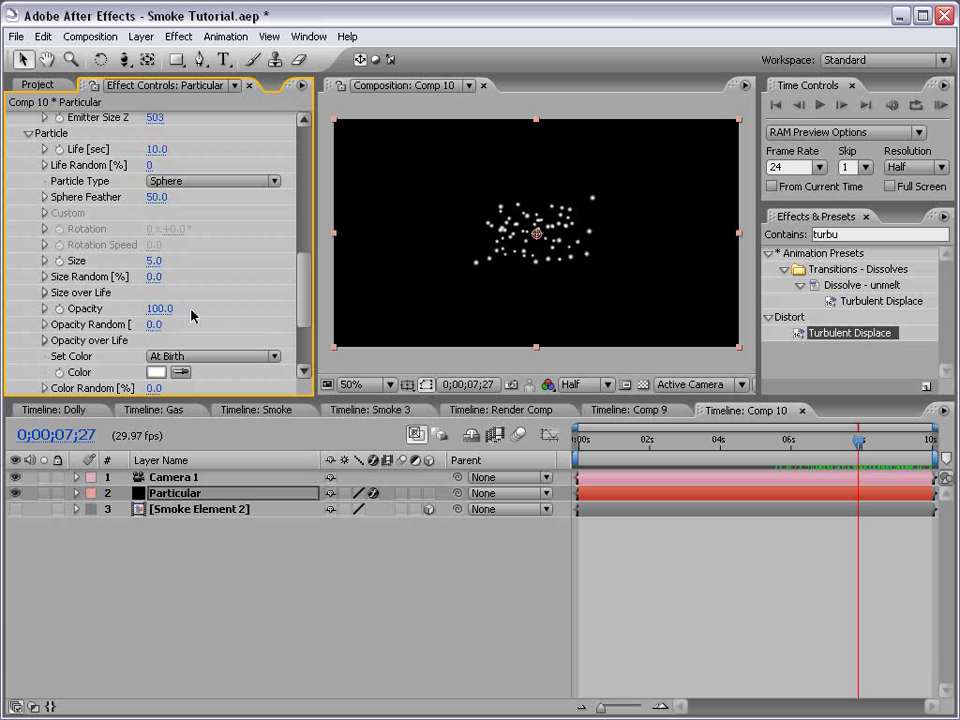
- Set Particle Type to Custom with Smoke Element 2 as the sprite layer
{"action": "left_click", "coordinate": [200, 181]}
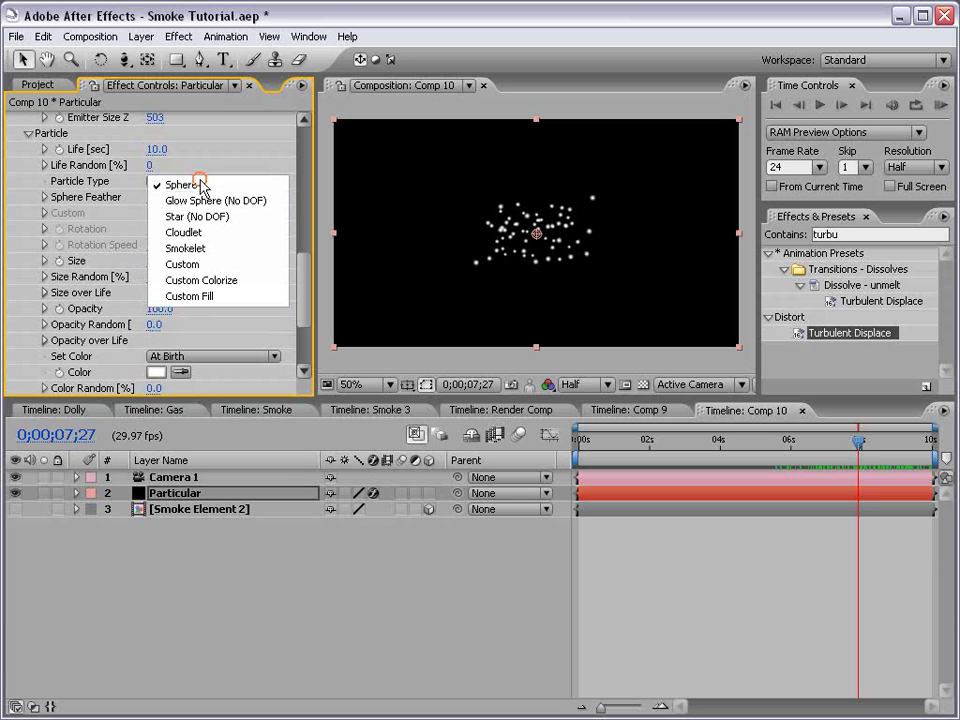
{"action": "left_click", "coordinate": [206, 268]}
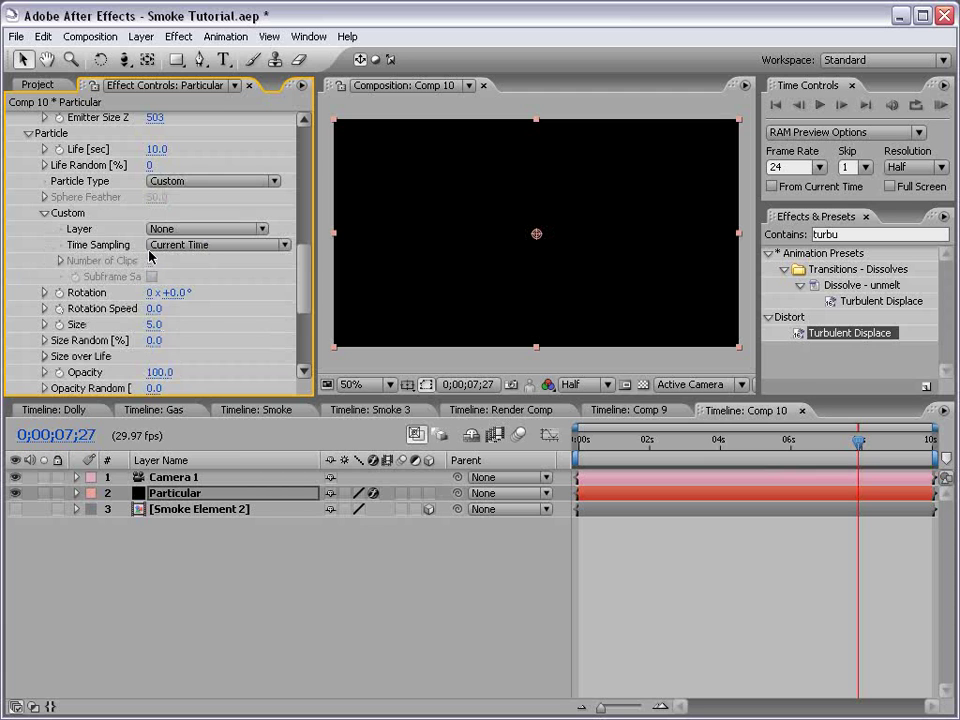
{"action": "left_click", "coordinate": [185, 230]}
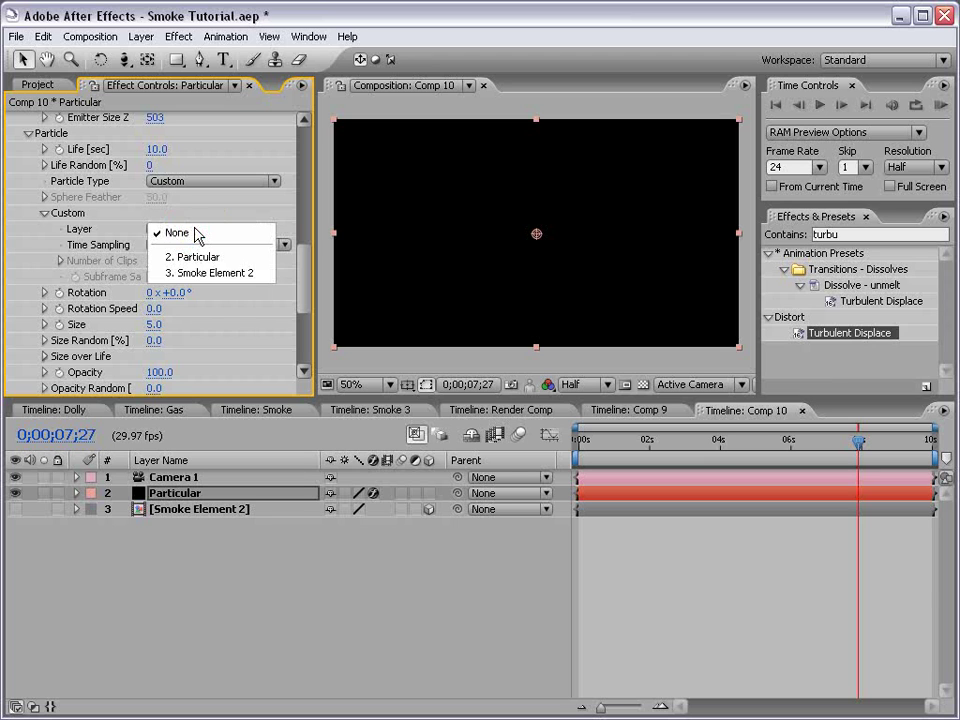
{"action": "left_click", "coordinate": [182, 272]}
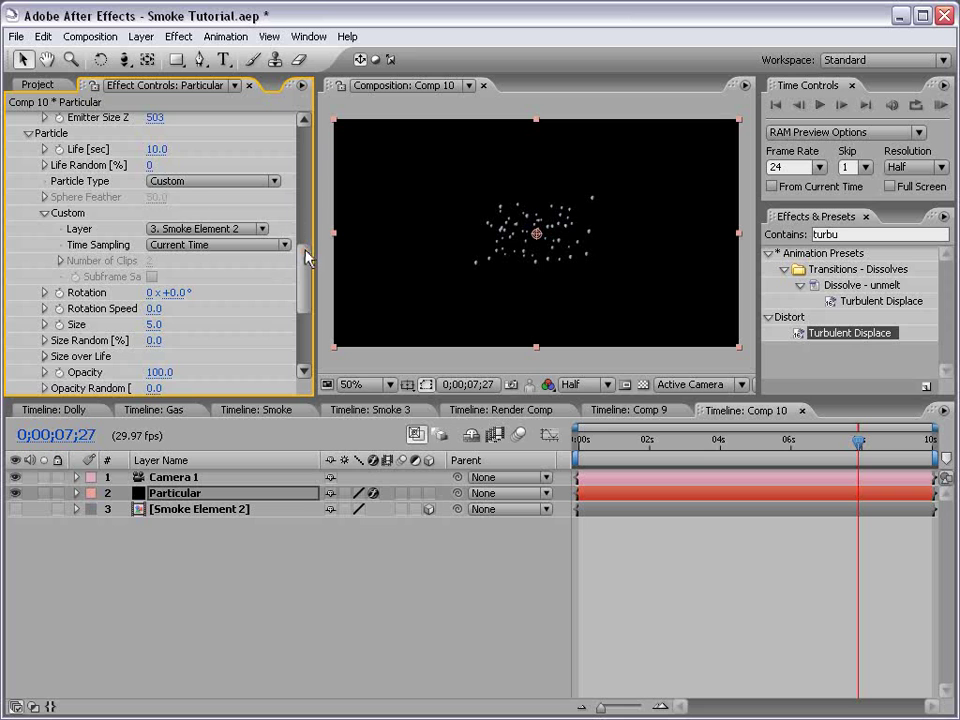
- Scrub particle Size to 71 and Size Random to 42%
{"action": "left_click_drag", "start_coordinate": [309, 258], "coordinate": [306, 272]}
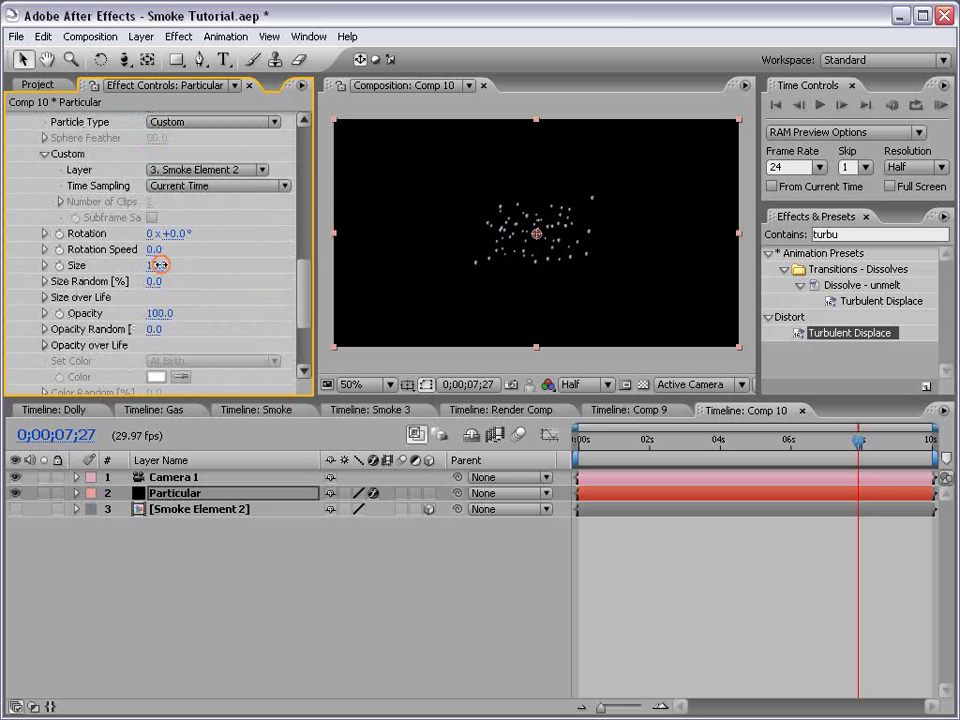
{"action": "left_click_drag", "start_coordinate": [160, 265], "coordinate": [213, 262]}
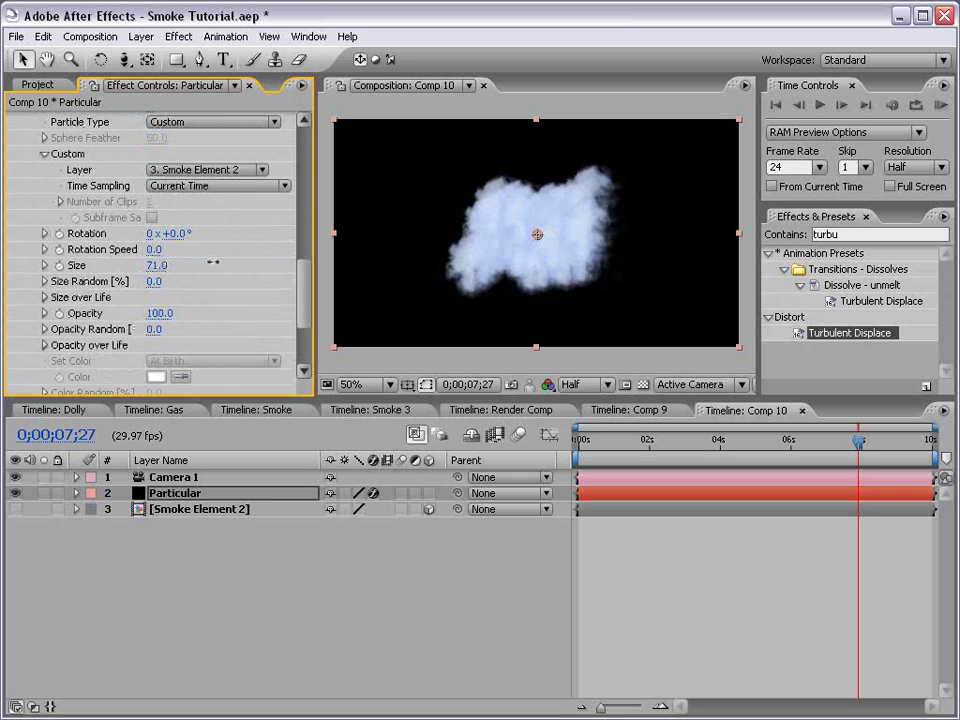
{"action": "mouse_move", "coordinate": [860, 443]}
{"action": "left_mouse_down"}
{"action": "mouse_move", "coordinate": [801, 453]}
{"action": "mouse_move", "coordinate": [849, 445]}
{"action": "left_mouse_up"}
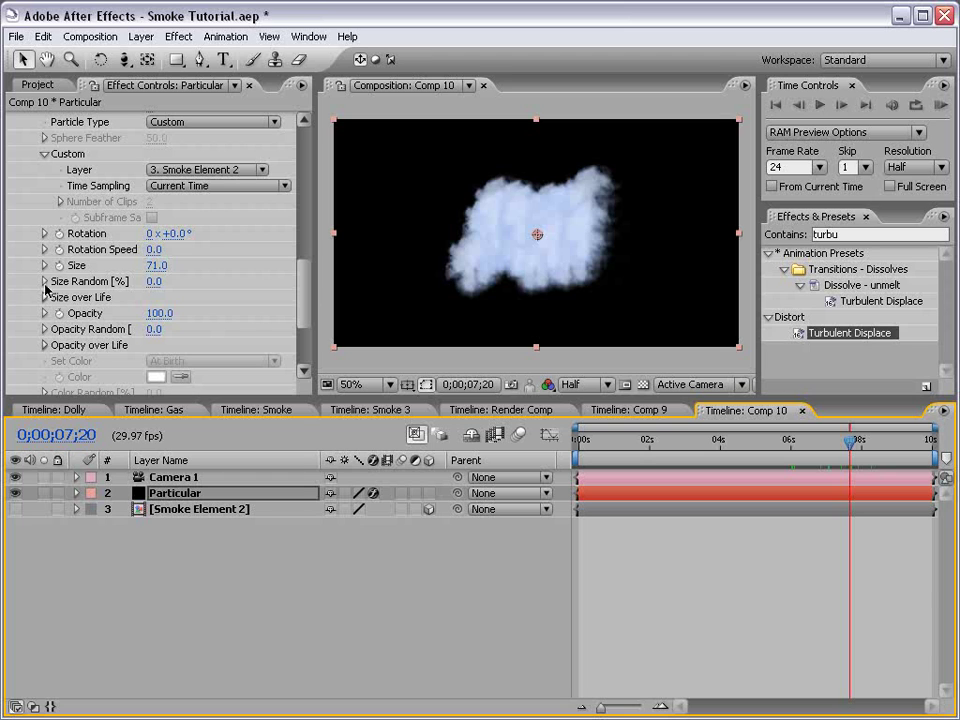
{"action": "mouse_move", "coordinate": [155, 281]}
{"action": "left_mouse_down"}
{"action": "mouse_move", "coordinate": [195, 279]}
{"action": "mouse_move", "coordinate": [185, 280]}
{"action": "left_mouse_up"}
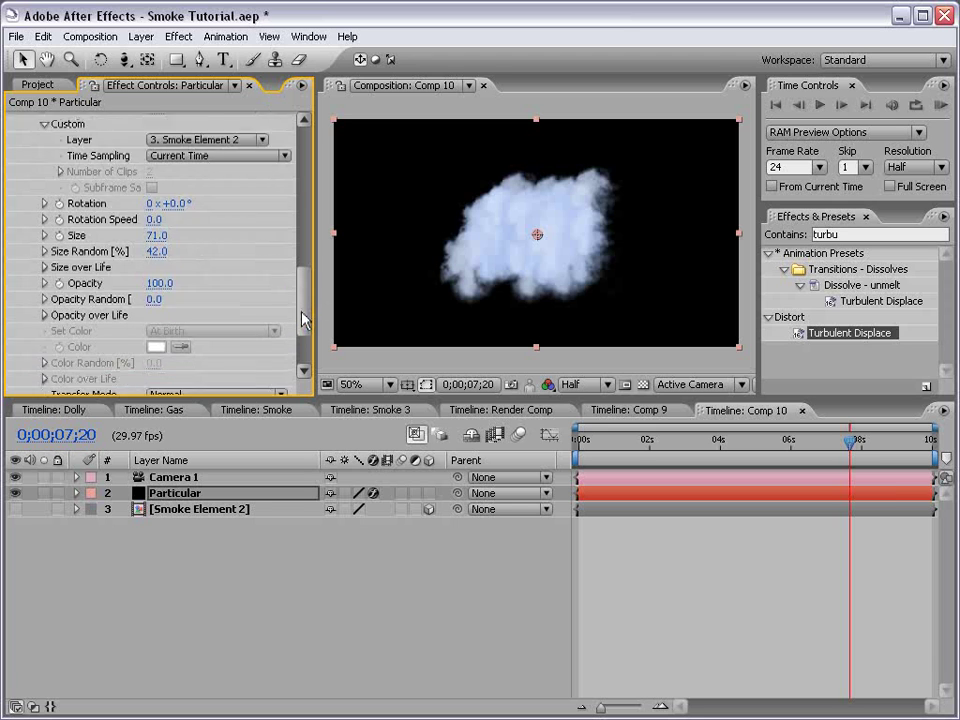
{"action": "left_click_drag", "start_coordinate": [305, 313], "coordinate": [295, 343]}
{"action": "left_click", "coordinate": [189, 300]}
- Set the particle Transfer Mode to Screen and Opacity to 85, checking the cloud full-screen
{"action": "left_click", "coordinate": [189, 332]}
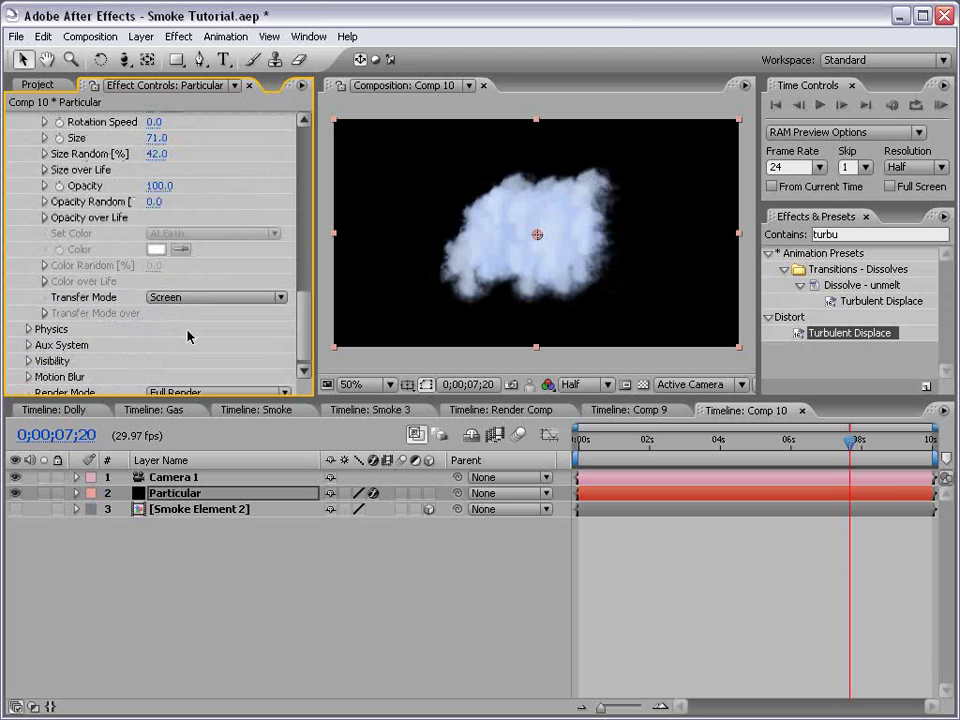
{"action": "scroll", "coordinate": [216, 300], "scroll_direction": "up", "scroll_amount": 5}
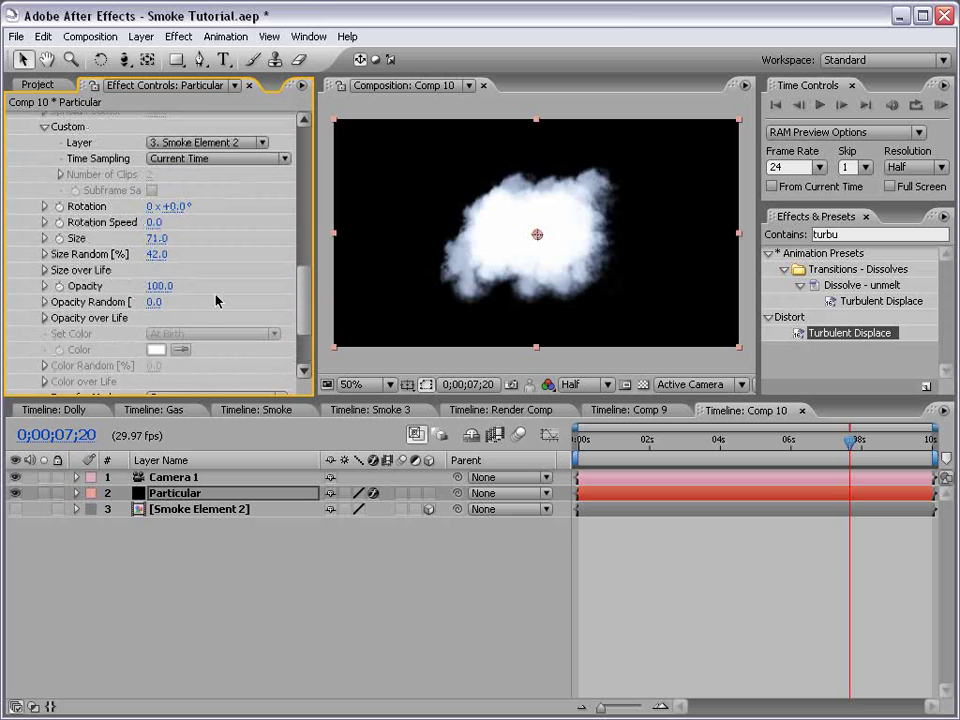
{"action": "mouse_move", "coordinate": [162, 285]}
{"action": "left_mouse_down"}
{"action": "mouse_move", "coordinate": [127, 285]}
{"action": "mouse_move", "coordinate": [165, 284]}
{"action": "left_mouse_up"}
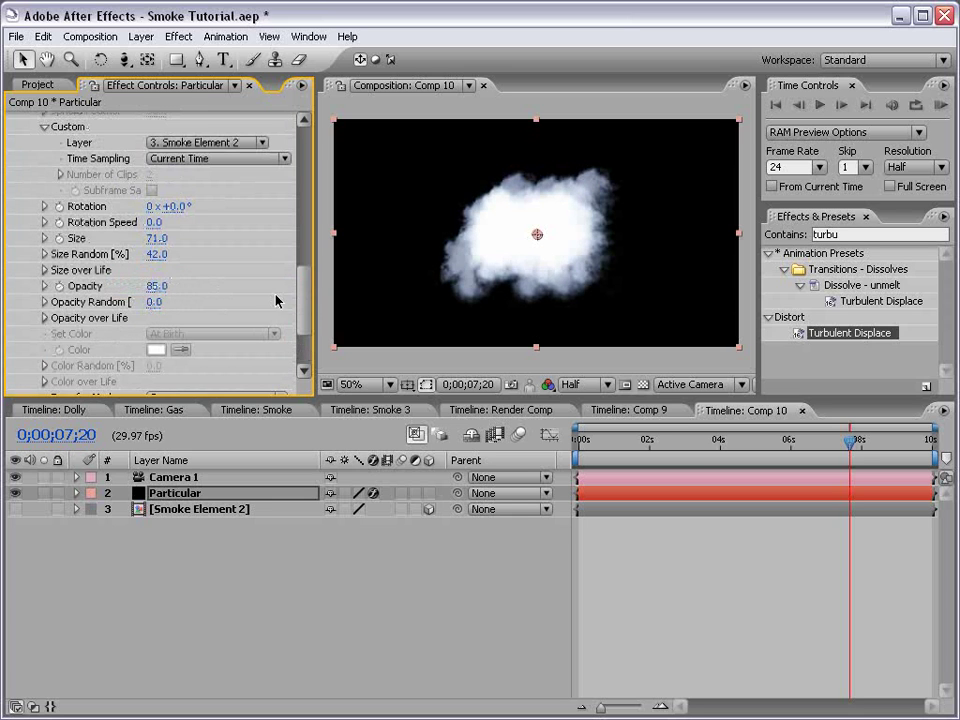
{"action": "key", "text": "grave"}
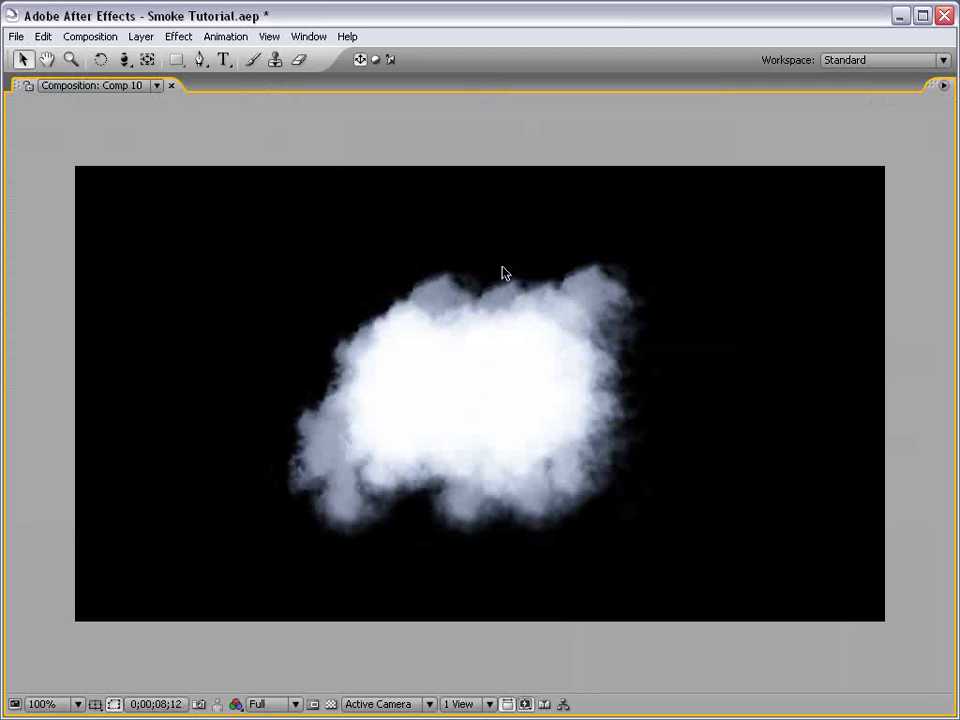
{"action": "left_click", "coordinate": [403, 533]}
{"action": "key", "text": "grave"}
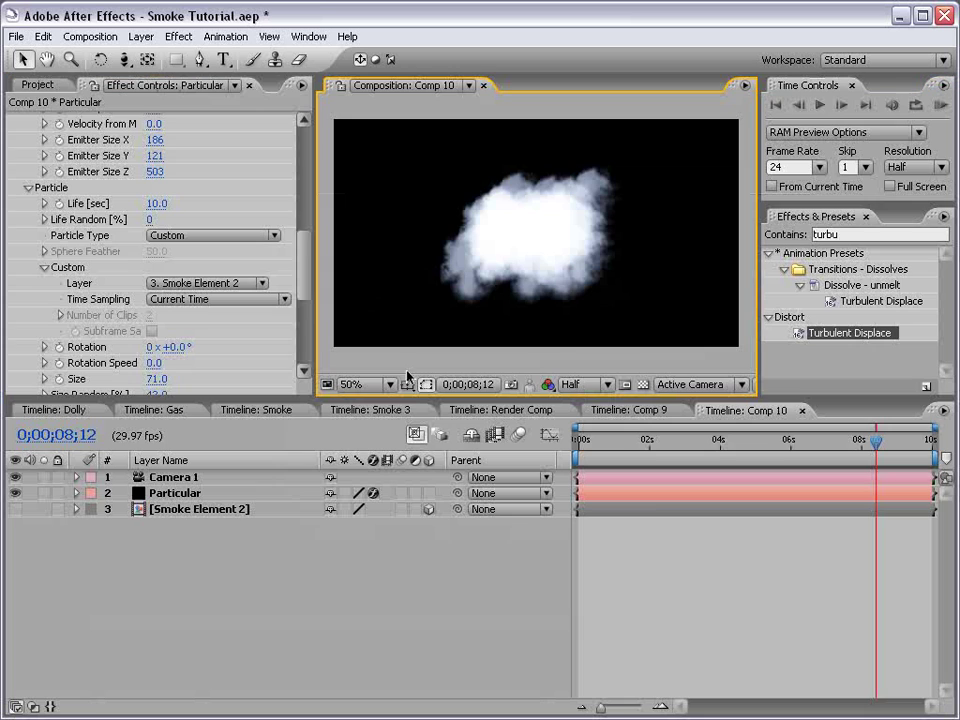
{"action": "scroll", "coordinate": [299, 272], "scroll_direction": "down", "scroll_amount": 1}
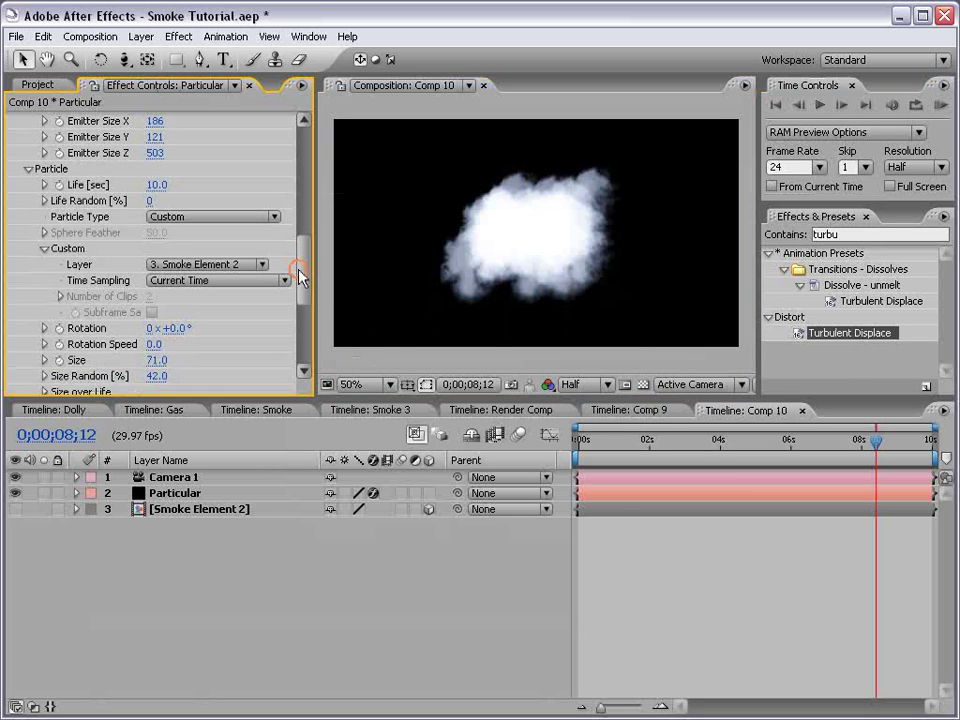
{"action": "scroll", "coordinate": [298, 272], "scroll_direction": "down", "scroll_amount": 2}
{"action": "scroll", "coordinate": [298, 274], "scroll_direction": "down", "scroll_amount": 1}
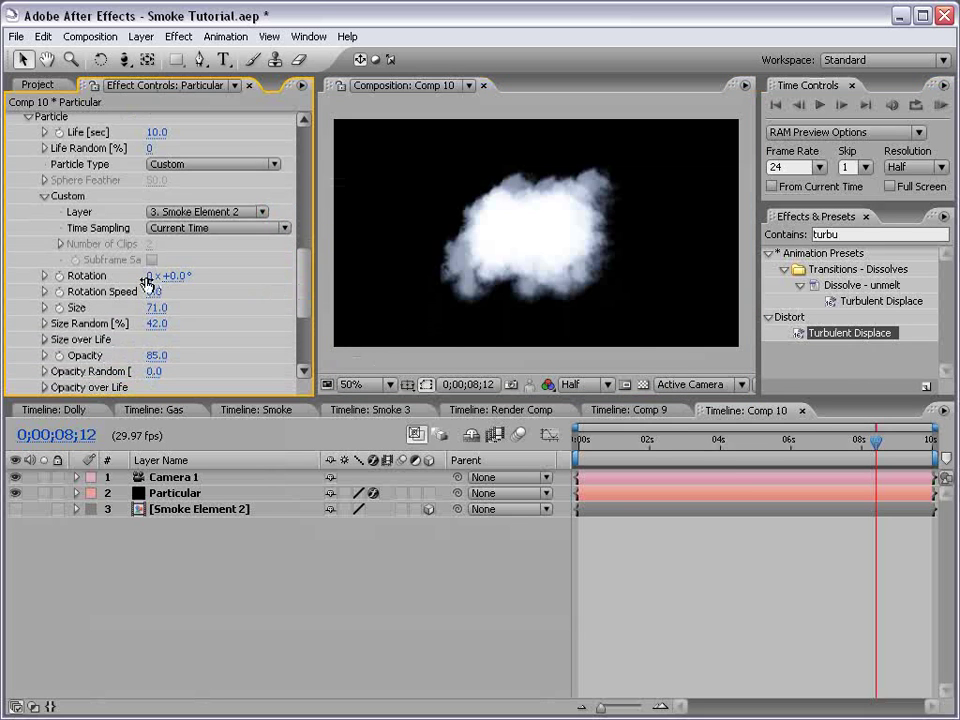
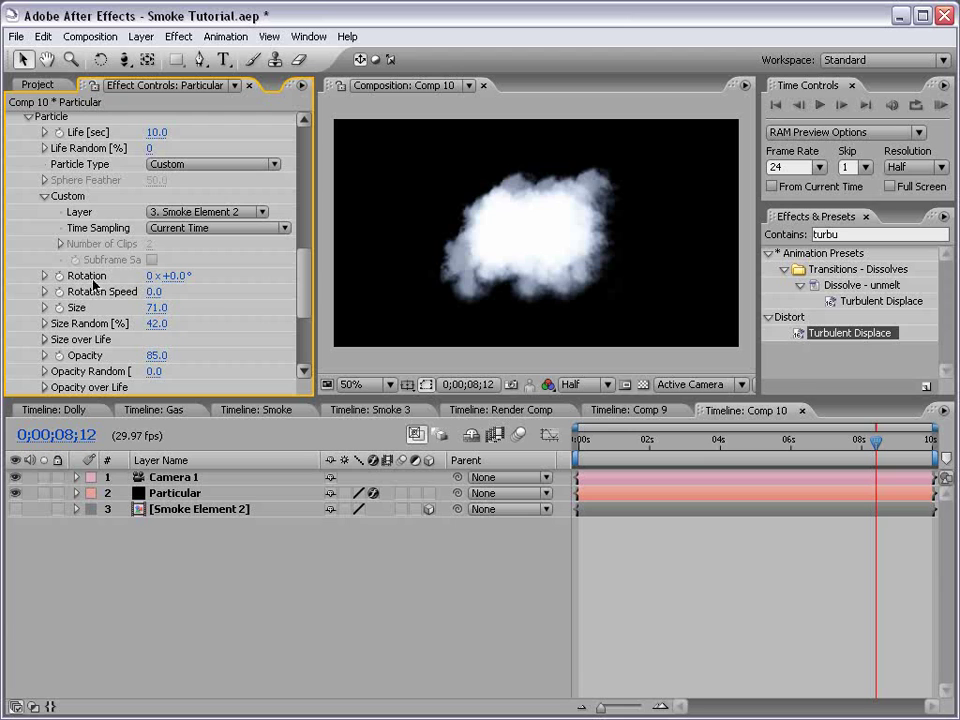
- Give the particle Rotation a random(0,360) expression and scrub to check the rotated smoke
{"action": "left_click", "coordinate": [59, 278], "text": "alt"}
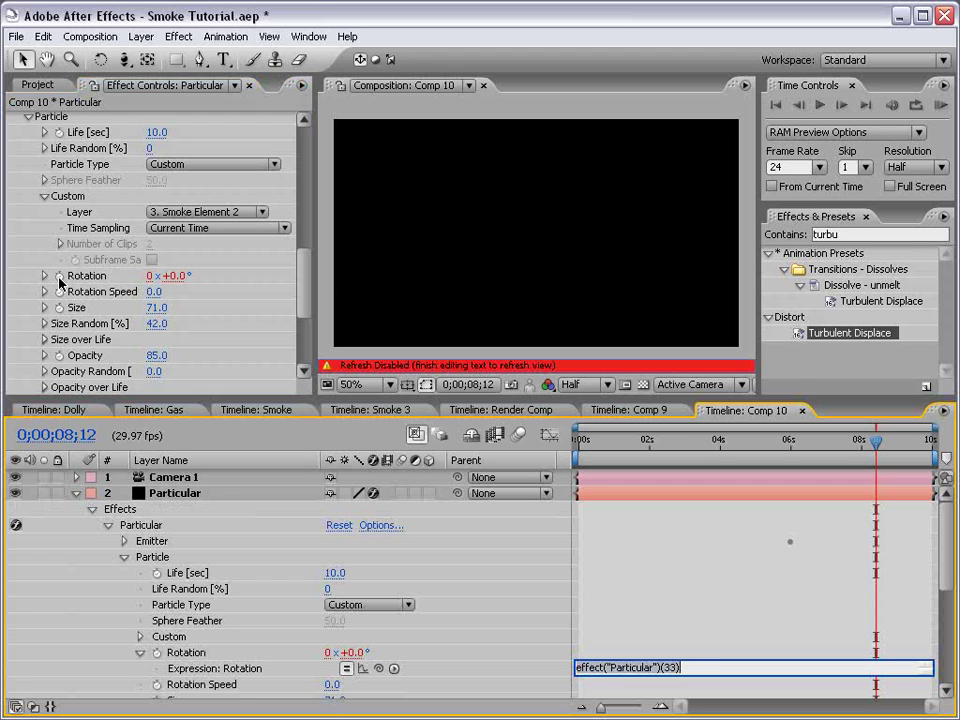
{"action": "type", "text": "random(0,360"}
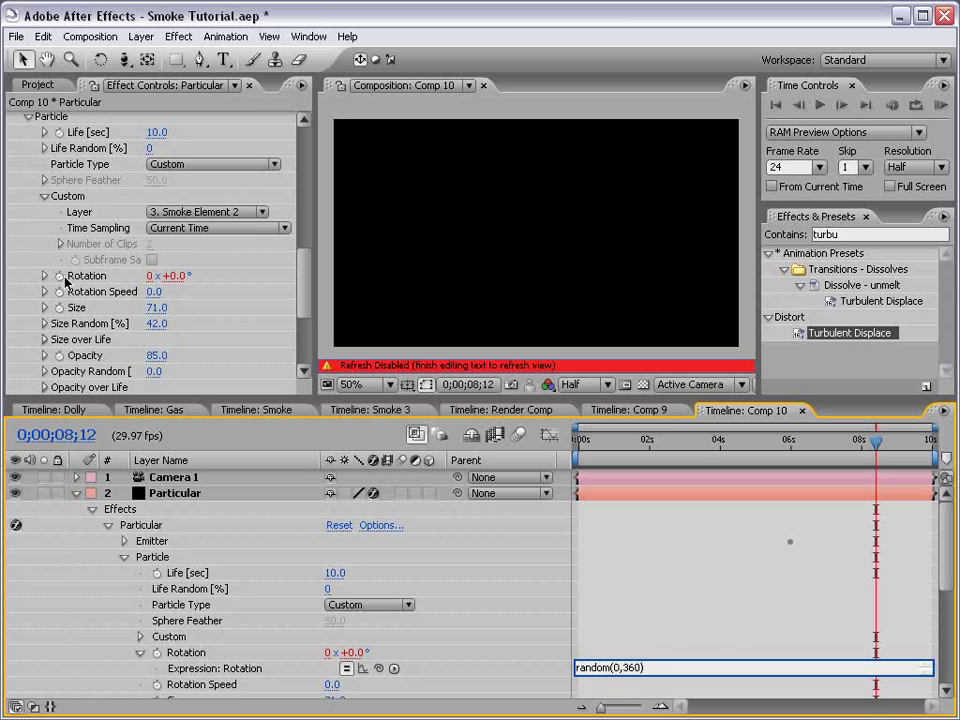
{"action": "left_click", "coordinate": [617, 660]}
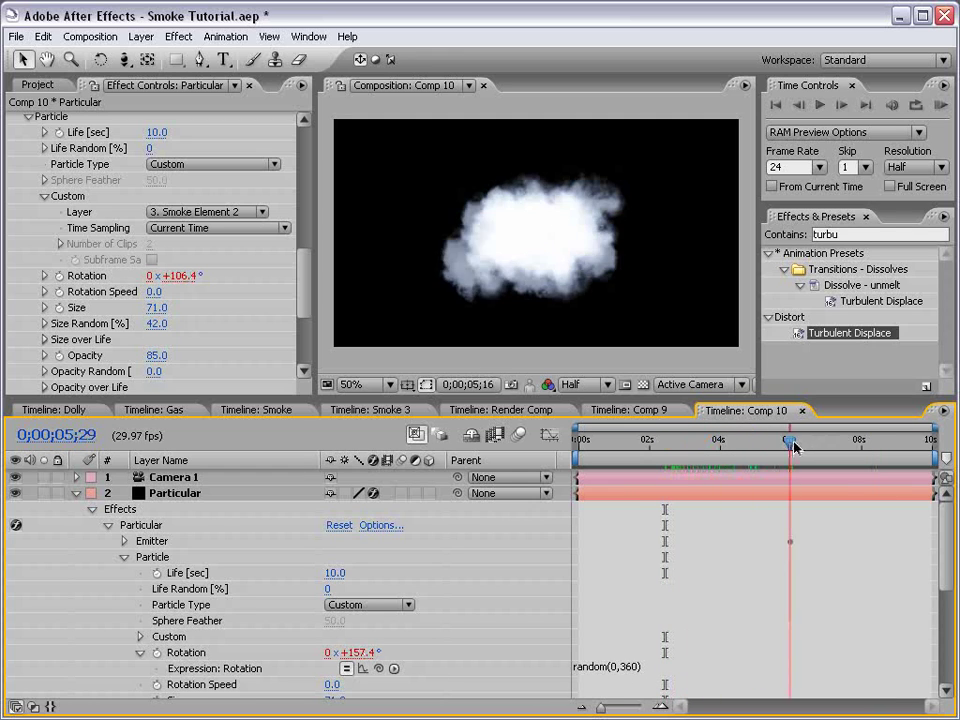
{"action": "left_click_drag", "start_coordinate": [667, 444], "coordinate": [860, 440]}
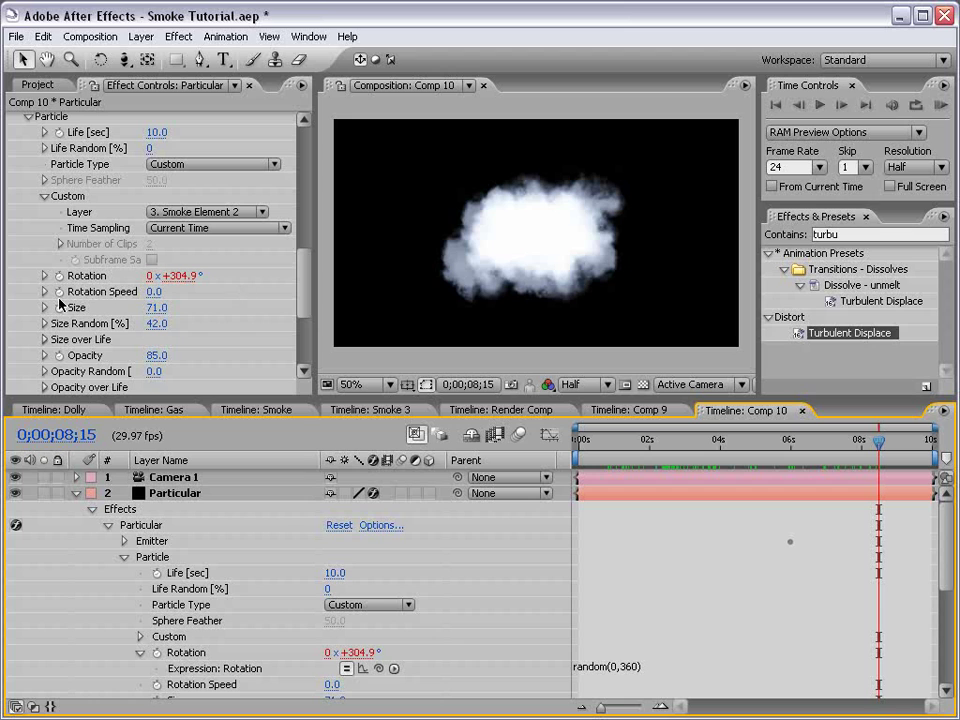
- Confirm Rotation Speed at 0 and set the current time to 0;00;07;11
{"action": "left_click", "coordinate": [152, 291]}
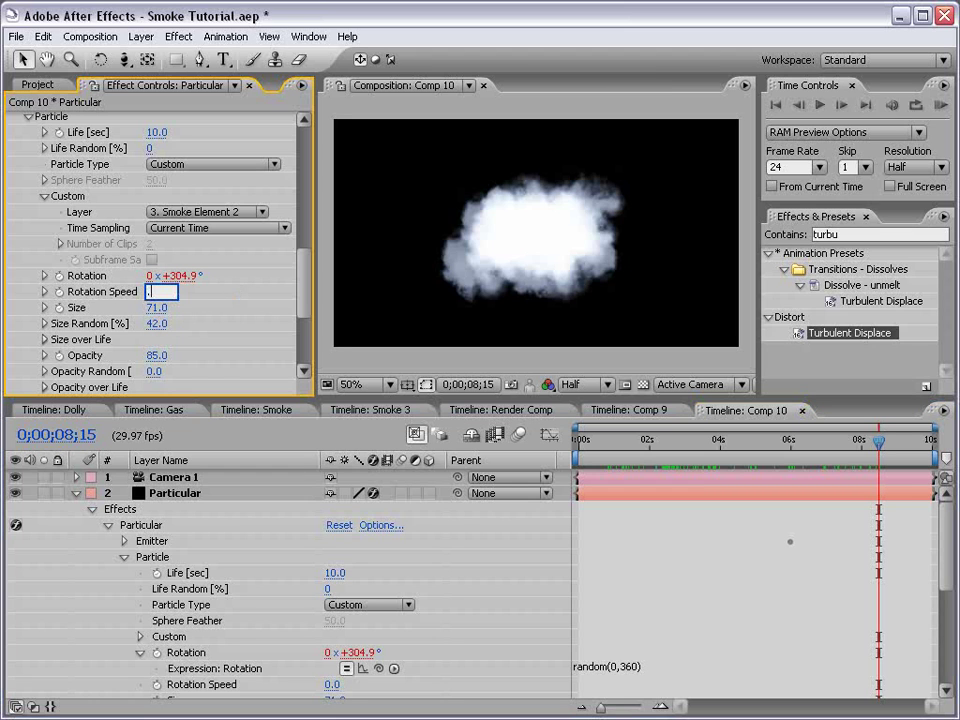
{"action": "type", "text": "01"}
{"action": "key", "text": "Return"}
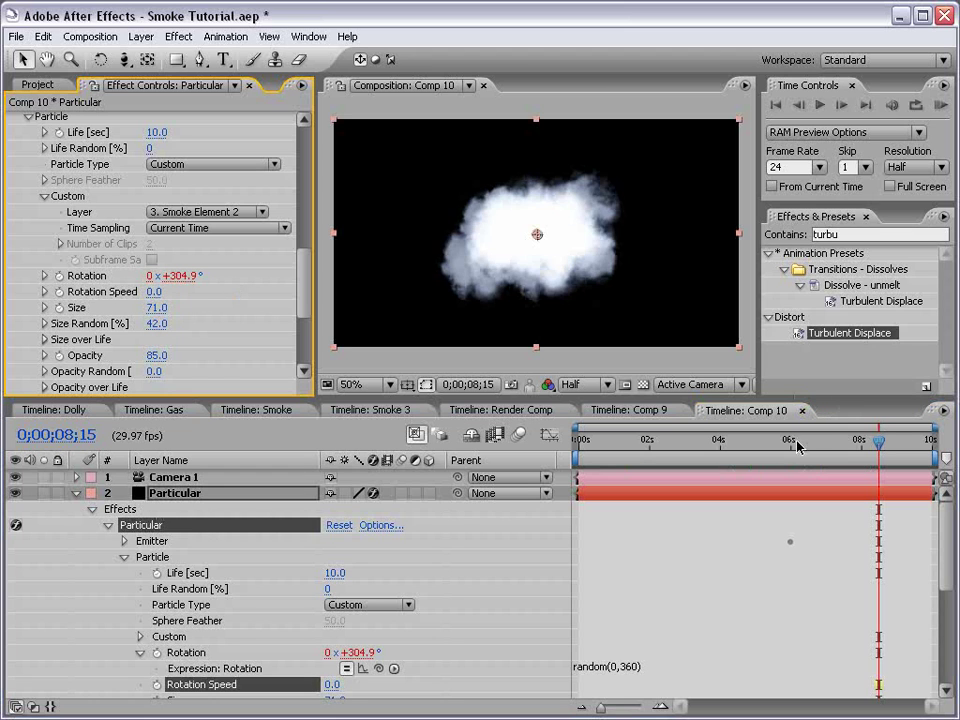
{"action": "mouse_move", "coordinate": [878, 440]}
{"action": "left_mouse_down"}
{"action": "mouse_move", "coordinate": [862, 445]}
{"action": "mouse_move", "coordinate": [898, 462]}
{"action": "mouse_move", "coordinate": [840, 455]}
{"action": "left_mouse_up"}
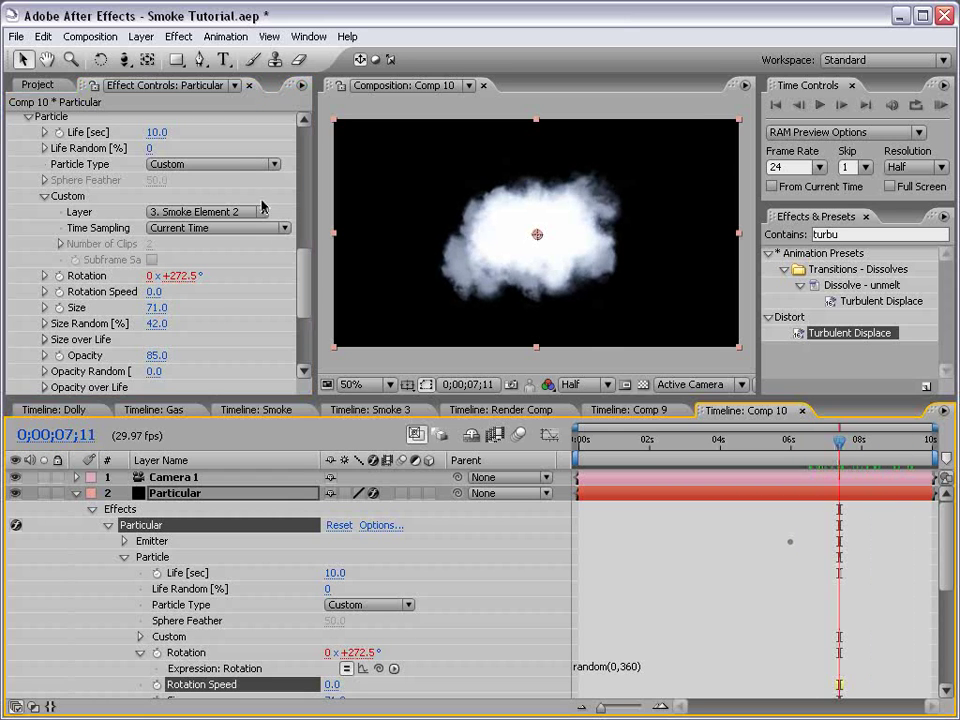
{"action": "left_click", "coordinate": [543, 508]}
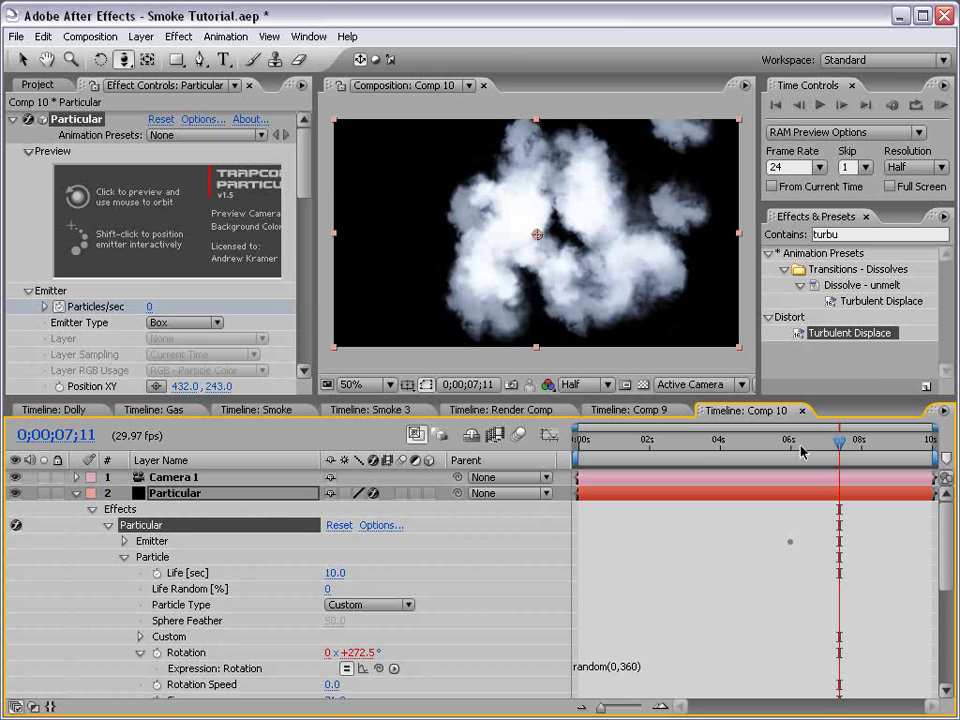
- Set the Particles/sec keyframe at 0;00;05;29 to 25, then review the burst at 0;00;06;12
{"action": "key", "text": "u"}
{"action": "key", "text": "equal"}
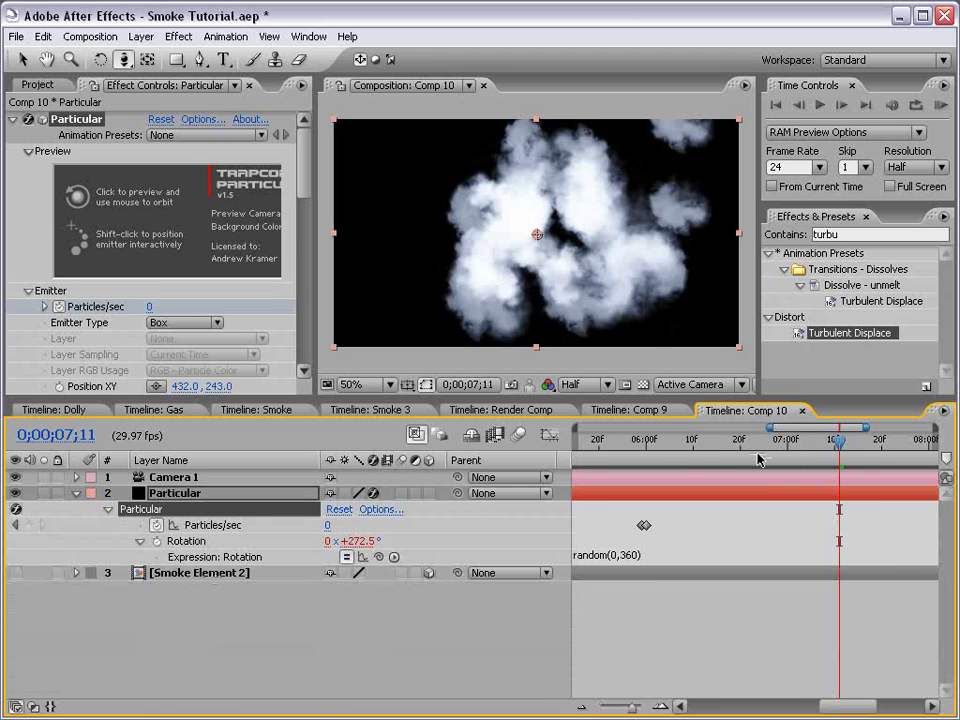
{"action": "key", "text": "equal"}
{"action": "left_click", "coordinate": [648, 441]}
{"action": "type", "text": "25"}
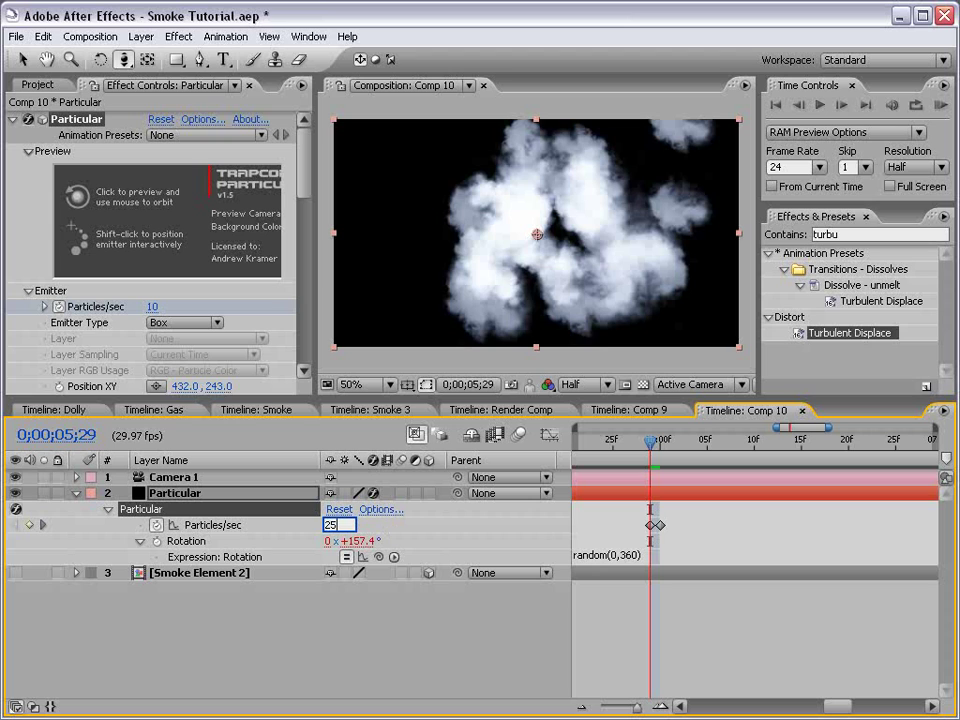
{"action": "key", "text": "Return"}
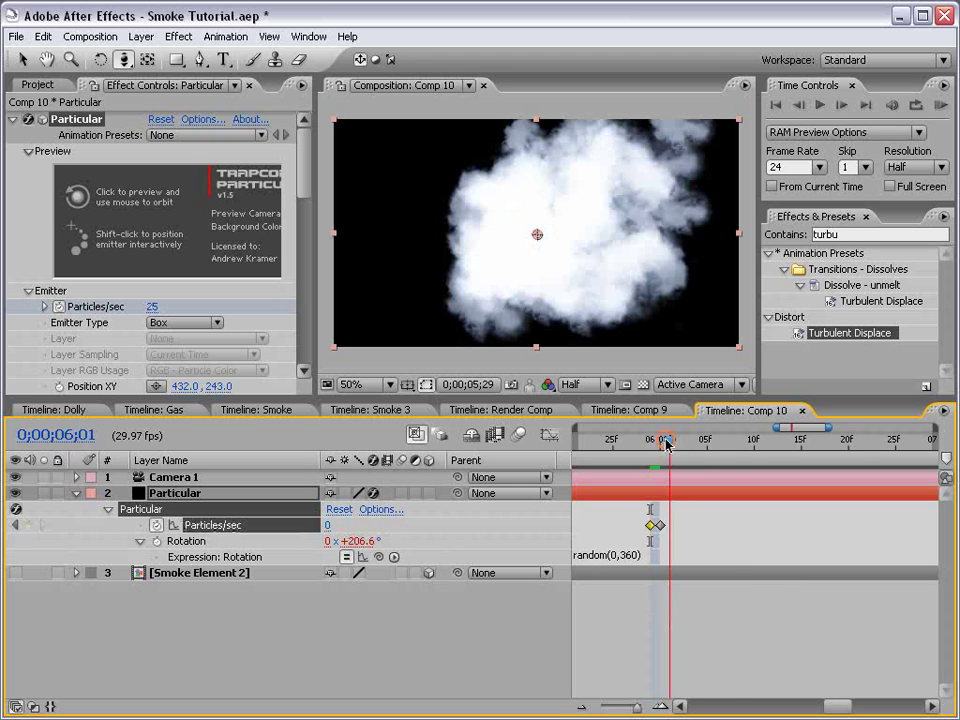
{"action": "left_click_drag", "start_coordinate": [653, 441], "coordinate": [773, 441]}
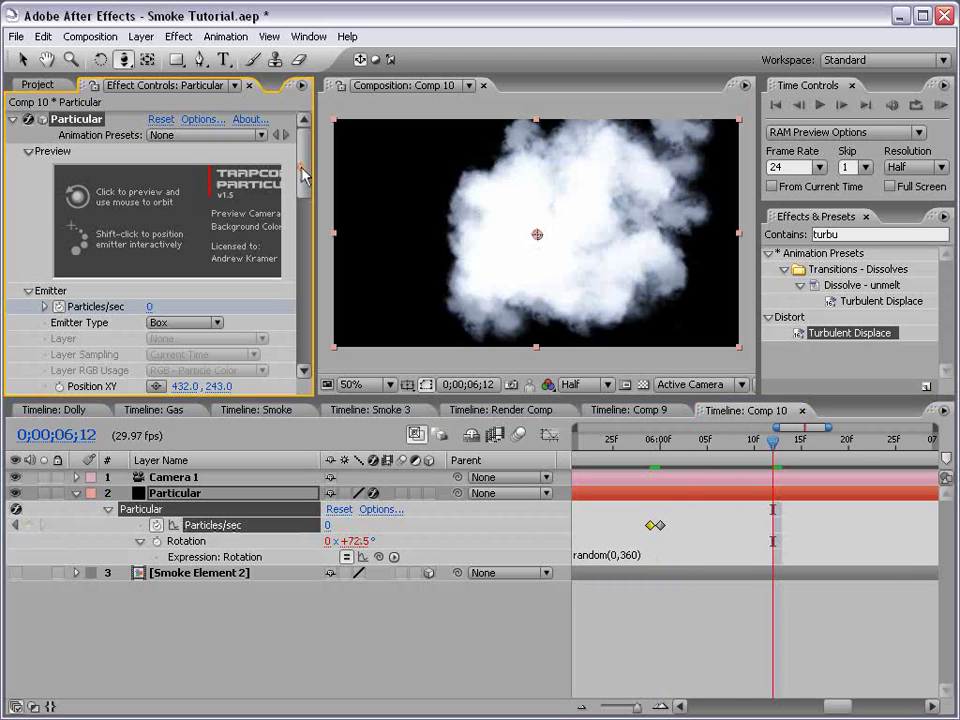
{"action": "left_click_drag", "start_coordinate": [302, 178], "coordinate": [302, 244]}
- Resize the emitter to 423 × 183 × 1506, drop particle Opacity to 39, and orbit to inspect
{"action": "left_click_drag", "start_coordinate": [155, 292], "coordinate": [349, 285]}
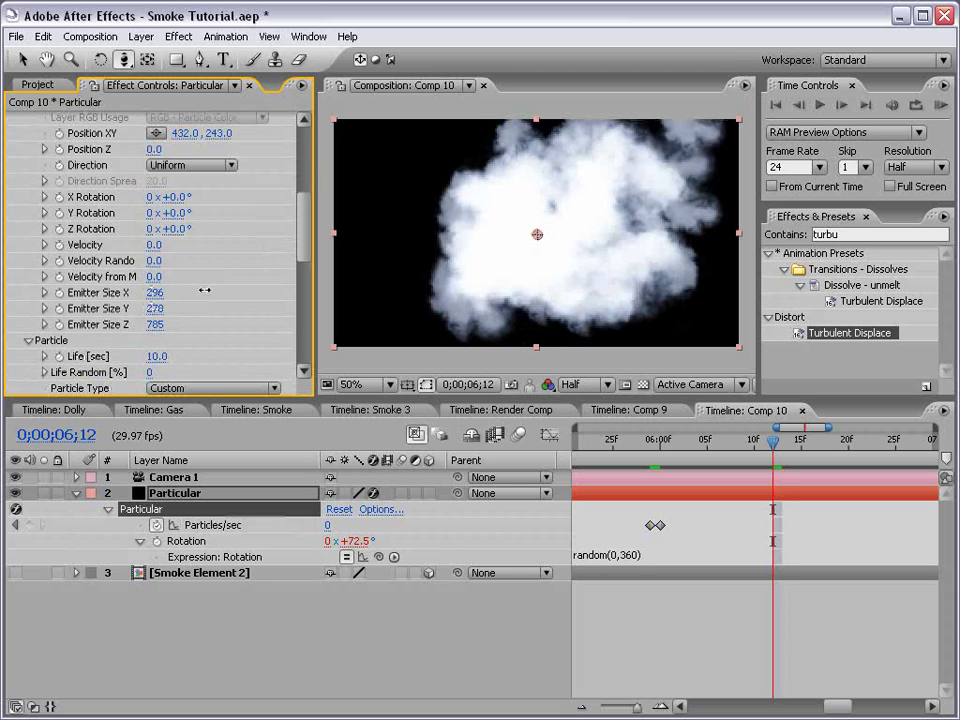
{"action": "mouse_move", "coordinate": [160, 308]}
{"action": "left_mouse_down"}
{"action": "mouse_move", "coordinate": [110, 292]}
{"action": "mouse_move", "coordinate": [83, 311]}
{"action": "mouse_move", "coordinate": [50, 311]}
{"action": "left_mouse_up"}
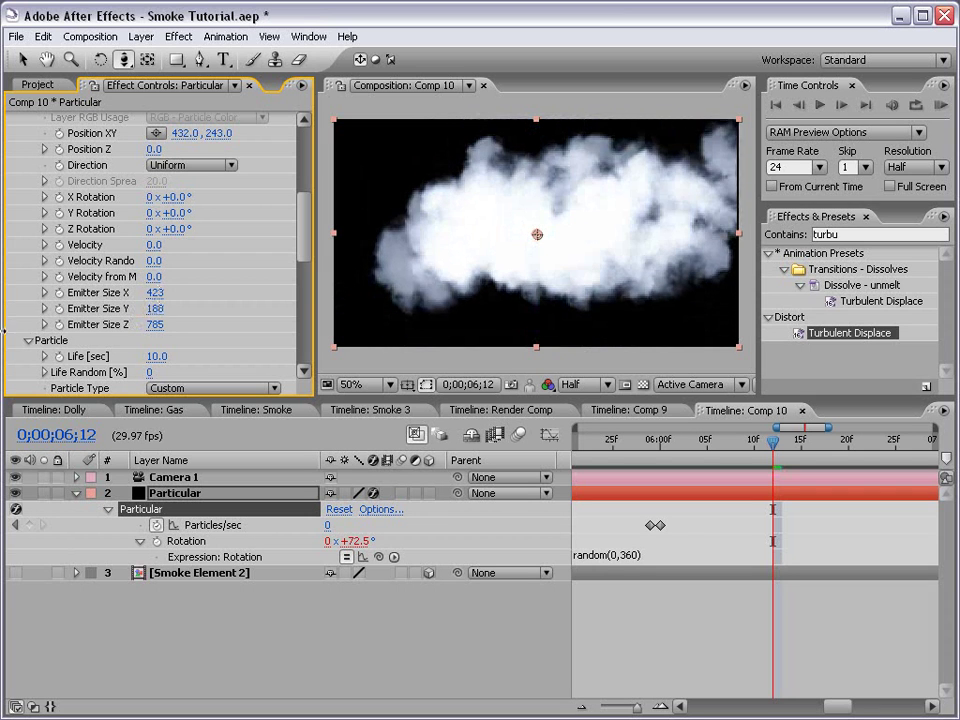
{"action": "mouse_move", "coordinate": [155, 324]}
{"action": "left_mouse_down"}
{"action": "mouse_move", "coordinate": [690, 272]}
{"action": "mouse_move", "coordinate": [526, 245]}
{"action": "mouse_move", "coordinate": [501, 319]}
{"action": "mouse_move", "coordinate": [515, 258]}
{"action": "left_mouse_up"}
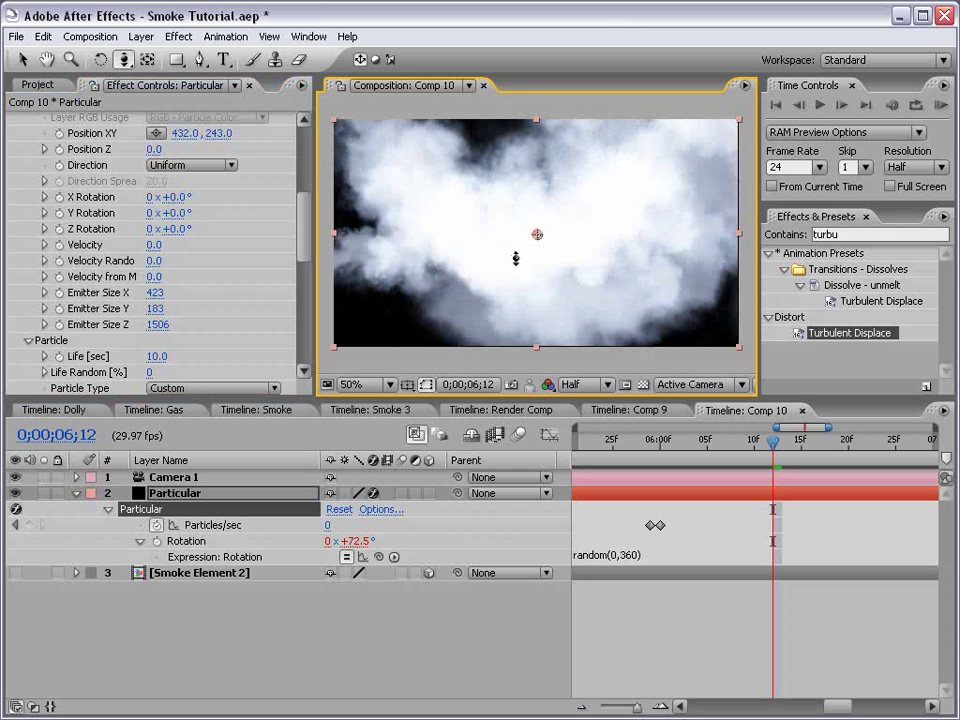
{"action": "left_click_drag", "start_coordinate": [300, 242], "coordinate": [300, 300]}
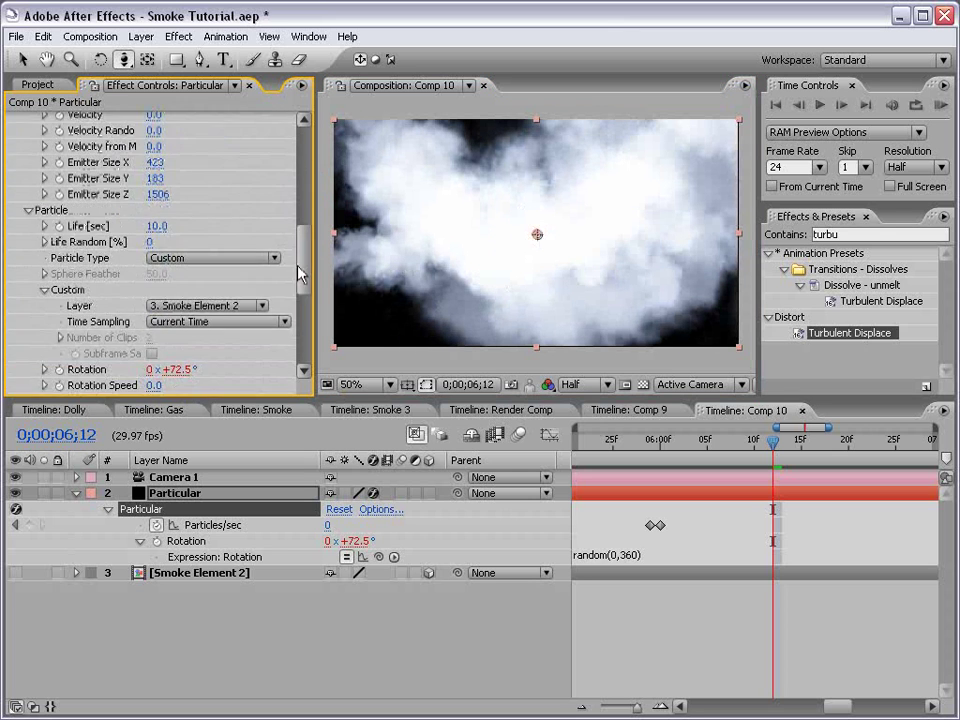
{"action": "left_click_drag", "start_coordinate": [153, 350], "coordinate": [110, 350]}
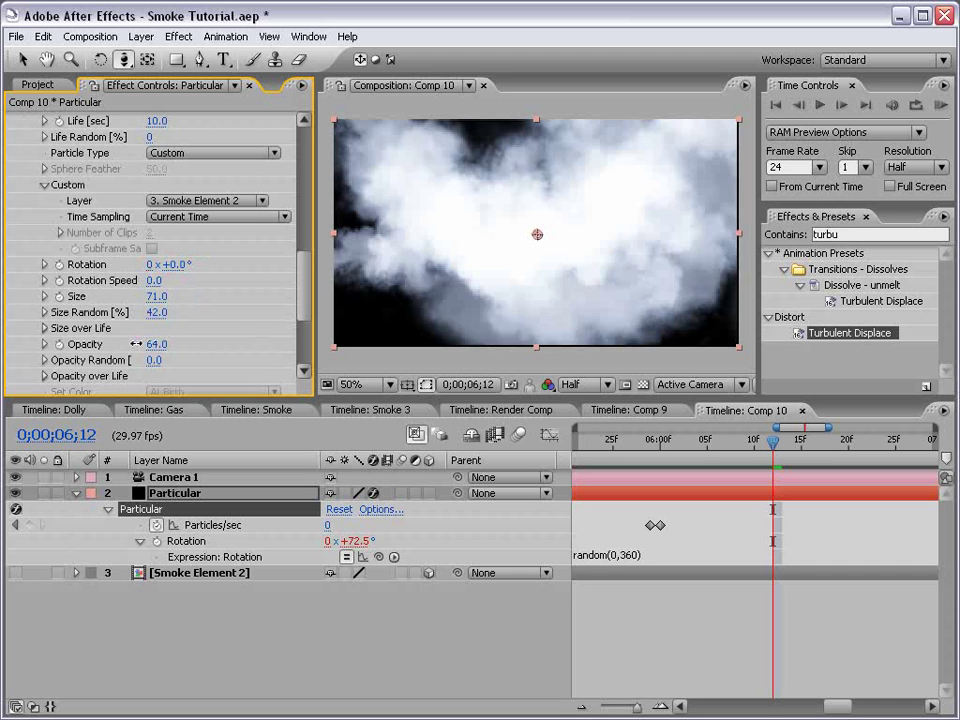
{"action": "mouse_move", "coordinate": [525, 276]}
{"action": "left_mouse_down"}
{"action": "mouse_move", "coordinate": [666, 155]}
{"action": "mouse_move", "coordinate": [540, 305]}
{"action": "mouse_move", "coordinate": [559, 261]}
{"action": "left_mouse_up"}
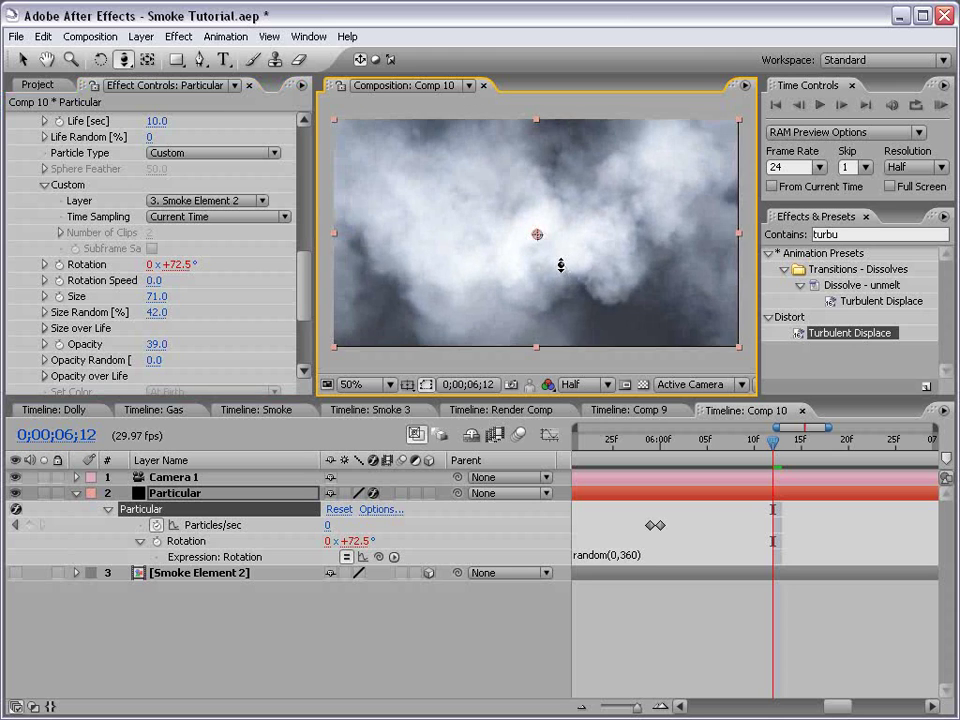
- Pull the camera back and pan so the smoke fills the frame, sitting lower
{"action": "key", "text": "c"}
{"action": "left_click_drag", "start_coordinate": [493, 309], "coordinate": [516, 233]}
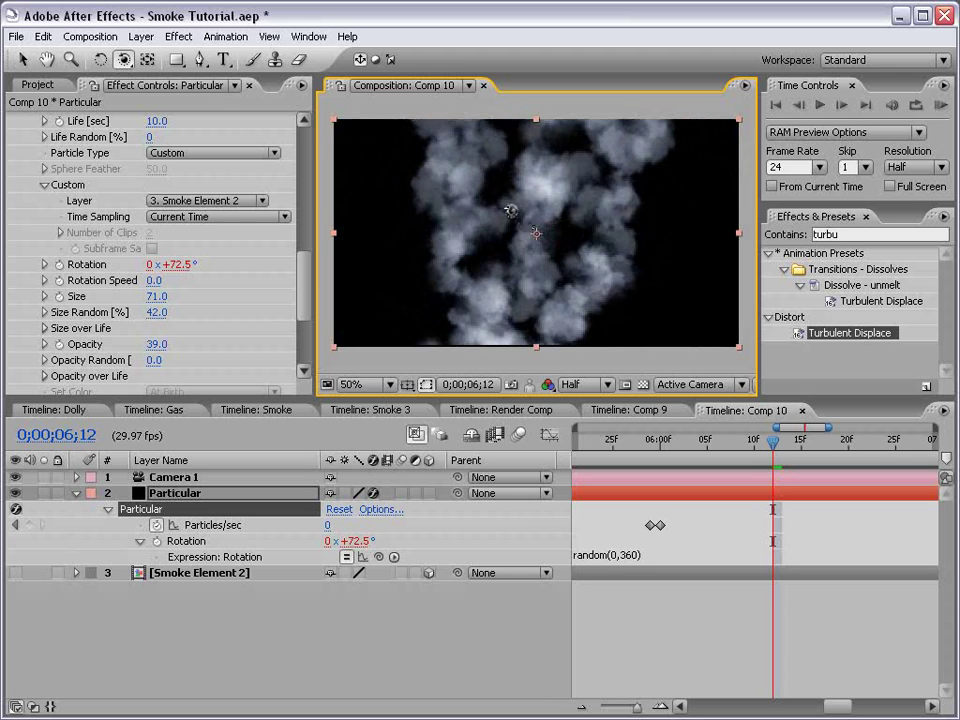
{"action": "key", "text": "c"}
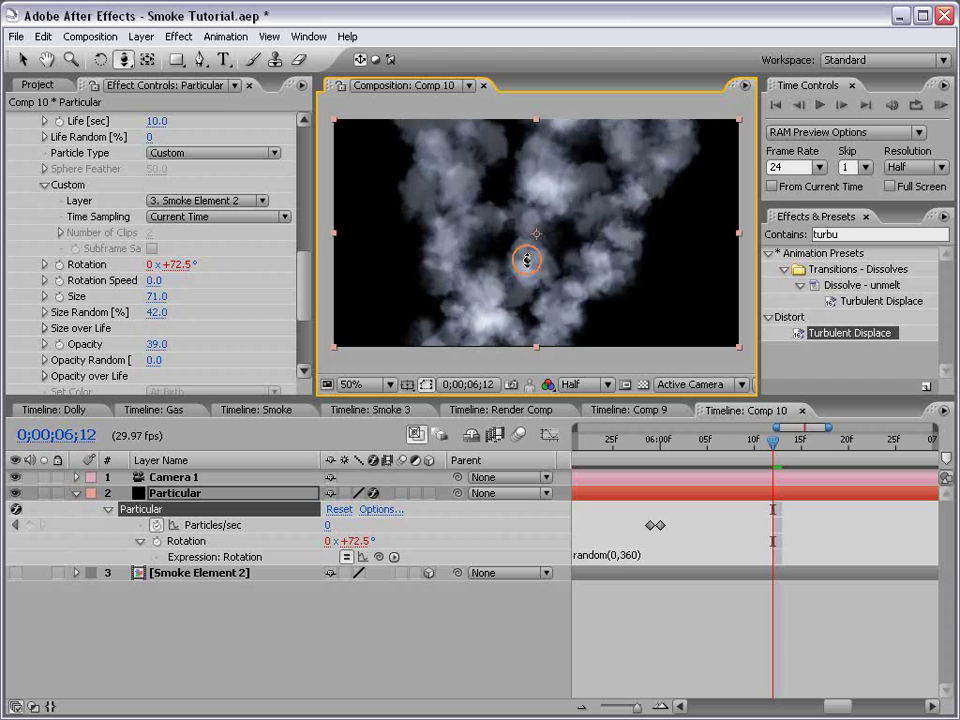
{"action": "left_click_drag", "start_coordinate": [525, 257], "coordinate": [536, 222]}
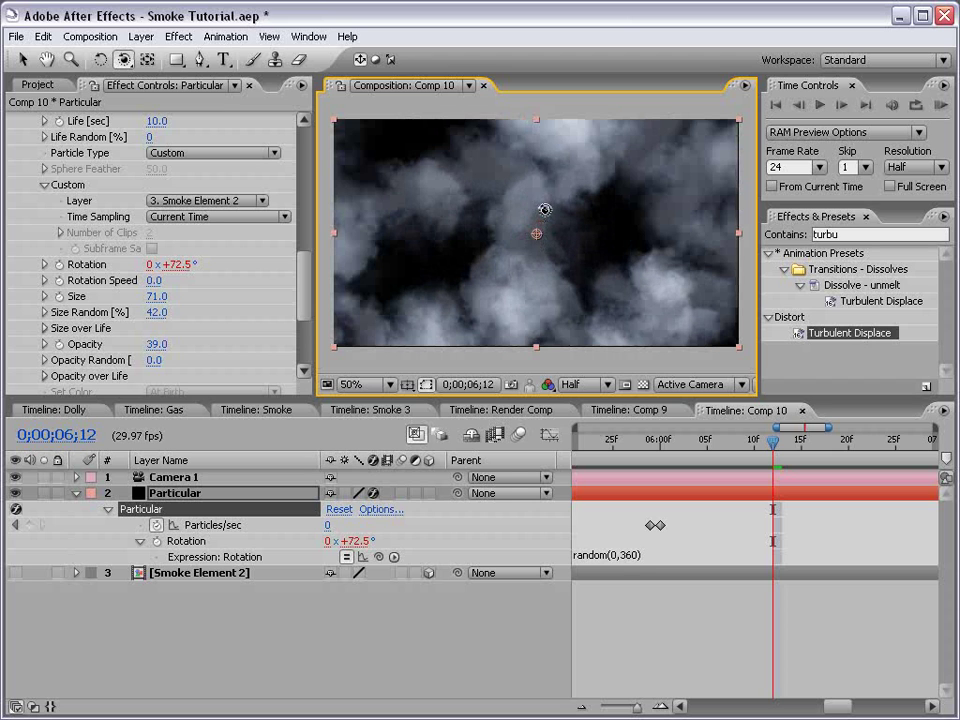
{"action": "mouse_move", "coordinate": [553, 196]}
{"action": "left_mouse_down"}
{"action": "mouse_move", "coordinate": [553, 231]}
{"action": "mouse_move", "coordinate": [568, 146]}
{"action": "mouse_move", "coordinate": [557, 212]}
{"action": "left_mouse_up"}
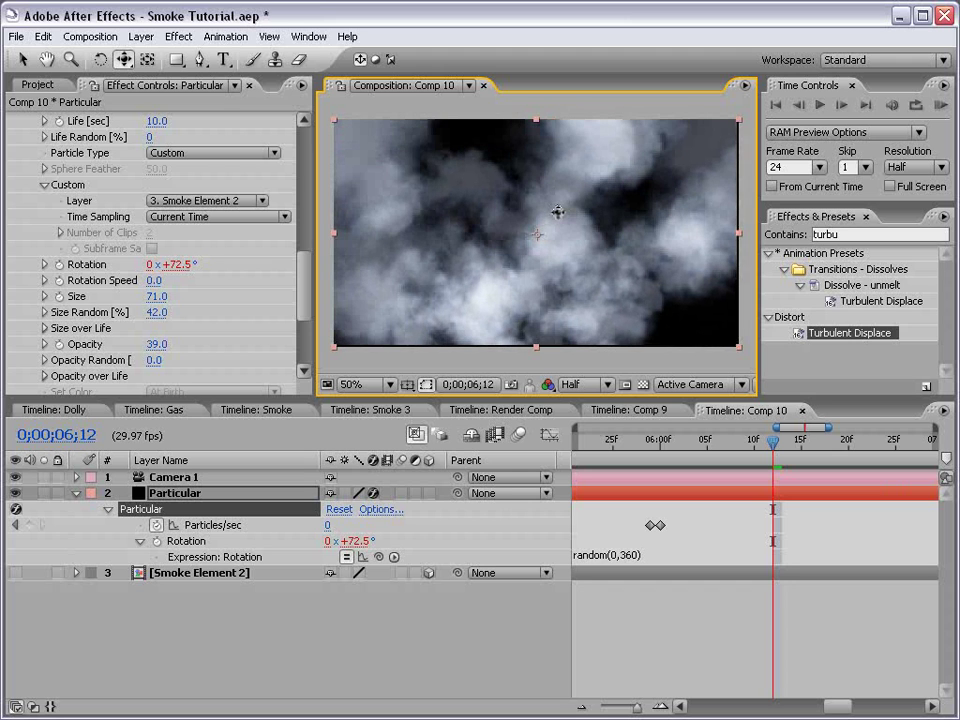
- Resize the emitter to 276 × 420 × 1506 and raise particle Opacity to 65
{"action": "left_click_drag", "start_coordinate": [300, 279], "coordinate": [305, 226]}
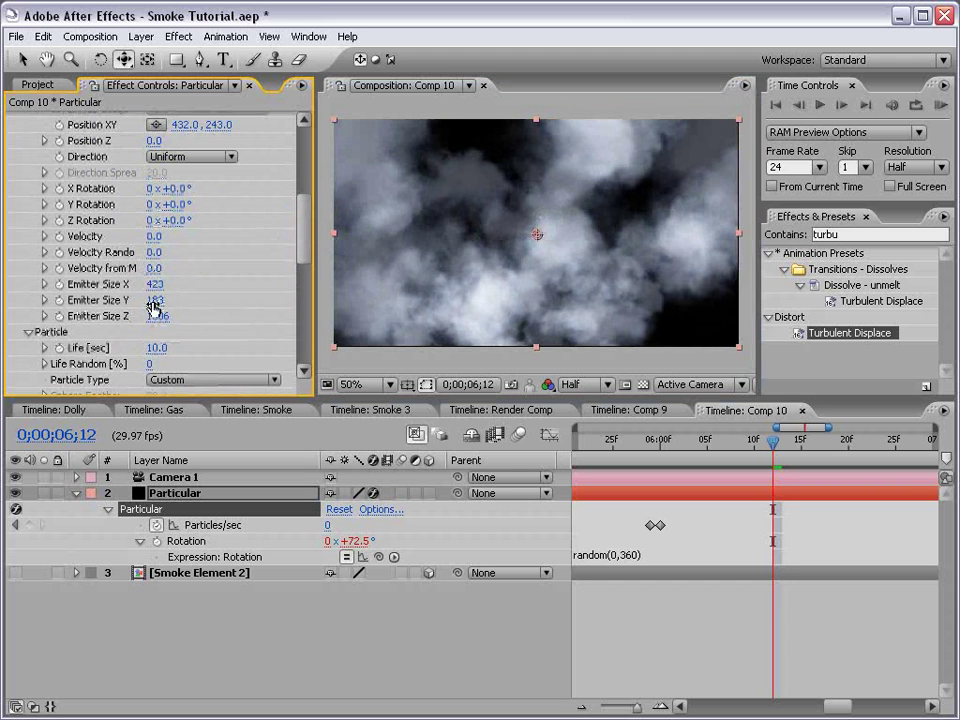
{"action": "left_click_drag", "start_coordinate": [153, 301], "coordinate": [393, 301]}
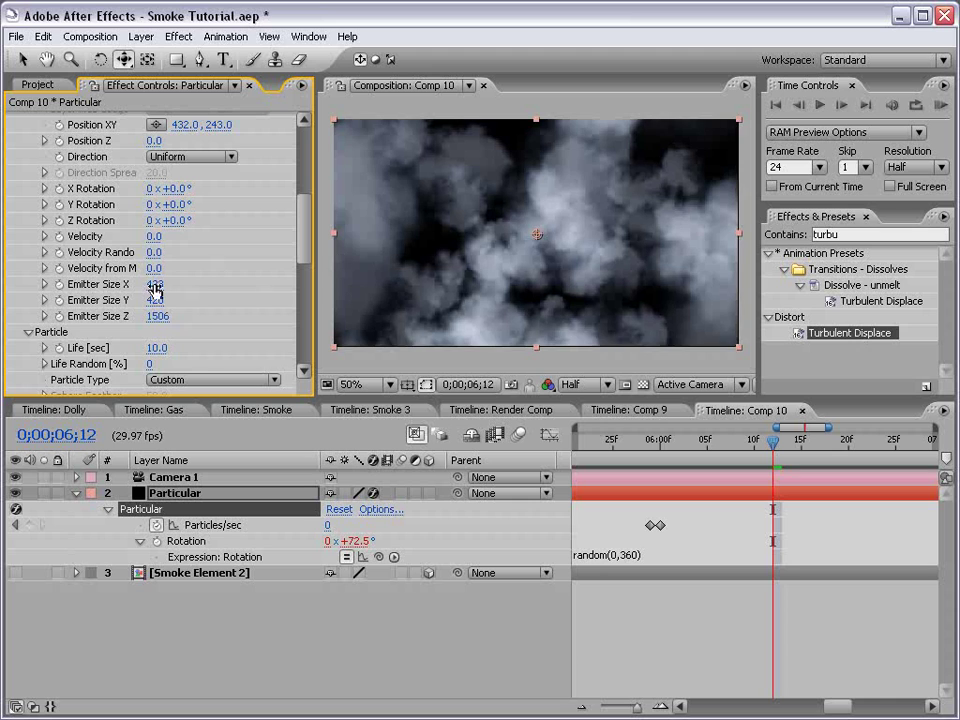
{"action": "left_click_drag", "start_coordinate": [155, 289], "coordinate": [146, 287]}
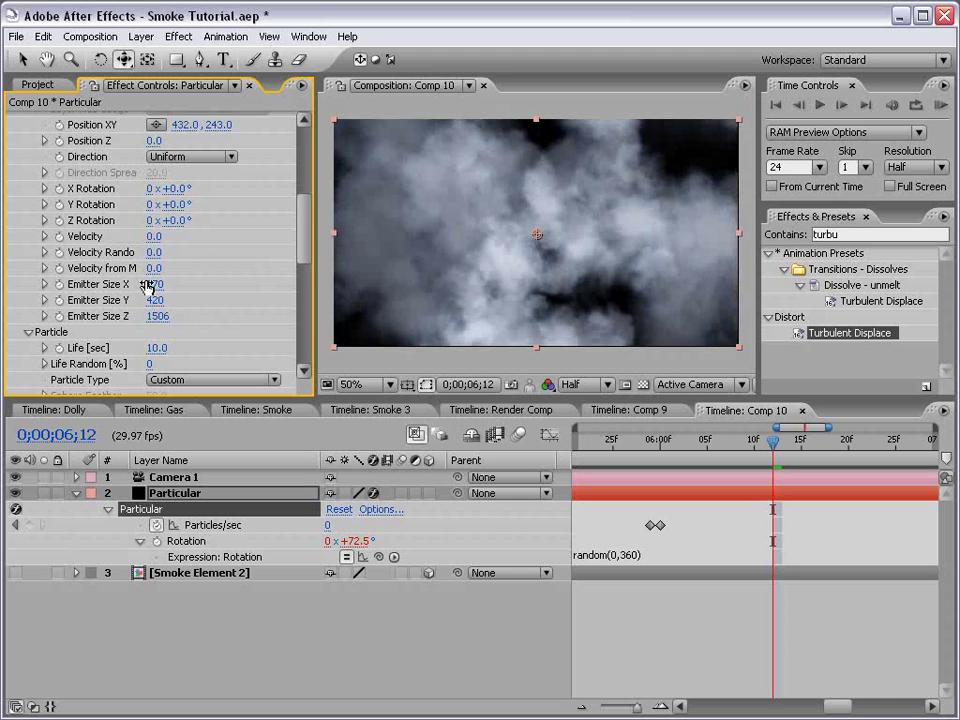
{"action": "left_click_drag", "start_coordinate": [154, 284], "coordinate": [146, 284]}
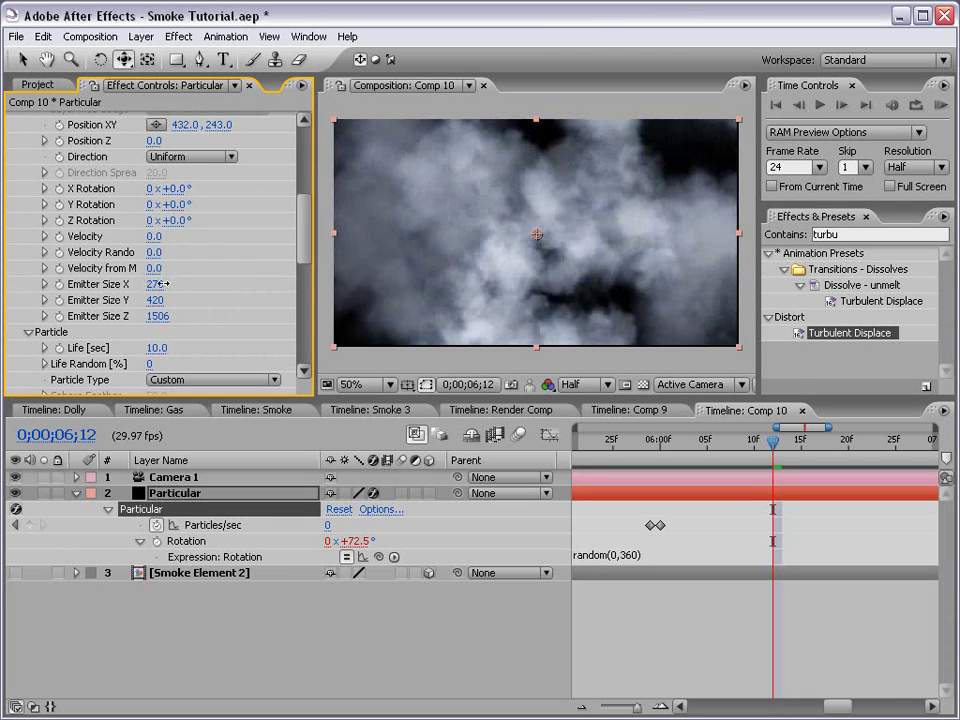
{"action": "scroll", "coordinate": [285, 257], "scroll_direction": "down", "scroll_amount": 5}
{"action": "scroll", "coordinate": [283, 288], "scroll_direction": "down", "scroll_amount": 3}
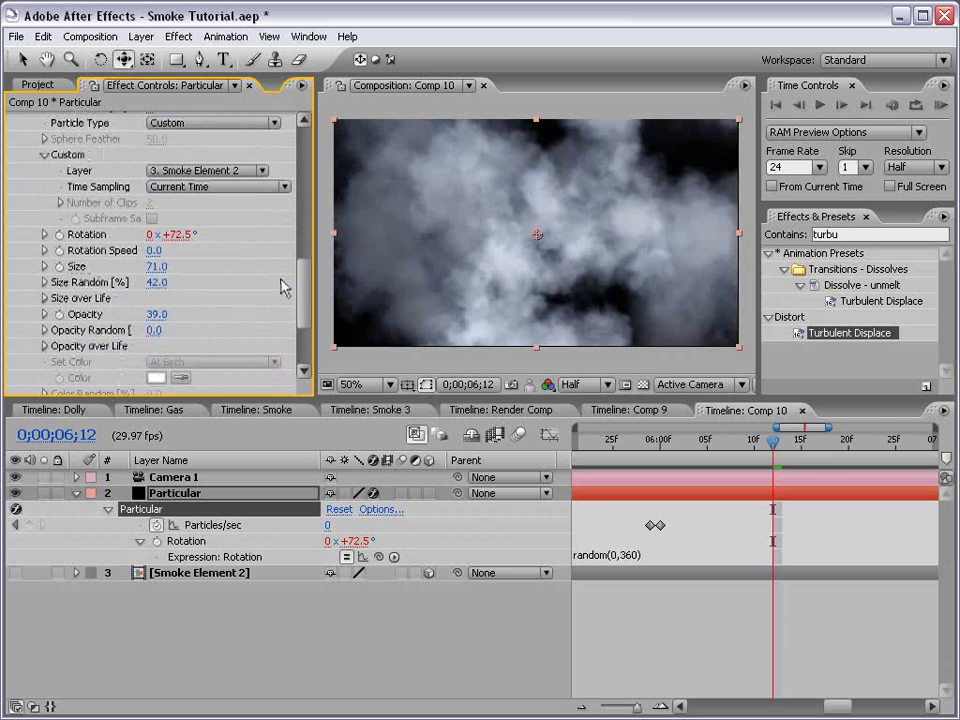
{"action": "left_click_drag", "start_coordinate": [168, 310], "coordinate": [172, 302]}
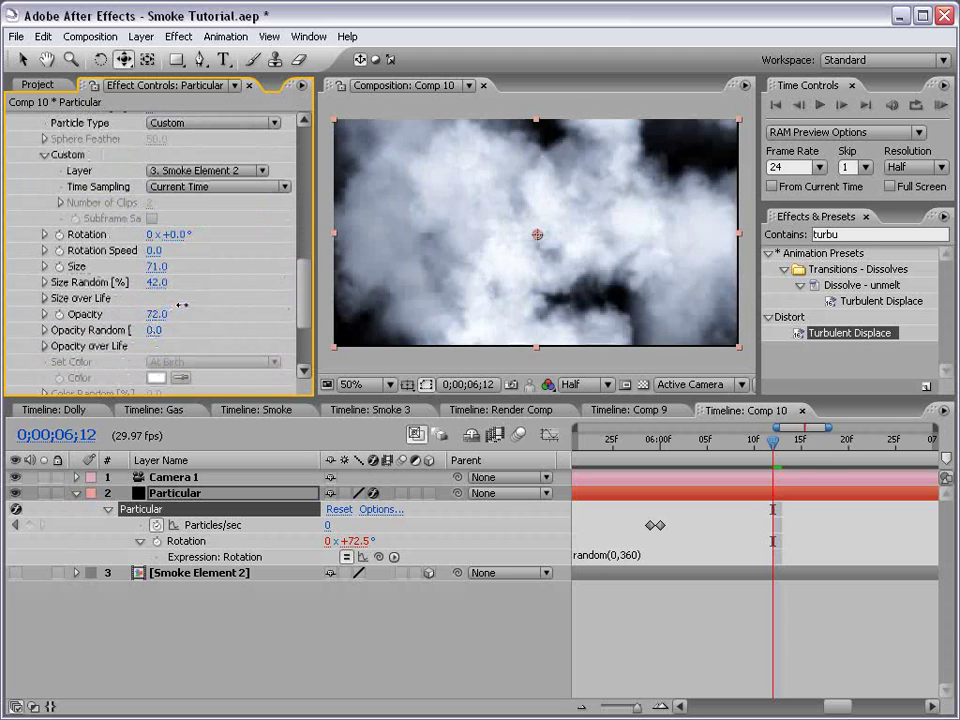
{"action": "left_click_drag", "start_coordinate": [770, 440], "coordinate": [796, 445]}
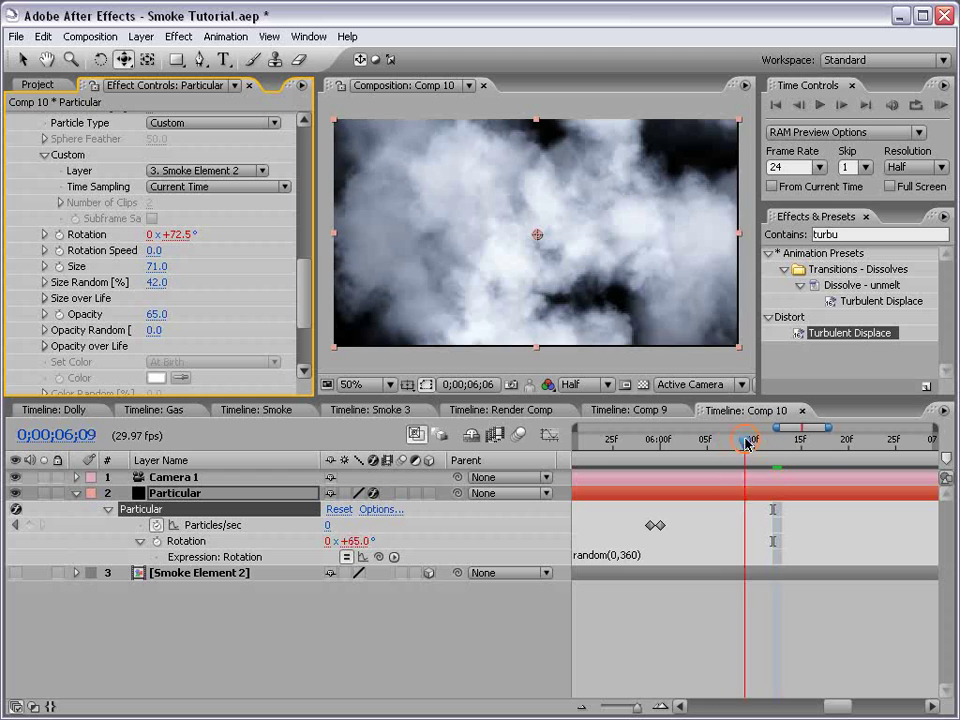
- Add a 3D null object, Null 6, and parent Camera 1 to it
{"action": "left_click", "coordinate": [141, 36]}
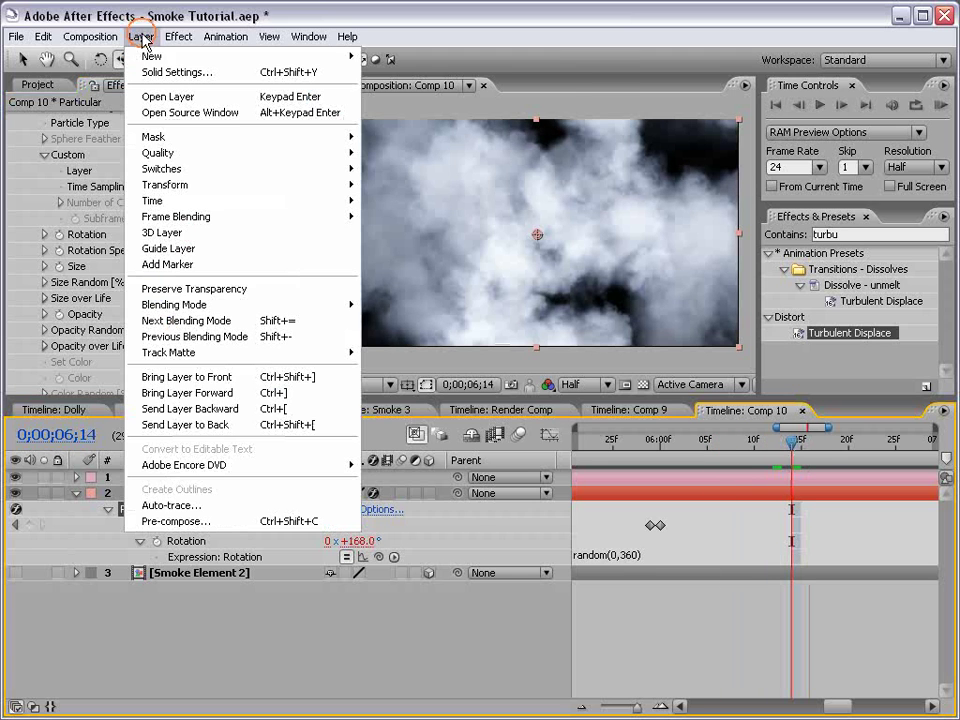
{"action": "mouse_move", "coordinate": [321, 55]}
{"action": "left_click", "coordinate": [398, 120]}
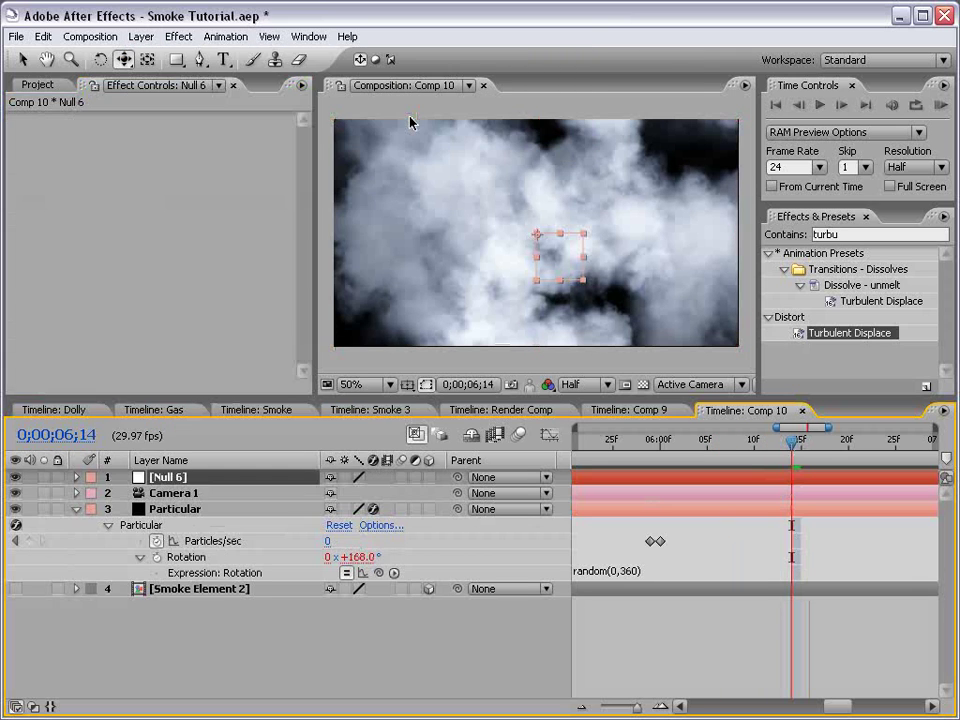
{"action": "left_click", "coordinate": [429, 477]}
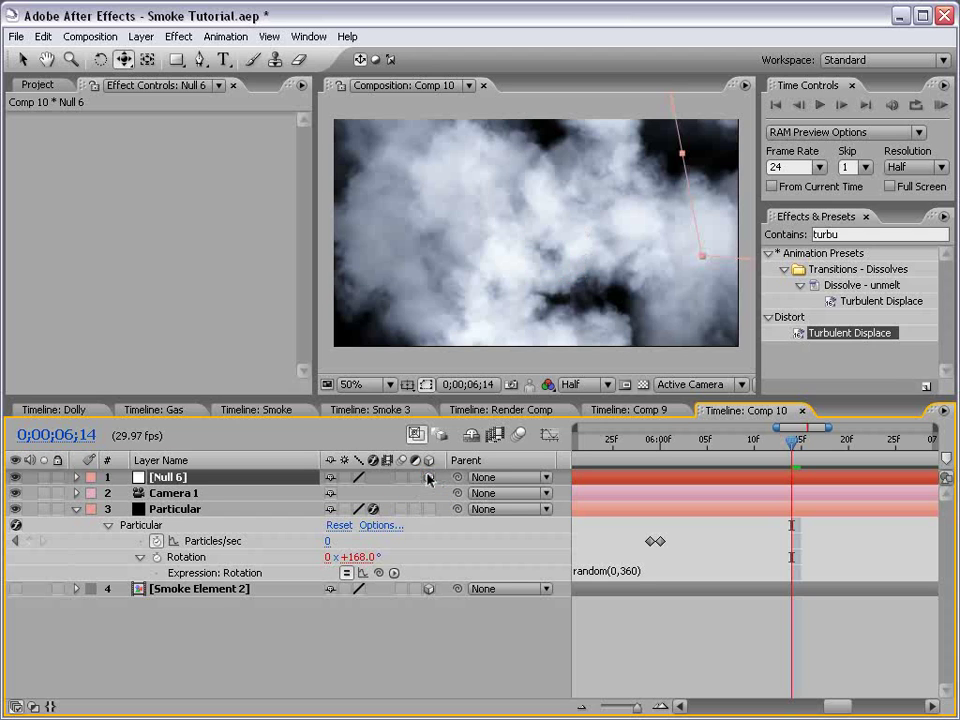
{"action": "key", "text": "comma"}
{"action": "key", "text": "comma"}
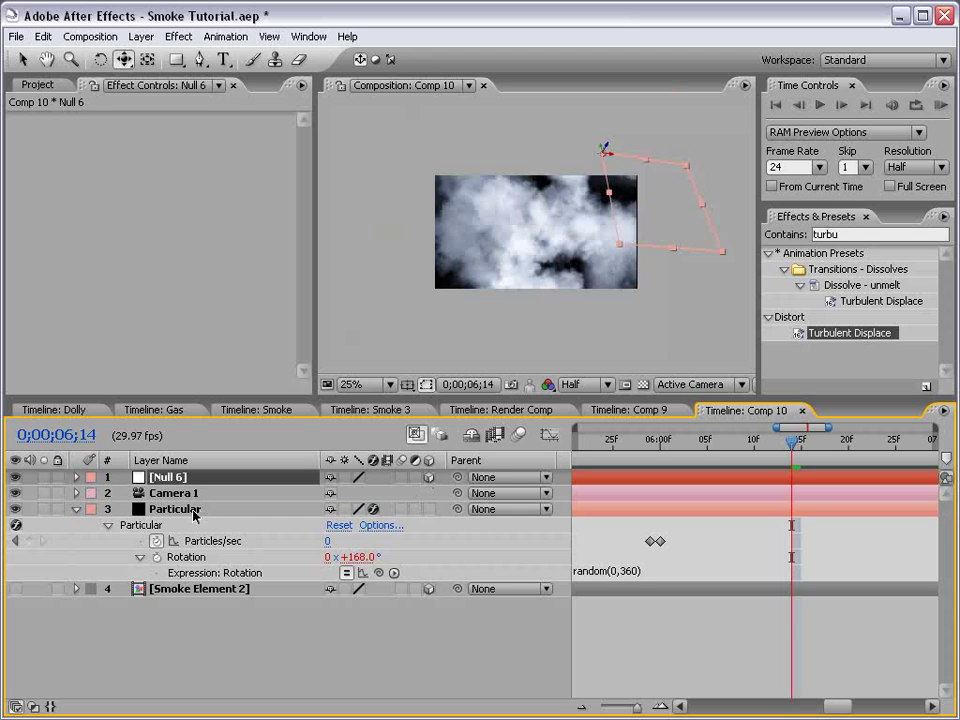
{"action": "left_click", "coordinate": [392, 495]}
{"action": "left_click_drag", "start_coordinate": [447, 496], "coordinate": [182, 478]}
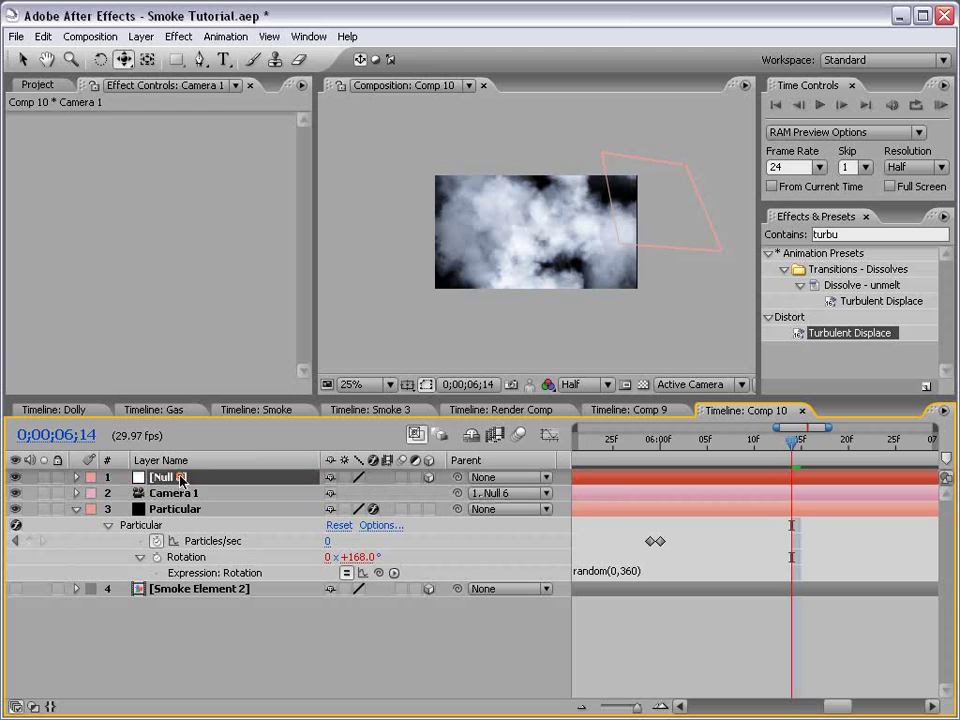
- Keyframe Null 6's Position from Z 0 at 6;00 to Z -474.4 at 6;24
{"action": "left_click", "coordinate": [182, 479]}
{"action": "key", "text": "j"}
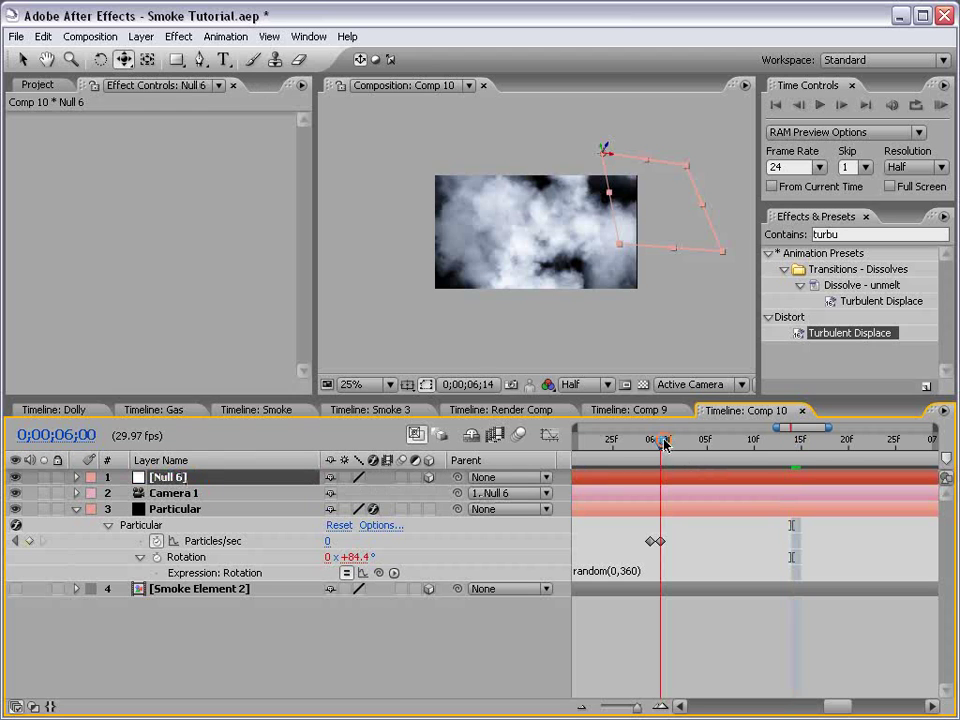
{"action": "key", "text": "p"}
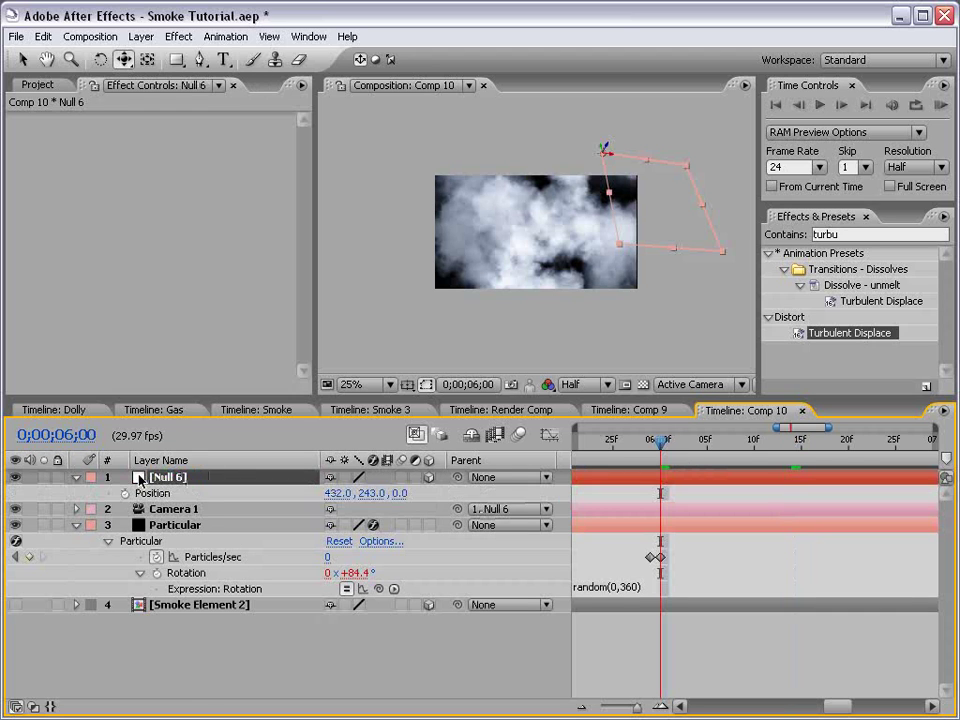
{"action": "left_click", "coordinate": [125, 494]}
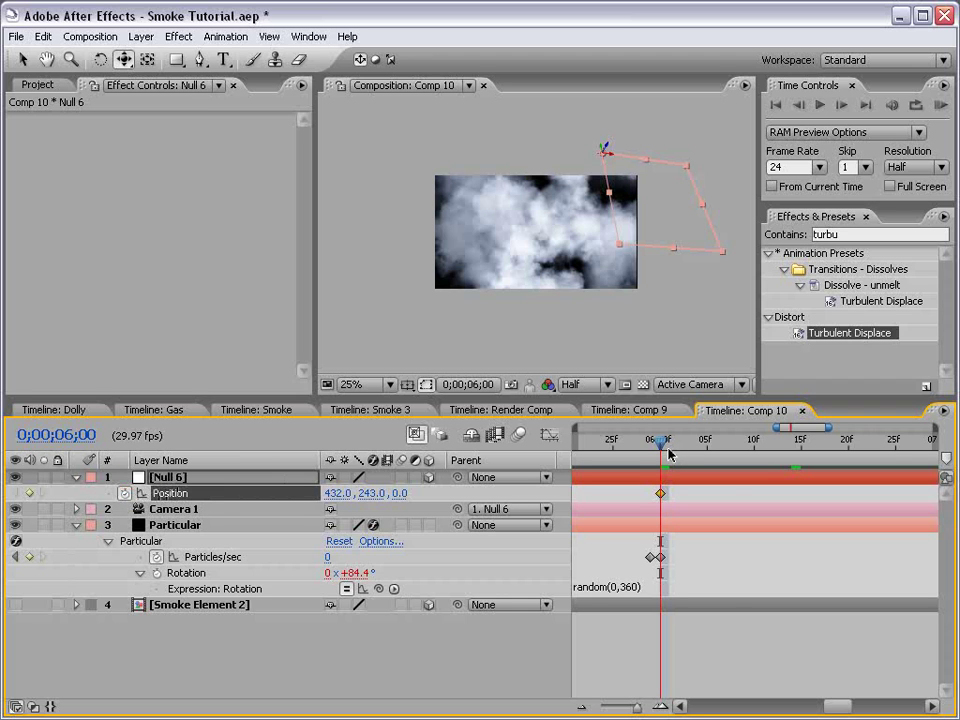
{"action": "left_click_drag", "start_coordinate": [669, 455], "coordinate": [890, 452]}
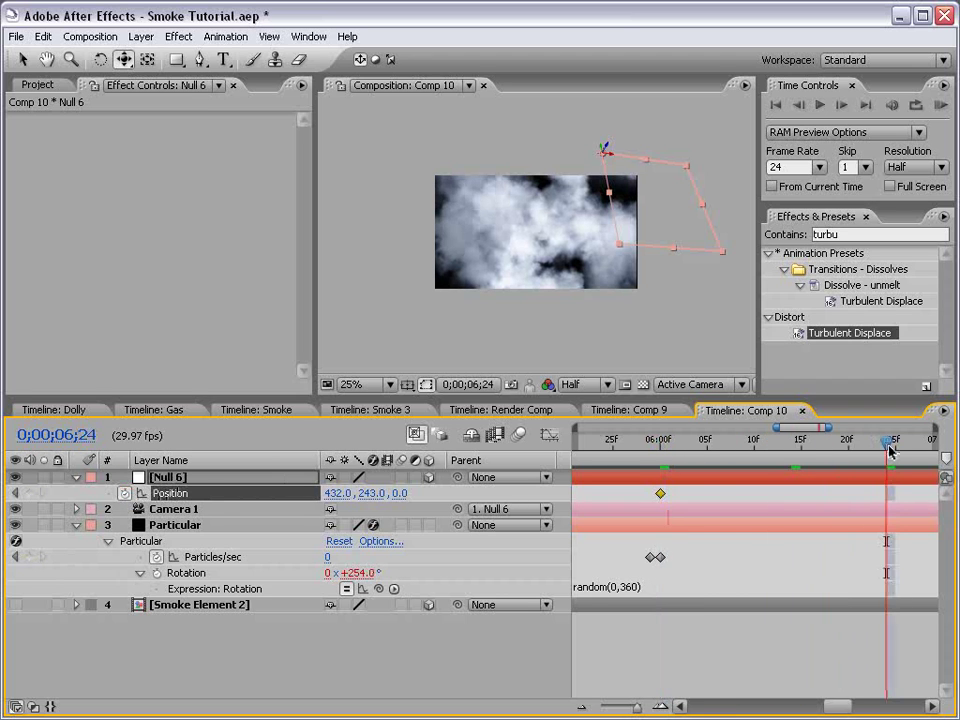
{"action": "key", "text": "minus"}
{"action": "left_click_drag", "start_coordinate": [822, 538], "coordinate": [638, 538]}
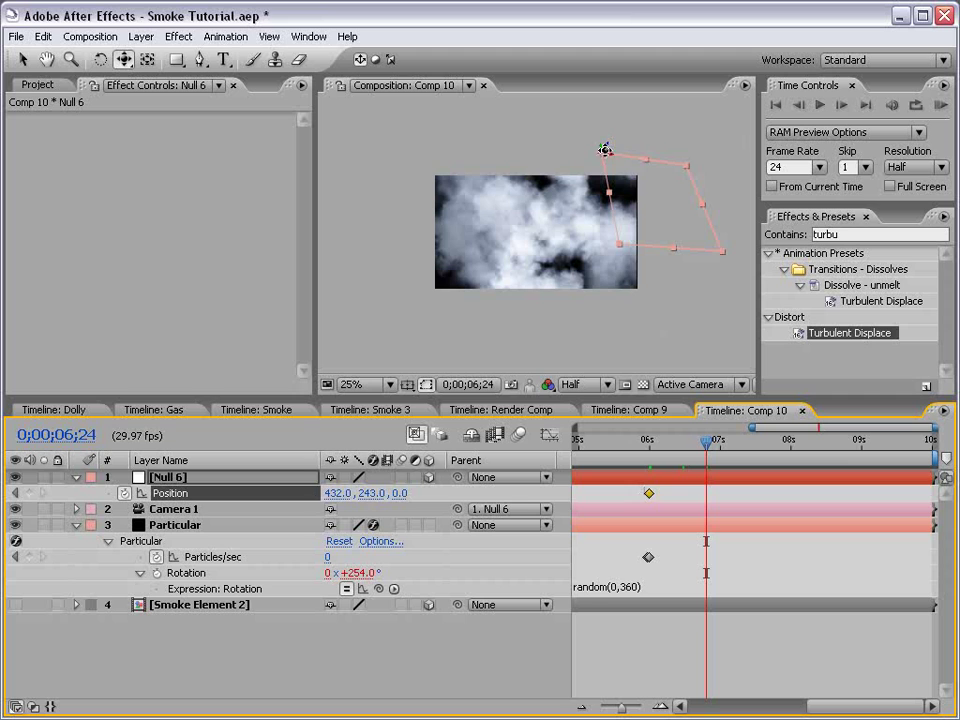
{"action": "mouse_move", "coordinate": [606, 155]}
{"action": "left_mouse_down"}
{"action": "mouse_move", "coordinate": [765, 40]}
{"action": "mouse_move", "coordinate": [738, 88]}
{"action": "left_mouse_up"}
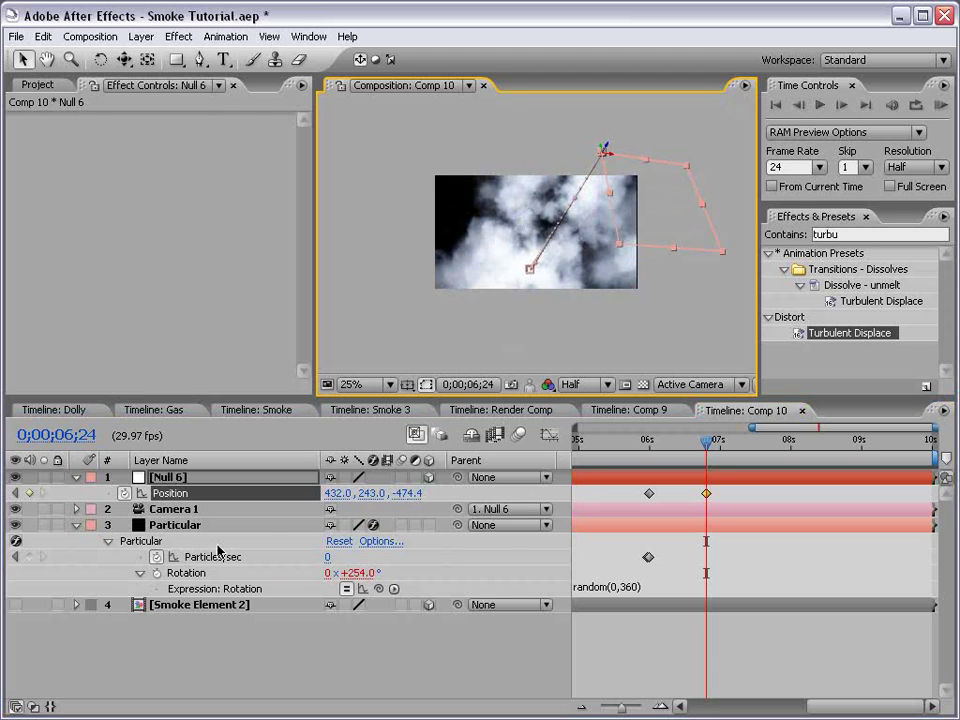
{"action": "left_click", "coordinate": [190, 528]}
- Enlarge the Particular emitter to 321 × 466 and particle Size to 83, previewing at 6;05
{"action": "left_click_drag", "start_coordinate": [308, 190], "coordinate": [306, 262]}
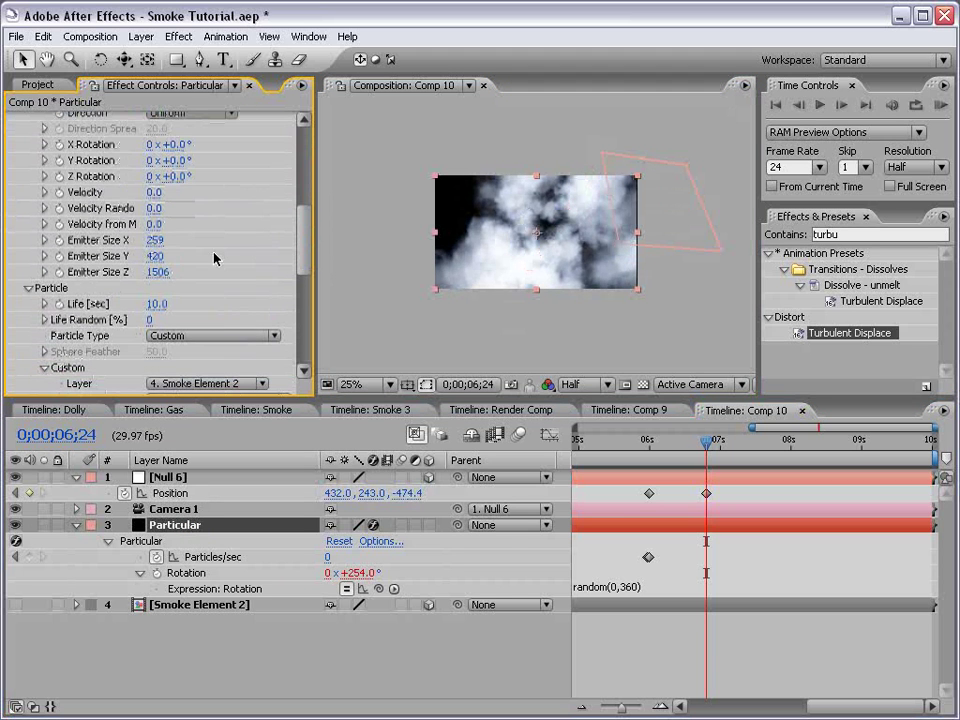
{"action": "mouse_move", "coordinate": [158, 256]}
{"action": "left_mouse_down"}
{"action": "mouse_move", "coordinate": [184, 252]}
{"action": "mouse_move", "coordinate": [201, 233]}
{"action": "left_mouse_up"}
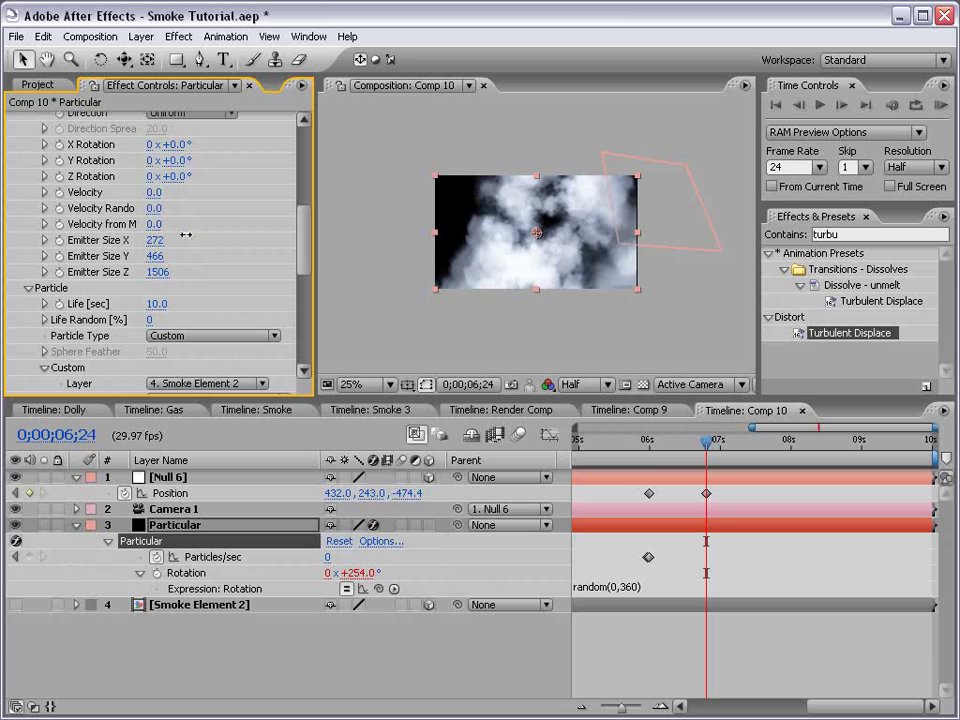
{"action": "left_click_drag", "start_coordinate": [311, 225], "coordinate": [306, 285]}
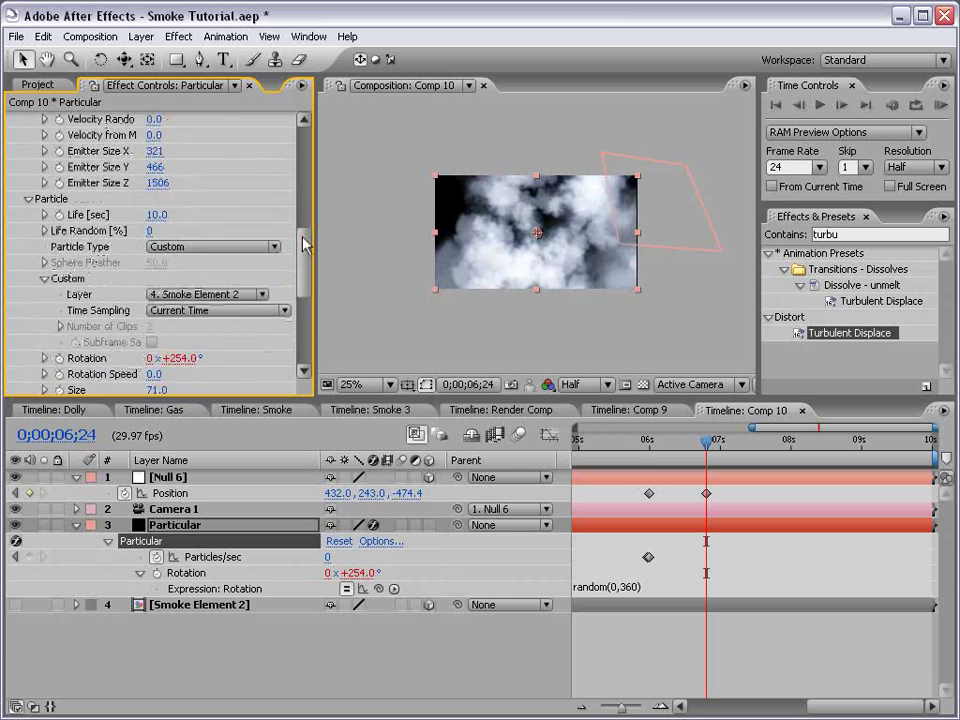
{"action": "left_click_drag", "start_coordinate": [160, 243], "coordinate": [174, 243]}
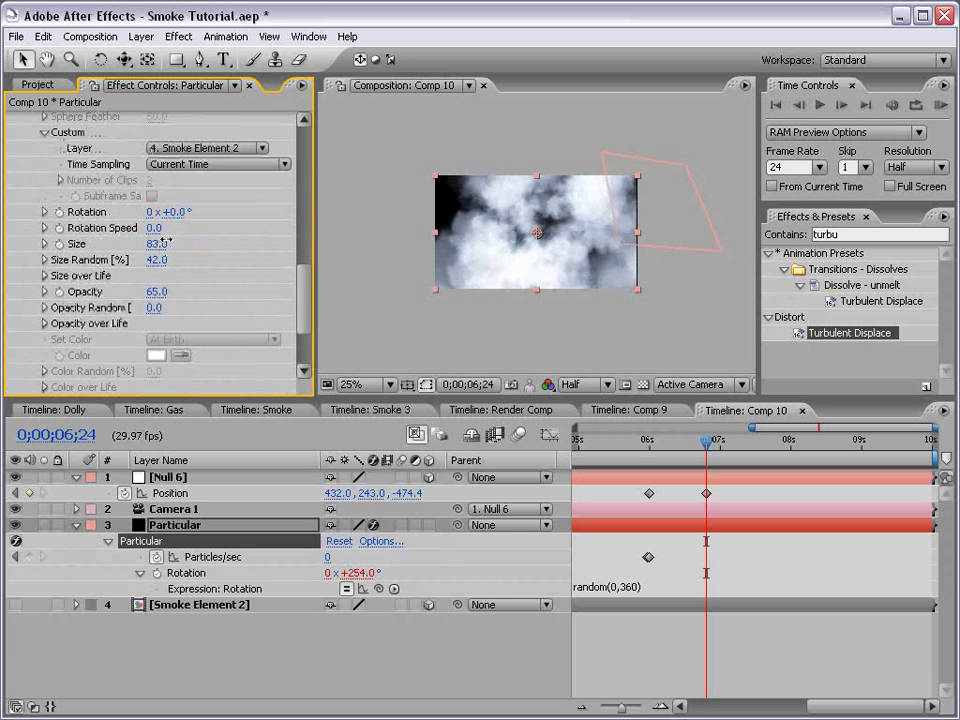
{"action": "left_click_drag", "start_coordinate": [706, 440], "coordinate": [654, 446]}
{"action": "key", "text": "period"}
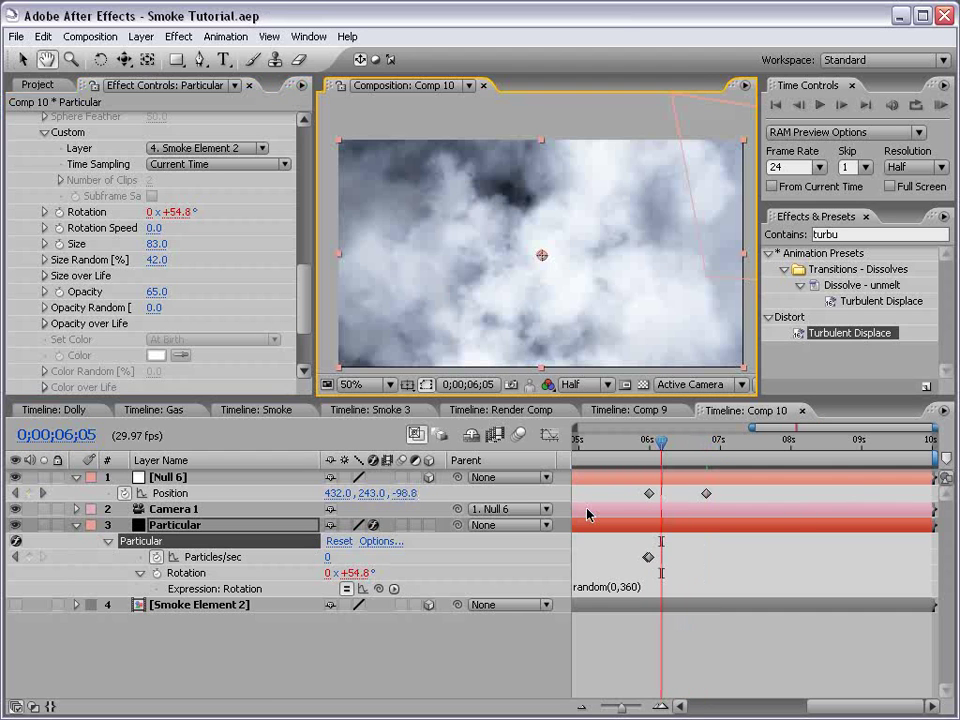
- In Smoke Element 2, set Colorama's Output Cycle stops to a darker blue and a light blue
{"action": "left_click", "coordinate": [224, 606]}
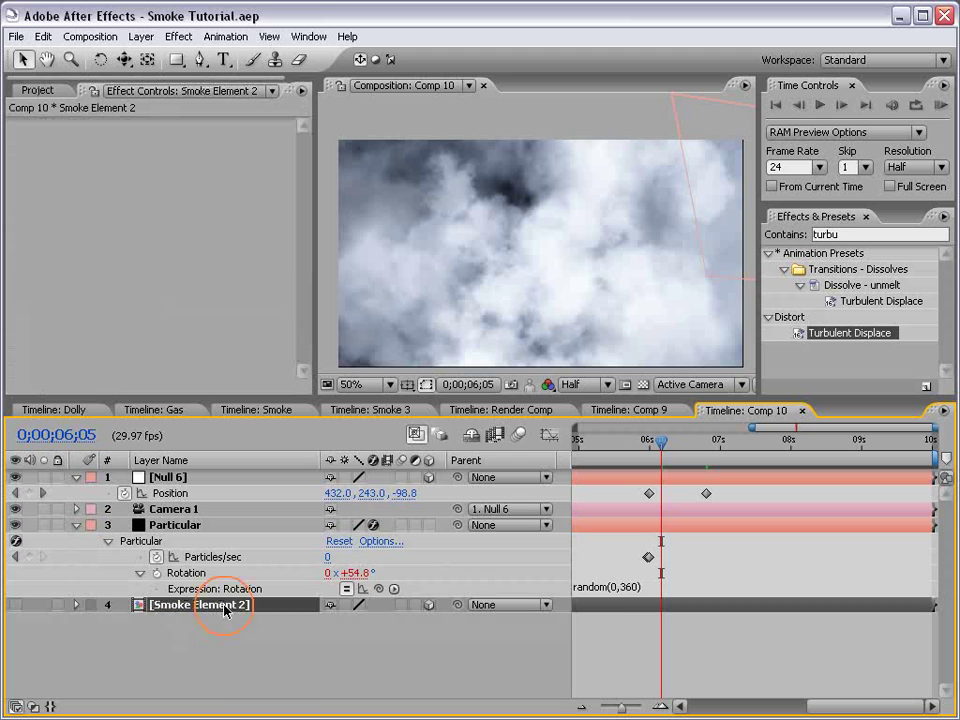
{"action": "double_click", "coordinate": [197, 606]}
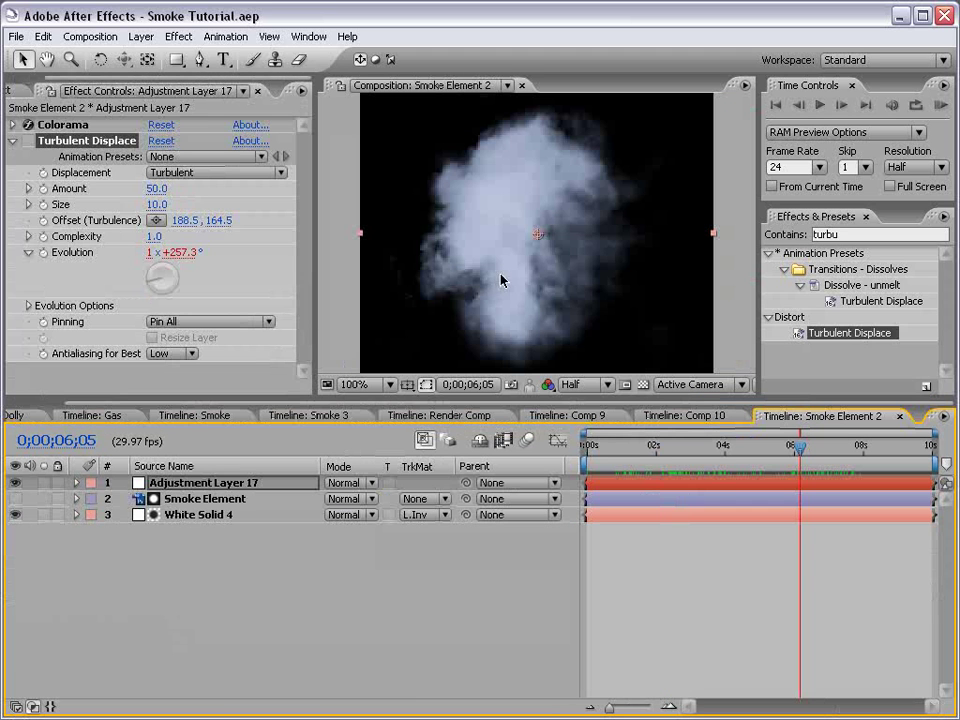
{"action": "left_click", "coordinate": [9, 126]}
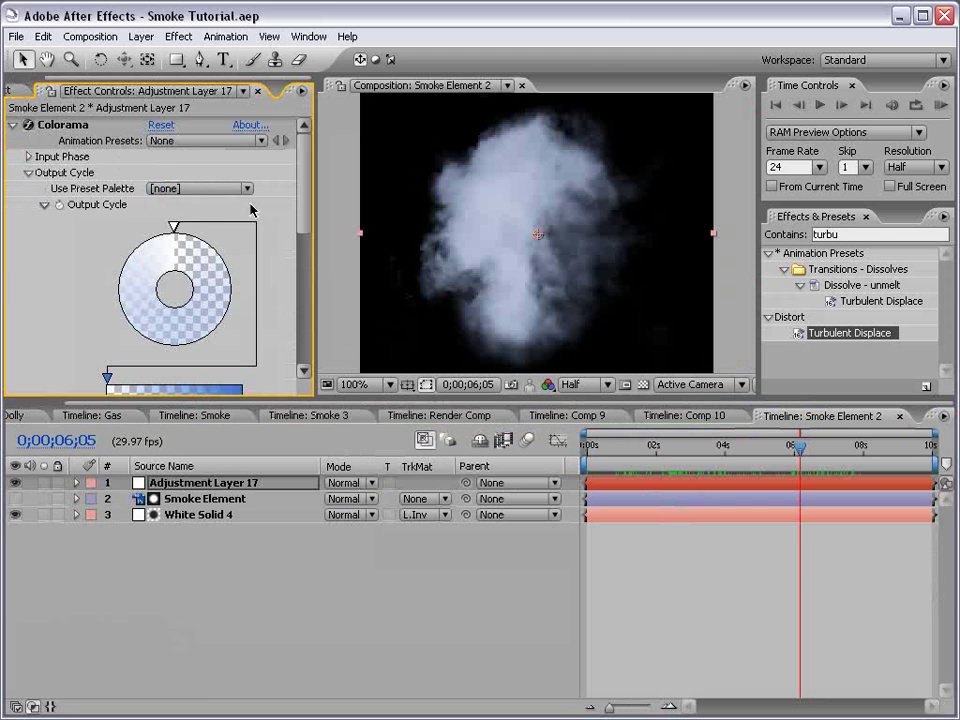
{"action": "scroll", "coordinate": [196, 194], "scroll_direction": "down", "scroll_amount": 1}
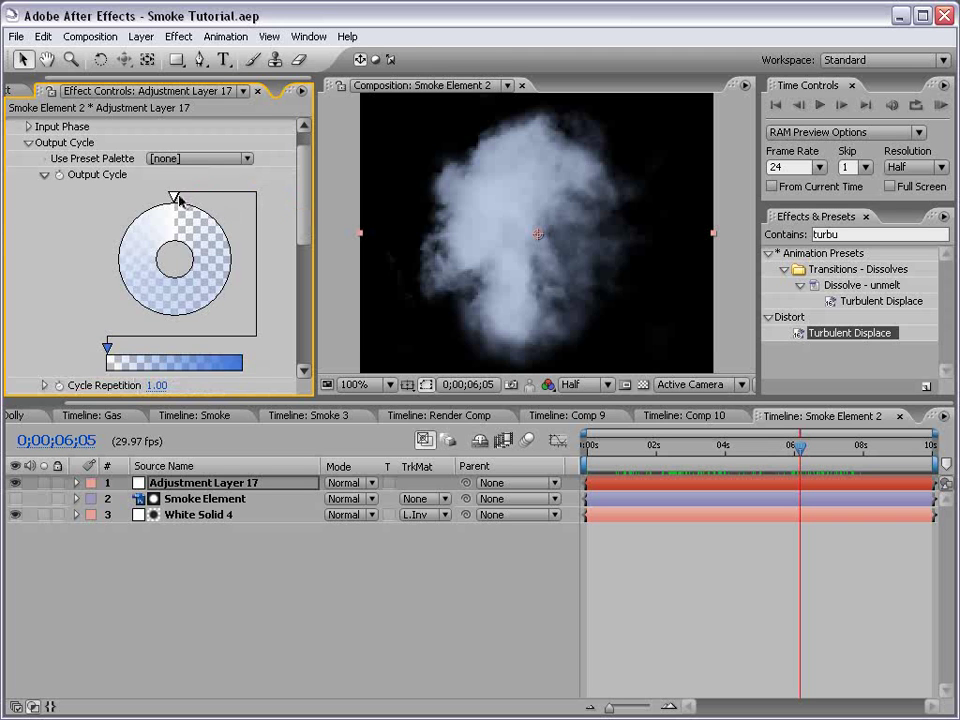
{"action": "double_click", "coordinate": [178, 198]}
{"action": "left_click_drag", "start_coordinate": [422, 182], "coordinate": [416, 198]}
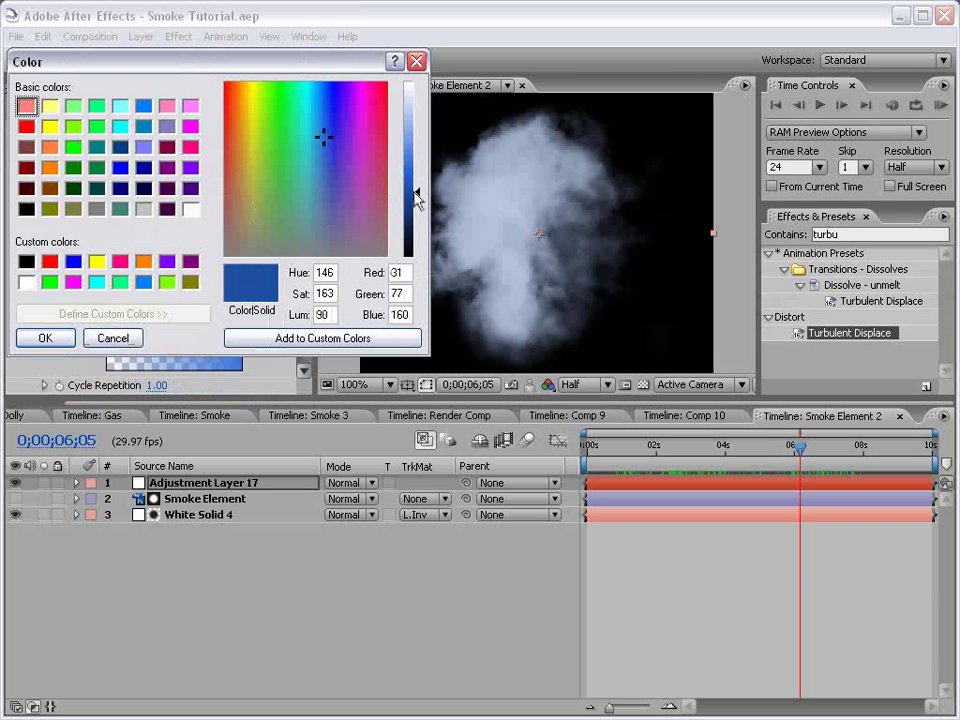
{"action": "left_click", "coordinate": [44, 339]}
{"action": "double_click", "coordinate": [170, 201]}
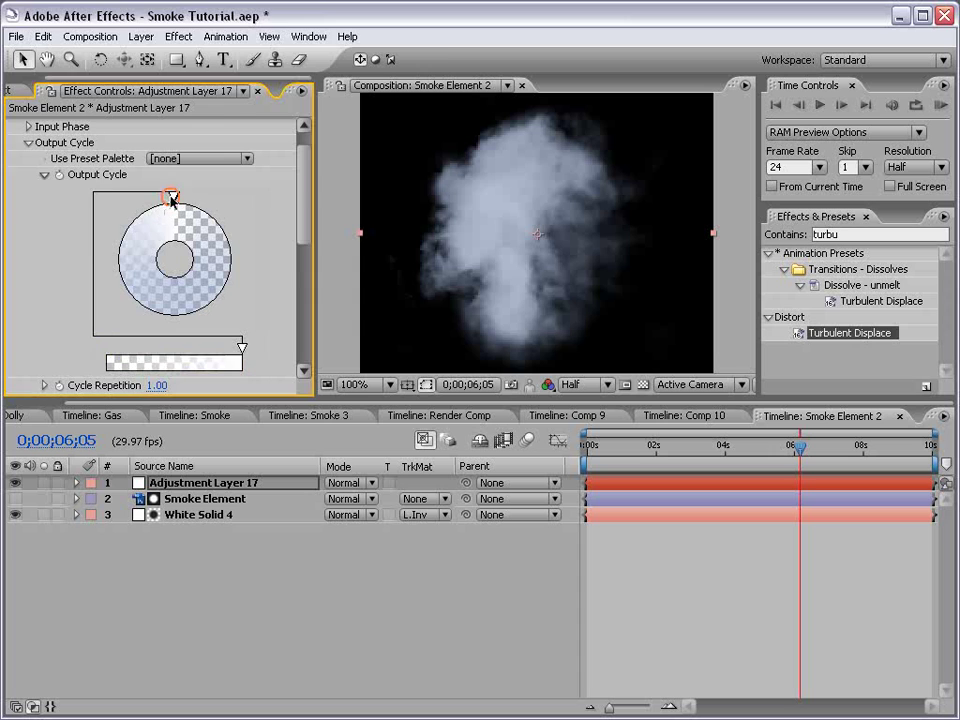
{"action": "left_click", "coordinate": [323, 97]}
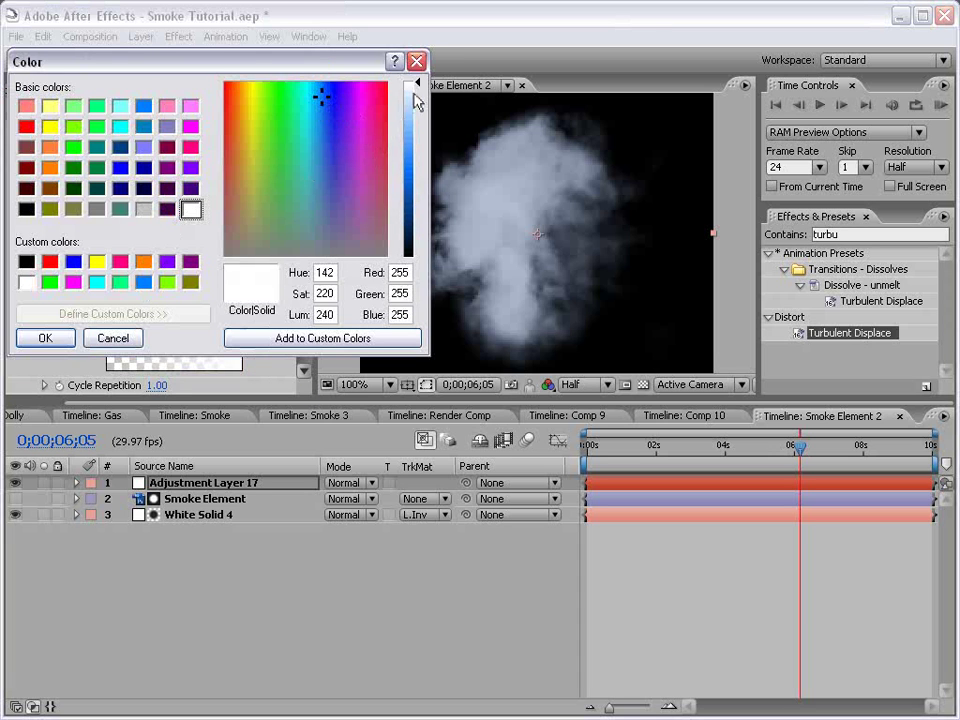
{"action": "left_click_drag", "start_coordinate": [415, 100], "coordinate": [417, 120]}
{"action": "left_click", "coordinate": [44, 339]}
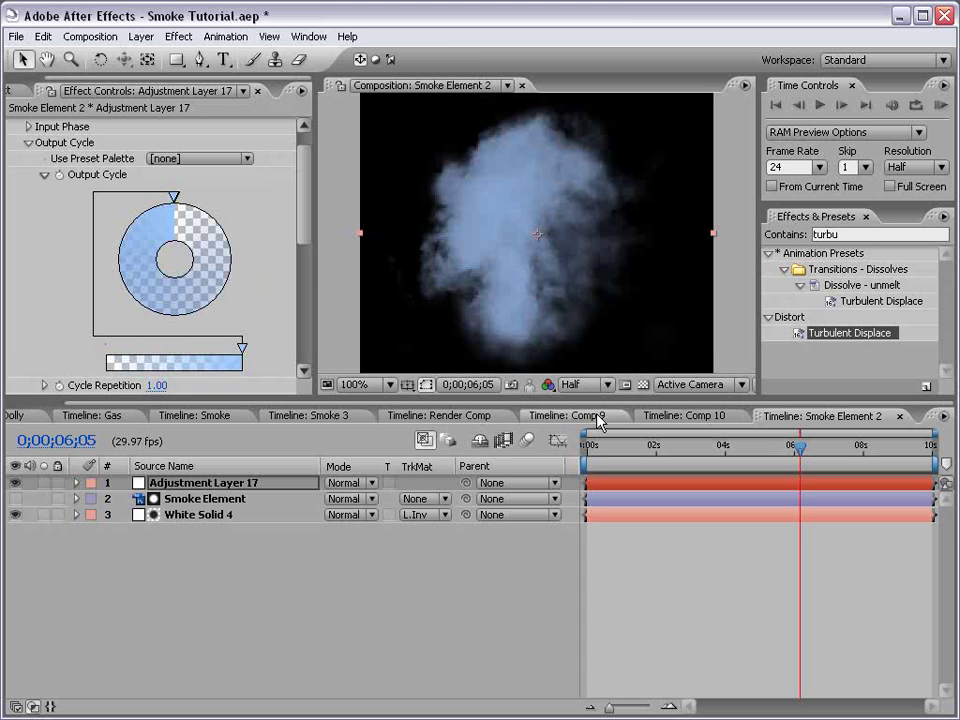
{"action": "left_click", "coordinate": [898, 417]}
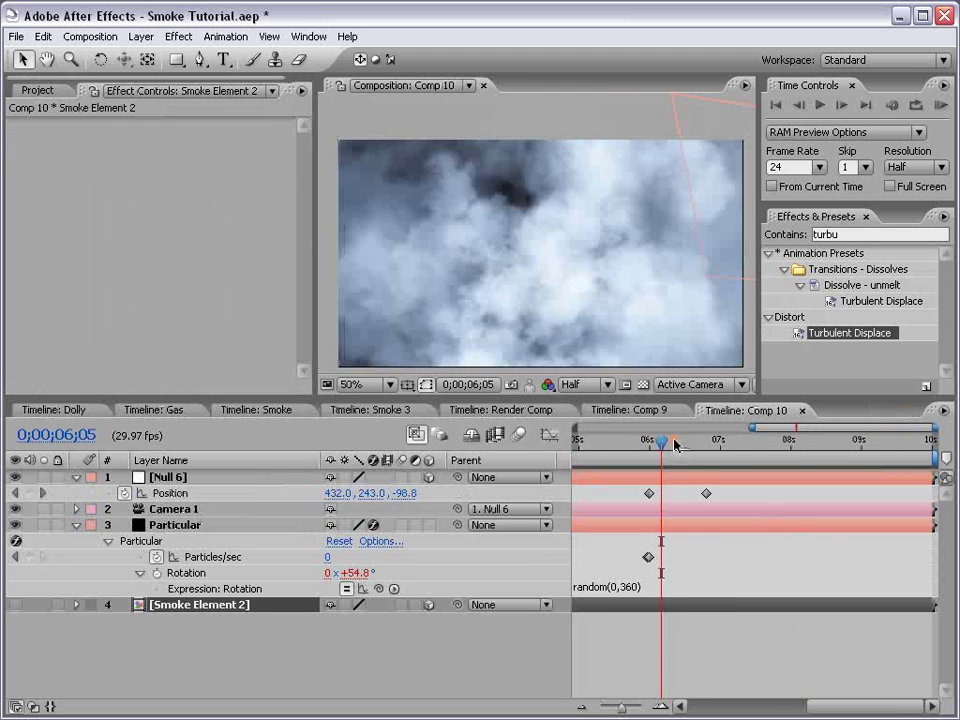
- Add an adjustment layer with Curves, bowing the RGB curve down to darken the smoke
{"action": "left_click_drag", "start_coordinate": [675, 445], "coordinate": [740, 445]}
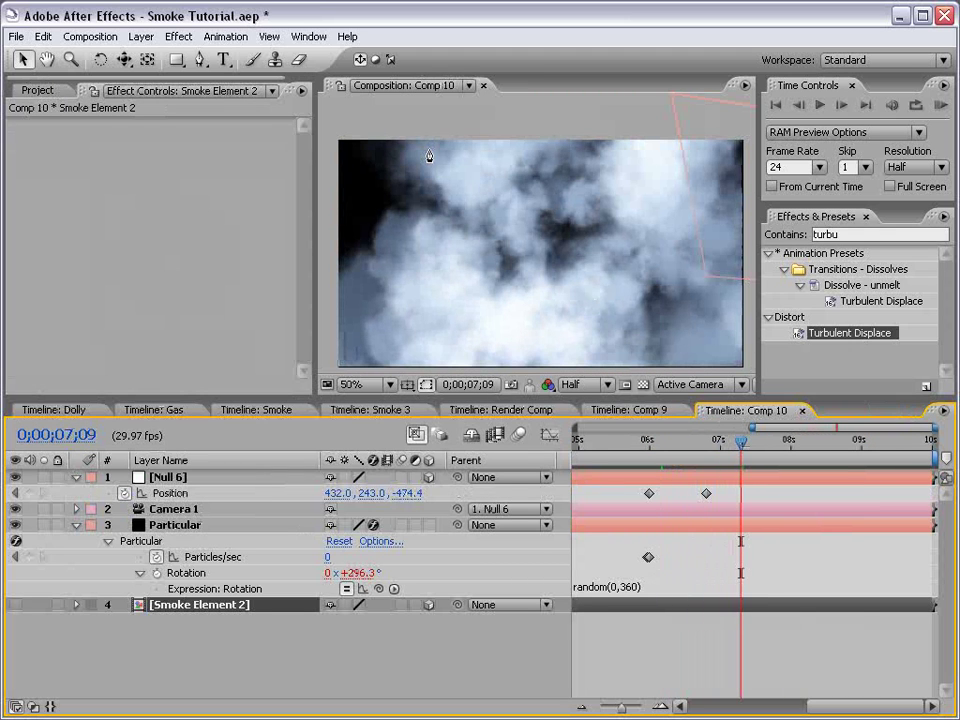
{"action": "left_click", "coordinate": [141, 36]}
{"action": "mouse_move", "coordinate": [150, 56]}
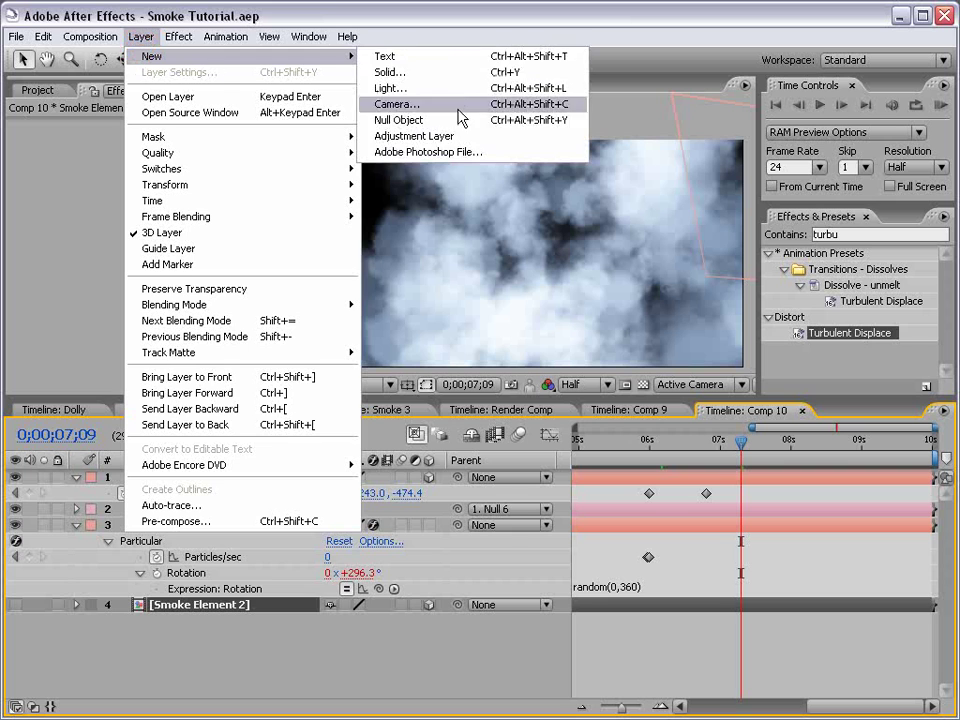
{"action": "left_click", "coordinate": [414, 136]}
{"action": "left_click", "coordinate": [178, 36]}
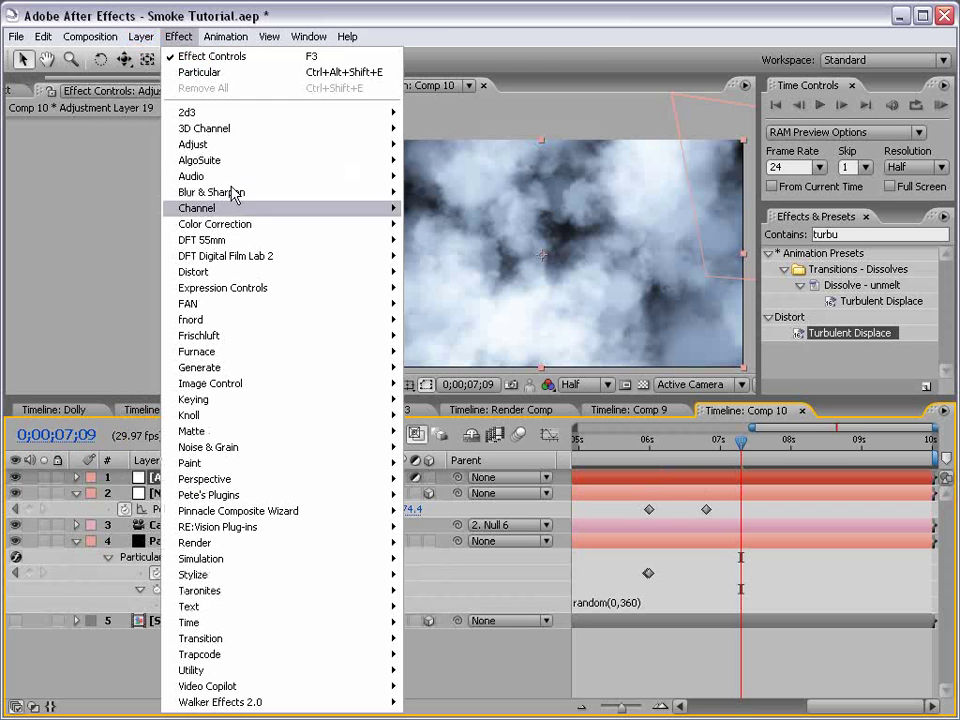
{"action": "mouse_move", "coordinate": [270, 225]}
{"action": "left_click", "coordinate": [465, 434]}
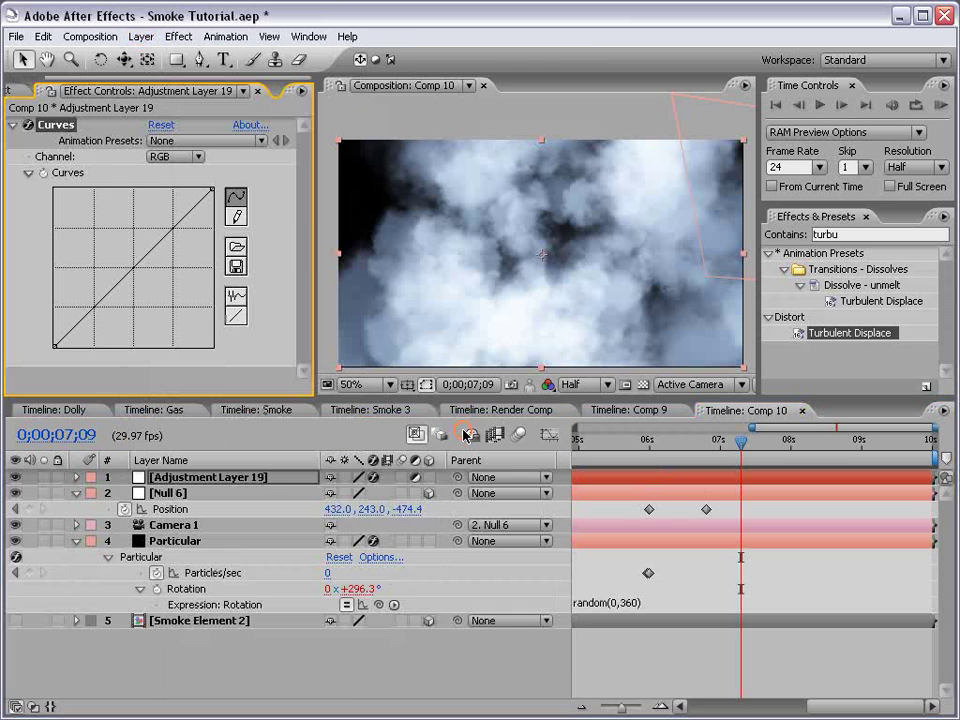
{"action": "left_click_drag", "start_coordinate": [132, 276], "coordinate": [165, 303]}
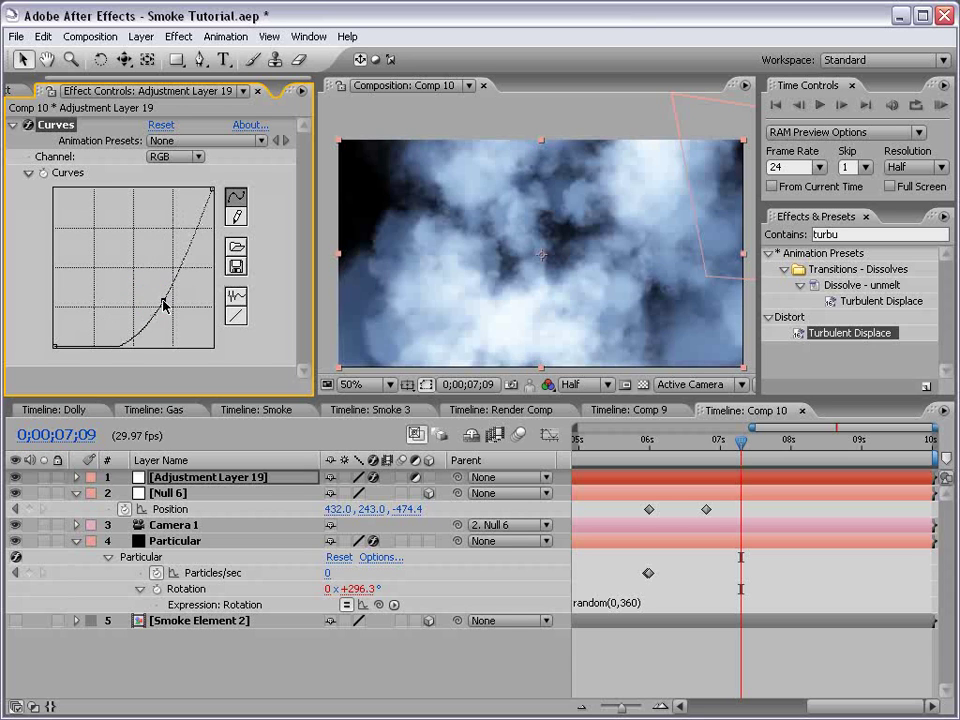
- Raise the Blue channel curve and move Null 6's second Position keyframe later
{"action": "left_click", "coordinate": [175, 156]}
{"action": "left_click", "coordinate": [165, 207]}
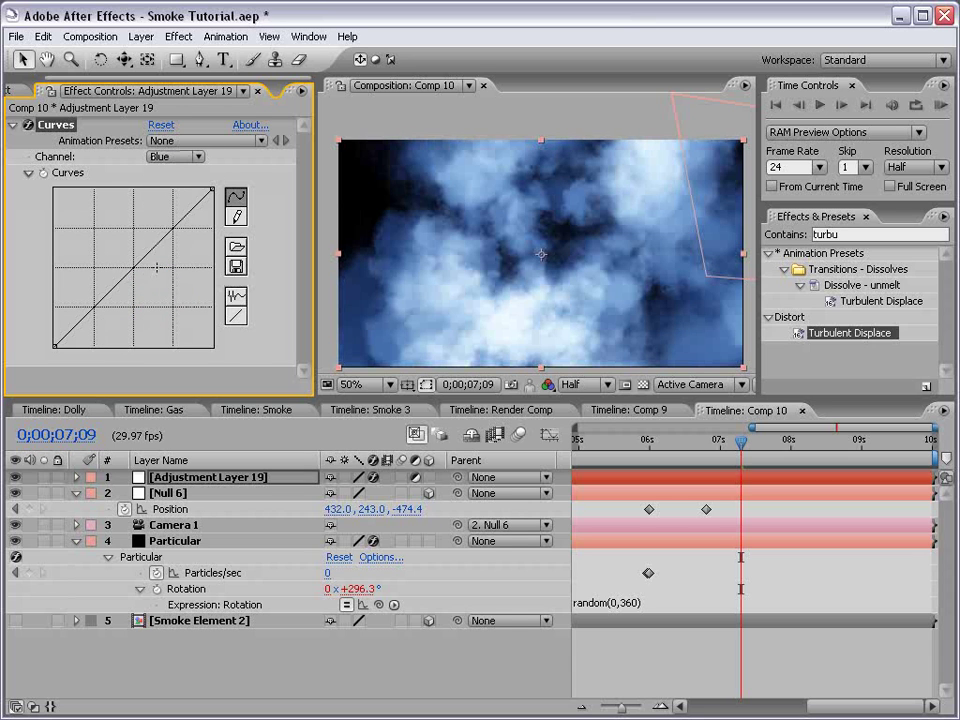
{"action": "left_click_drag", "start_coordinate": [145, 257], "coordinate": [136, 251]}
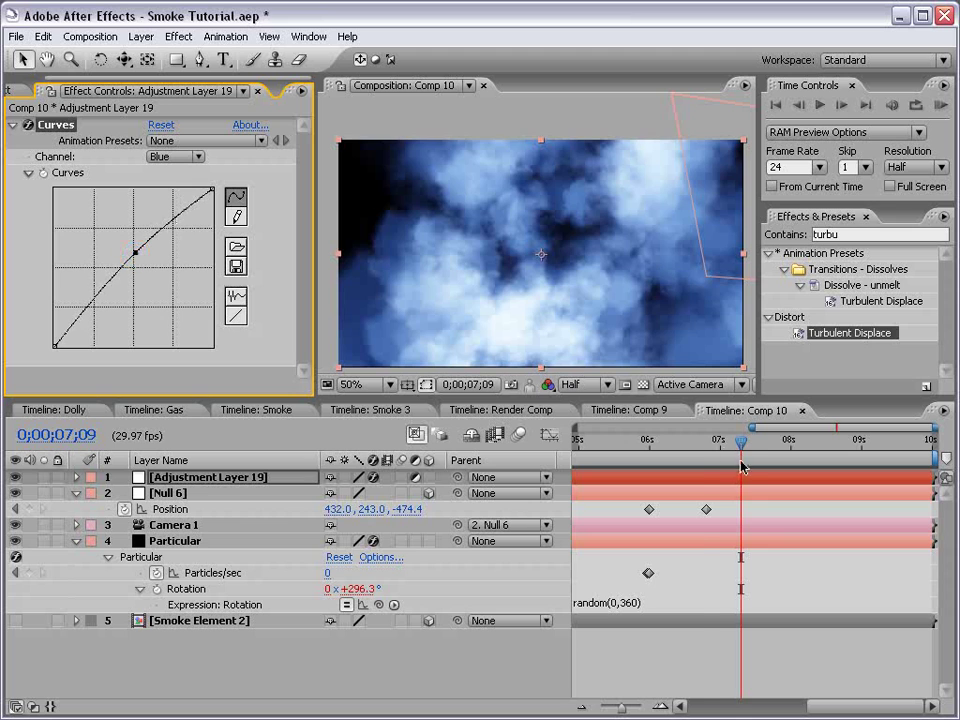
{"action": "left_click_drag", "start_coordinate": [741, 466], "coordinate": [666, 466]}
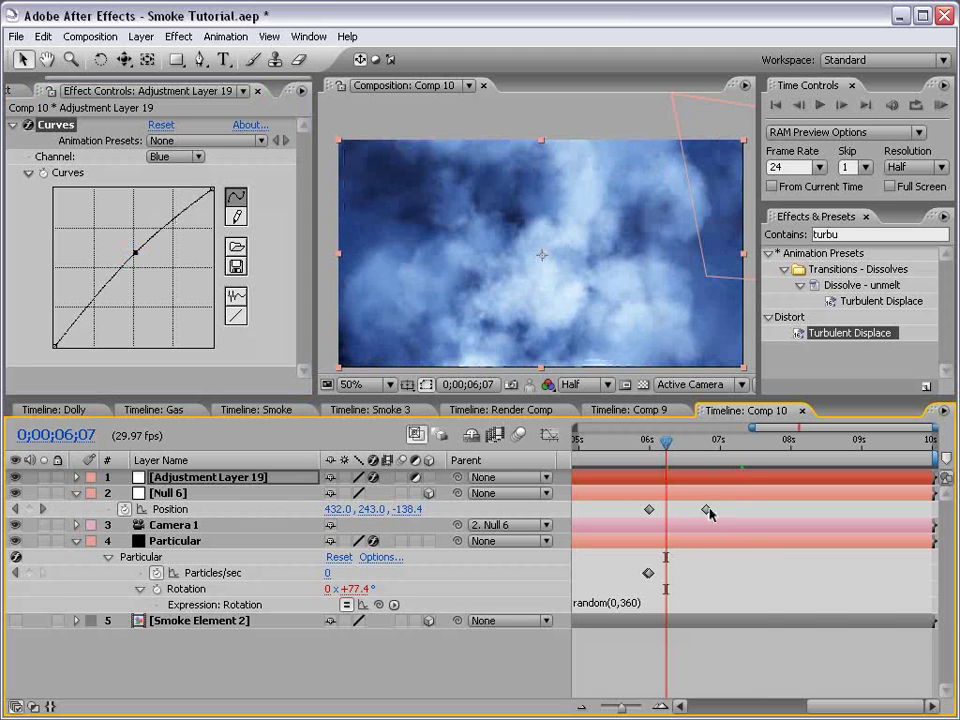
{"action": "left_click", "coordinate": [708, 511]}
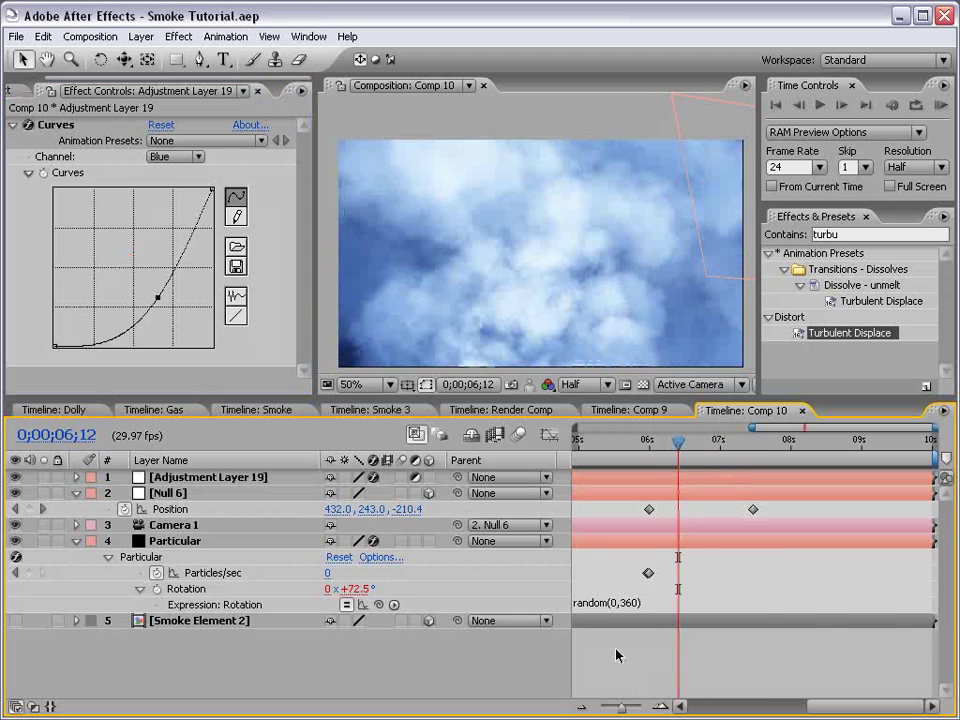
- Add a new adjustment layer with Hue/Saturation set to Saturation -100
{"action": "left_click", "coordinate": [141, 36]}
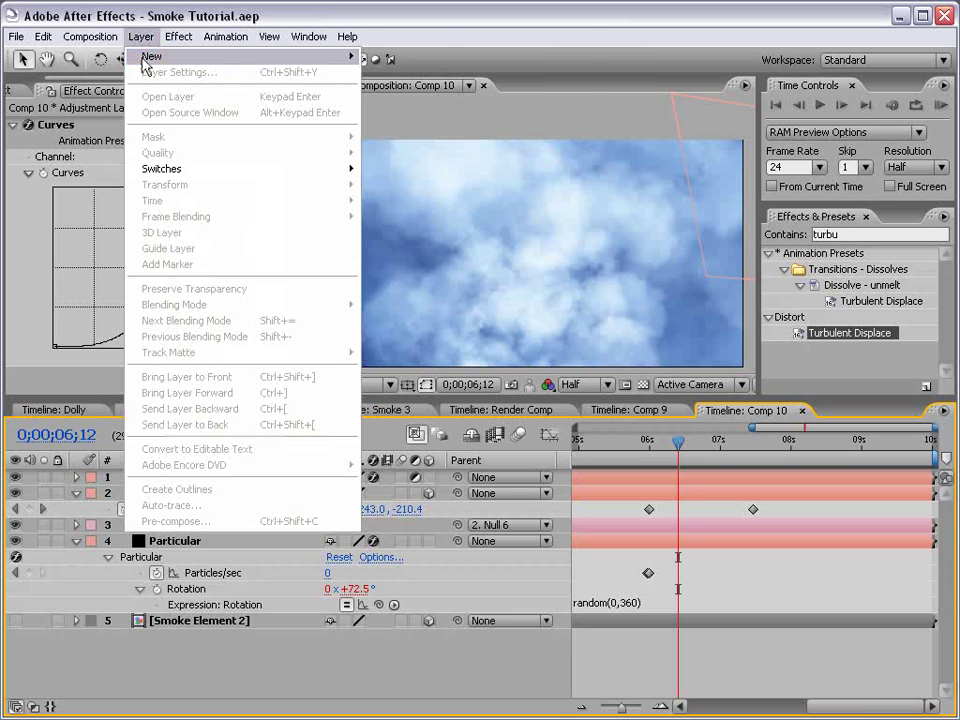
{"action": "mouse_move", "coordinate": [124, 56]}
{"action": "left_click", "coordinate": [434, 135]}
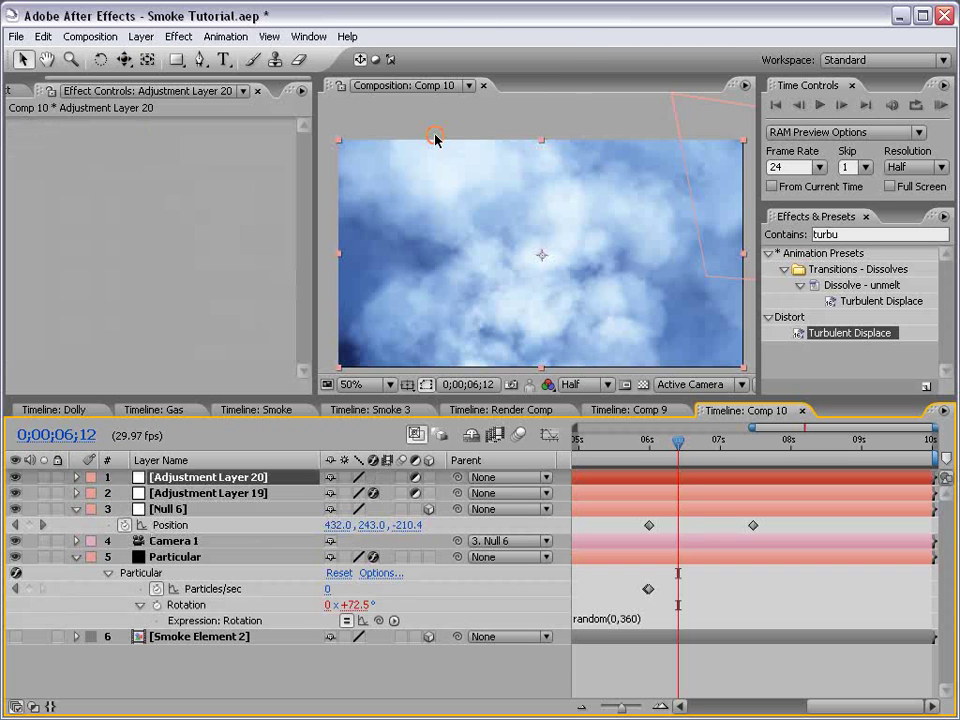
{"action": "left_click", "coordinate": [178, 36]}
{"action": "mouse_move", "coordinate": [250, 224]}
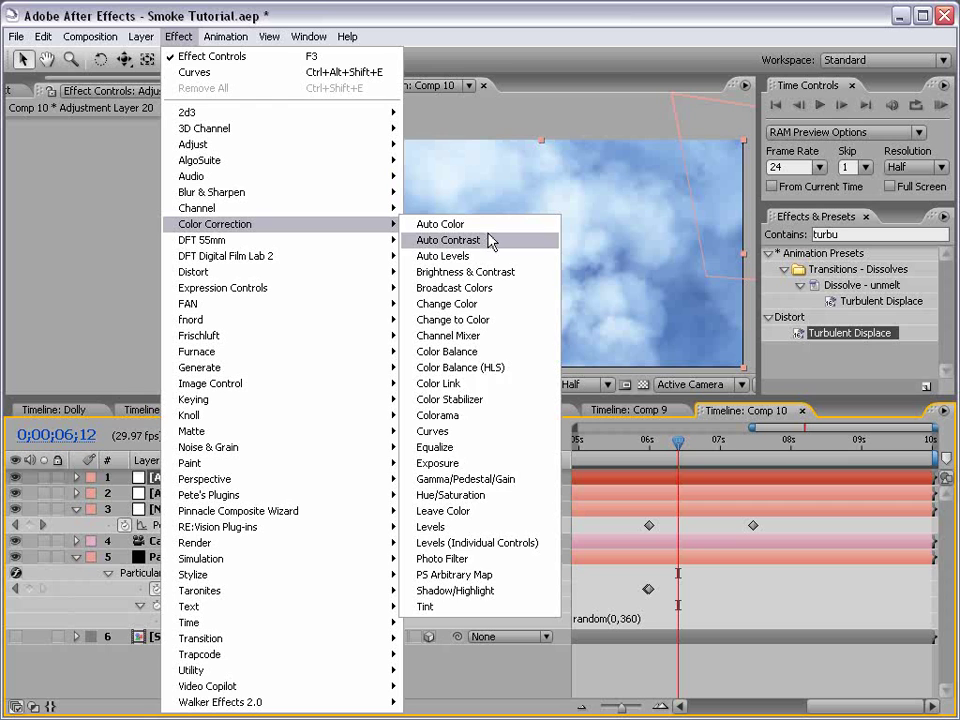
{"action": "left_click", "coordinate": [450, 495]}
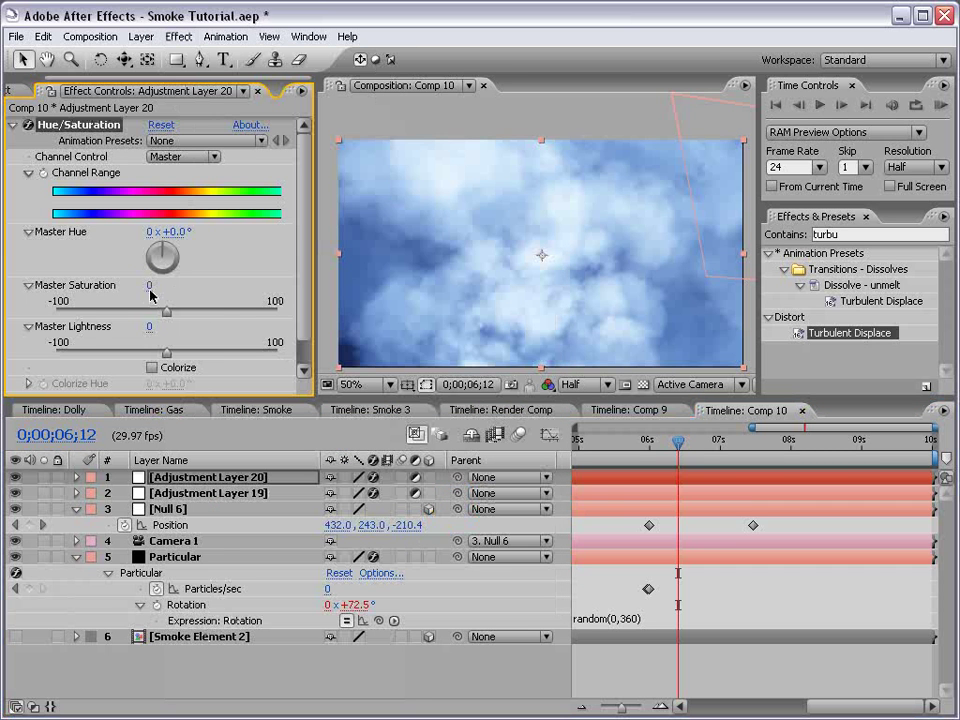
{"action": "left_click_drag", "start_coordinate": [152, 295], "coordinate": [28, 318]}
{"action": "left_click", "coordinate": [13, 124]}
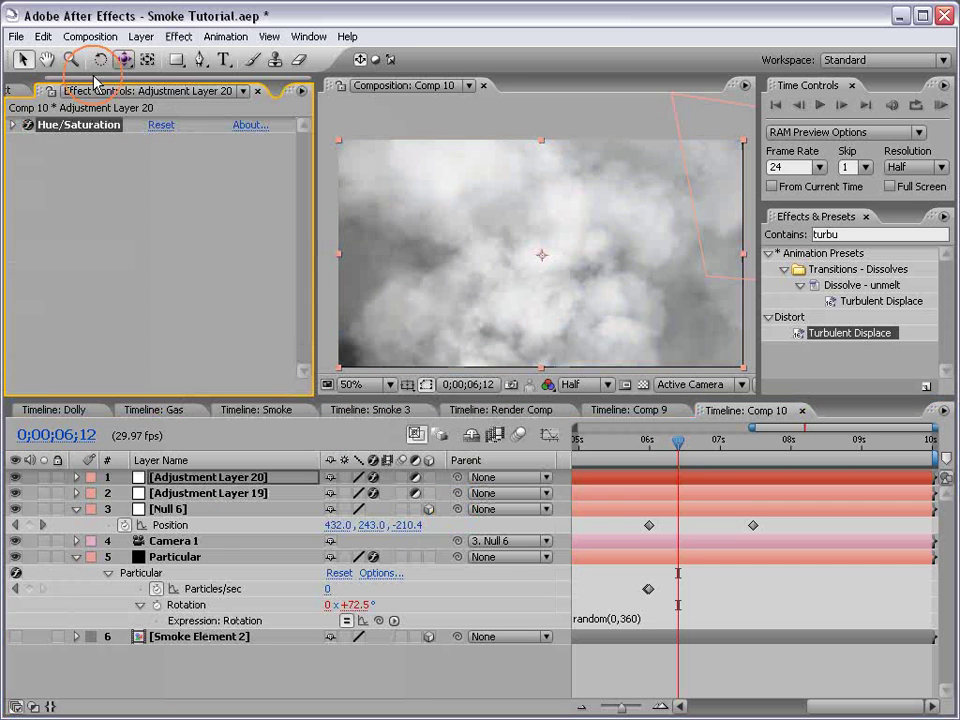
- Add Curves raising Red and Blue, lowering Green, and darkening RGB for a pink tint
{"action": "left_click", "coordinate": [178, 36]}
{"action": "mouse_move", "coordinate": [243, 224]}
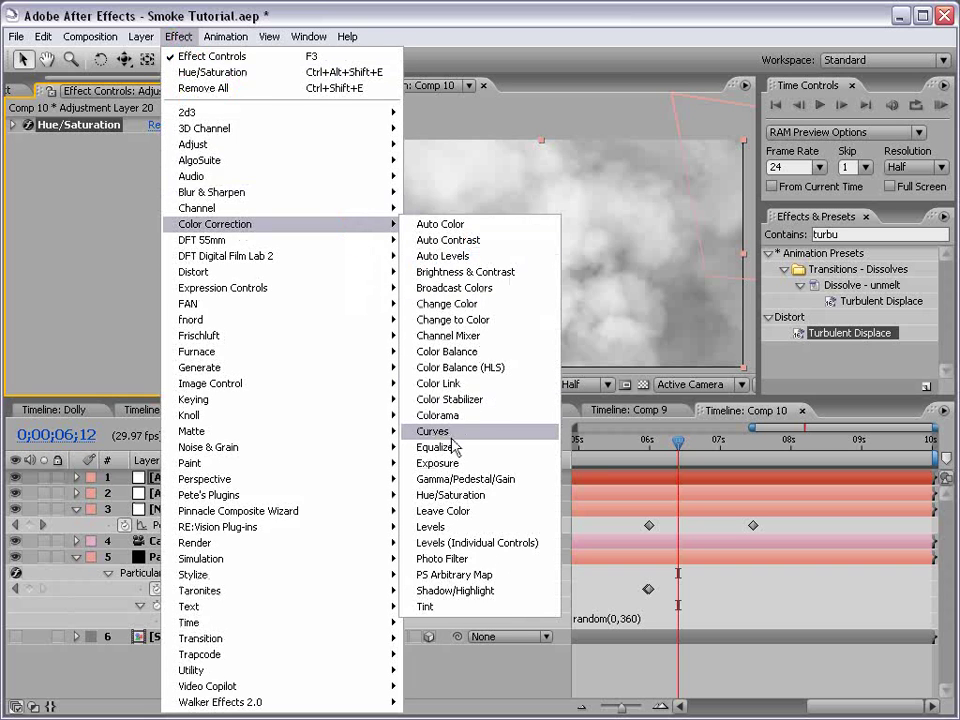
{"action": "left_click", "coordinate": [494, 431]}
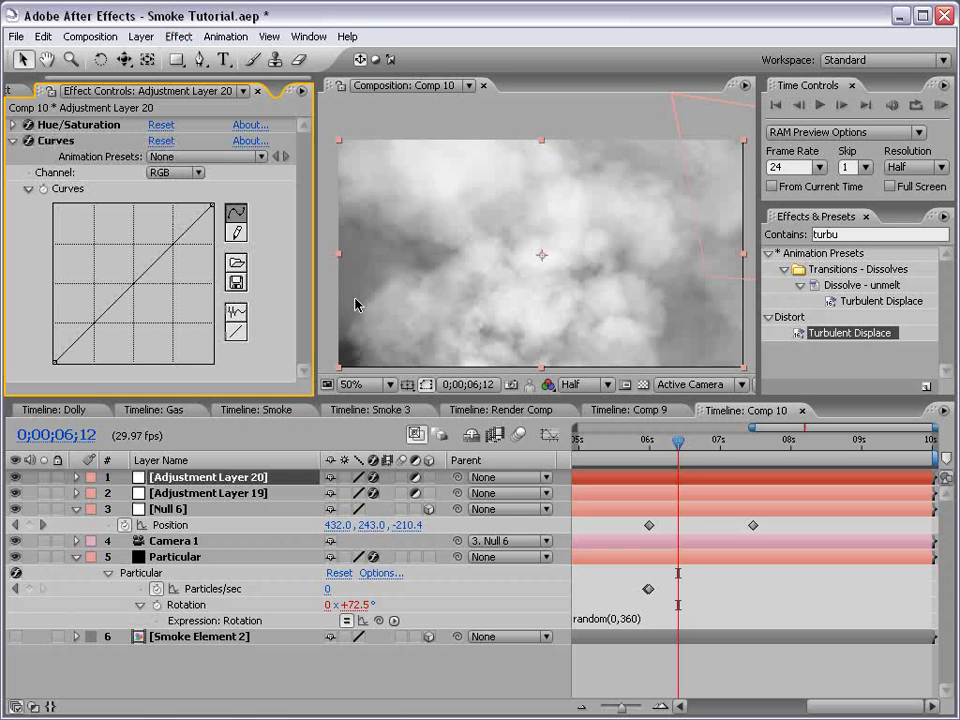
{"action": "left_click", "coordinate": [175, 172]}
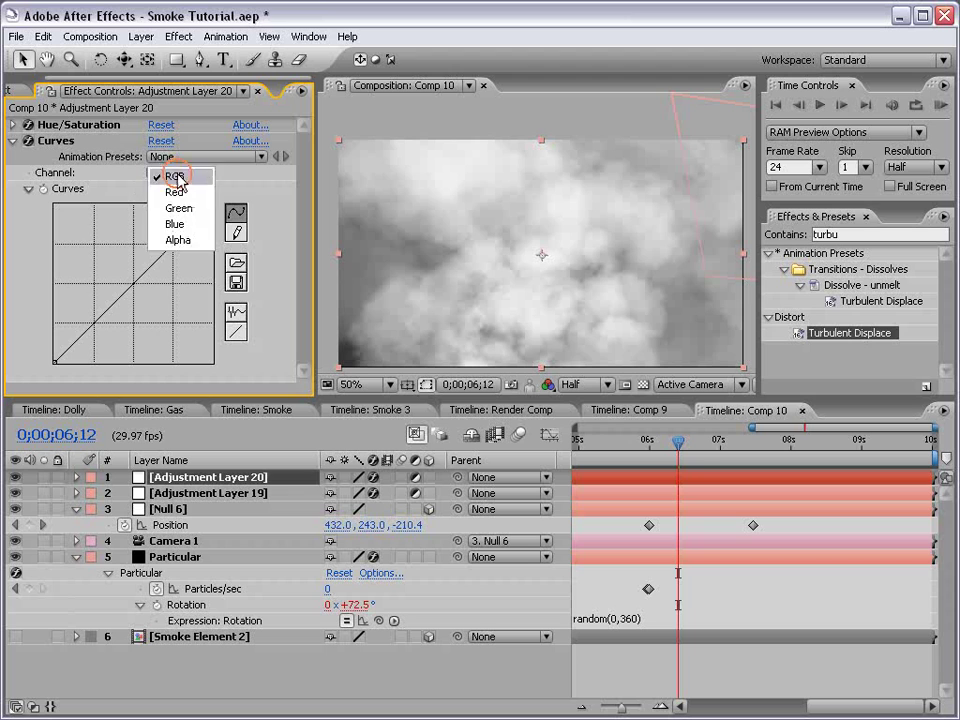
{"action": "left_click", "coordinate": [170, 190]}
{"action": "mouse_move", "coordinate": [132, 282]}
{"action": "left_mouse_down"}
{"action": "mouse_move", "coordinate": [116, 258]}
{"action": "mouse_move", "coordinate": [110, 265]}
{"action": "mouse_move", "coordinate": [171, 298]}
{"action": "mouse_move", "coordinate": [141, 284]}
{"action": "left_mouse_up"}
{"action": "left_click", "coordinate": [175, 172]}
{"action": "left_click", "coordinate": [176, 203]}
{"action": "left_click", "coordinate": [175, 172]}
{"action": "left_click", "coordinate": [165, 155]}
{"action": "left_click", "coordinate": [160, 172]}
{"action": "left_click", "coordinate": [165, 140]}
- Mask the adjustment layer to the top of the image with a 340-pixel feather
{"action": "left_click", "coordinate": [630, 456]}
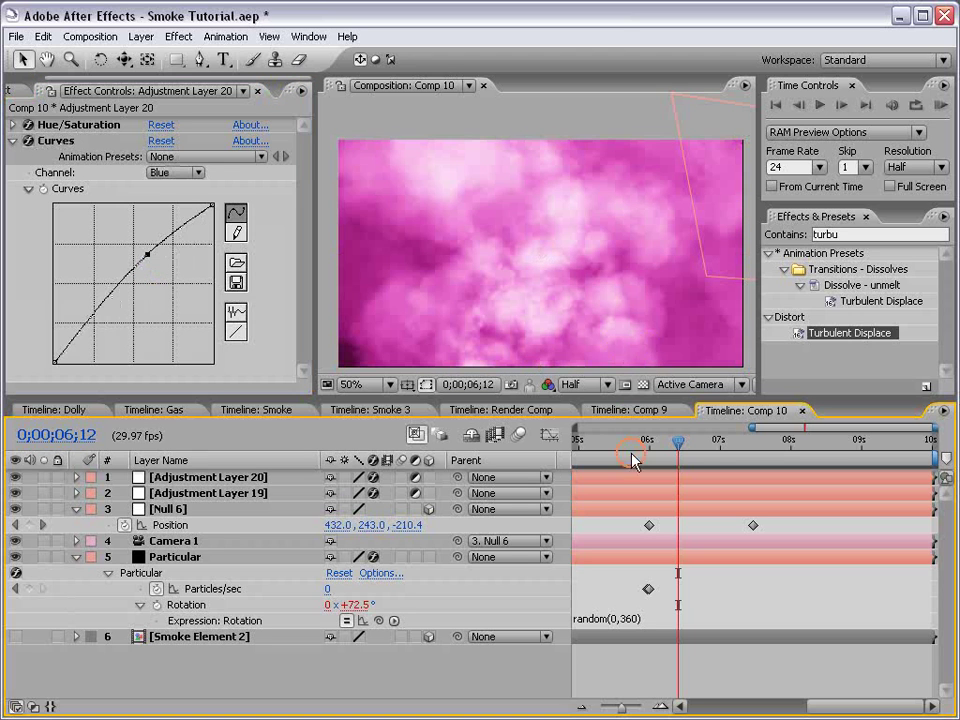
{"action": "key", "text": "h"}
{"action": "left_click_drag", "start_coordinate": [519, 333], "coordinate": [539, 295]}
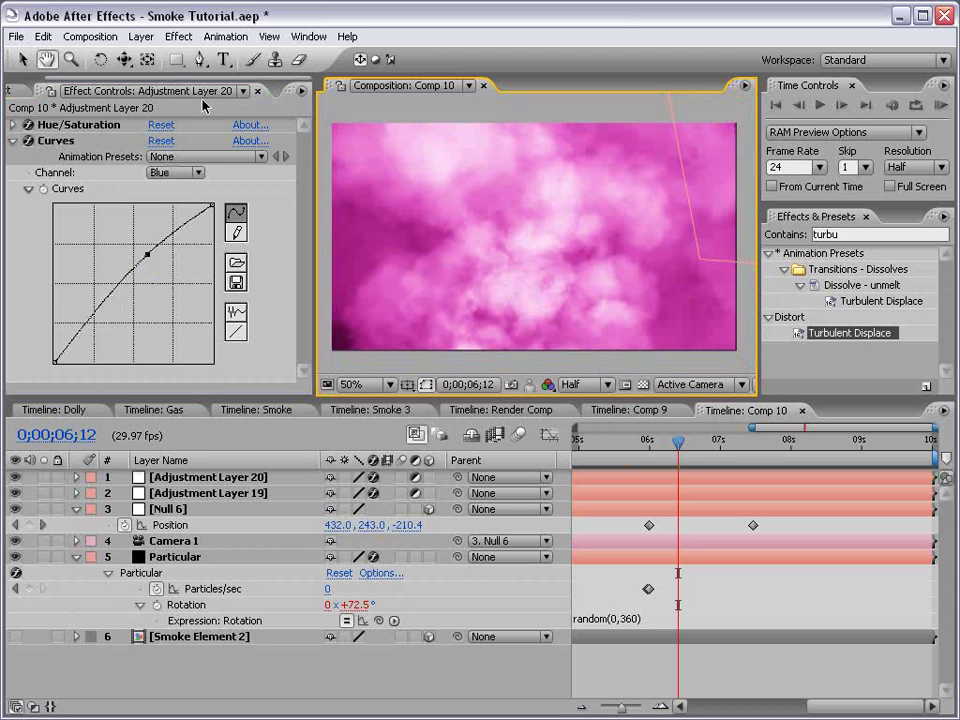
{"action": "key", "text": "comma"}
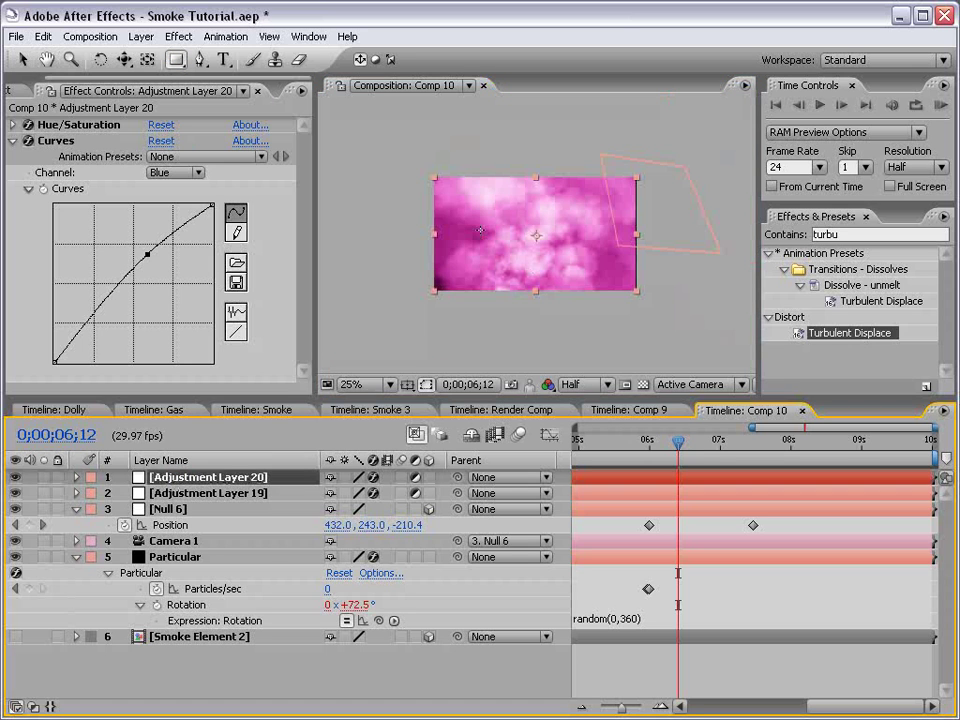
{"action": "left_click", "coordinate": [382, 137]}
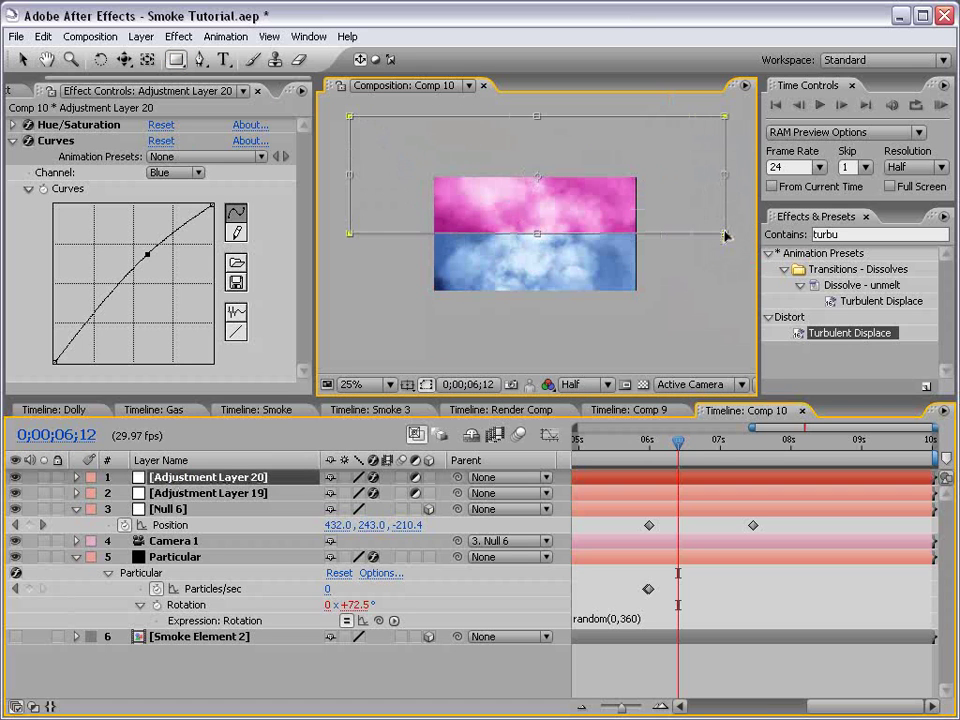
{"action": "left_click_drag", "start_coordinate": [349, 116], "coordinate": [723, 229]}
{"action": "key", "text": "f"}
{"action": "left_click_drag", "start_coordinate": [368, 510], "coordinate": [700, 521]}
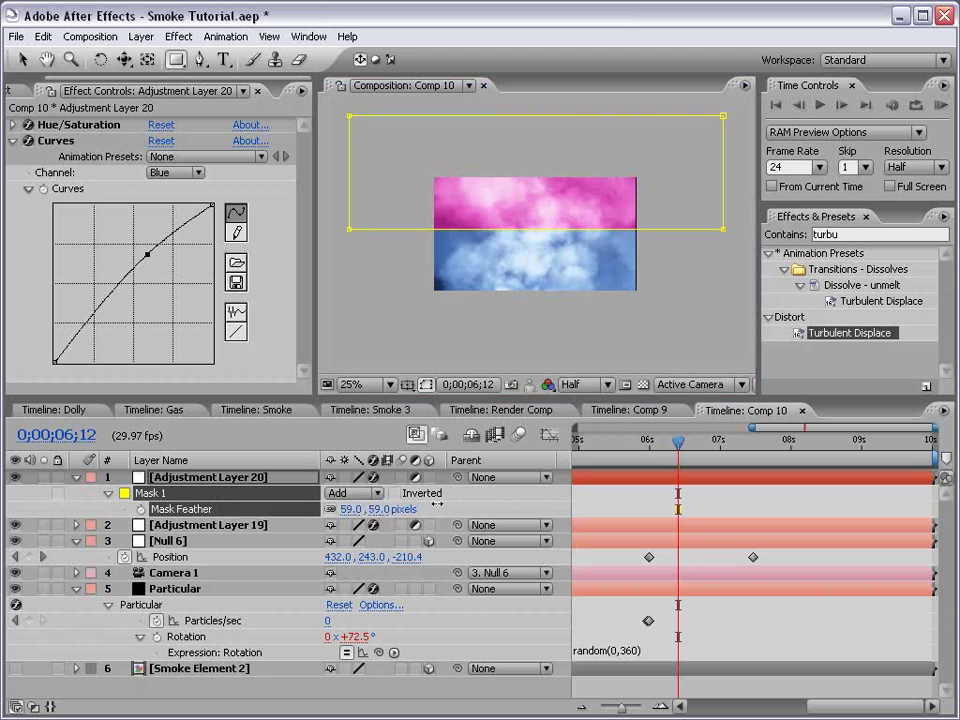
{"action": "left_click", "coordinate": [628, 493]}
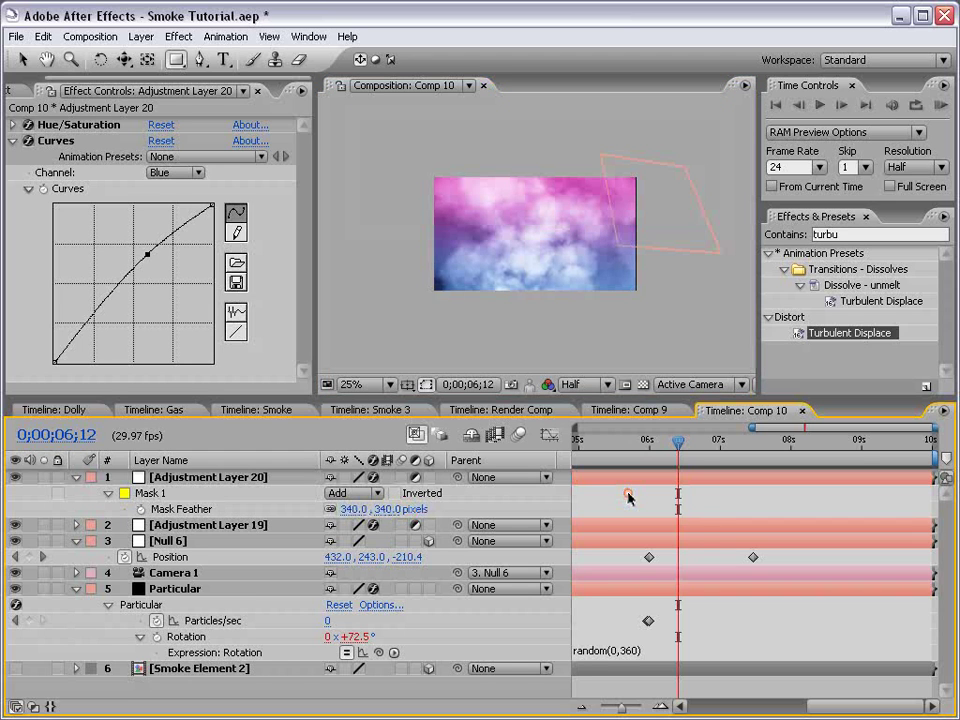
{"action": "key", "text": "v"}
- Scrub to check the pink-blue blend and nudge Null 6's Position keyframes later and back
{"action": "left_click_drag", "start_coordinate": [652, 442], "coordinate": [706, 570]}
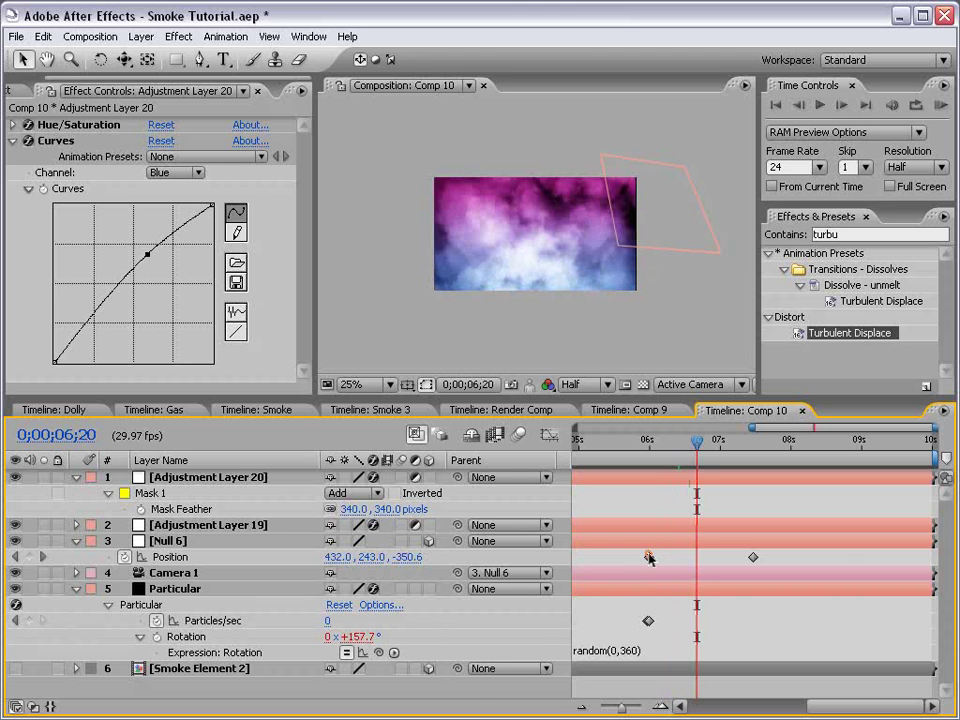
{"action": "mouse_move", "coordinate": [649, 557]}
{"action": "left_mouse_down"}
{"action": "mouse_move", "coordinate": [753, 557]}
{"action": "mouse_move", "coordinate": [652, 557]}
{"action": "left_mouse_up"}
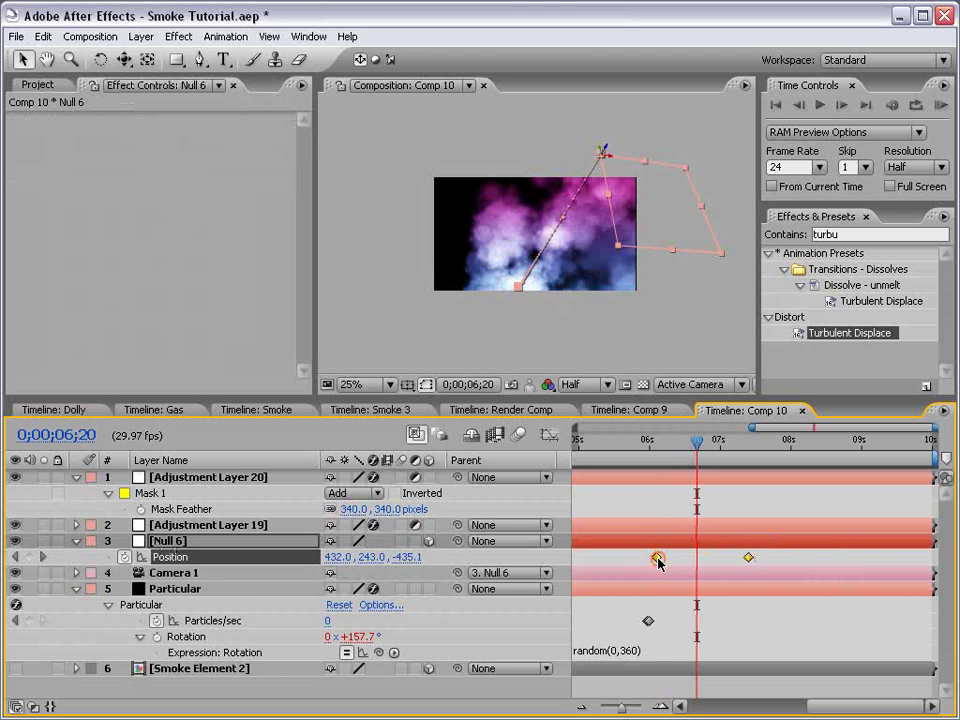
{"action": "left_click_drag", "start_coordinate": [662, 442], "coordinate": [712, 448]}
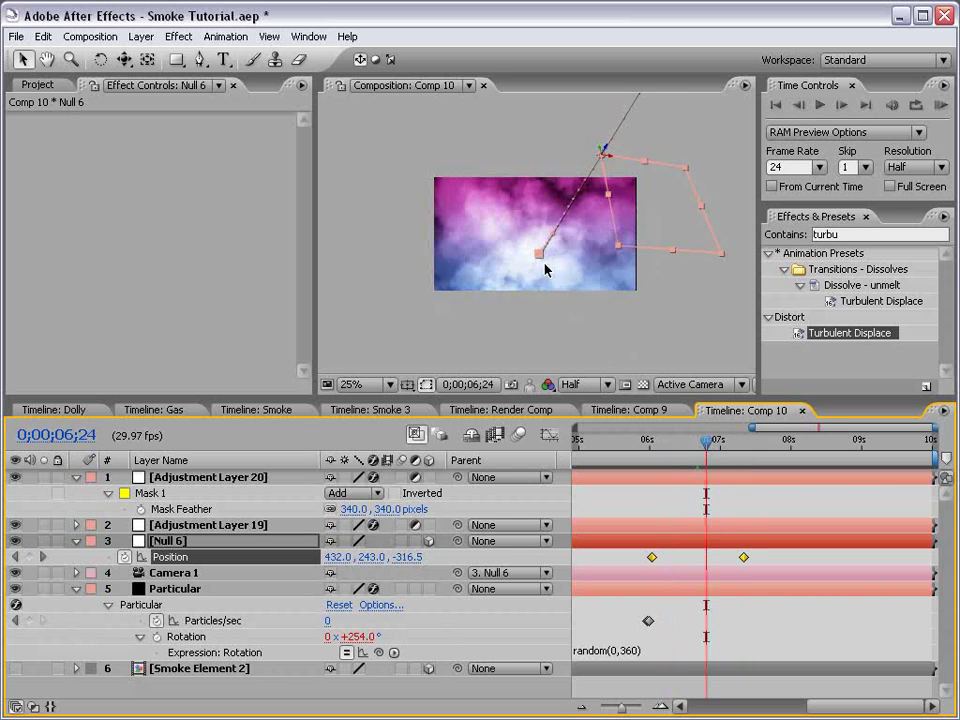
{"action": "scroll", "coordinate": [544, 269], "scroll_direction": "up", "scroll_amount": 1}
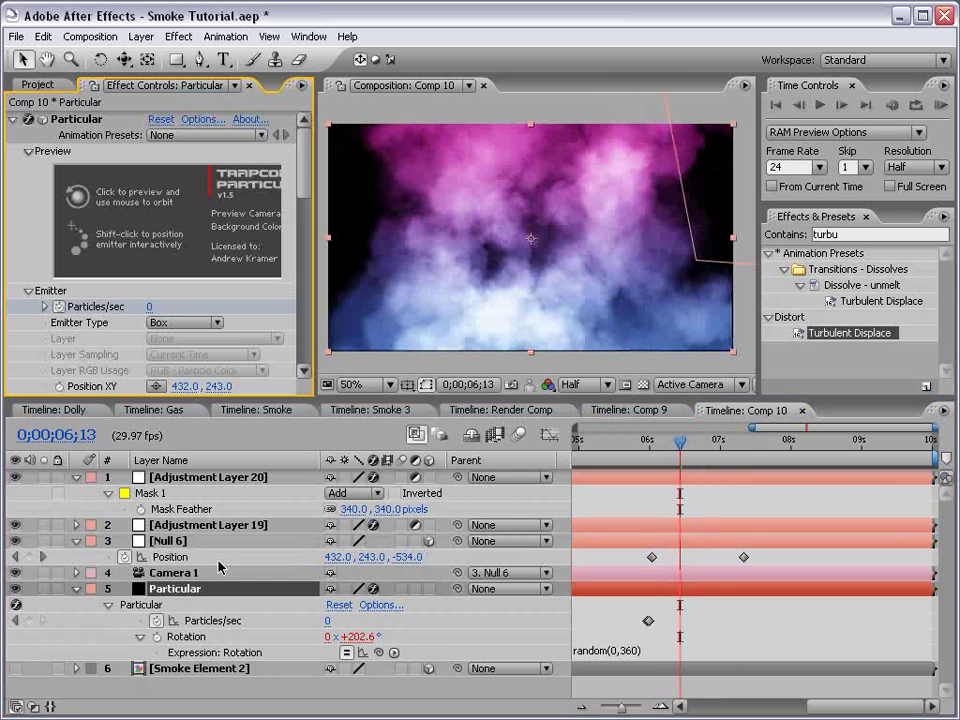
- Duplicate the Particular layer and switch the copy's particle type to Sphere
{"action": "left_click", "coordinate": [160, 573]}
{"action": "left_click", "coordinate": [198, 589]}
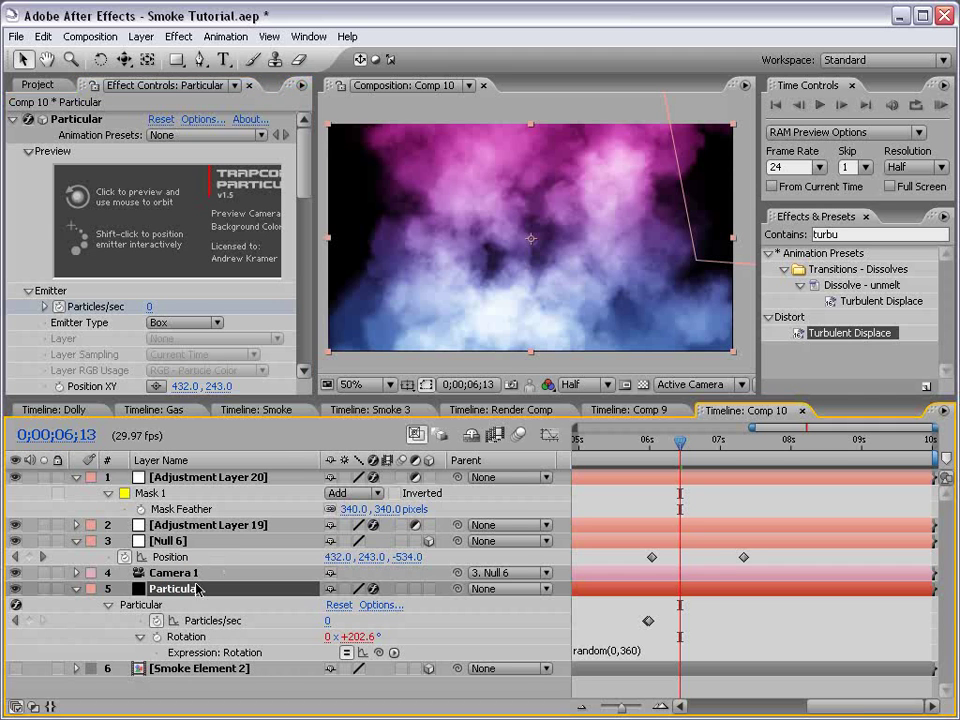
{"action": "left_click", "coordinate": [40, 36]}
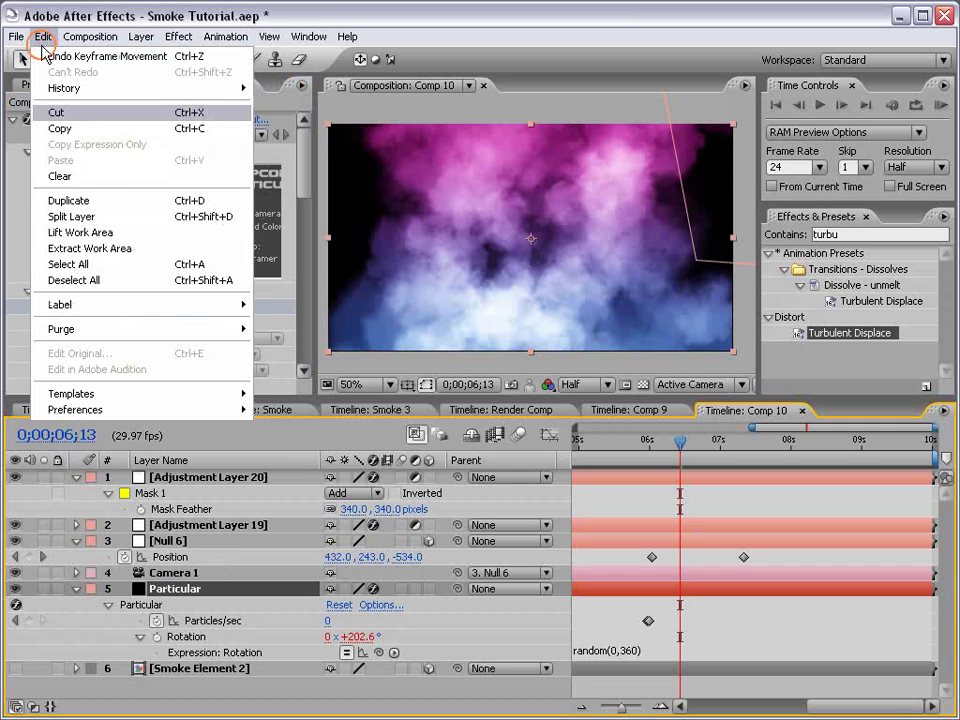
{"action": "left_click", "coordinate": [70, 201]}
{"action": "left_click_drag", "start_coordinate": [301, 122], "coordinate": [305, 246]}
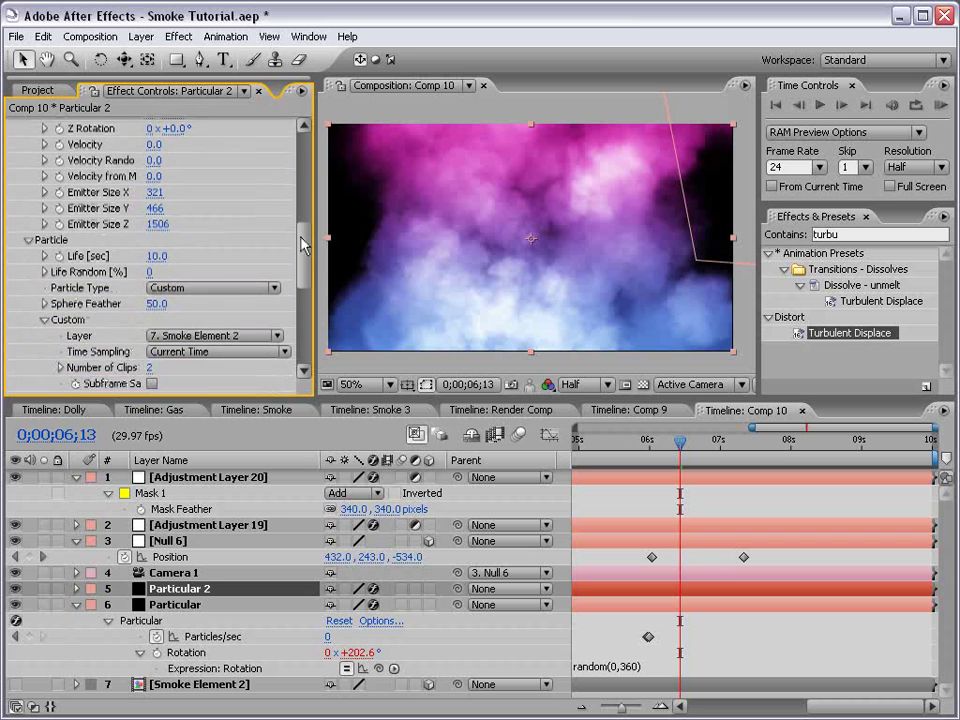
{"action": "left_click", "coordinate": [182, 288]}
{"action": "left_click", "coordinate": [186, 210]}
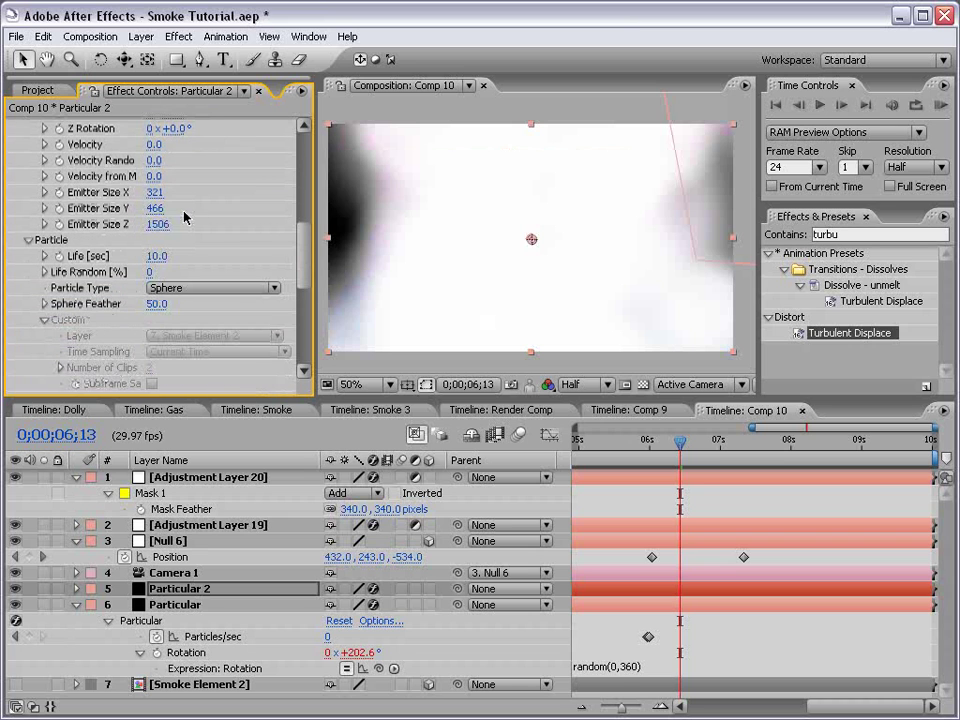
- Set the duplicate's particle Size to 1.0 and widen Emitter Size X to 375
{"action": "scroll", "coordinate": [185, 215], "scroll_direction": "down", "scroll_amount": 4}
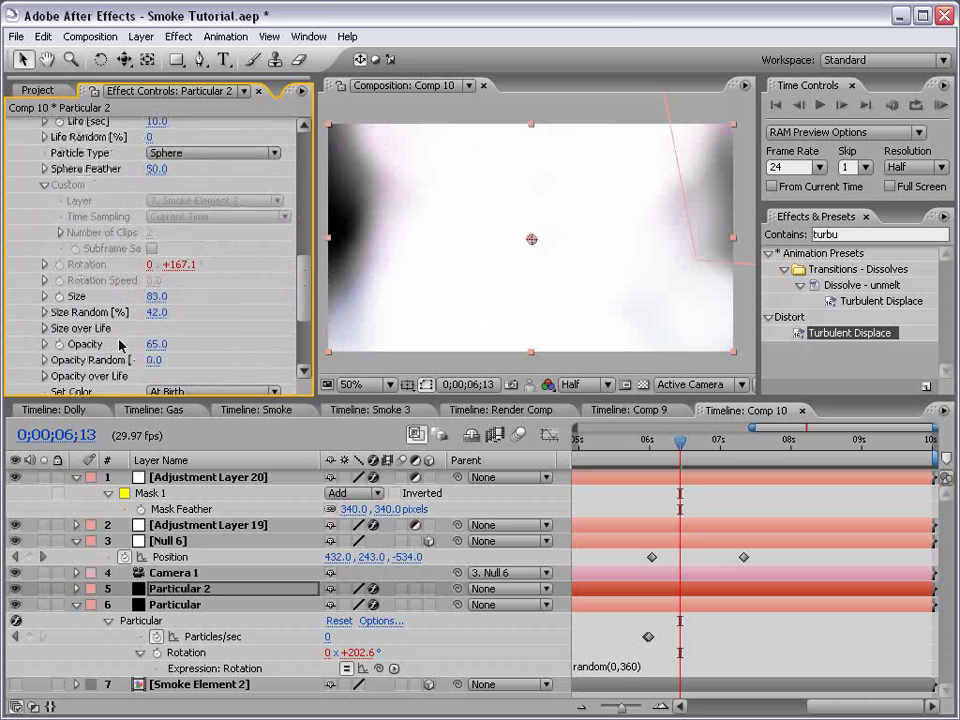
{"action": "left_click", "coordinate": [157, 296]}
{"action": "type", "text": "10"}
{"action": "key", "text": "Return"}
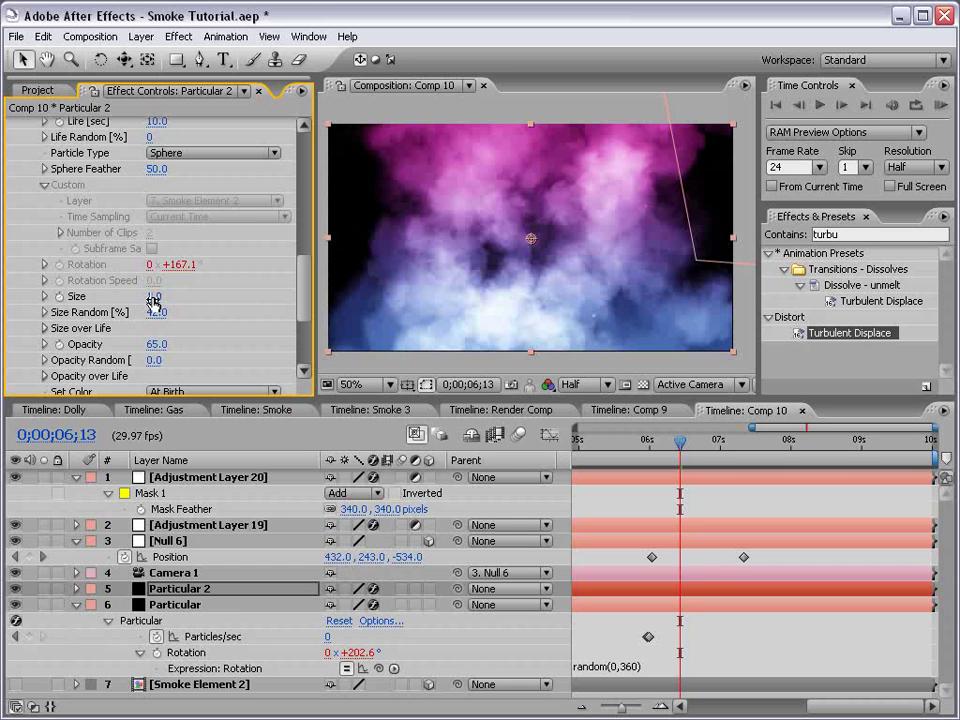
{"action": "scroll", "coordinate": [305, 203], "scroll_direction": "up", "scroll_amount": 10}
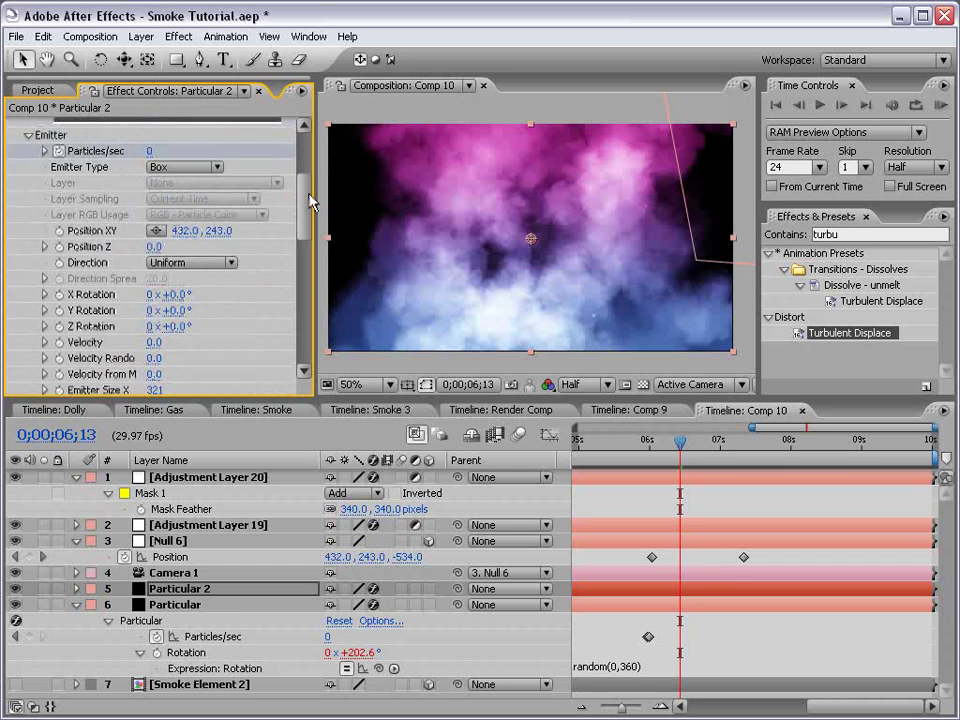
{"action": "scroll", "coordinate": [310, 203], "scroll_direction": "down", "scroll_amount": 2}
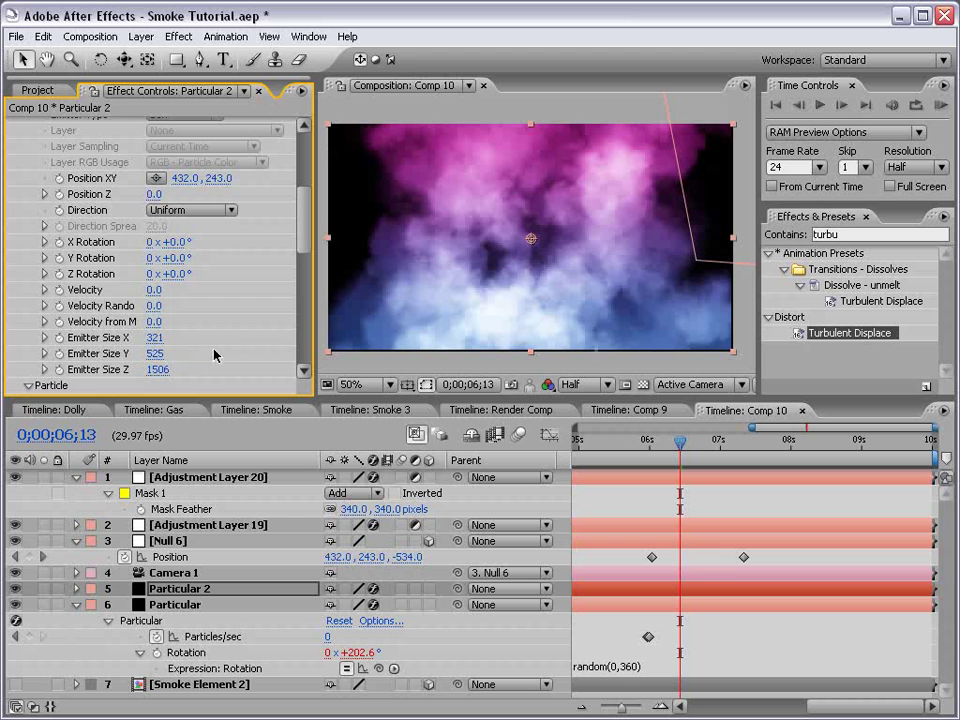
{"action": "left_click_drag", "start_coordinate": [154, 337], "coordinate": [220, 337]}
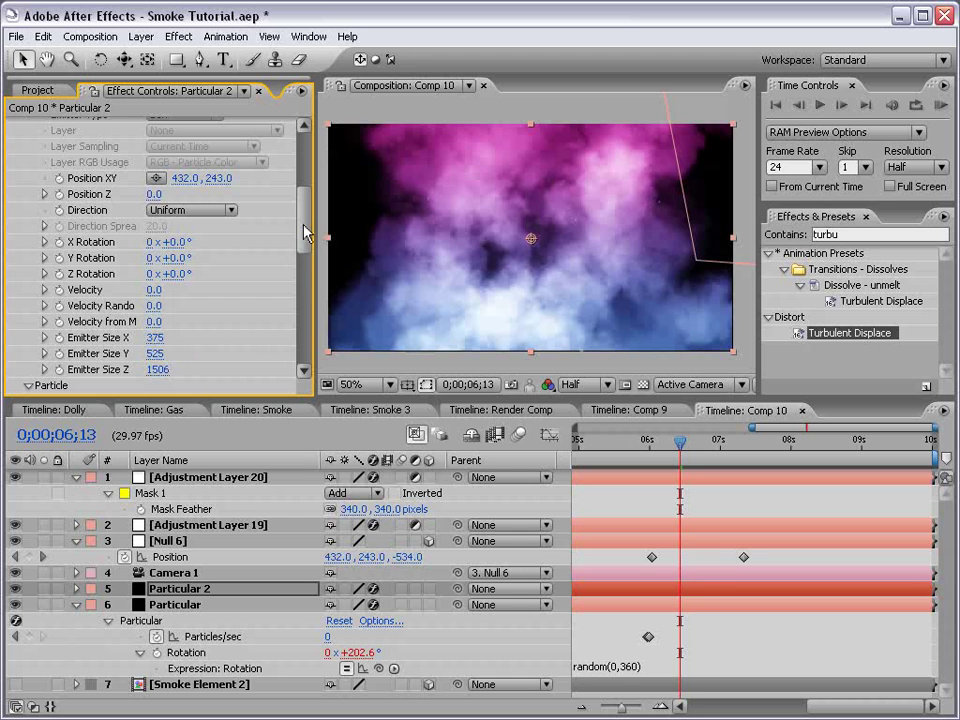
{"action": "scroll", "coordinate": [305, 232], "scroll_direction": "down", "scroll_amount": 11}
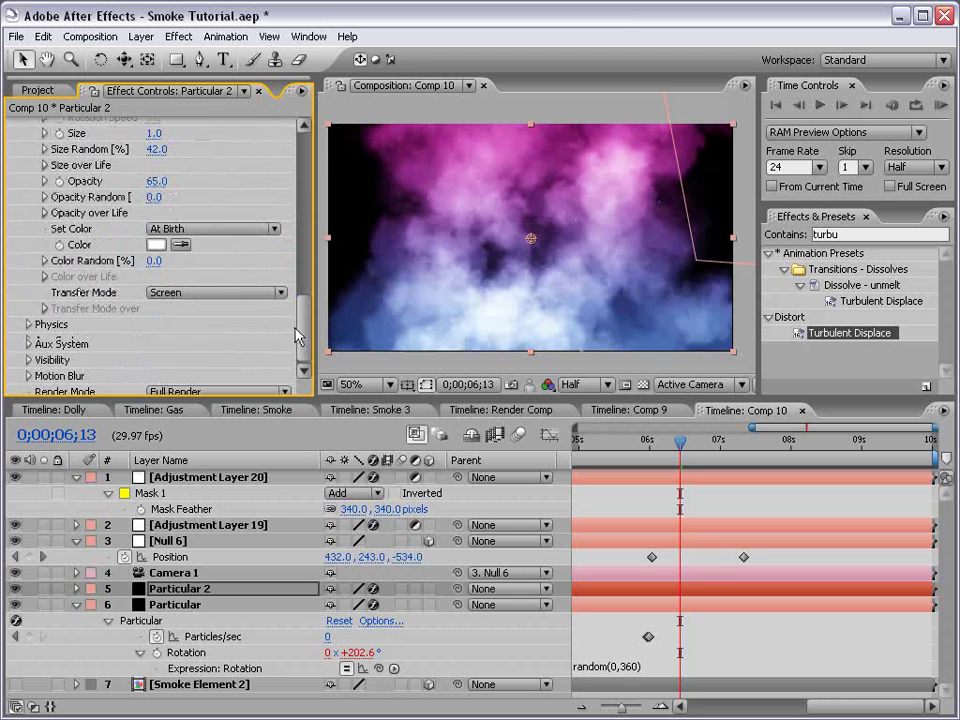
- Turn on Particular 2's particle Motion Blur with an Opacity Boost of 78
{"action": "left_click", "coordinate": [28, 370]}
{"action": "left_click", "coordinate": [190, 290]}
{"action": "left_click", "coordinate": [183, 309]}
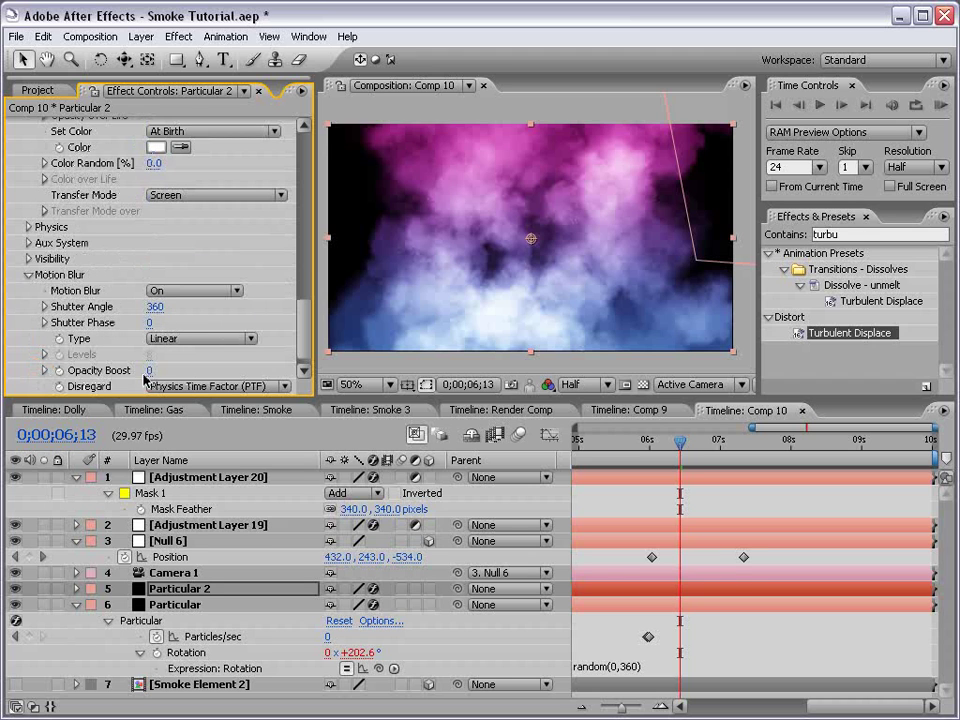
{"action": "left_click_drag", "start_coordinate": [145, 377], "coordinate": [230, 368]}
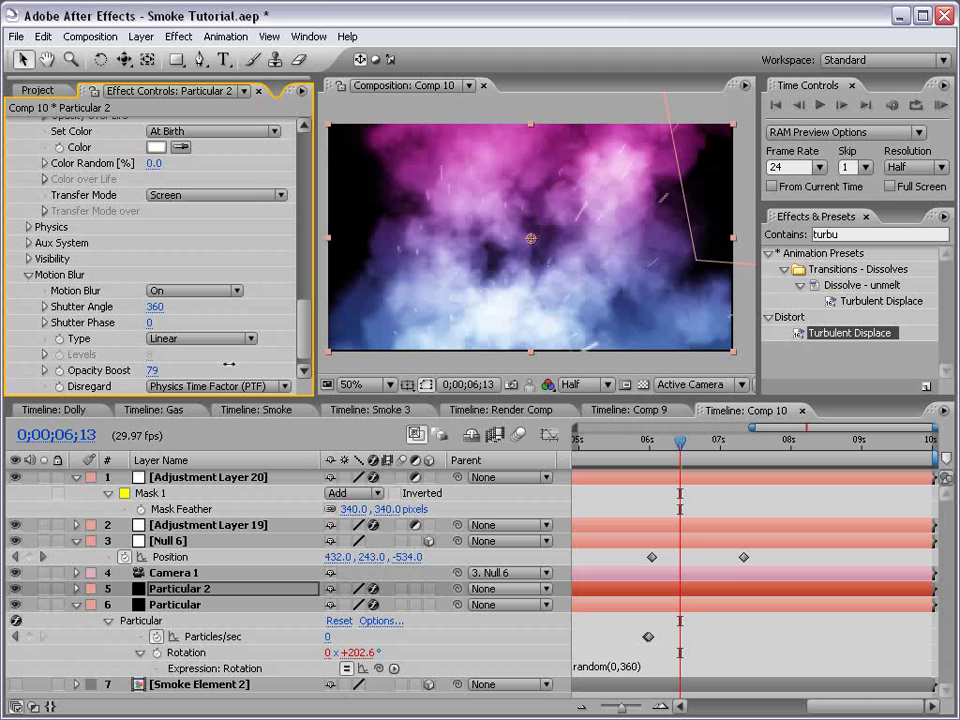
- Step back to an earlier frame and save the project with Ctrl+S
{"action": "left_click_drag", "start_coordinate": [680, 441], "coordinate": [704, 442]}
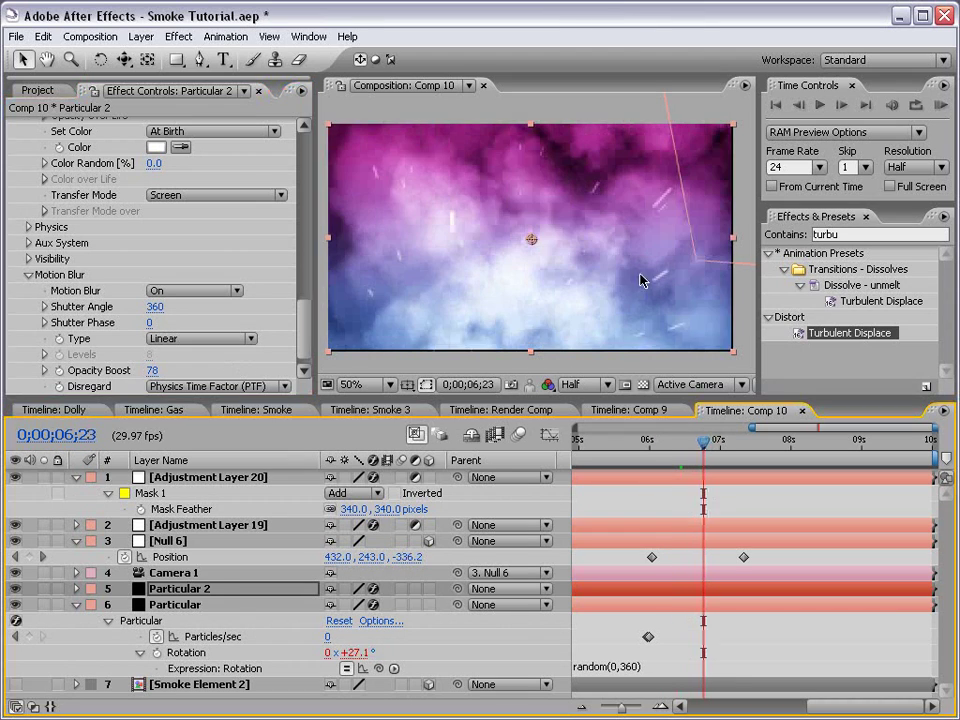
{"action": "key", "text": "ctrl+s"}
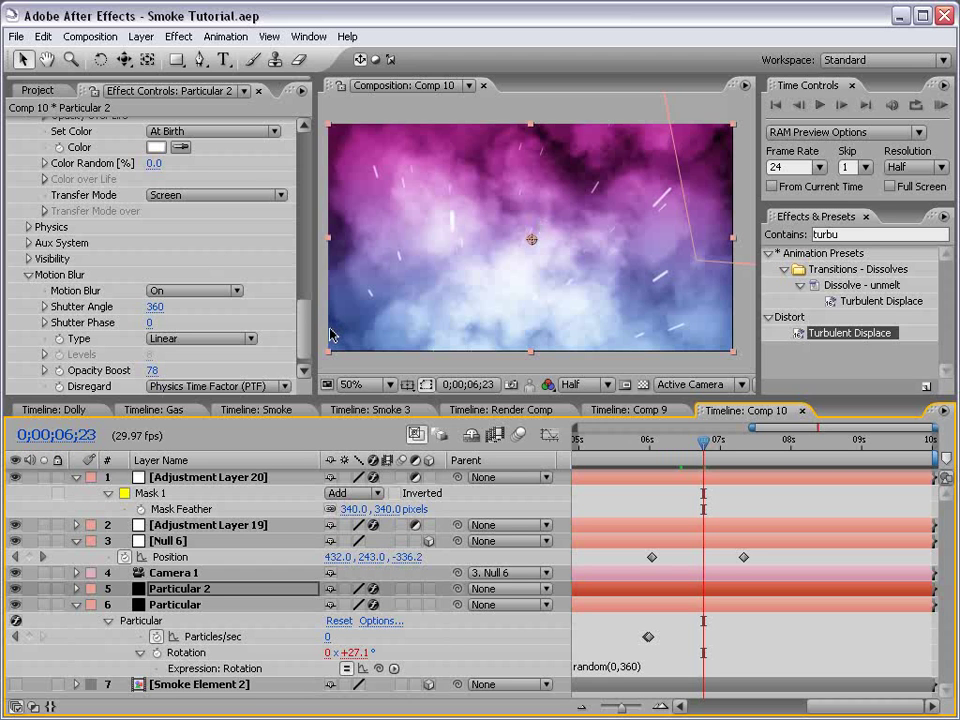
{"action": "left_click_drag", "start_coordinate": [308, 338], "coordinate": [307, 345]}
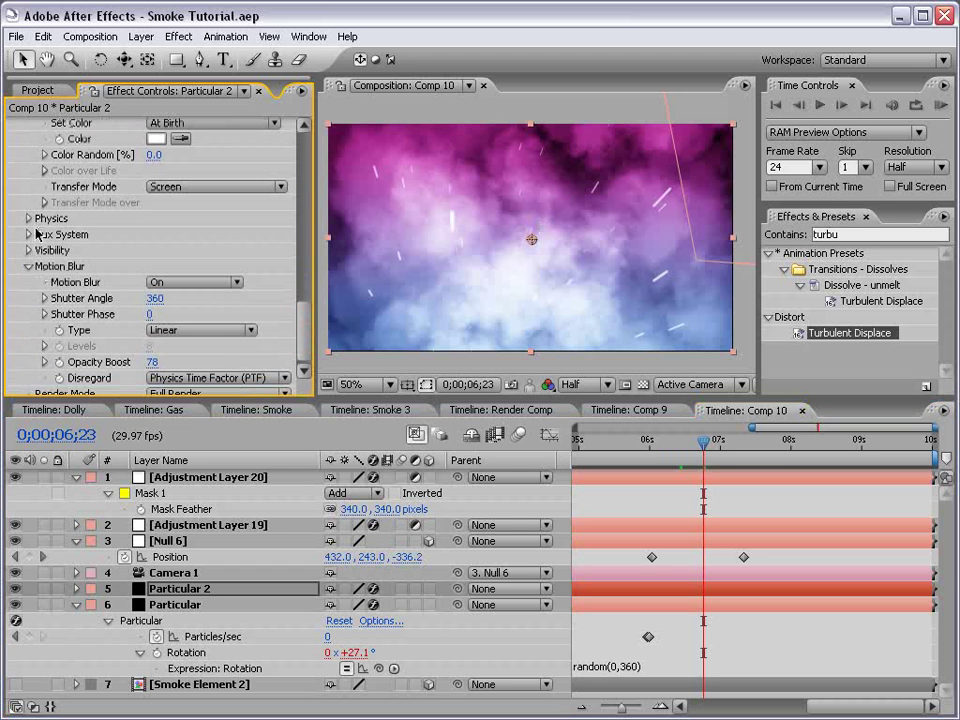
- Set the Physics > Air > Turbulence Field Affect Position to 106
{"action": "left_click", "coordinate": [30, 218]}
{"action": "scroll", "coordinate": [42, 225], "scroll_direction": "down", "scroll_amount": 2}
{"action": "left_click", "coordinate": [44, 227]}
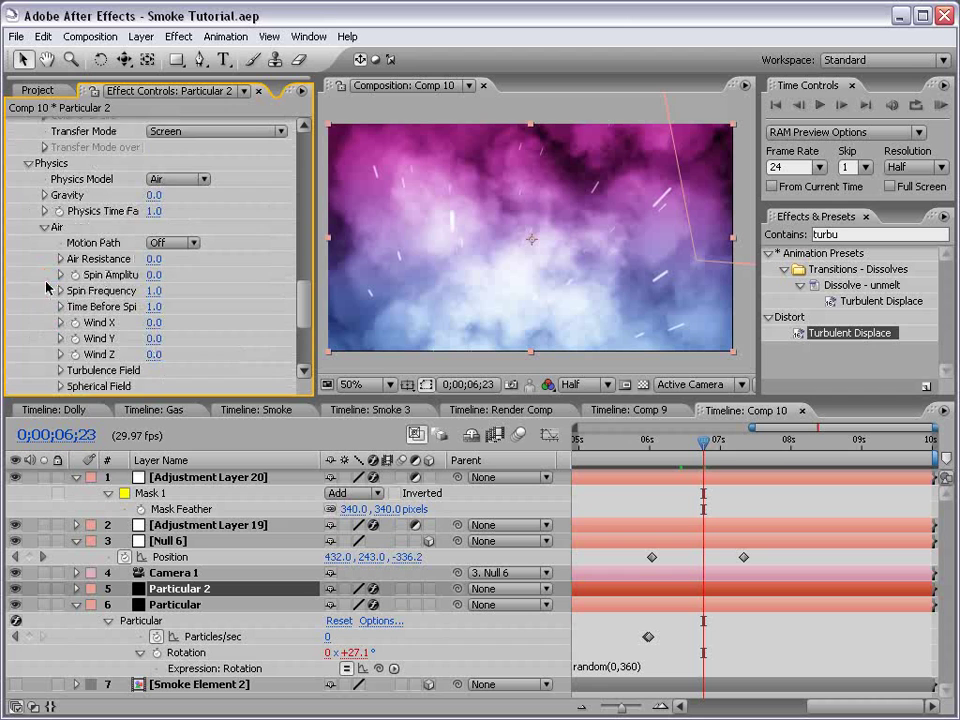
{"action": "scroll", "coordinate": [120, 330], "scroll_direction": "down", "scroll_amount": 3}
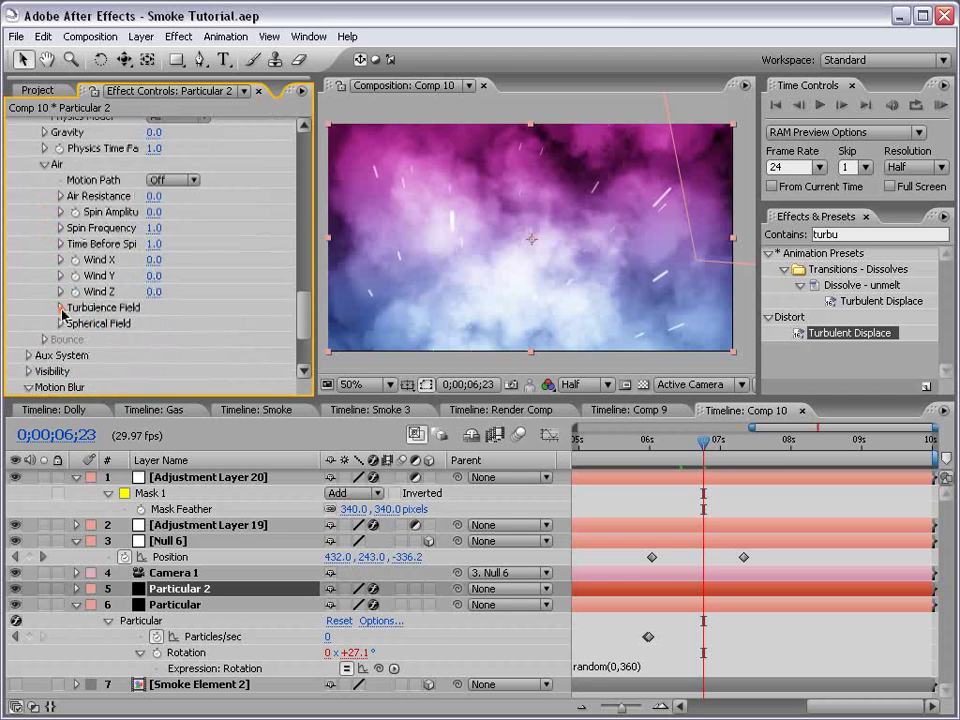
{"action": "left_click", "coordinate": [60, 256]}
{"action": "left_click_drag", "start_coordinate": [155, 266], "coordinate": [346, 268]}
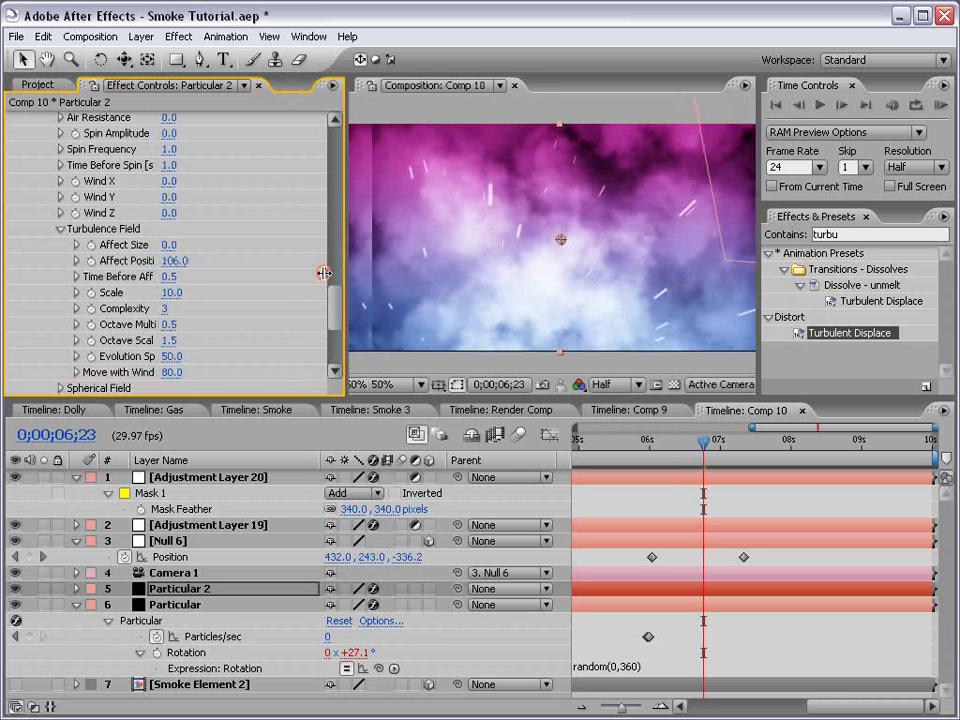
- Widen the composition viewer and scrub through frames to preview the swirling streaks
{"action": "mouse_move", "coordinate": [690, 452]}
{"action": "left_mouse_down"}
{"action": "mouse_move", "coordinate": [728, 452]}
{"action": "mouse_move", "coordinate": [661, 445]}
{"action": "left_mouse_up"}
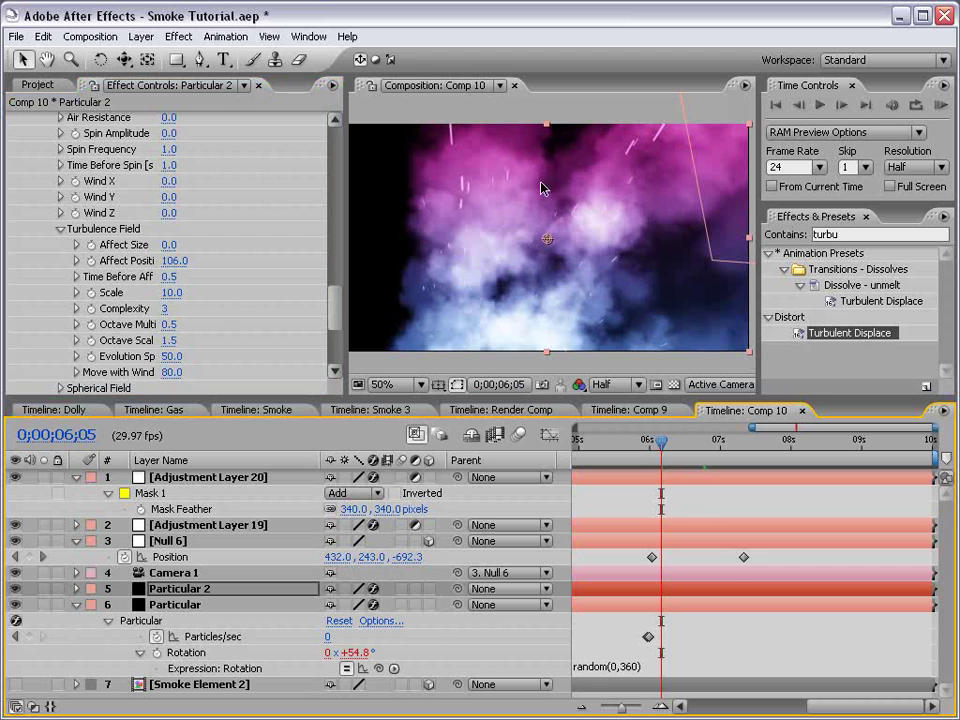
{"action": "left_click_drag", "start_coordinate": [344, 225], "coordinate": [290, 225]}
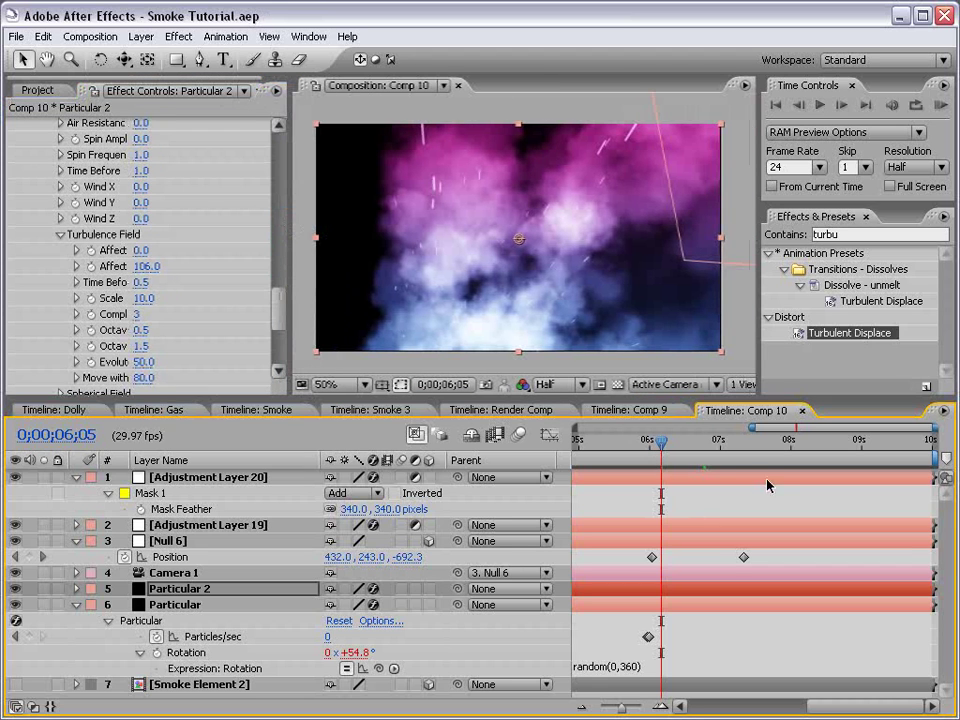
{"action": "left_click", "coordinate": [657, 447]}
{"action": "left_click_drag", "start_coordinate": [657, 447], "coordinate": [698, 447]}
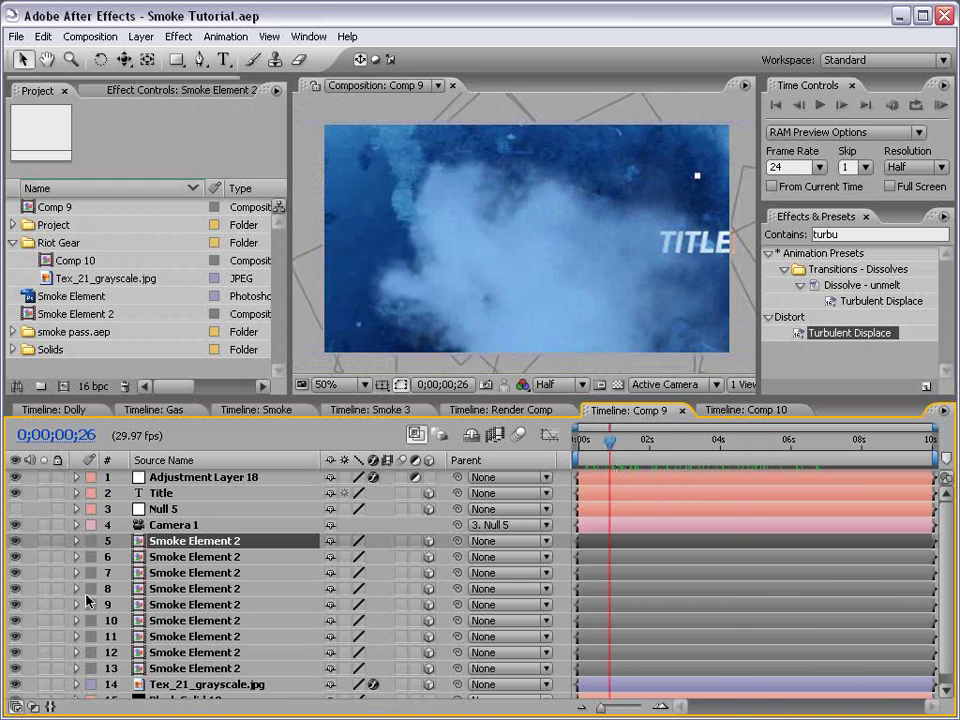
- Set Smoke Element 2 layers 5–13 to the Screen blend mode
{"action": "left_click", "coordinate": [195, 668], "text": "shift"}
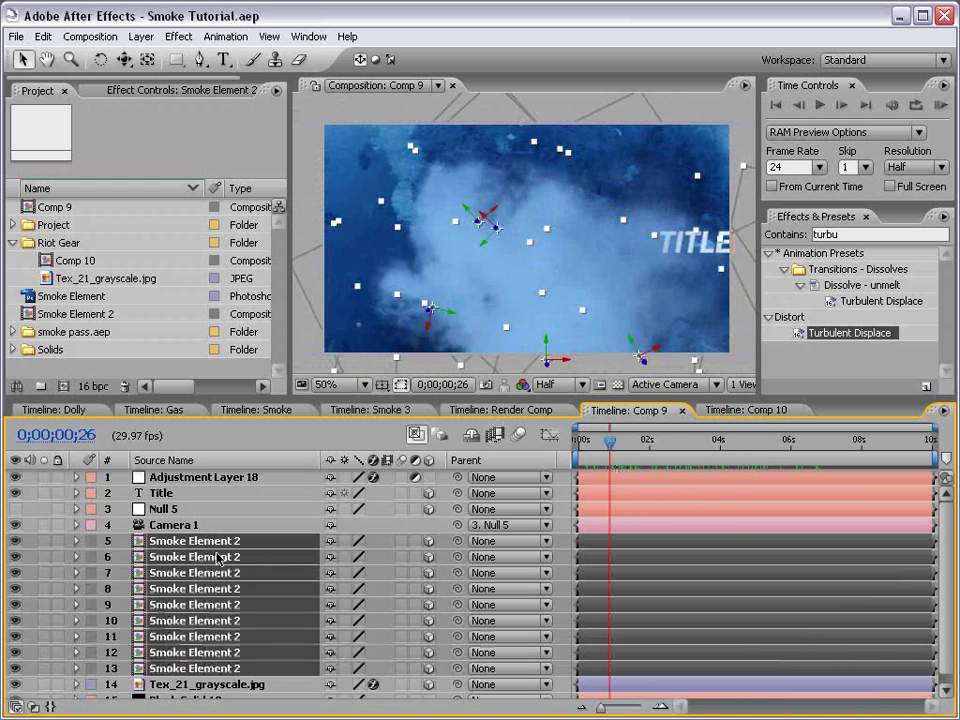
{"action": "key", "text": "F4"}
{"action": "left_click", "coordinate": [345, 541]}
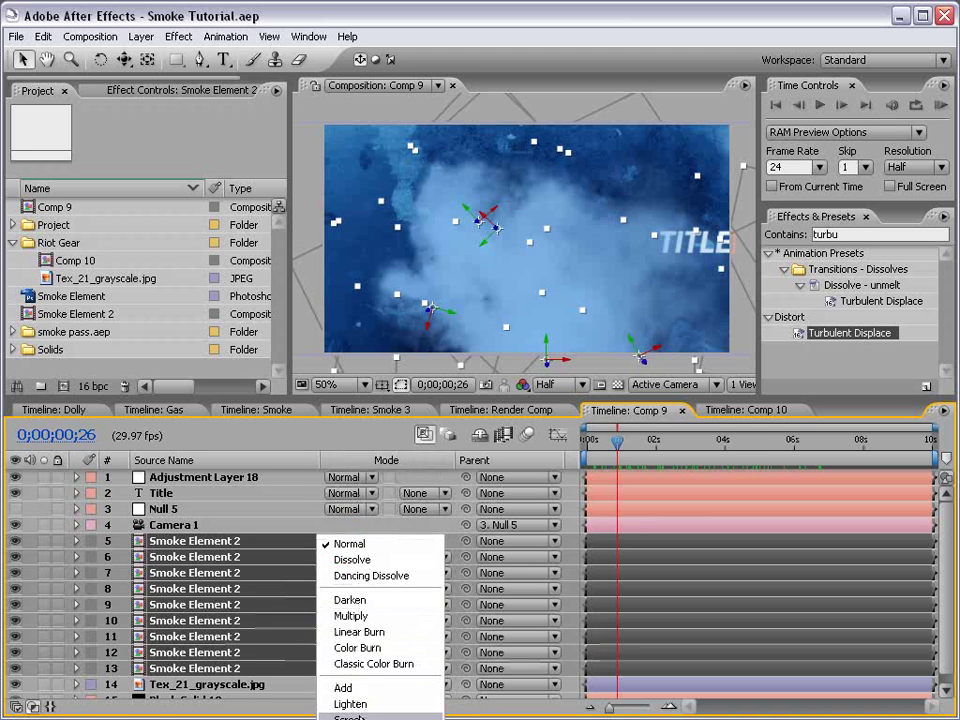
{"action": "left_click", "coordinate": [350, 716]}
- Select Camera 1 and scrub forward to preview the screened smoke and camera move
{"action": "mouse_move", "coordinate": [617, 441]}
{"action": "left_mouse_down"}
{"action": "mouse_move", "coordinate": [675, 447]}
{"action": "mouse_move", "coordinate": [615, 484]}
{"action": "left_mouse_up"}
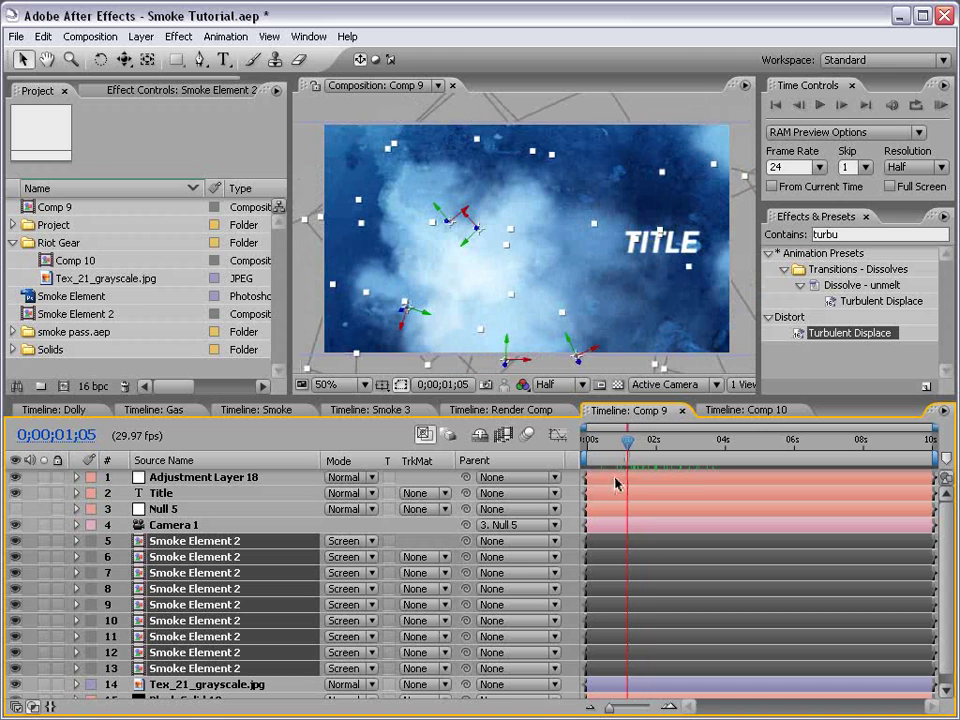
{"action": "left_click", "coordinate": [306, 524]}
{"action": "mouse_move", "coordinate": [627, 441]}
{"action": "left_mouse_down"}
{"action": "mouse_move", "coordinate": [706, 443]}
{"action": "mouse_move", "coordinate": [589, 458]}
{"action": "mouse_move", "coordinate": [726, 476]}
{"action": "left_mouse_up"}
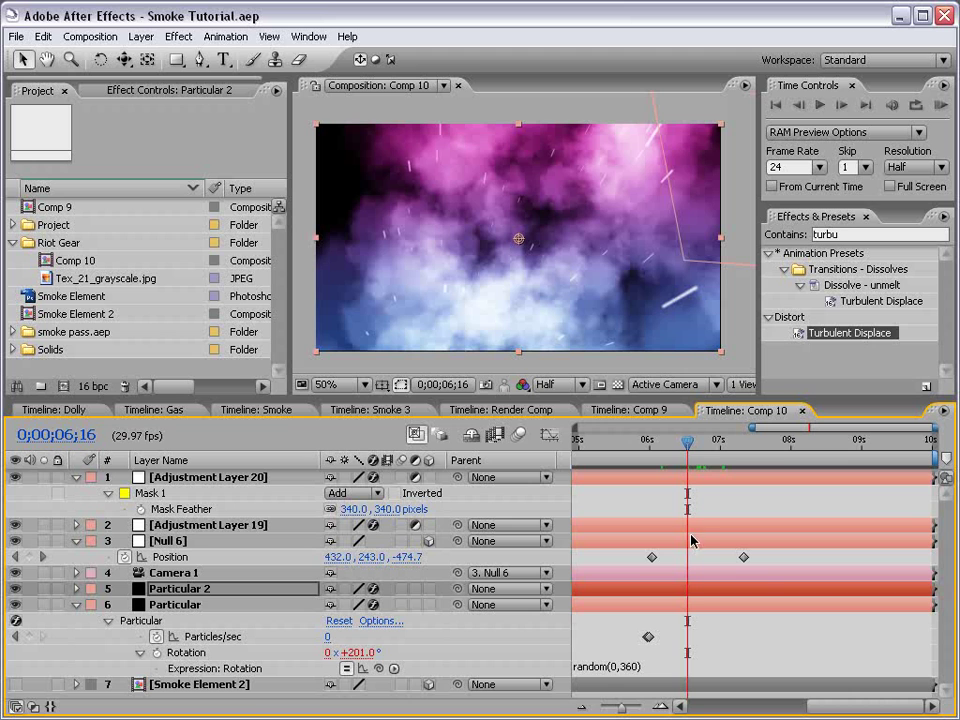
- Scrub ahead in Comp 10 to preview the motion-blurred sparks
{"action": "left_click_drag", "start_coordinate": [687, 441], "coordinate": [722, 443]}
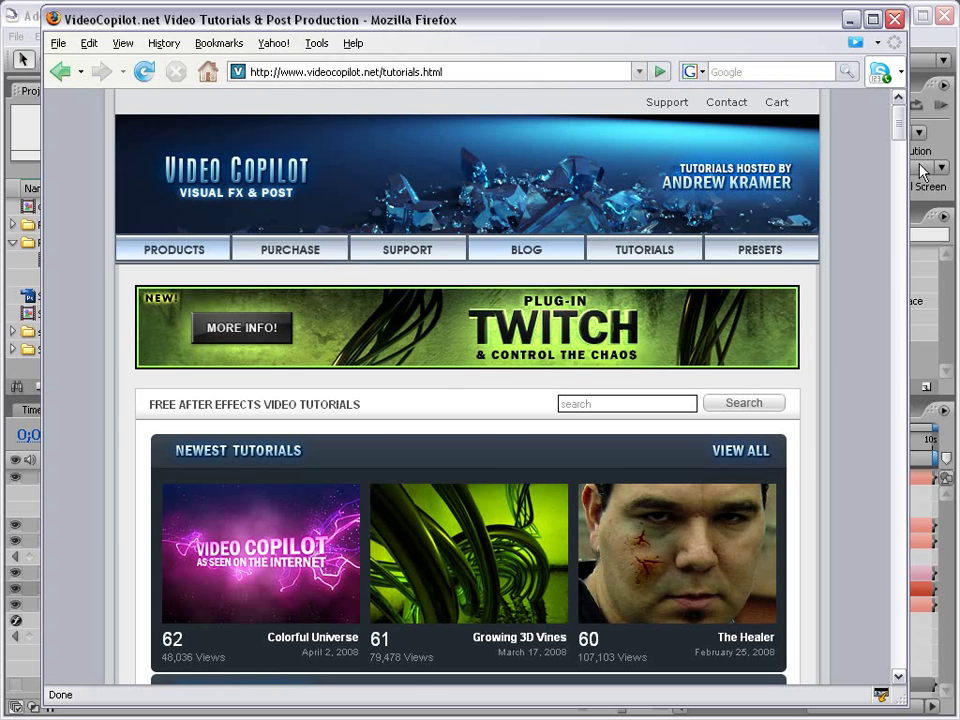
{"action": "left_click_drag", "start_coordinate": [900, 130], "coordinate": [908, 210]}
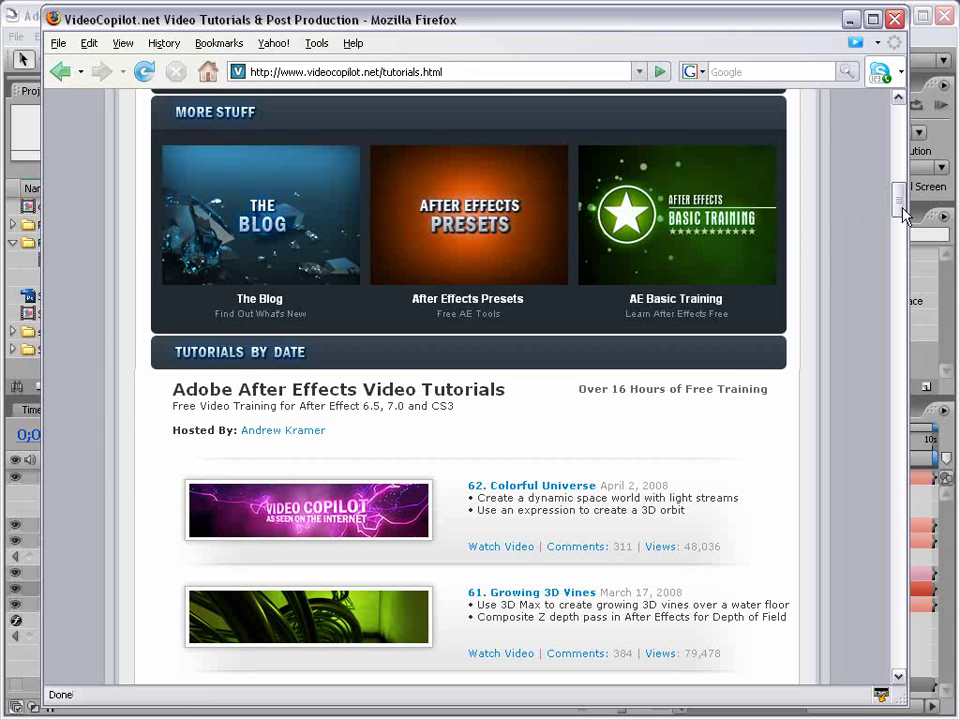
{"action": "left_click_drag", "start_coordinate": [899, 204], "coordinate": [913, 128]}
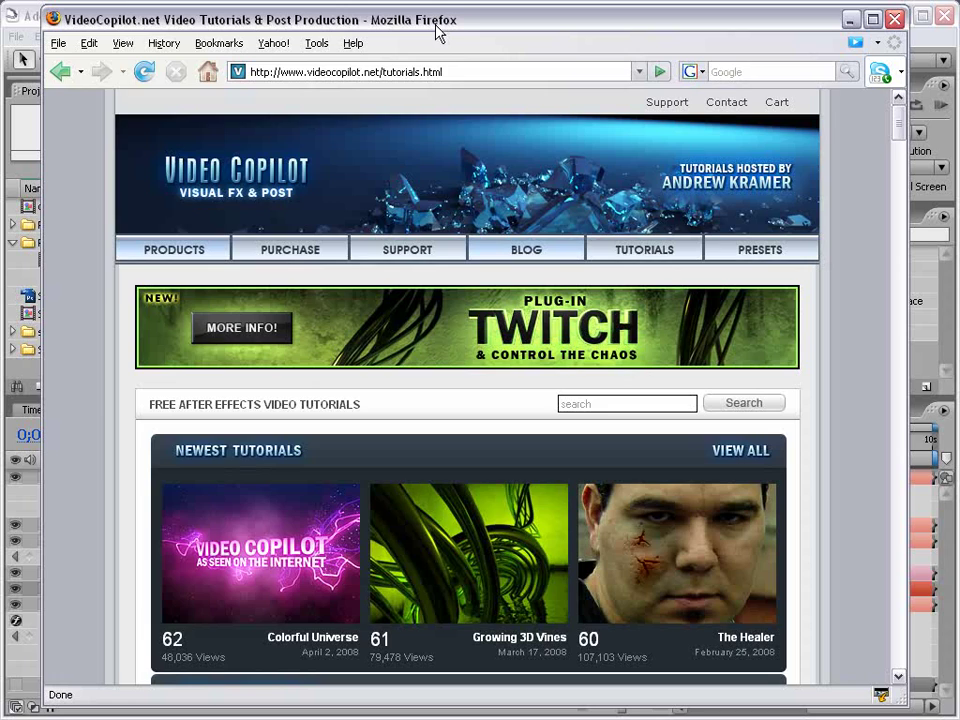
{"action": "key", "text": "alt+Tab"}
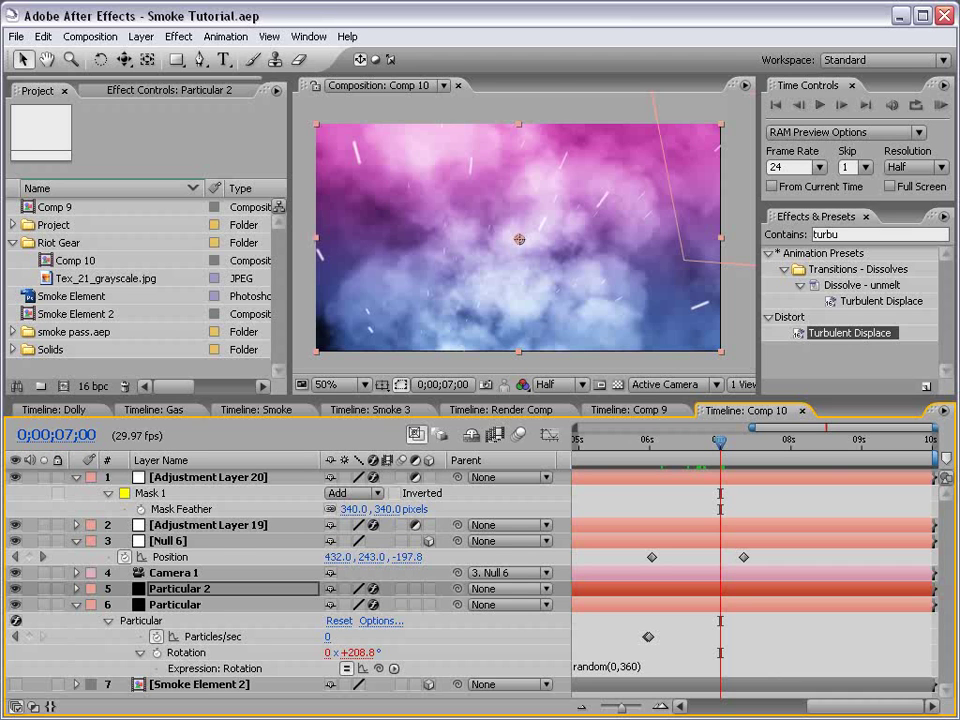
- Show Render Comp's sunlit sky poster frame in a maximized Composition panel at 100%
{"action": "left_click", "coordinate": [495, 410]}
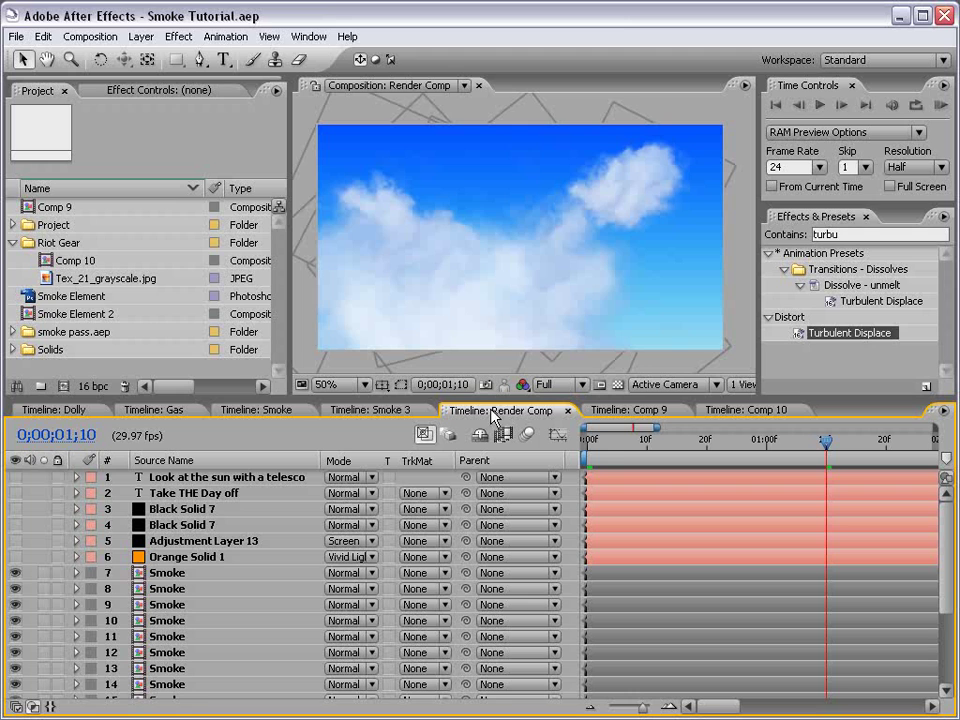
{"action": "left_click_drag", "start_coordinate": [727, 448], "coordinate": [731, 446]}
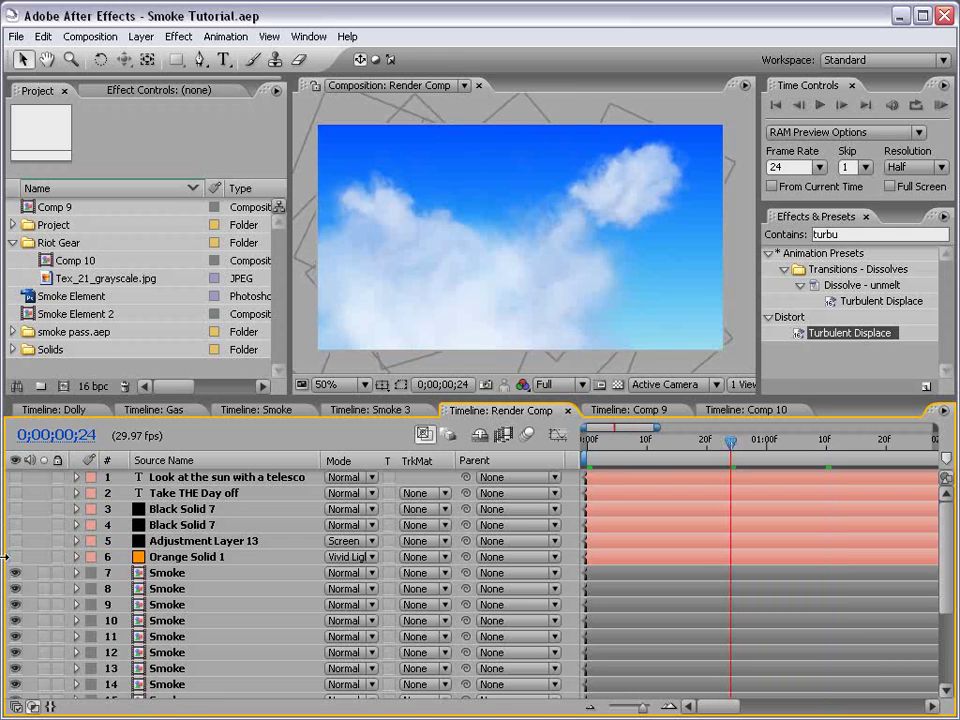
{"action": "key", "text": "grave"}
{"action": "key", "text": "period"}
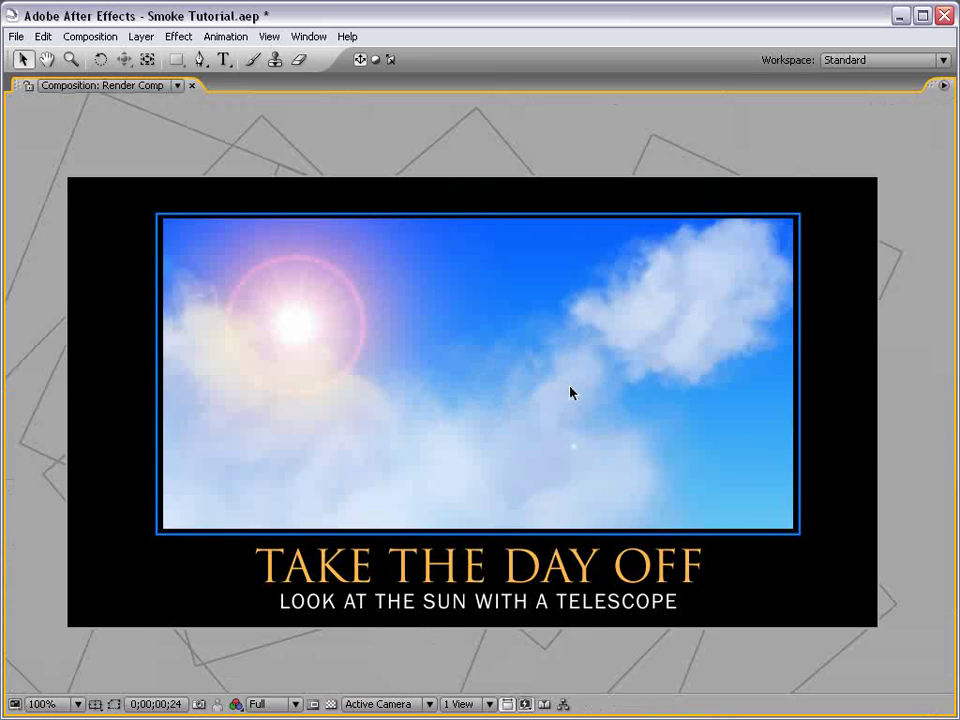